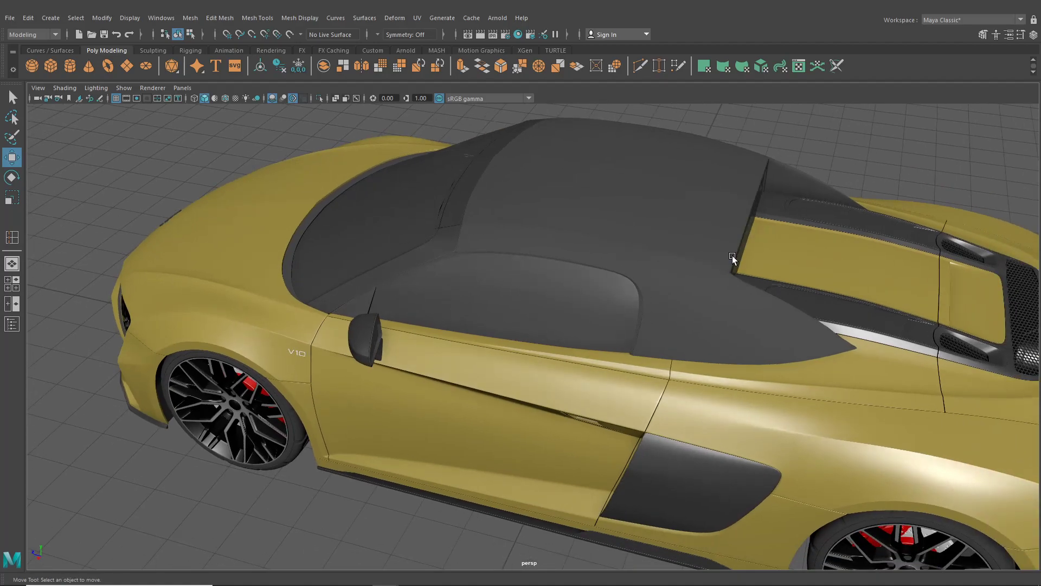
Examine the car model's soft top, engine cover, rear badge and rear grille from several angles.
alt+drag(632, 234, 593, 302)
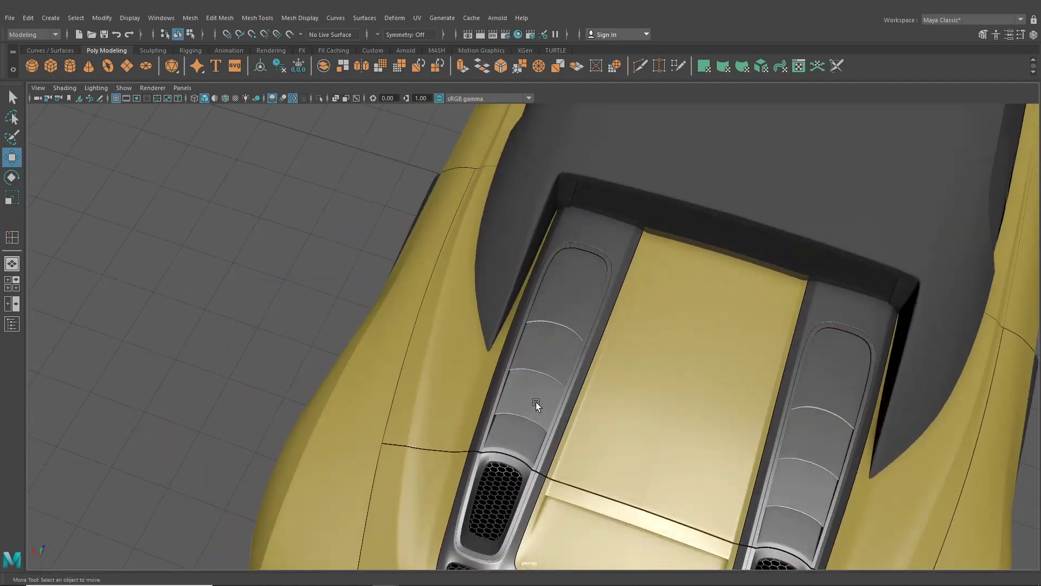
alt+drag(536, 405, 478, 381)
scroll(752, 392, up, 3)
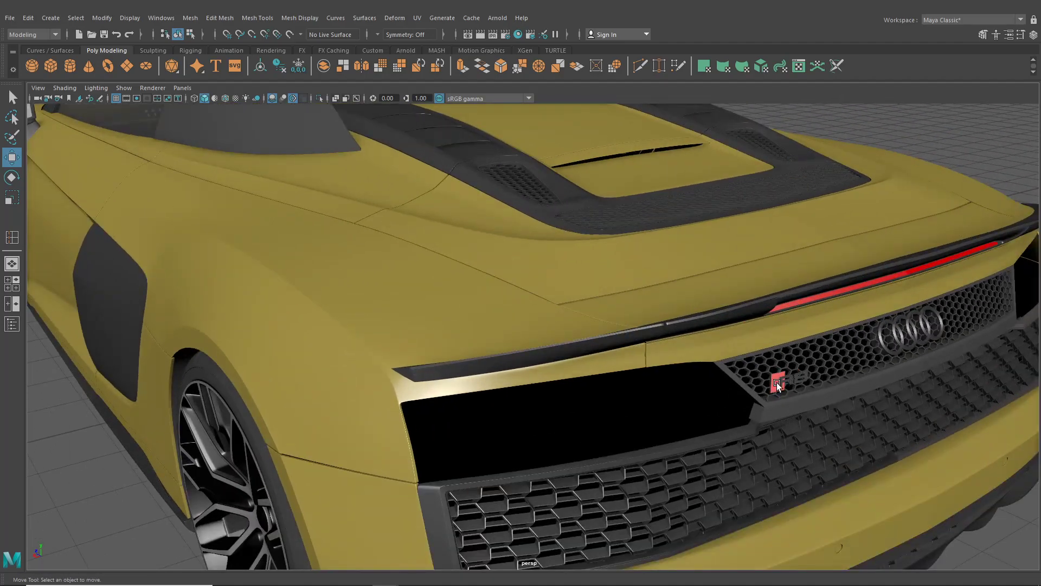
alt+drag(777, 383, 700, 373)
scroll(487, 366, up, 5)
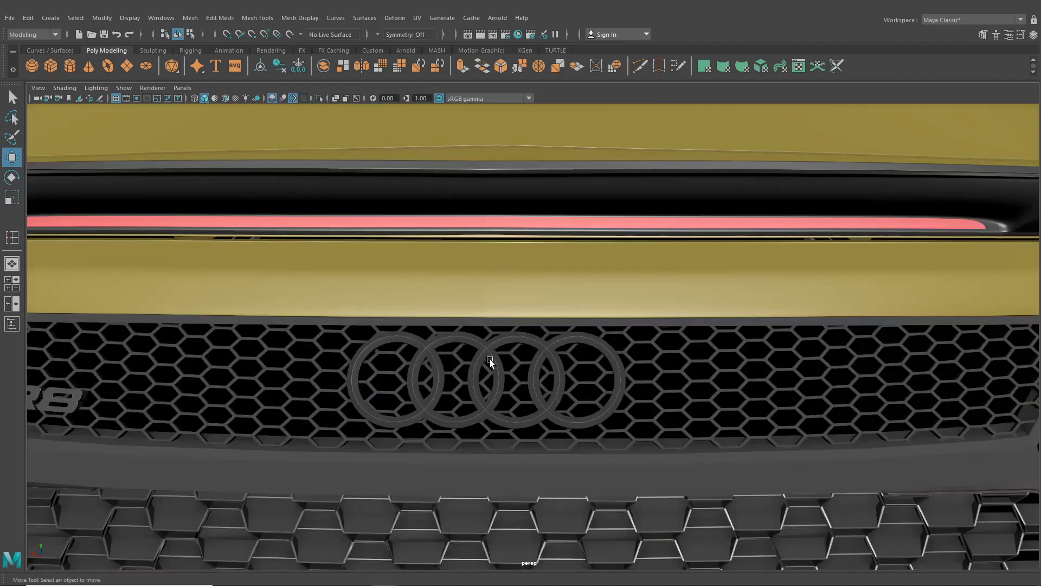
scroll(411, 379, down, 4)
scroll(360, 384, down, 4)
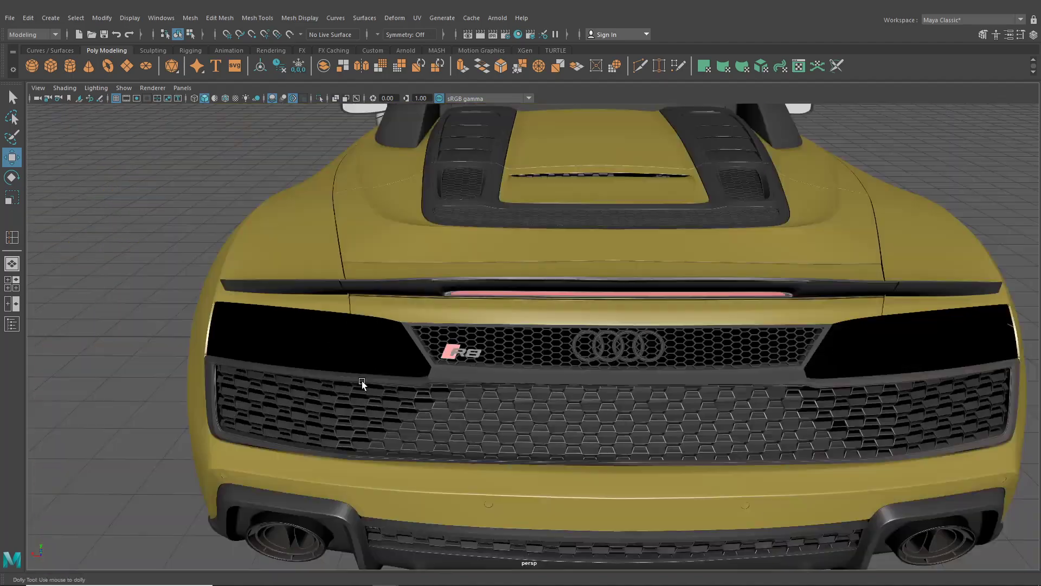
alt+drag(360, 383, 666, 376)
scroll(502, 367, up, 4)
alt+drag(502, 368, 552, 364)
scroll(552, 363, up, 3)
scroll(732, 304, down, 5)
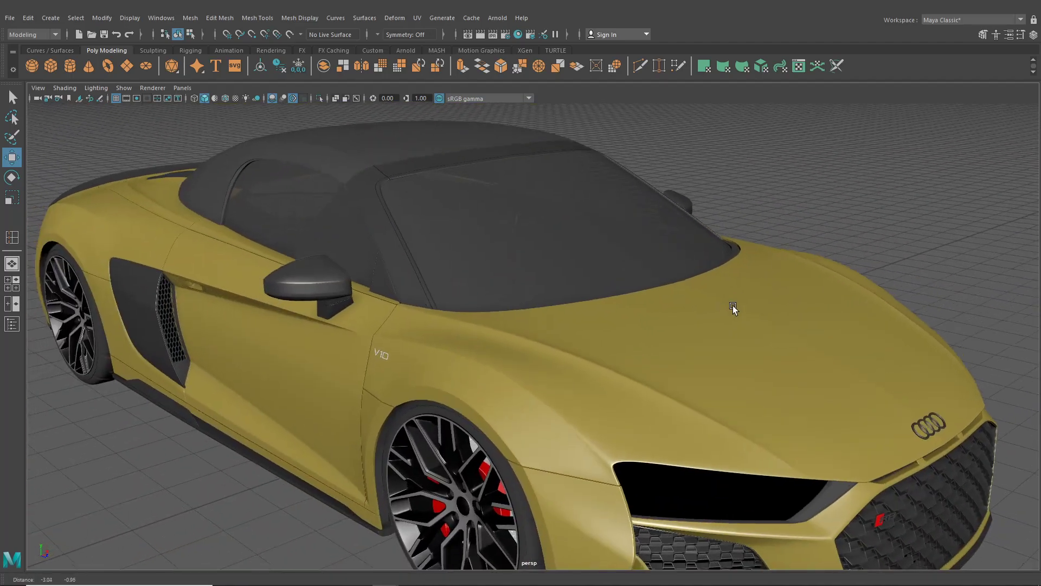
Examine the car's front end, empty headlight openings, wheels and door side from several angles.
alt+drag(732, 304, 544, 366)
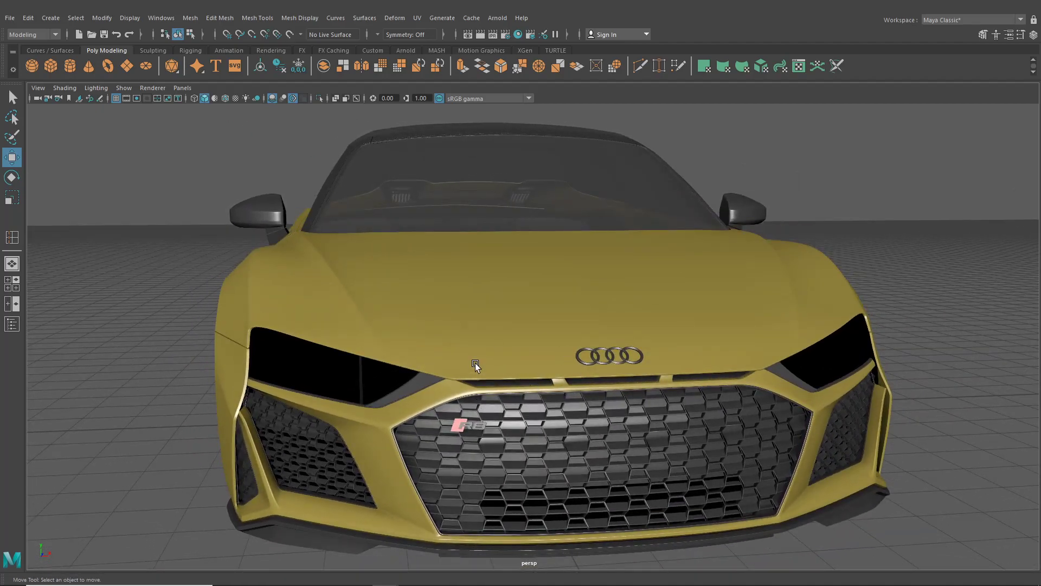
alt+drag(475, 362, 499, 353)
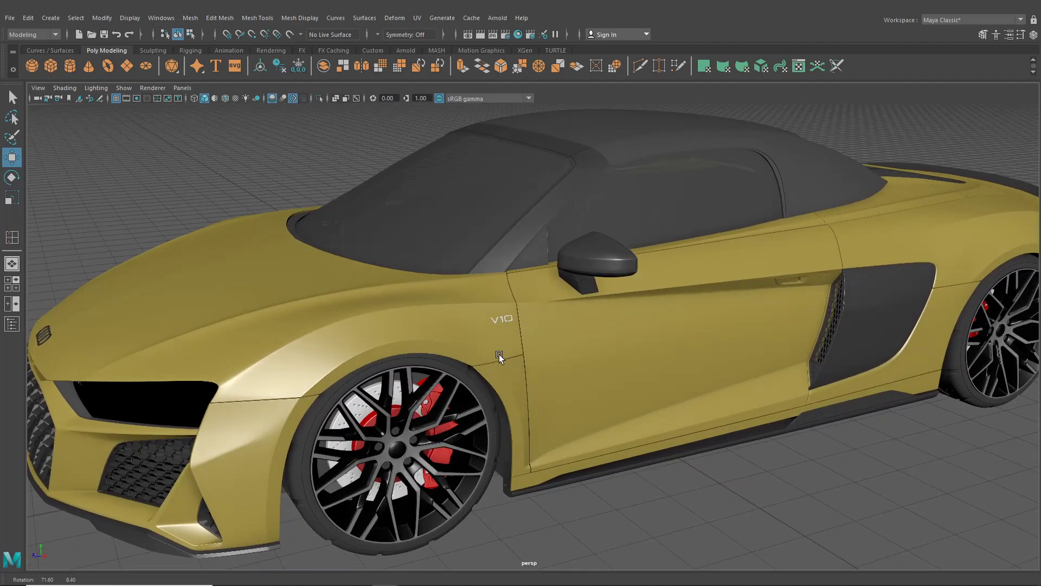
scroll(500, 347, down, 10)
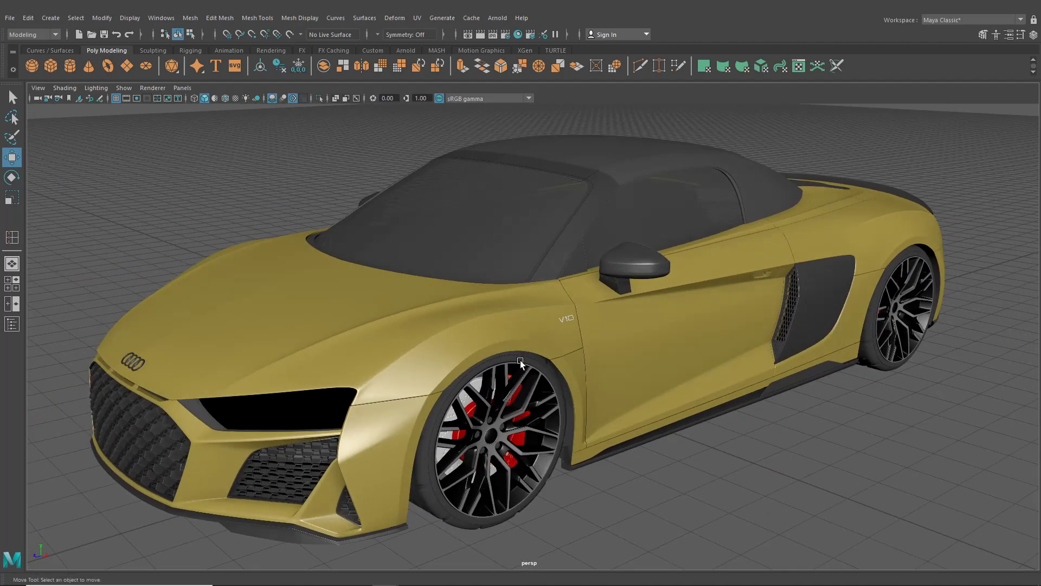
mouse_move(519, 360)
alt+mouse_down()
mouse_move(545, 352)
mouse_move(520, 366)
alt+mouse_up()
alt+drag(617, 361, 773, 471)
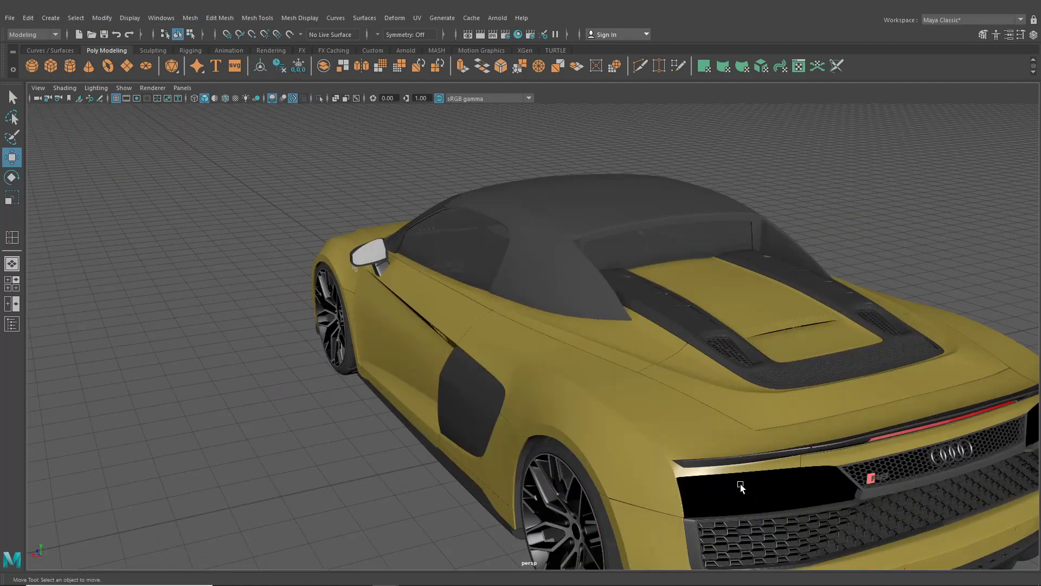
alt+drag(541, 369, 673, 337)
alt+right_drag(480, 352, 559, 320)
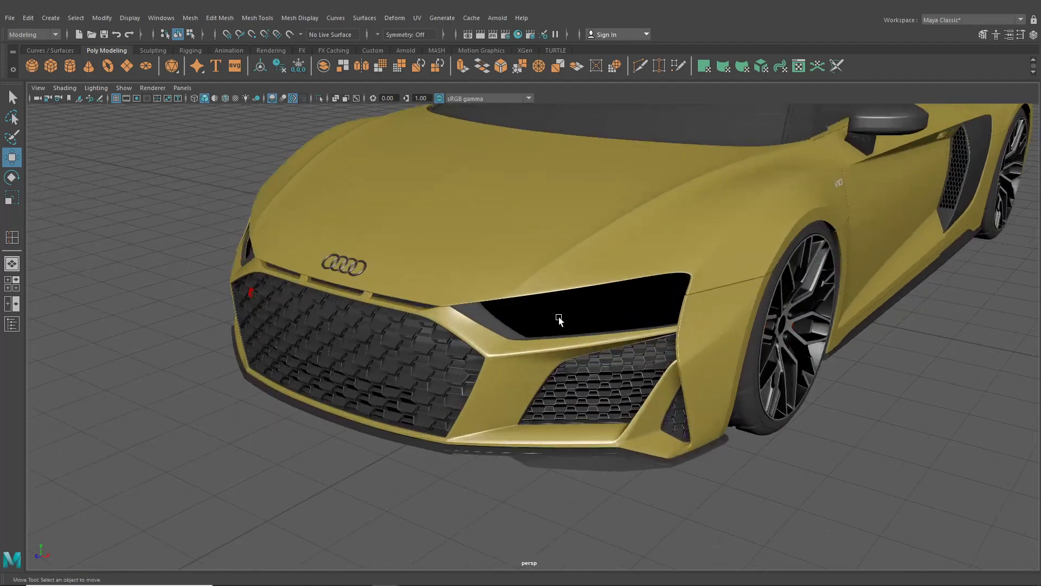
alt+right_drag(691, 315, 655, 329)
alt+middle_drag(655, 330, 593, 360)
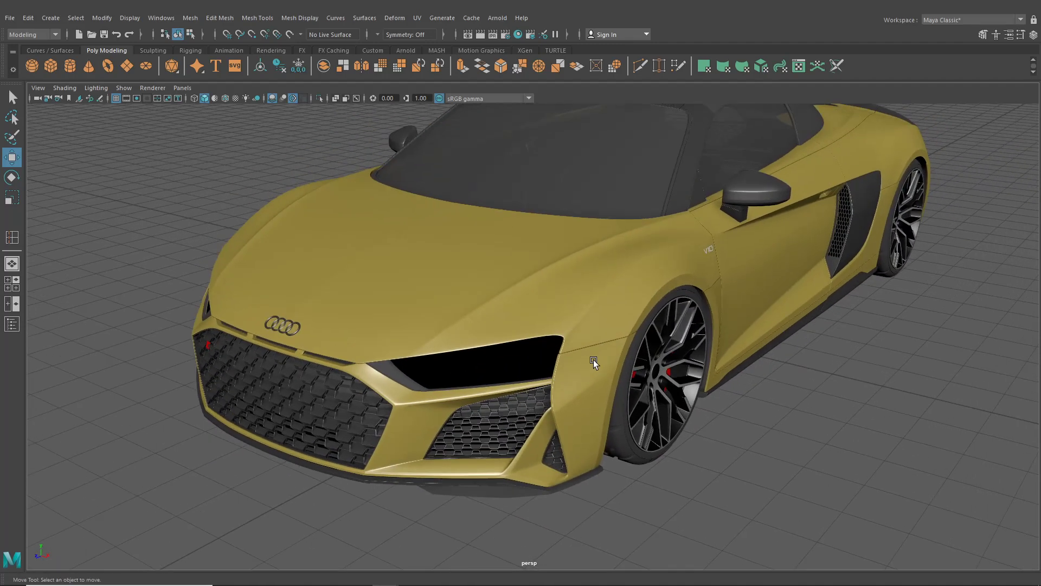
alt+drag(587, 265, 516, 281)
alt+right_drag(515, 281, 617, 288)
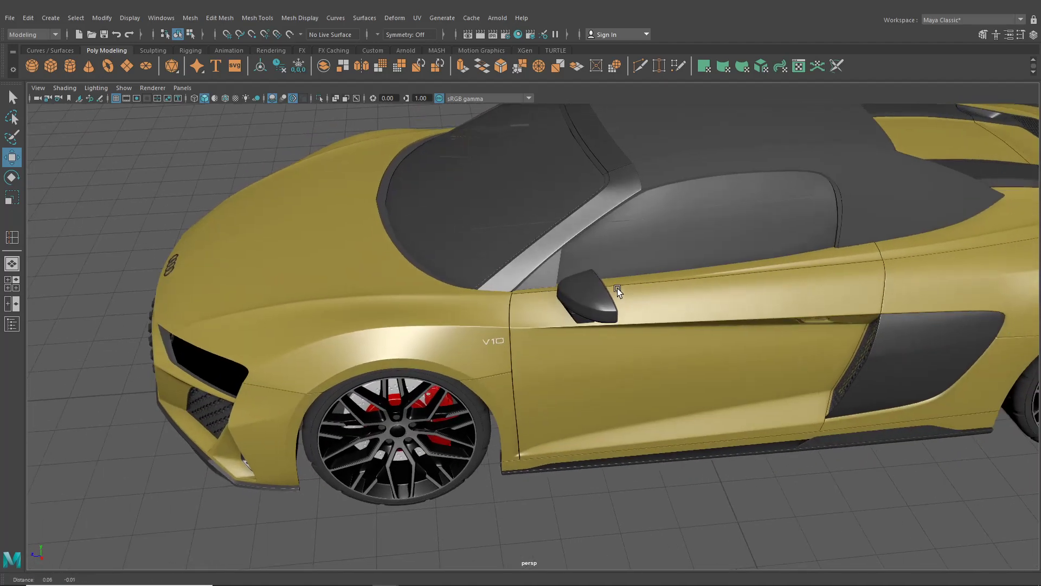
alt+middle_drag(617, 288, 615, 279)
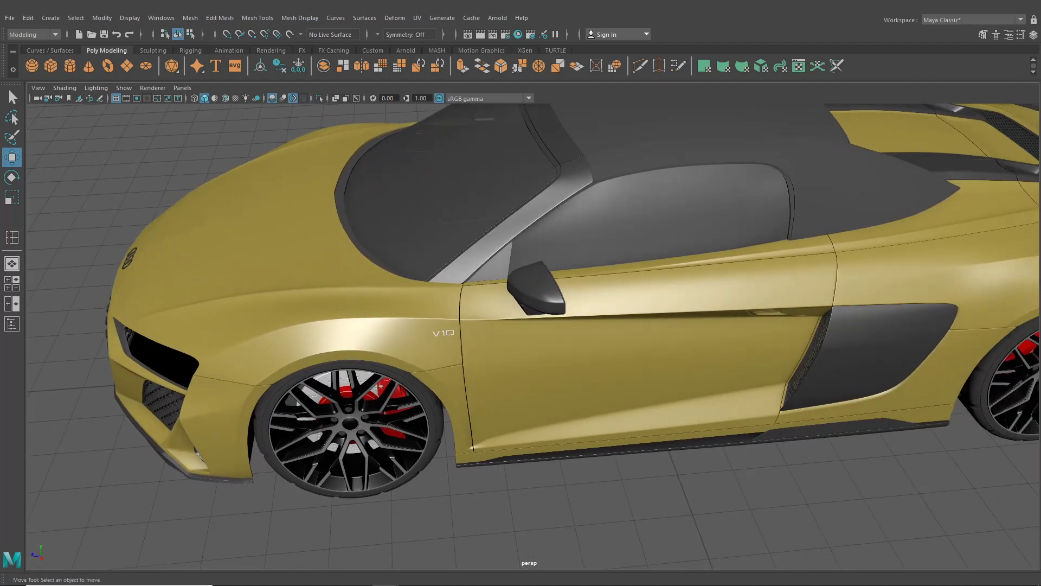
drag(1040, 104, 724, 126)
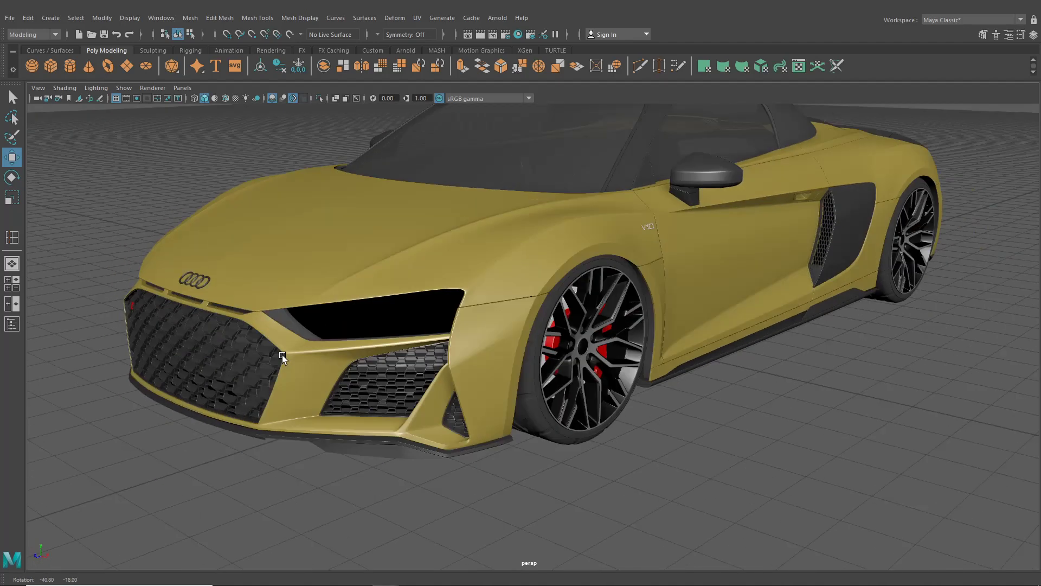
alt+right_drag(282, 355, 313, 376)
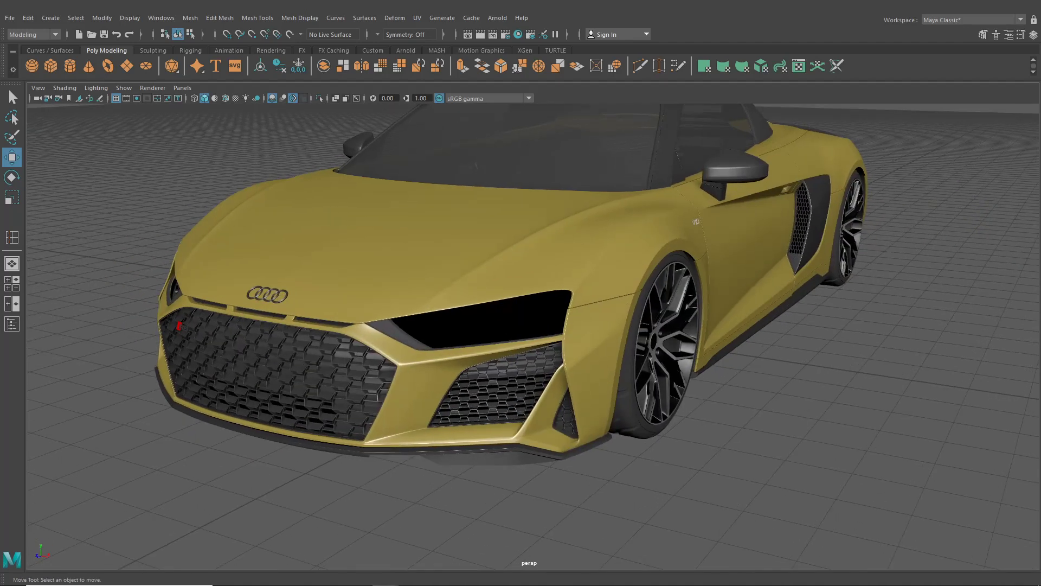
Review the outstanding parts in the Notepad file List.txt against the car, highlighting the headlights case, brake light case and headlight trim vent entries.
key(alt+Tab)
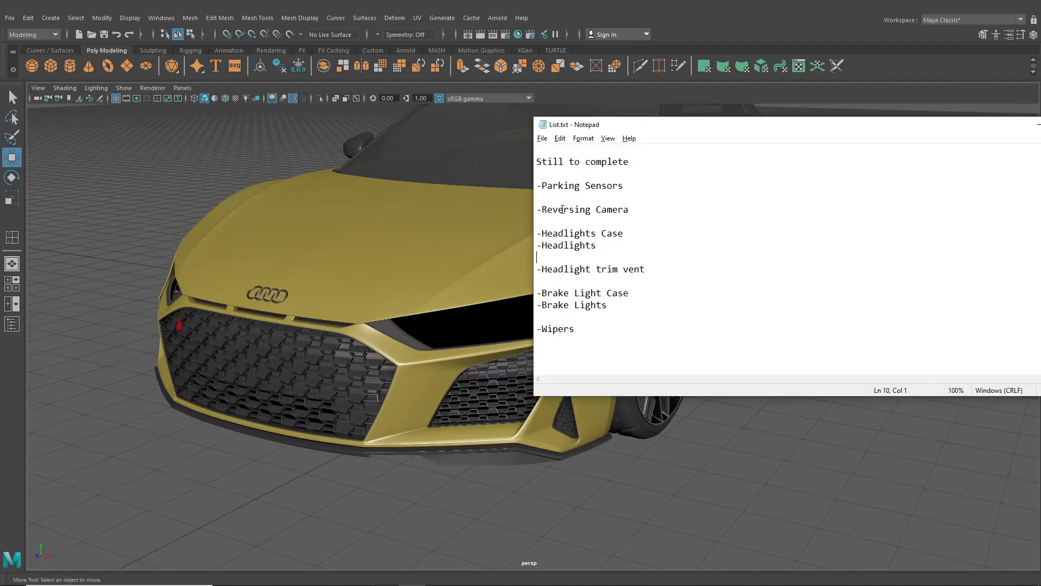
alt+drag(445, 256, 289, 258)
alt+drag(564, 266, 435, 292)
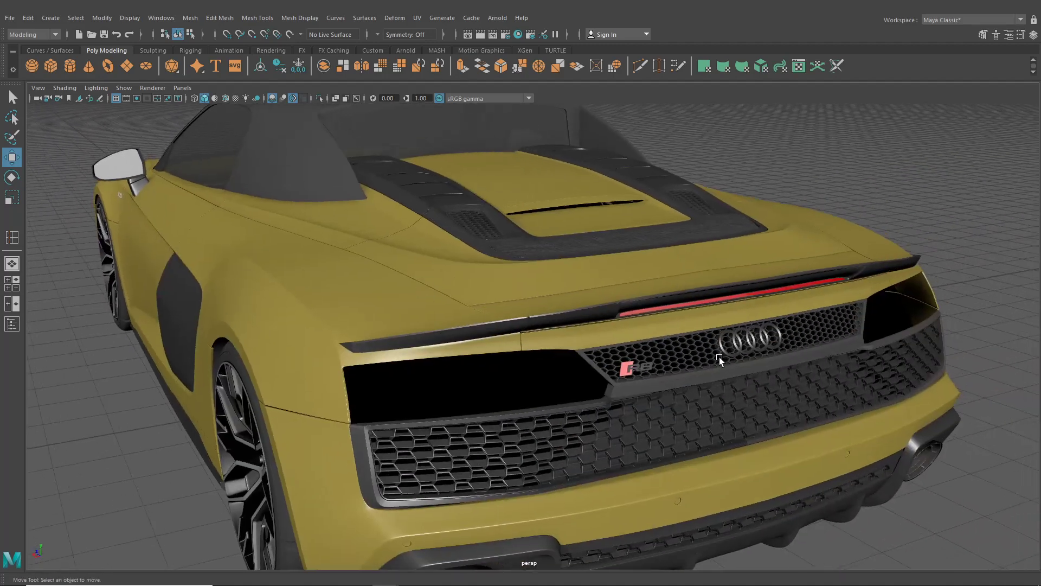
key(alt+Tab)
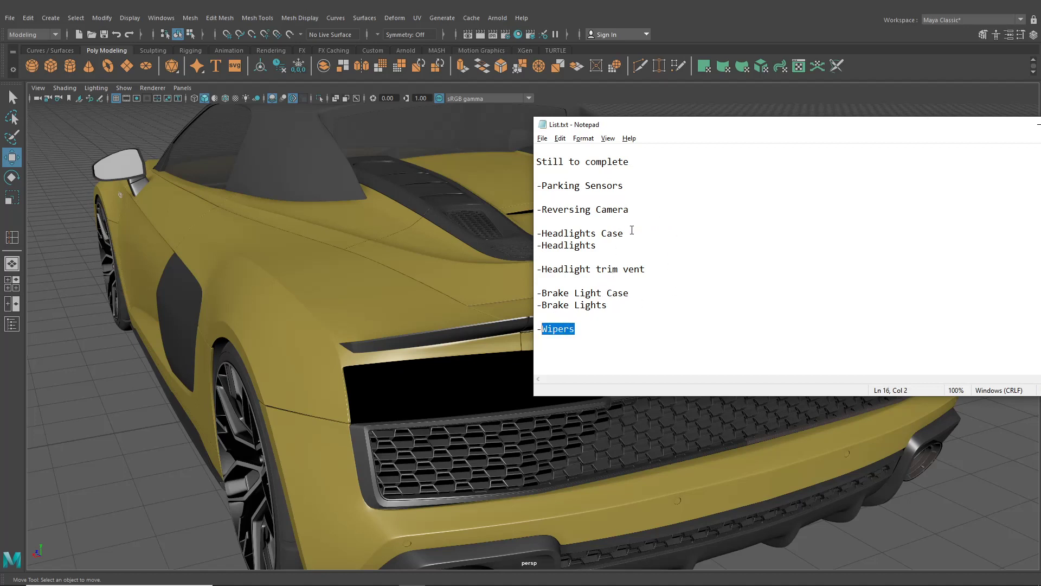
drag(632, 230, 575, 234)
drag(631, 294, 574, 293)
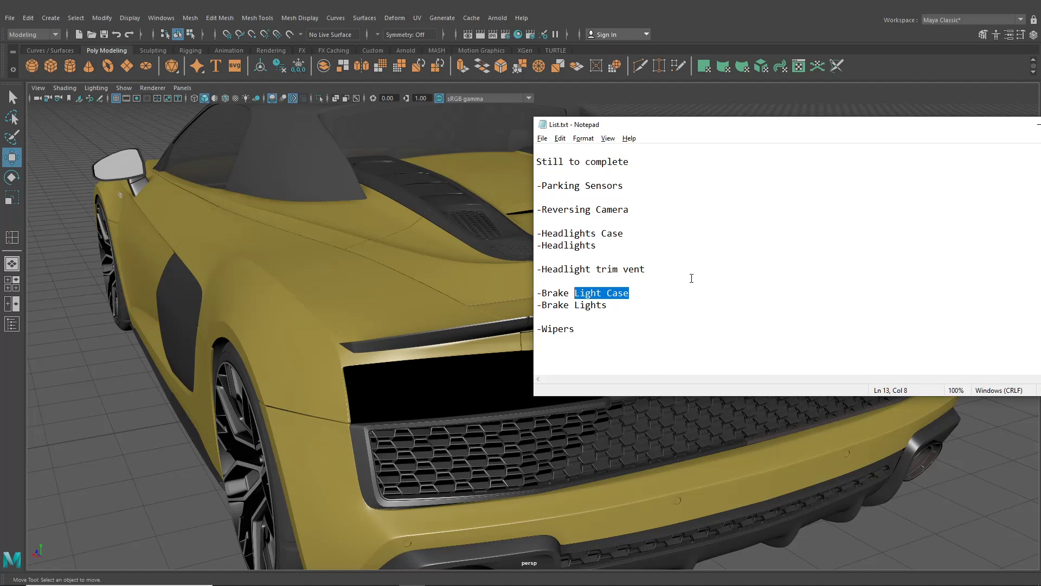
drag(645, 269, 575, 269)
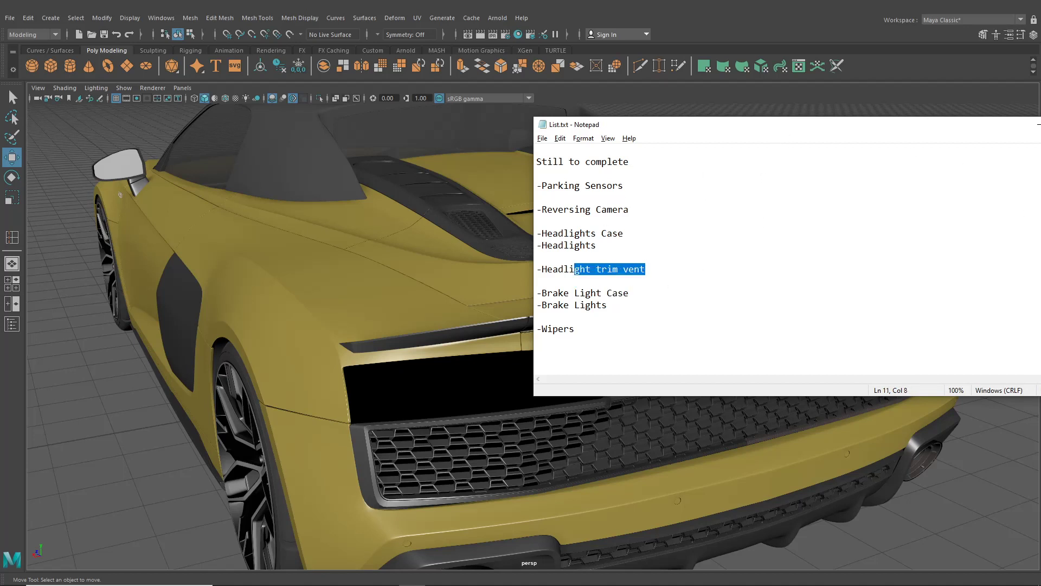
drag(891, 135, 929, 154)
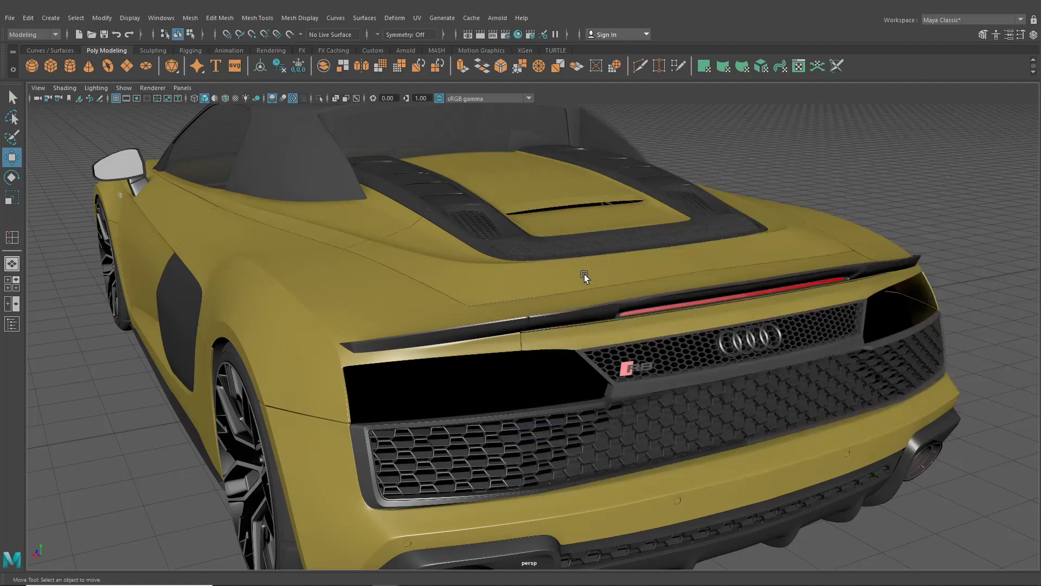
Locate the parking sensor circle on the blueprint behind the front grille in an enlarged front view.
alt+drag(584, 274, 662, 292)
alt+middle_drag(662, 292, 757, 262)
scroll(665, 304, up, 3)
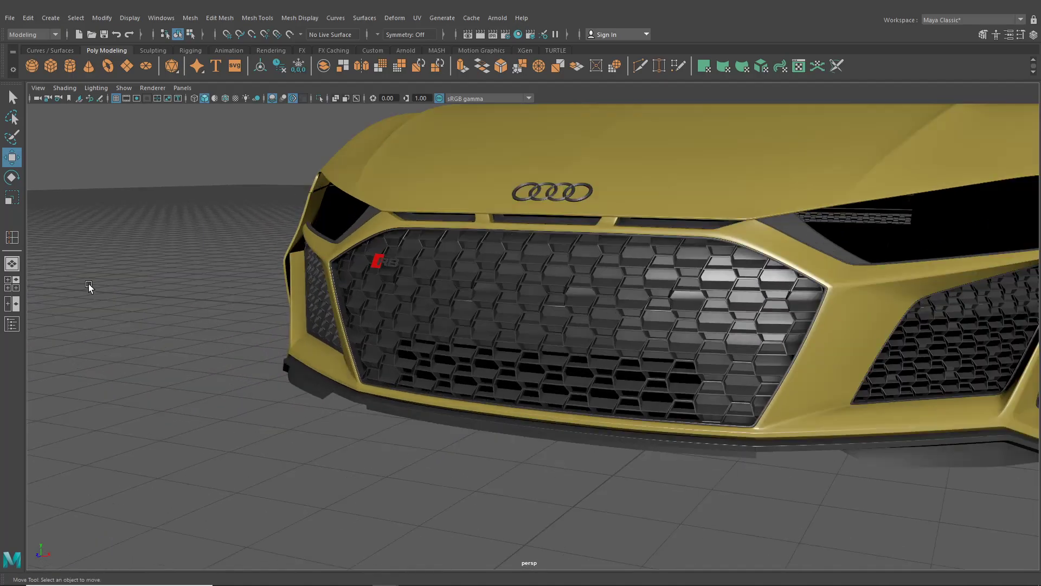
click(12, 283)
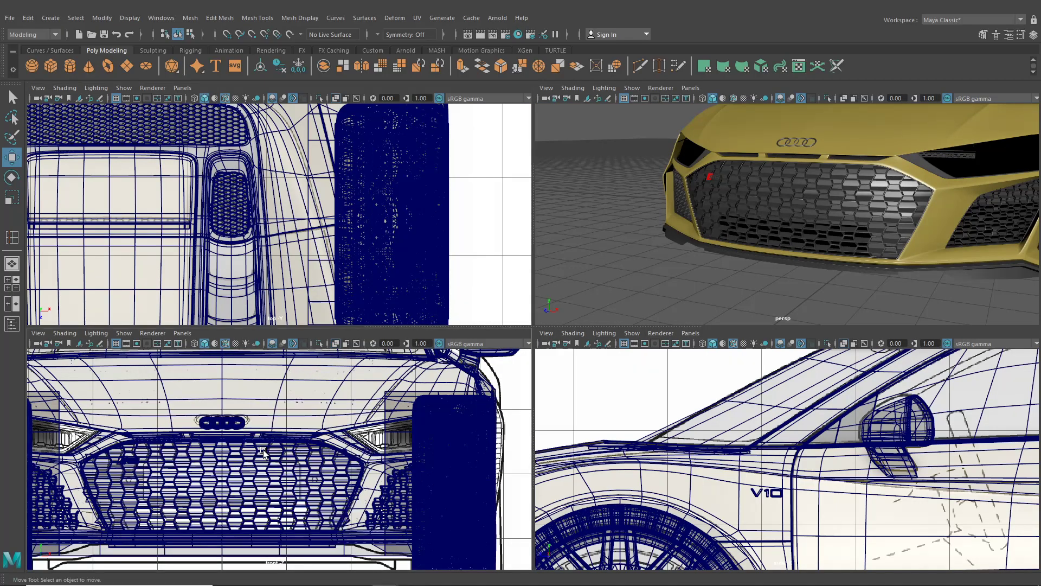
key(space)
scroll(366, 406, up, 4)
scroll(366, 406, up, 5)
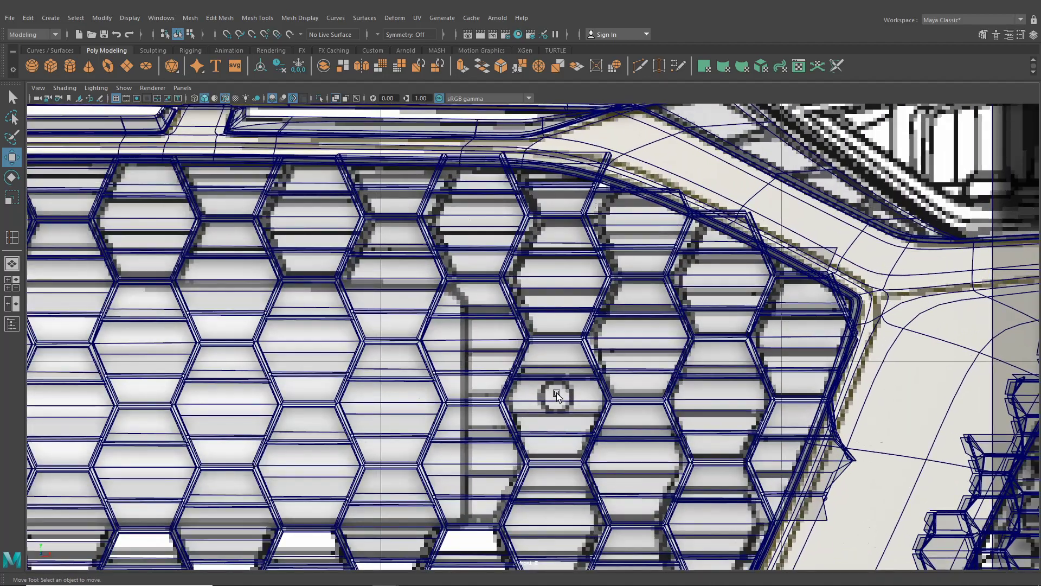
click(532, 390)
scroll(528, 392, up, 3)
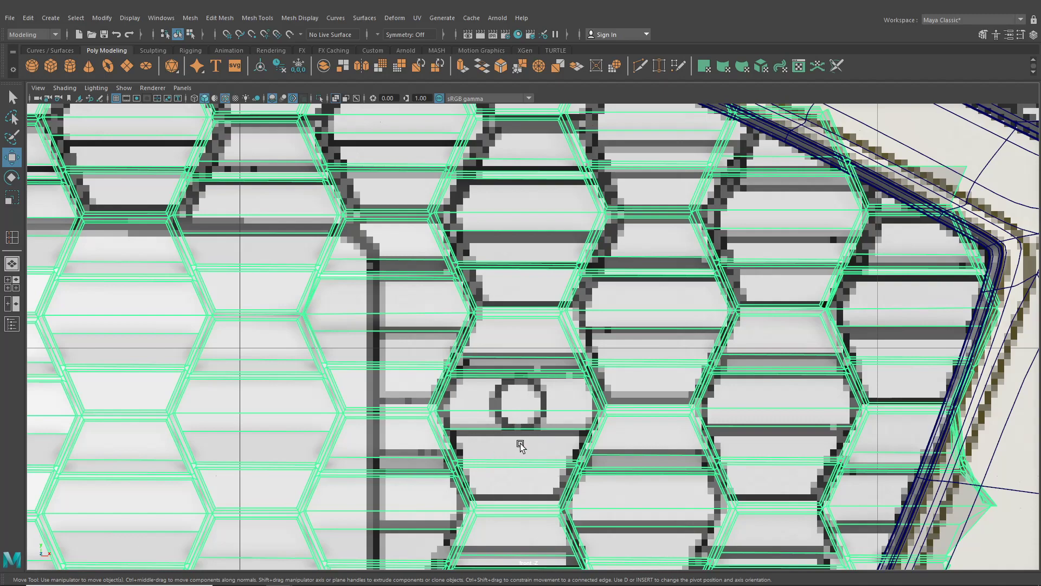
Select the front grille's face around the blueprint's sensor circle, working in face mode within the four-view layout.
click(11, 285)
mouse_move(266, 492)
right_down()
mouse_move(274, 461)
mouse_move(273, 485)
right_up()
click(275, 493)
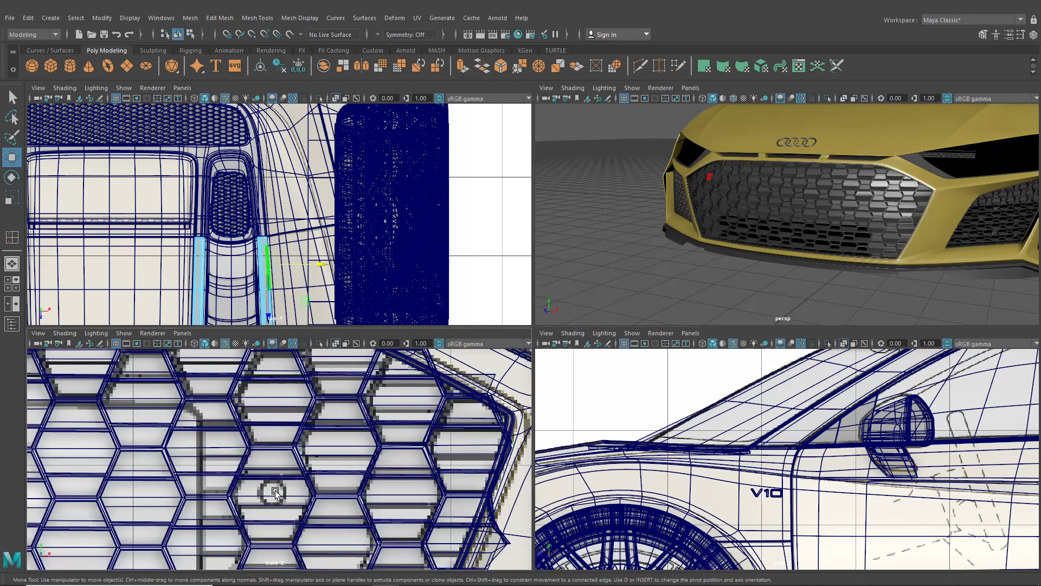
click(307, 479)
right_drag(306, 479, 304, 491)
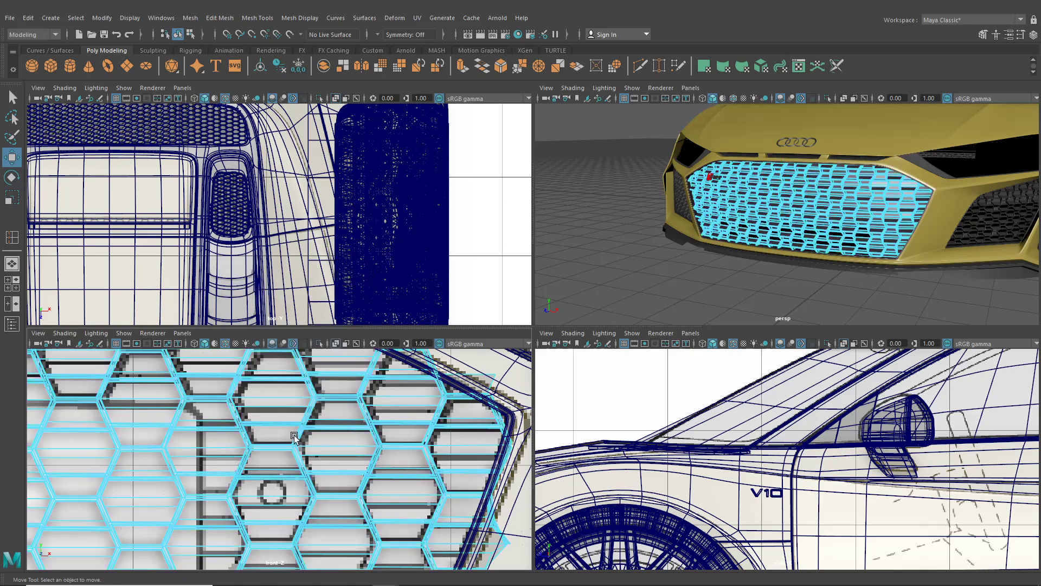
click(277, 488)
click(277, 488)
Add the narrow face directly below the selected hexagon face of the grille to the selection.
alt+drag(813, 214, 769, 239)
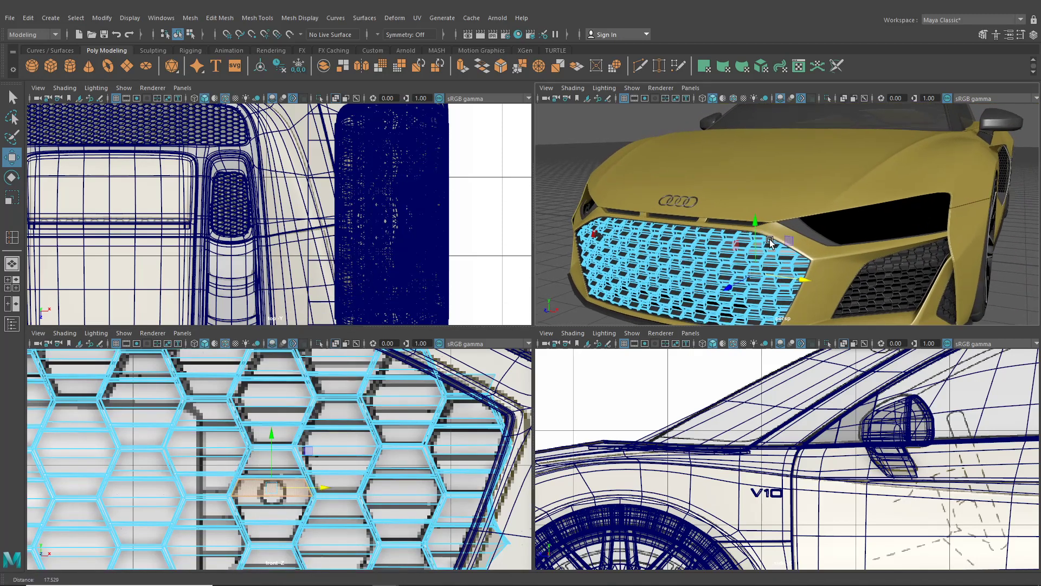
scroll(786, 273, up, 5)
alt+middle_drag(786, 273, 785, 225)
scroll(776, 218, up, 5)
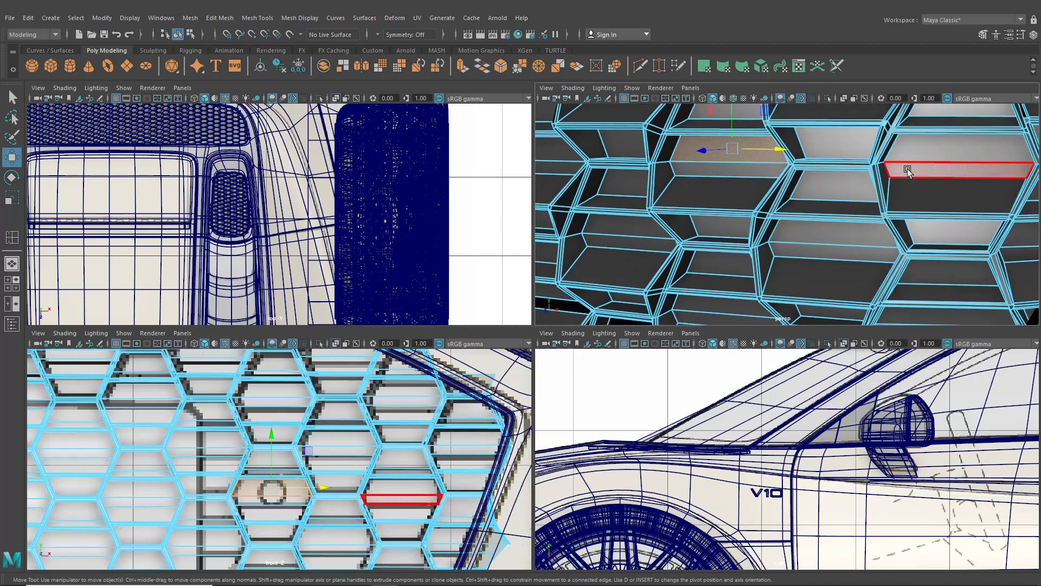
shift+click(714, 169)
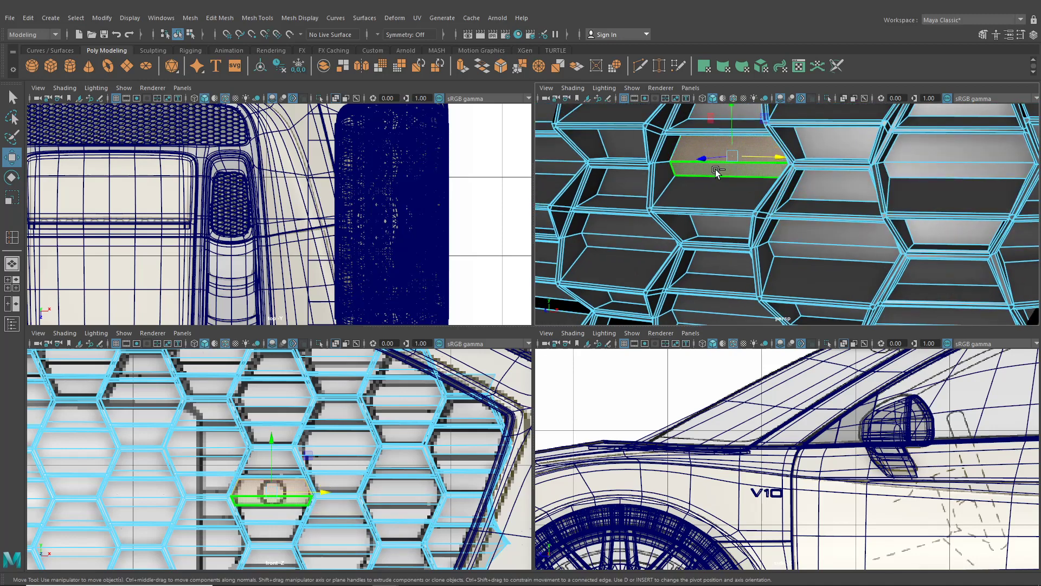
Duplicate the two selected hexagon faces of the front grille as a separate piece and return to object mode.
scroll(779, 198, down, 10)
alt+drag(778, 198, 673, 197)
alt+middle_drag(673, 196, 848, 240)
alt+drag(848, 240, 829, 236)
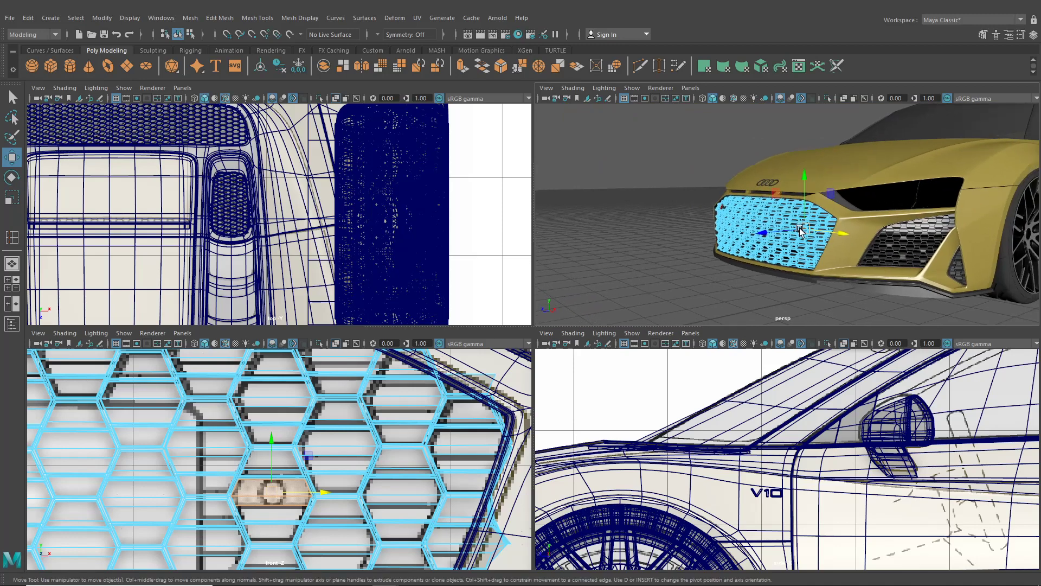
scroll(894, 287, up, 10)
key(f)
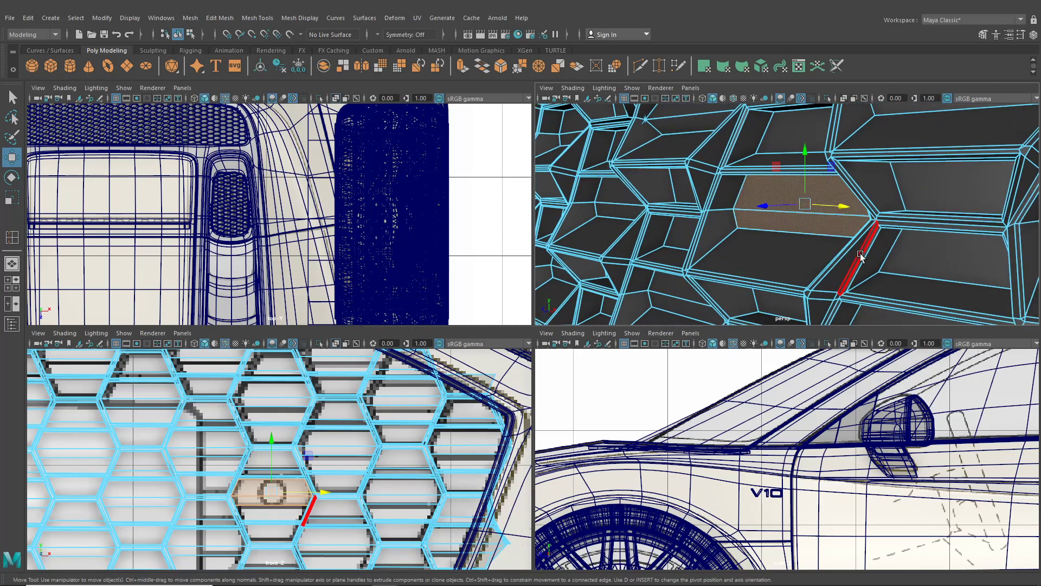
key(space)
scroll(711, 272, down, 5)
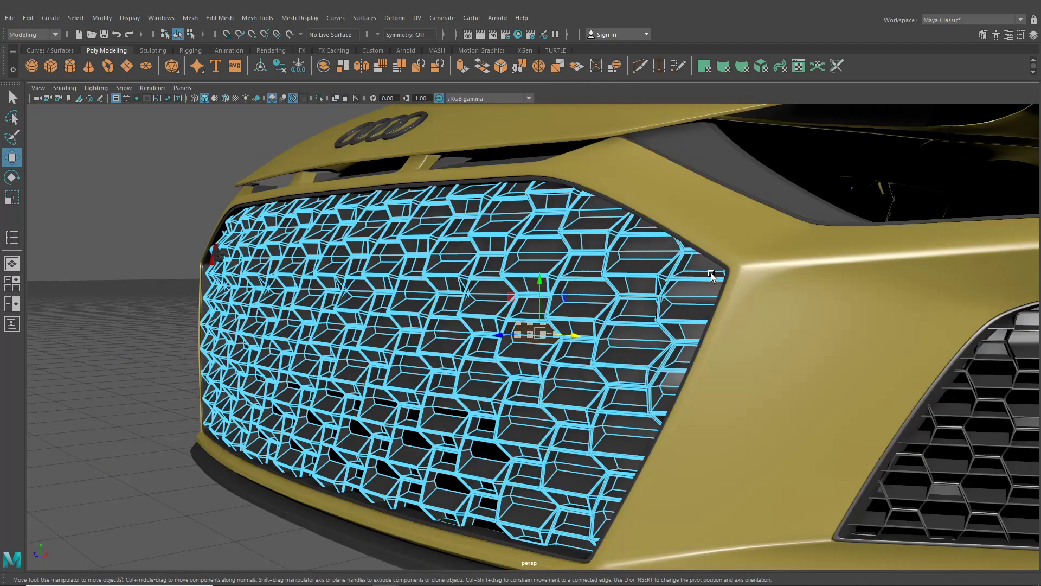
scroll(680, 257, up, 6)
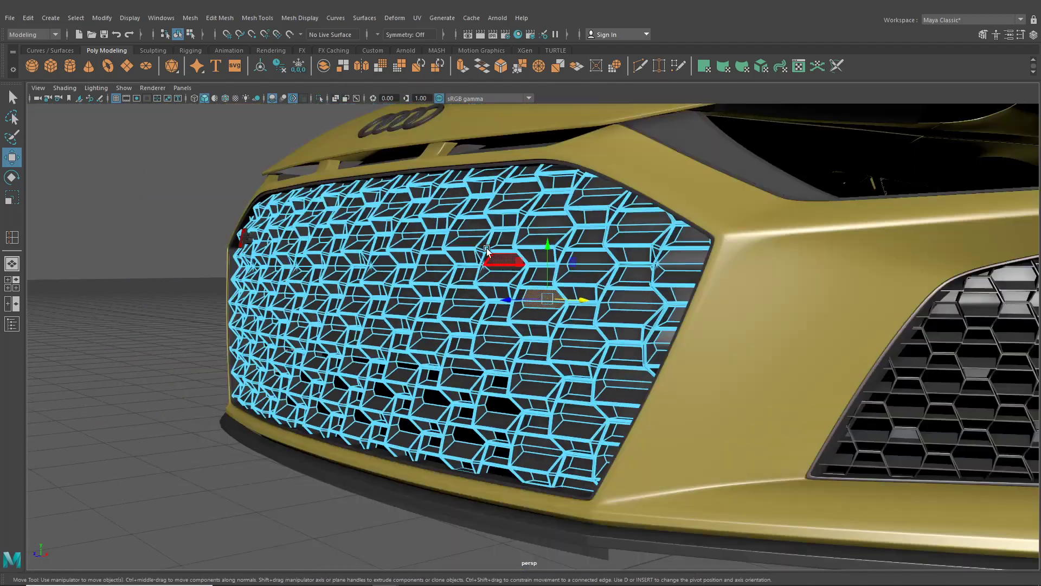
scroll(589, 307, down, 4)
click(190, 18)
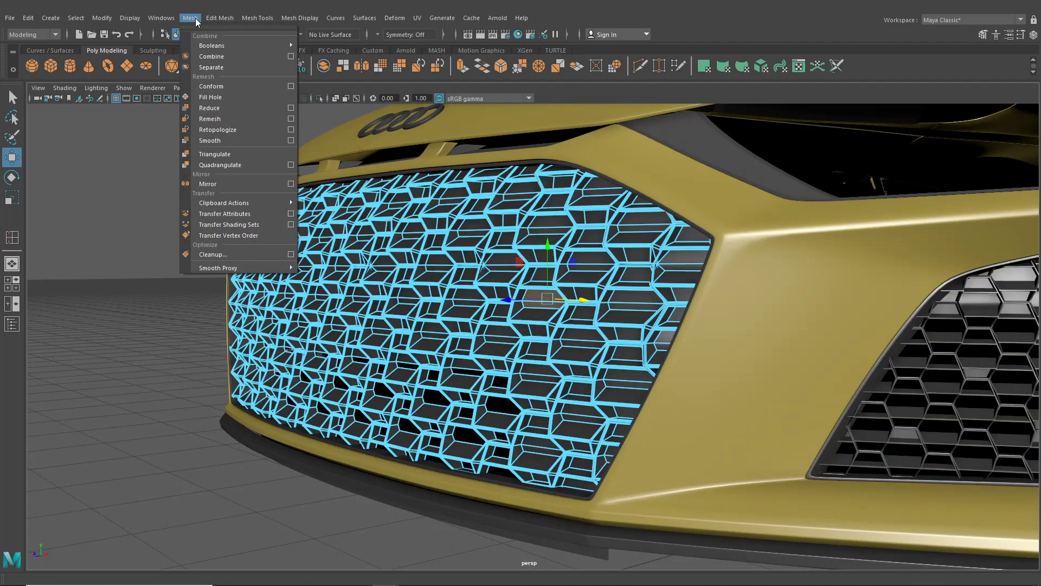
mouse_move(220, 21)
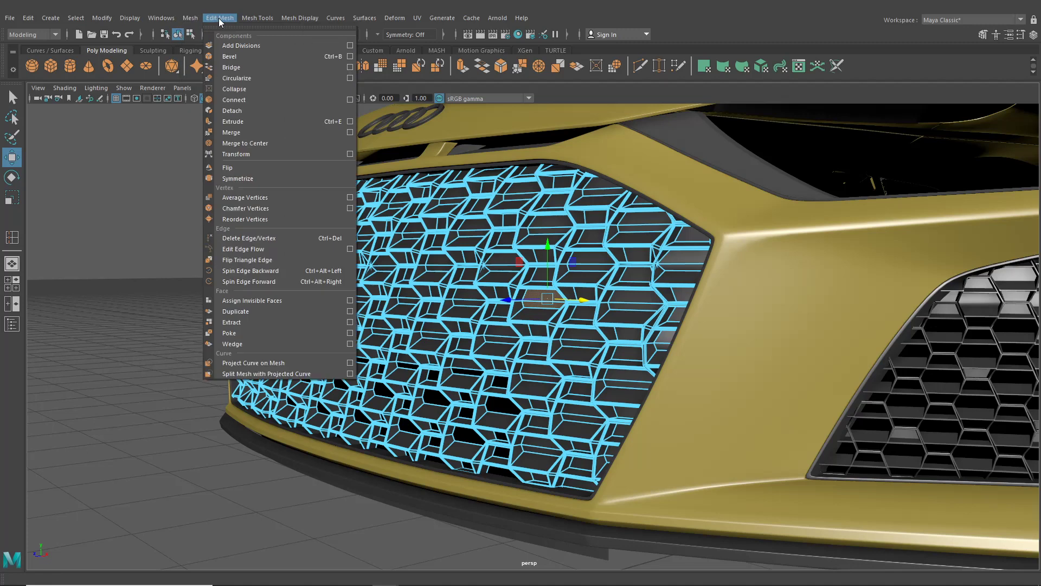
click(252, 310)
click(178, 34)
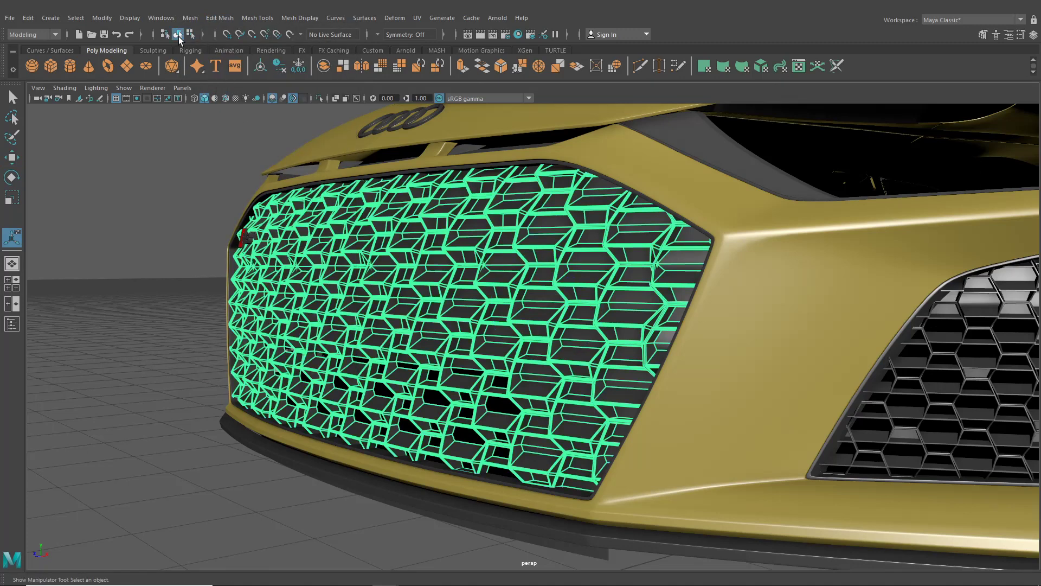
Select the duplicated grille piece, center its pivot and move it slightly forward out of the grille.
click(12, 97)
click(539, 307)
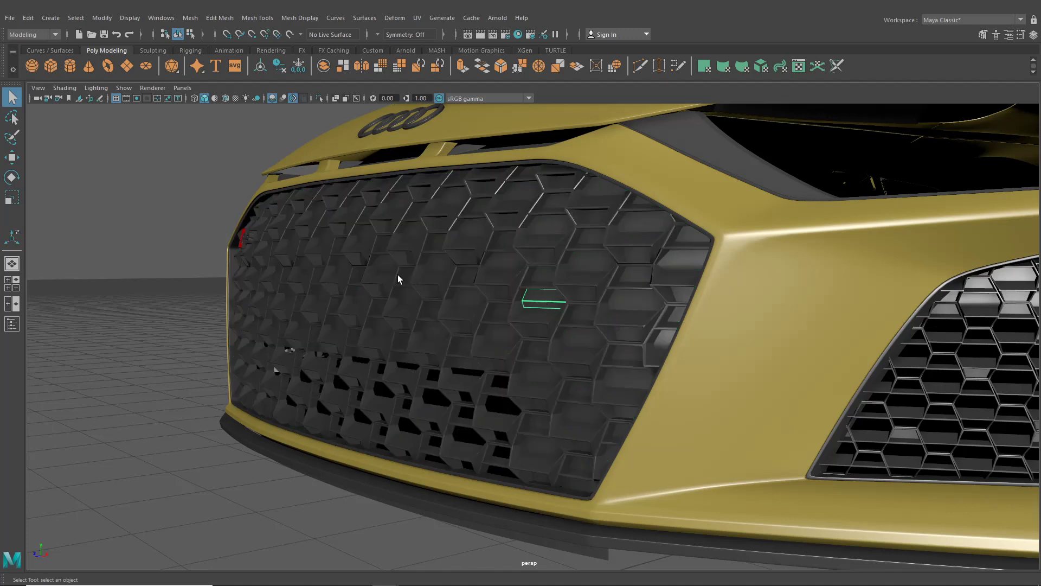
key(w)
scroll(155, 215, up, 5)
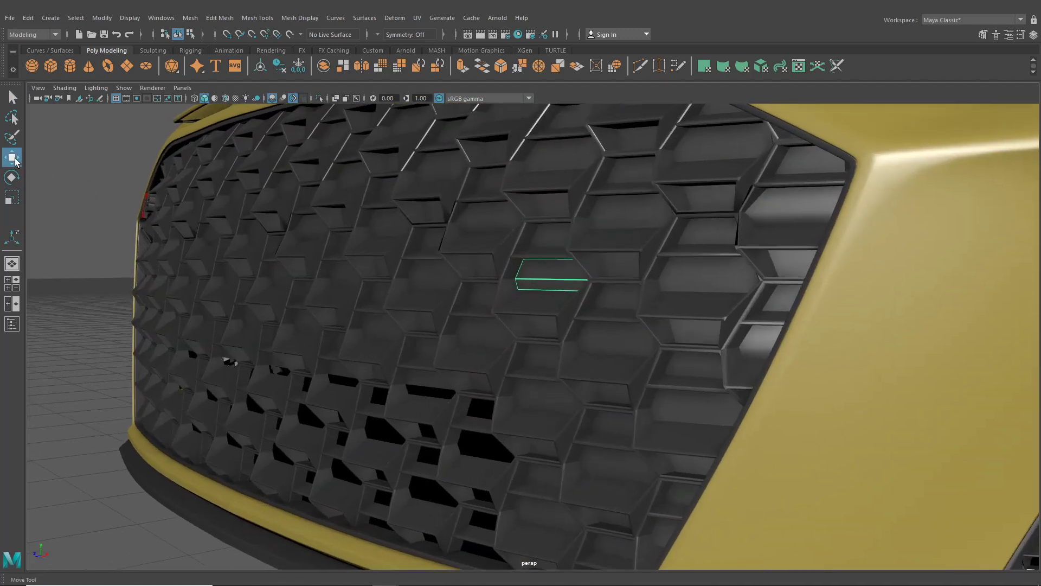
click(99, 19)
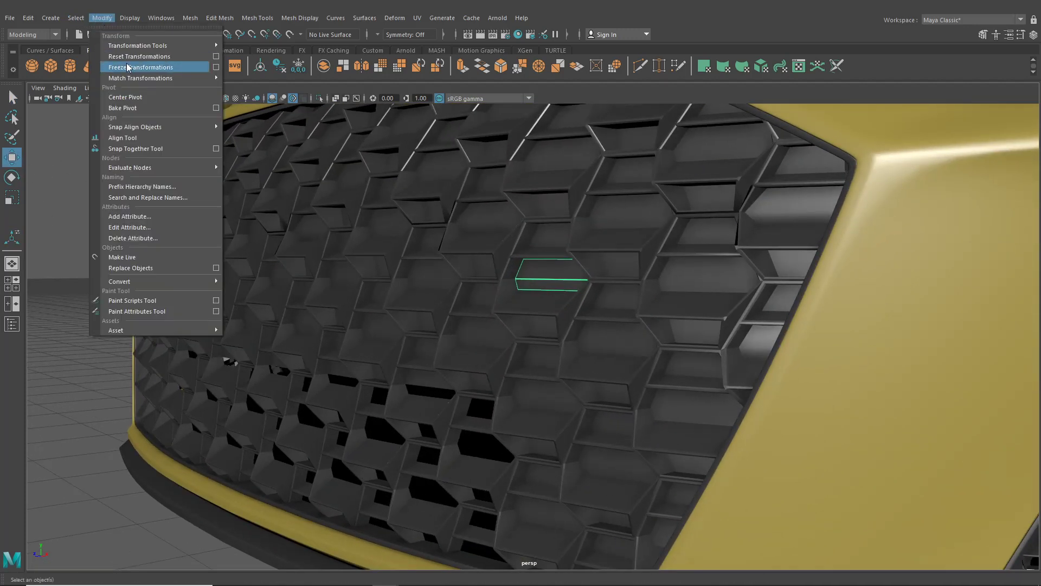
click(125, 96)
drag(590, 275, 507, 274)
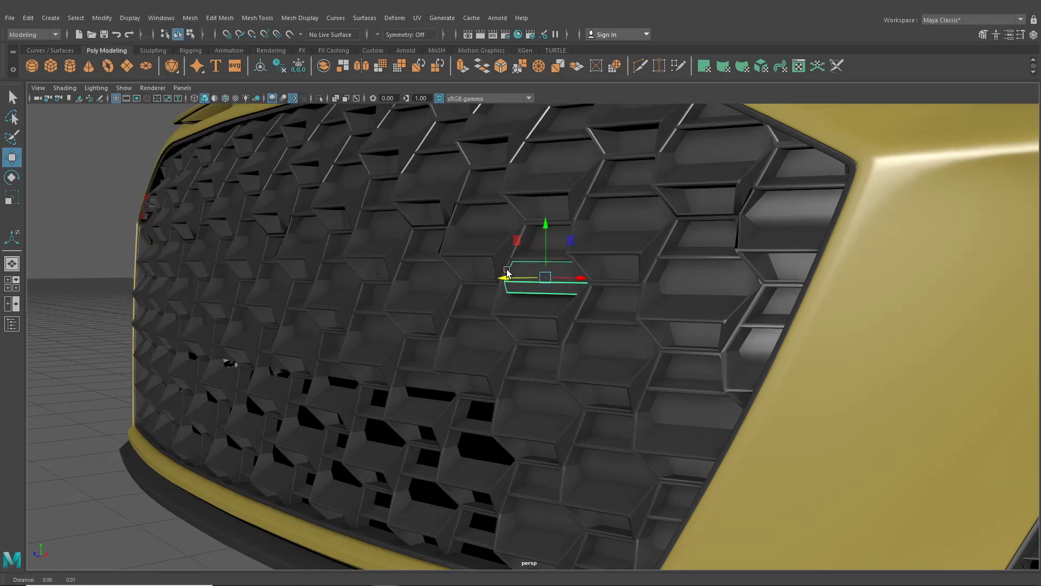
alt+middle_drag(506, 275, 473, 269)
alt+drag(474, 269, 475, 262)
alt+right_drag(475, 261, 506, 290)
alt+middle_drag(506, 290, 513, 309)
alt+right_drag(514, 309, 525, 335)
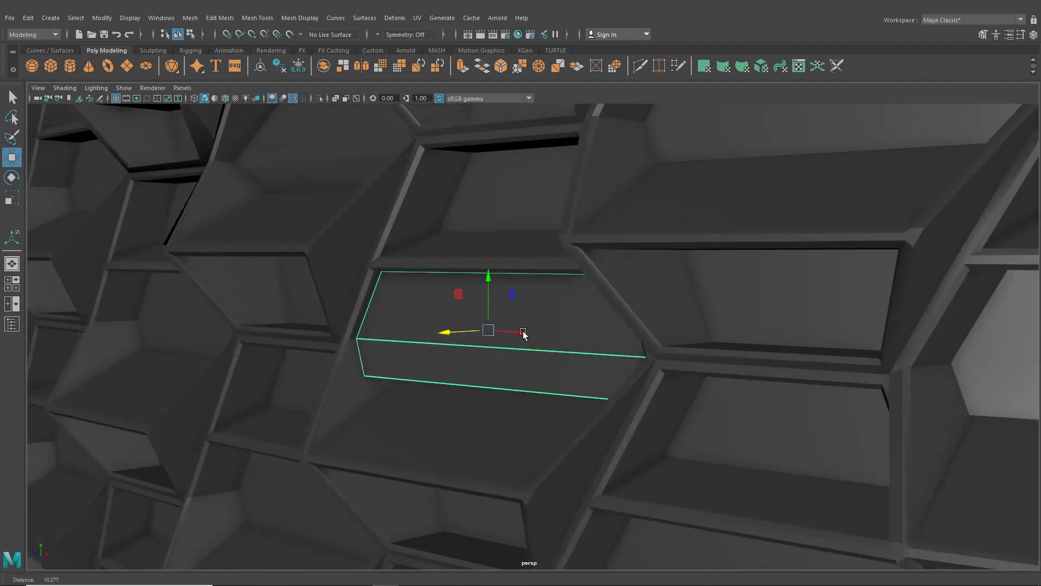
right_click(414, 314)
click(415, 307)
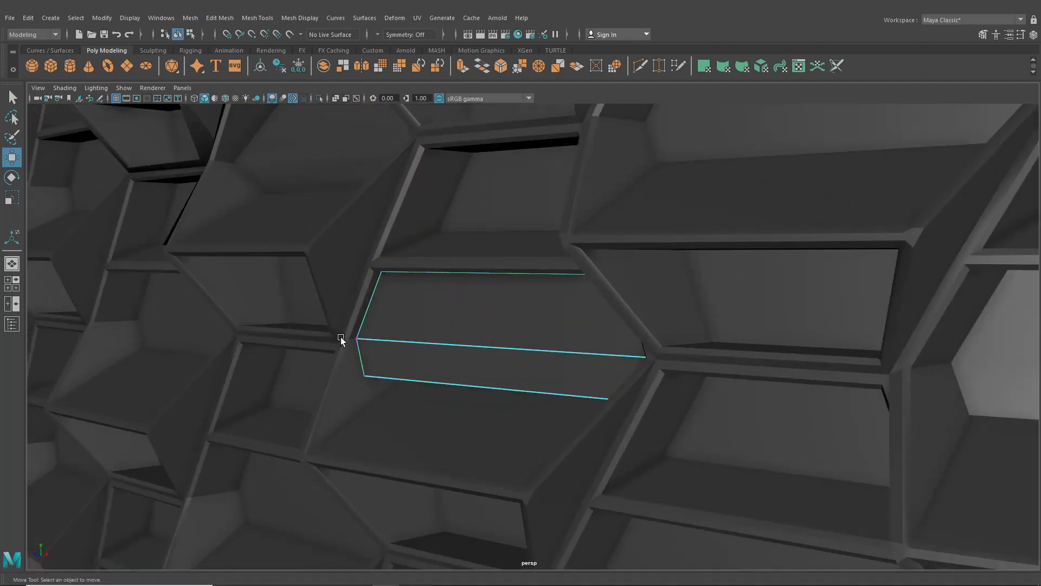
drag(352, 258, 723, 459)
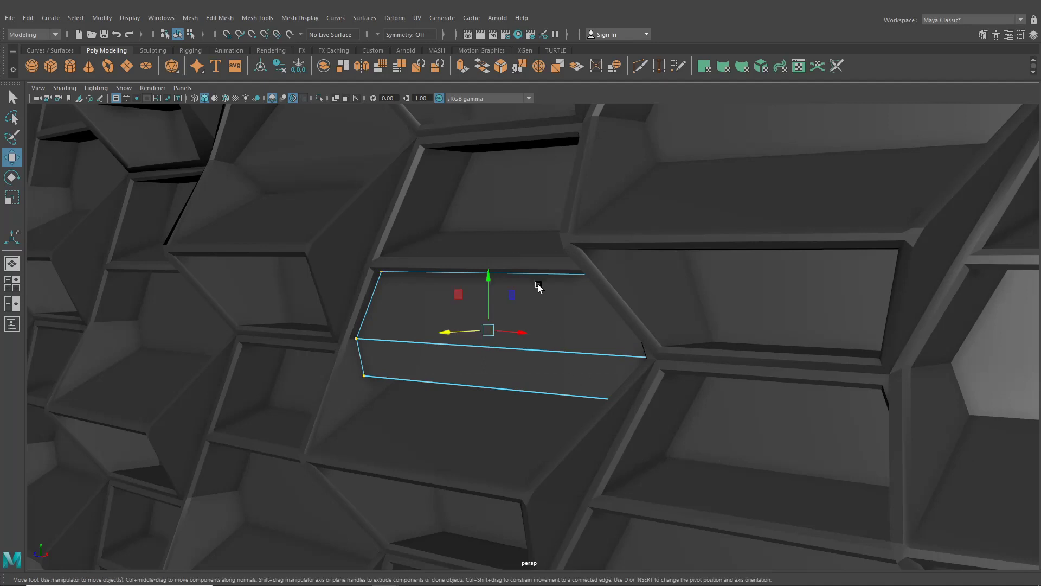
click(178, 34)
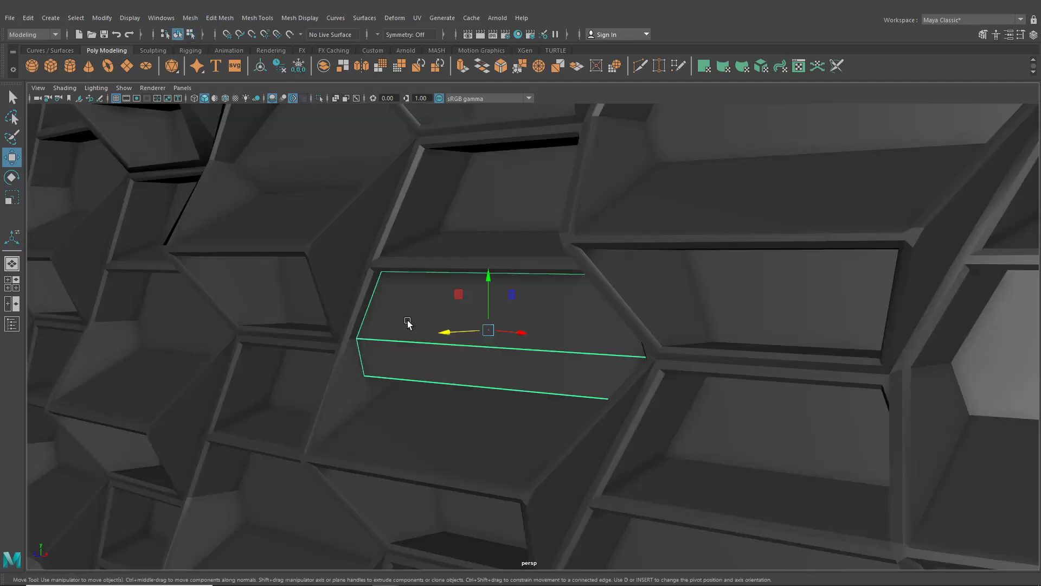
Show the wireframe over the shaded model and nudge the duplicated piece slightly along its forward axis.
scroll(420, 331, up, 3)
alt+drag(418, 333, 195, 309)
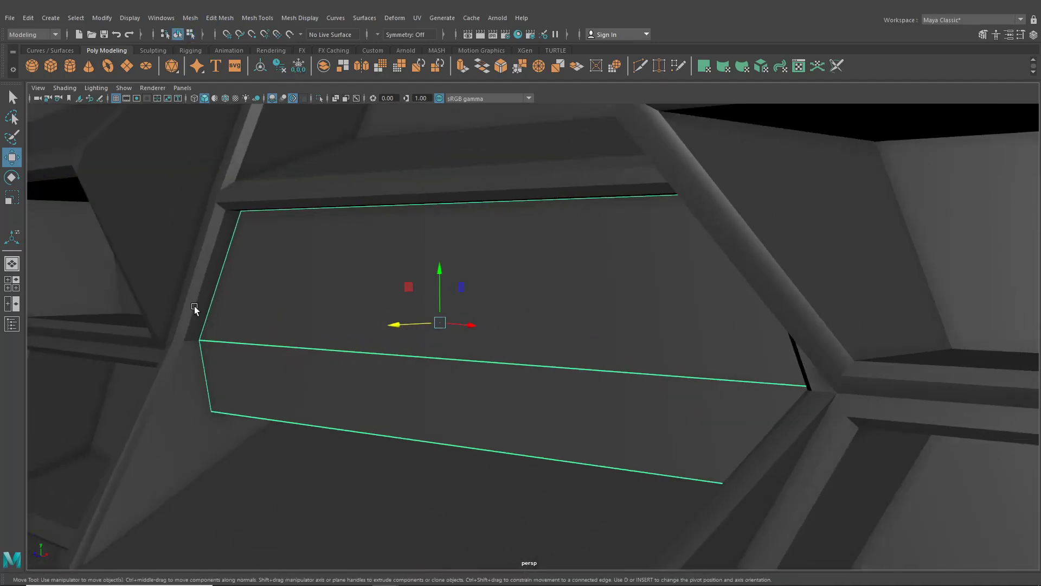
click(225, 98)
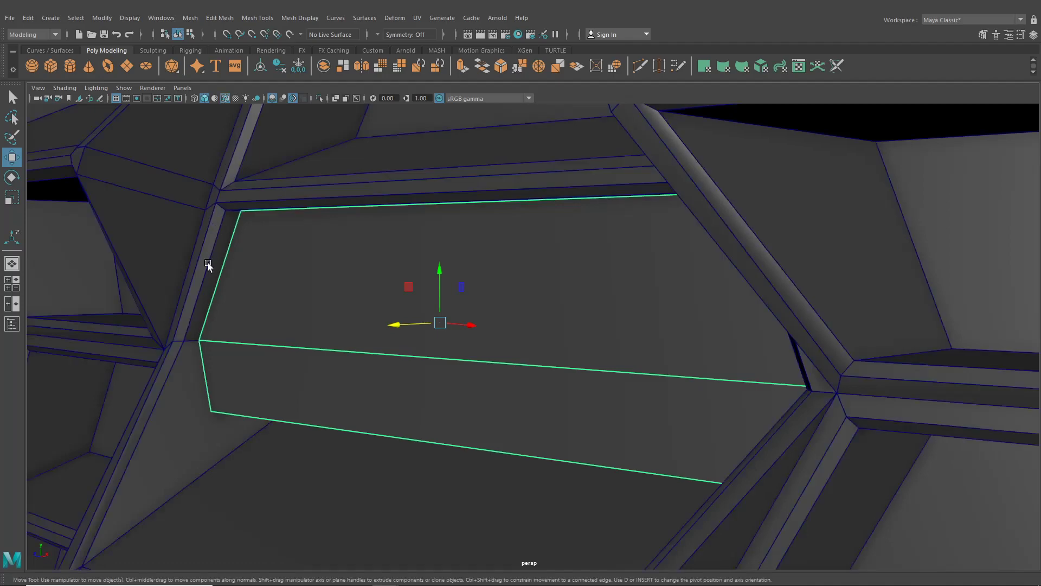
drag(402, 329, 392, 333)
Select the two bottom corner vertices of the duplicated piece and move them down to deepen its lower face.
alt+drag(304, 299, 316, 292)
right_drag(316, 277, 254, 261)
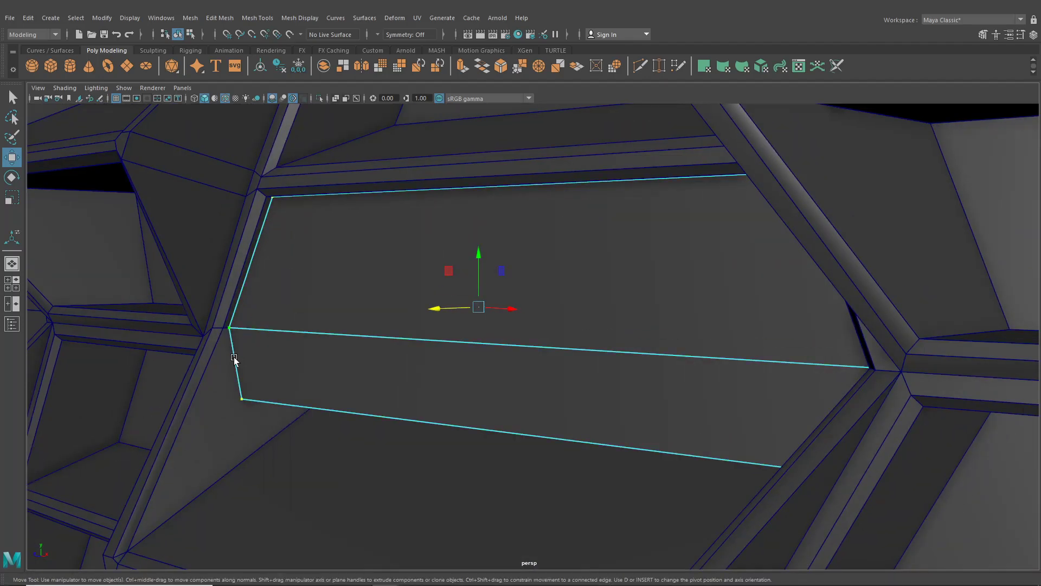
drag(234, 378, 296, 416)
shift+drag(725, 406, 922, 531)
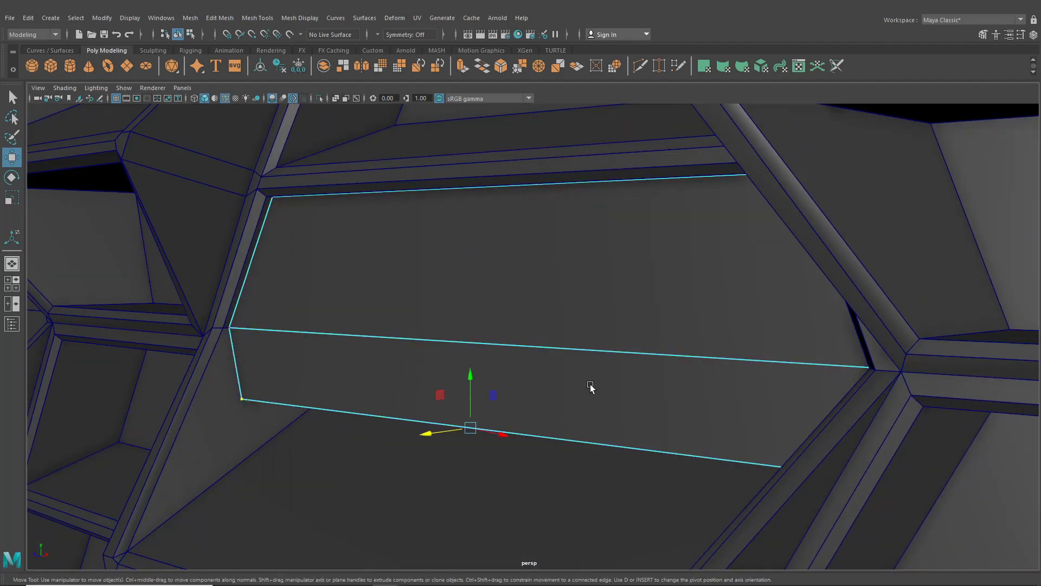
drag(475, 376, 467, 436)
Select the lower corner vertex at the right end of the duplicated piece and move it sideways to fit the hexagon opening.
click(12, 199)
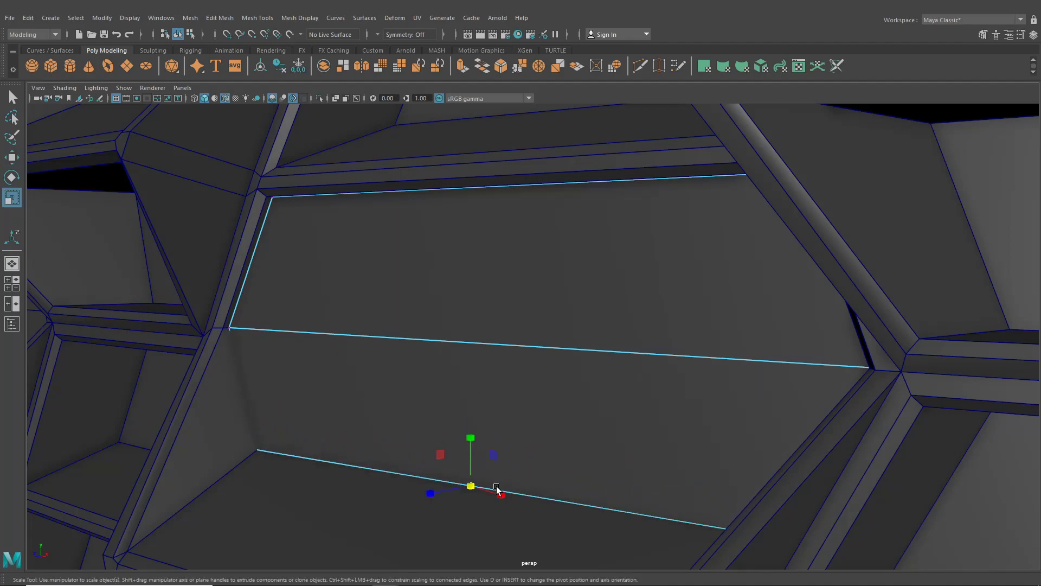
alt+right_drag(502, 497, 478, 346)
alt+middle_drag(478, 346, 519, 347)
alt+right_drag(519, 348, 492, 375)
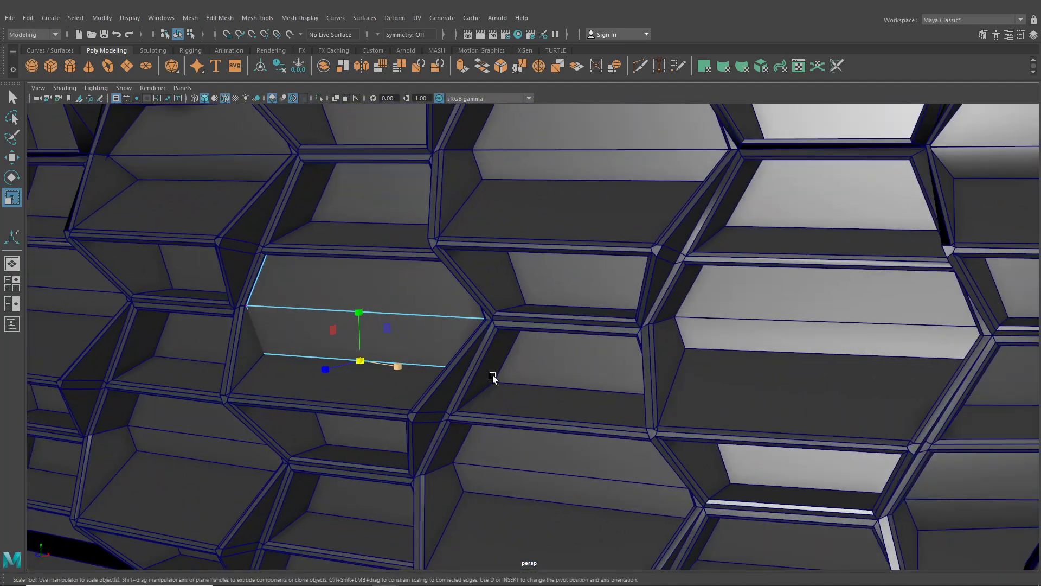
mouse_move(492, 375)
alt+middle_down()
mouse_move(512, 379)
mouse_move(497, 368)
alt+middle_up()
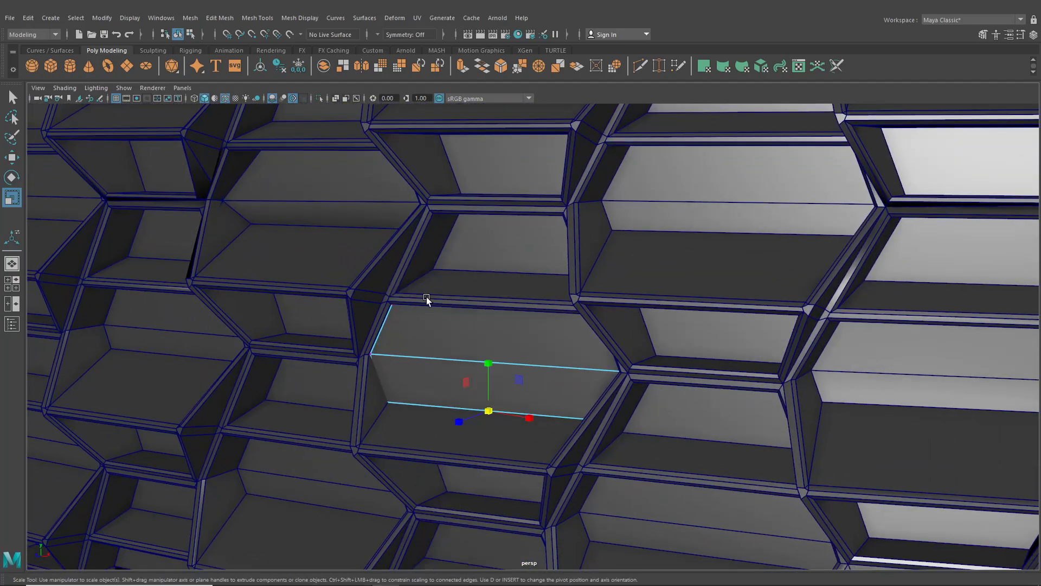
drag(564, 395, 650, 452)
alt+right_drag(650, 452, 489, 407)
key(w)
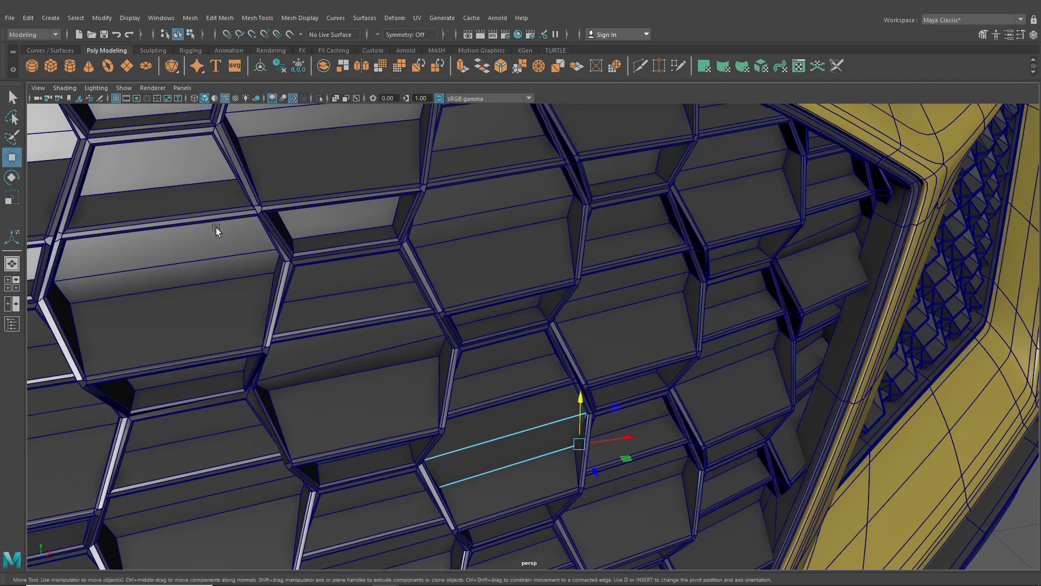
alt+middle_drag(506, 343, 492, 321)
alt+right_drag(492, 321, 526, 353)
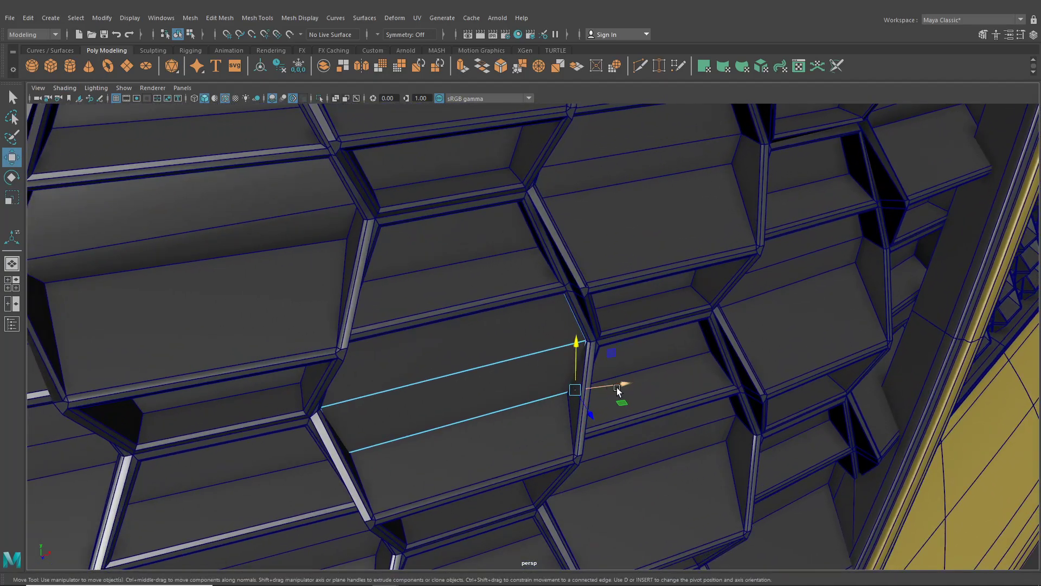
drag(616, 387, 584, 393)
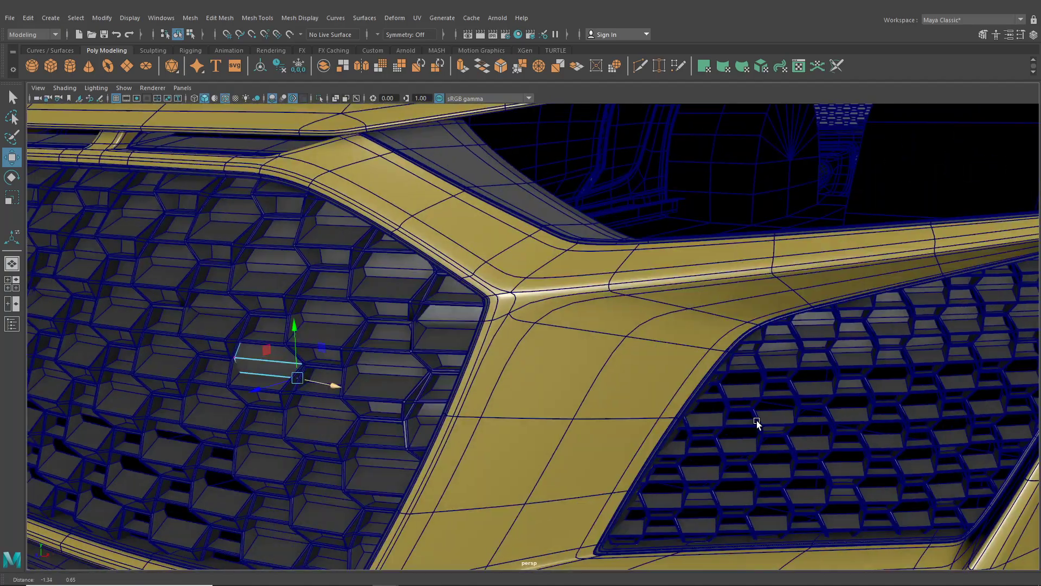
Move the lower-left corner vertex of the duplicated piece outward to fit the hexagon opening.
alt+drag(757, 421, 215, 368)
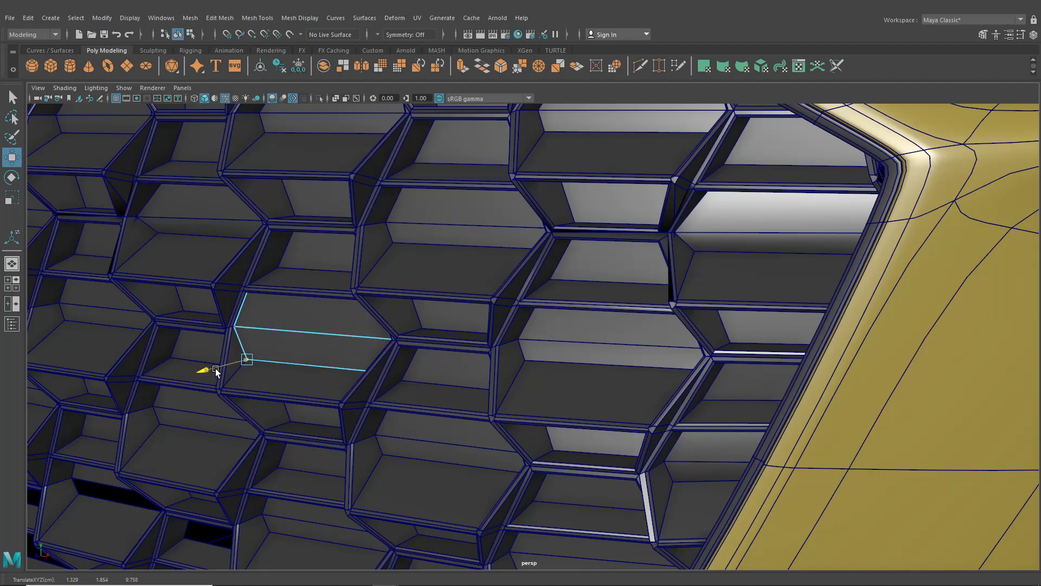
scroll(297, 340, down, 5)
alt+drag(297, 340, 539, 346)
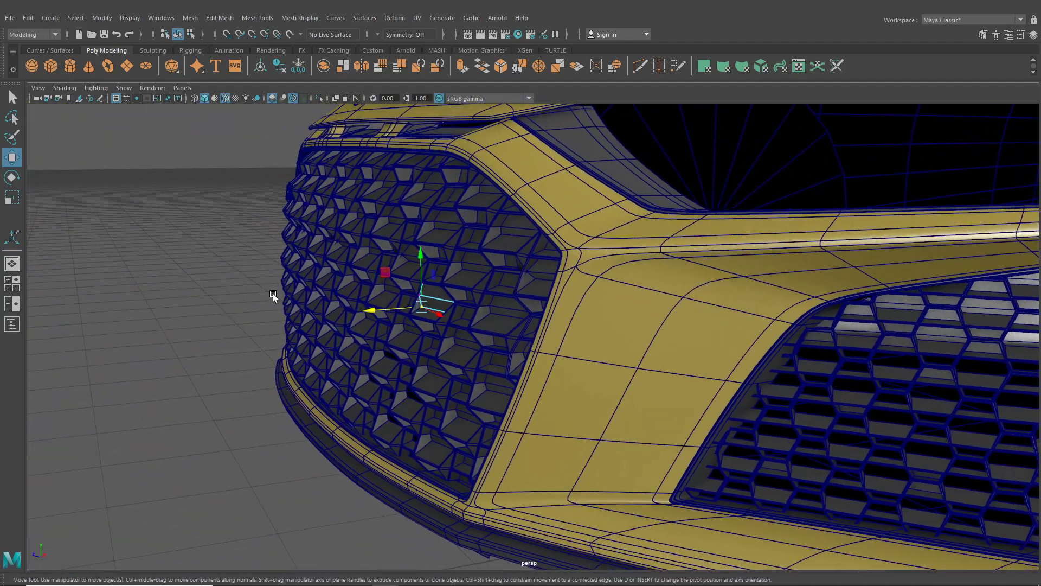
alt+right_drag(272, 294, 360, 393)
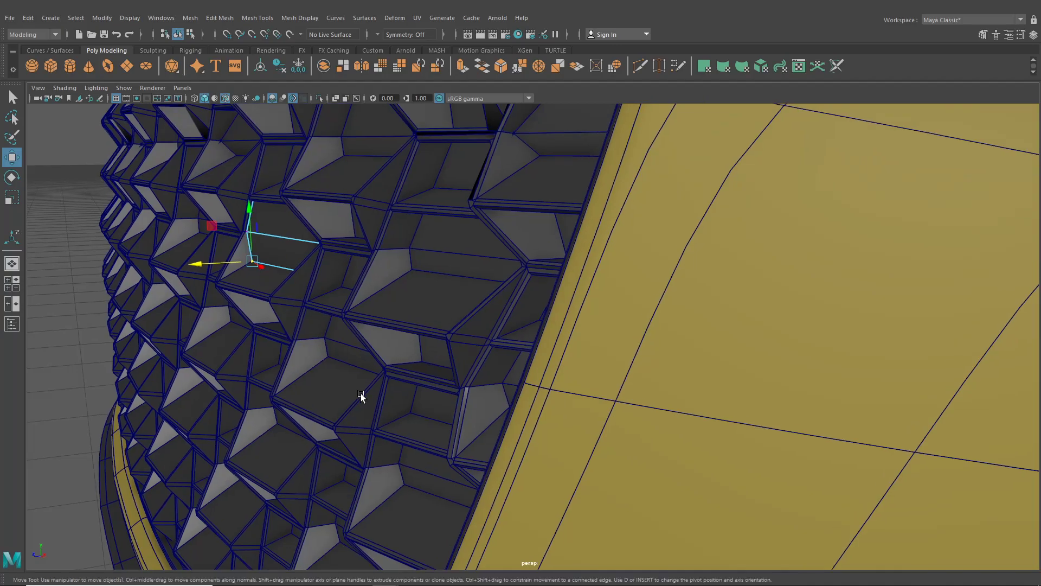
Select the duplicated piece in object mode and move it forward until it stands clear of the grille.
click(179, 36)
mouse_move(405, 280)
alt+mouse_down()
mouse_move(450, 285)
mouse_move(404, 284)
alt+mouse_up()
alt+right_drag(403, 284, 490, 375)
alt+drag(490, 376, 427, 272)
alt+middle_drag(574, 370, 571, 361)
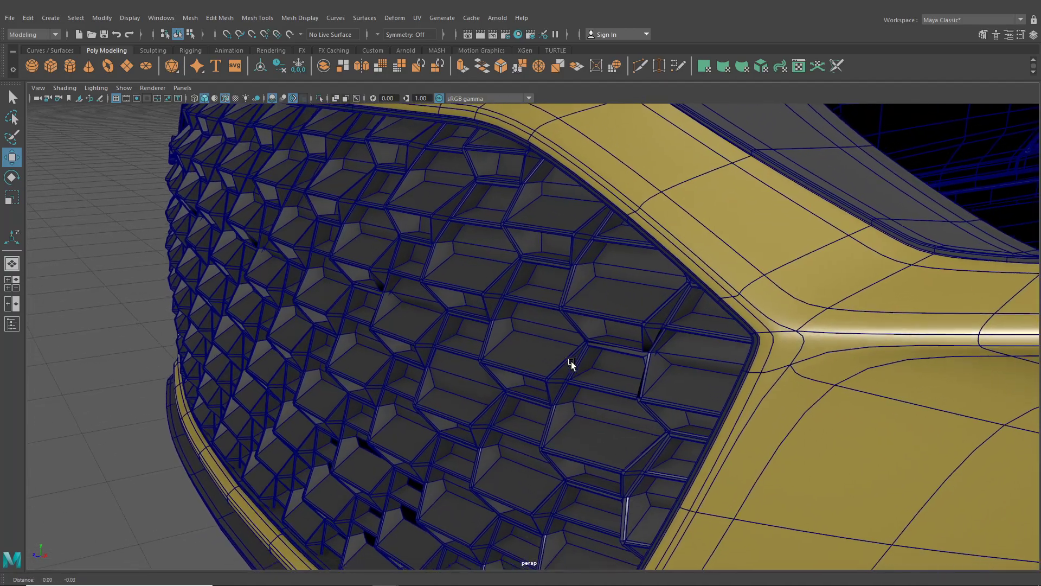
click(564, 366)
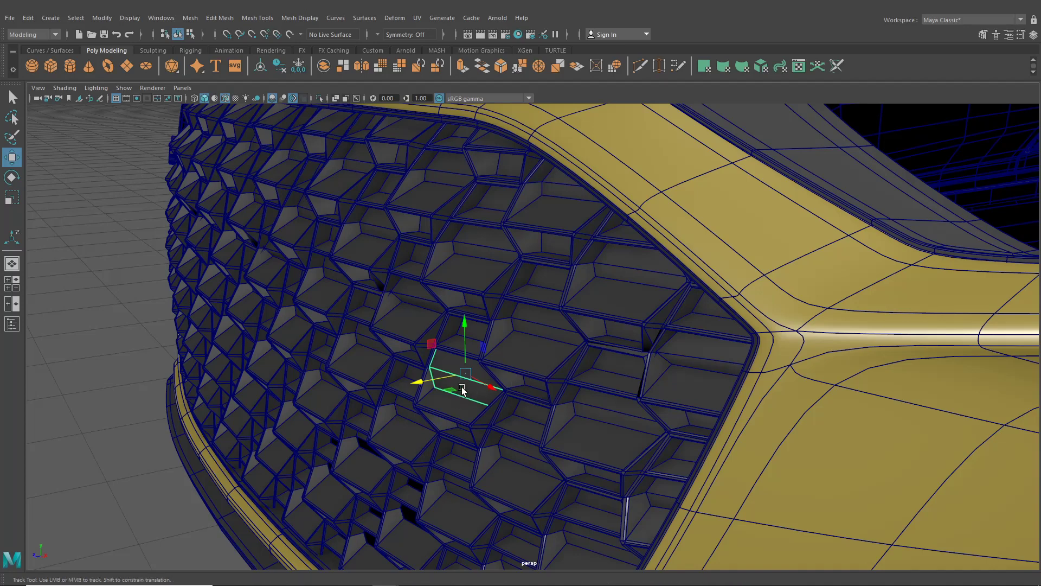
scroll(455, 379, up, 5)
alt+drag(440, 386, 239, 362)
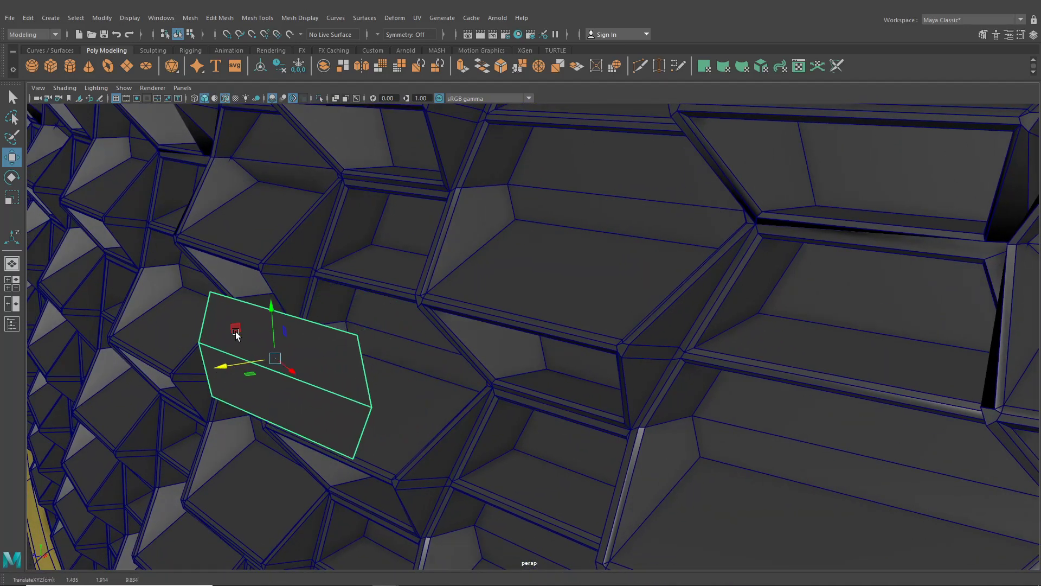
Create a polygon cylinder and move it out in front of the car beside the duplicated grille piece.
right_drag(235, 307, 248, 300)
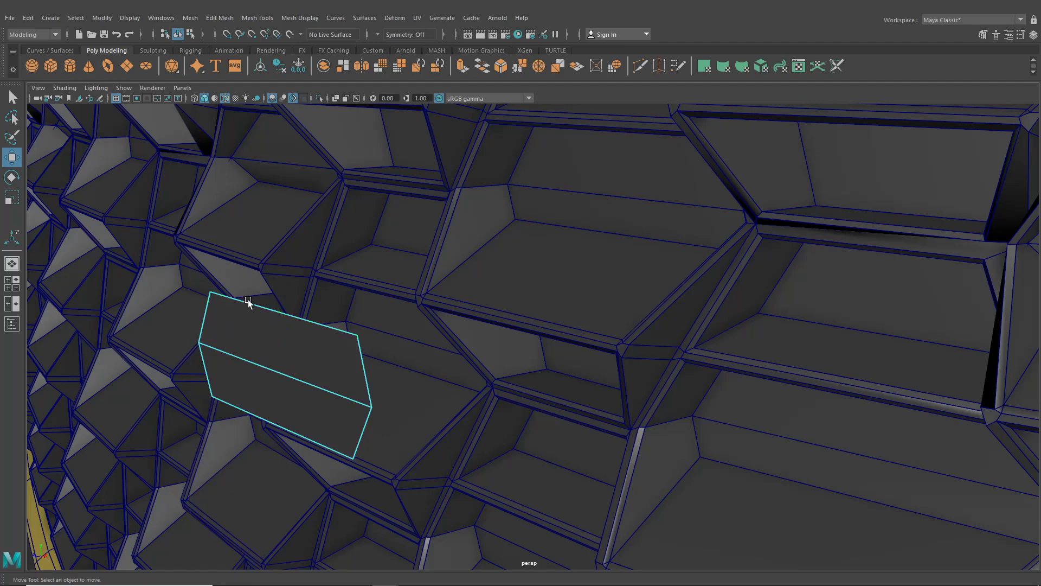
click(178, 34)
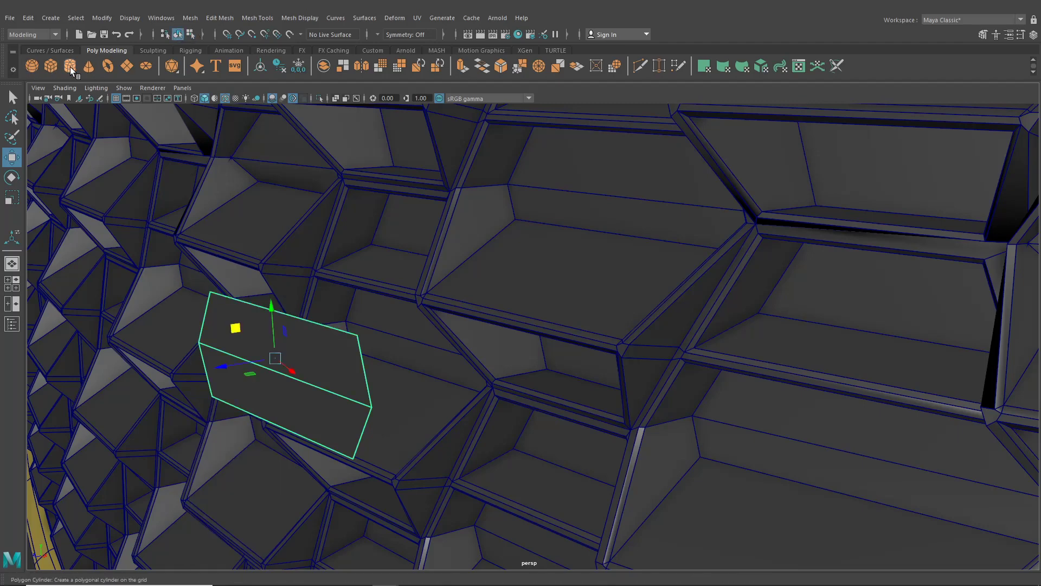
scroll(512, 323, down, 10)
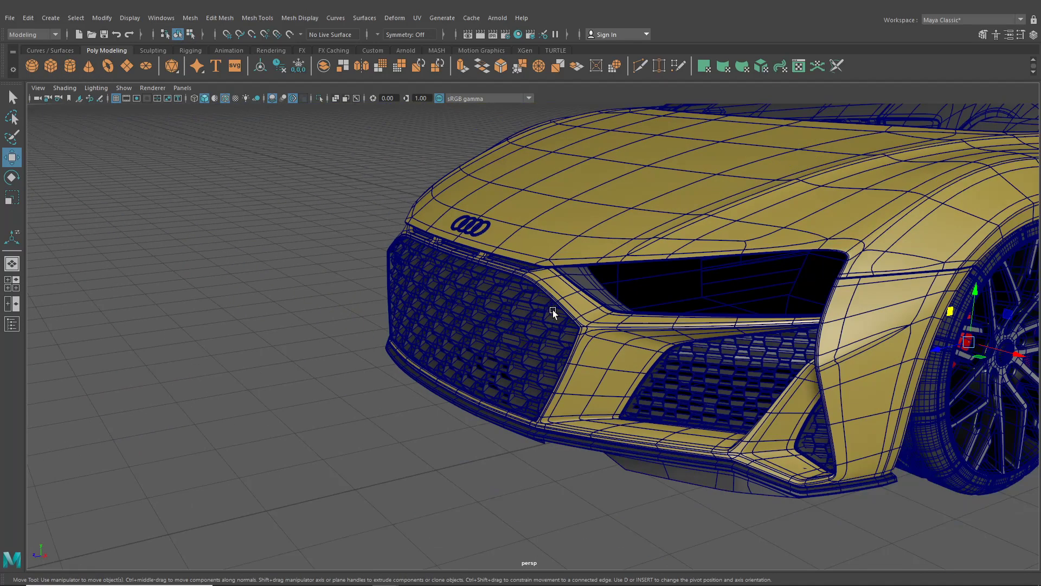
drag(967, 340, 334, 414)
alt+right_drag(362, 435, 469, 382)
alt+middle_drag(469, 383, 672, 382)
drag(479, 355, 473, 394)
scroll(358, 362, down, 1)
click(569, 351)
alt+middle_drag(569, 352, 510, 247)
scroll(510, 247, up, 2)
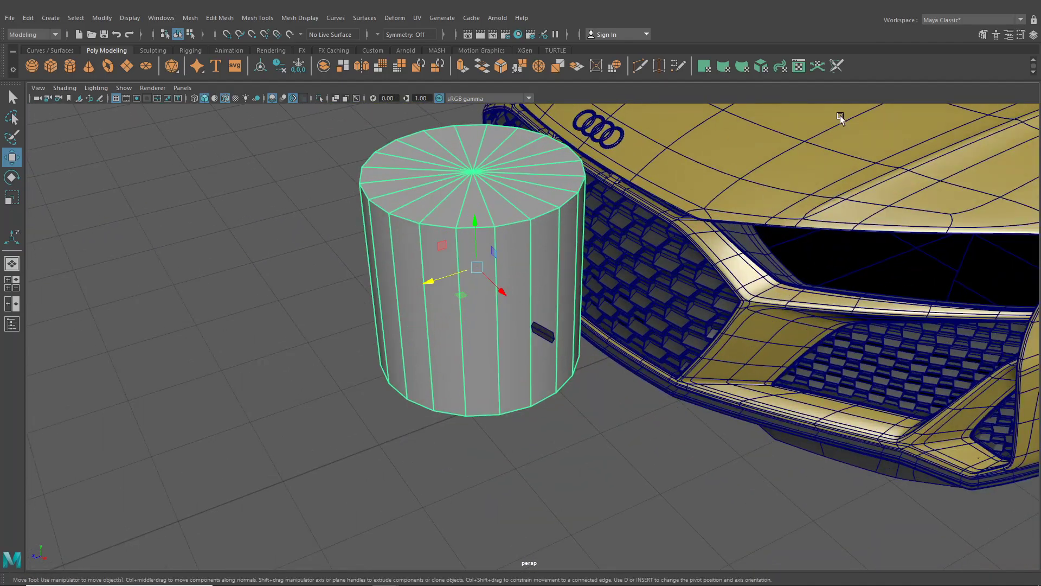
Show the Channel Box beside the viewport and select the duplicated grille piece in front of the cylinder.
click(1034, 36)
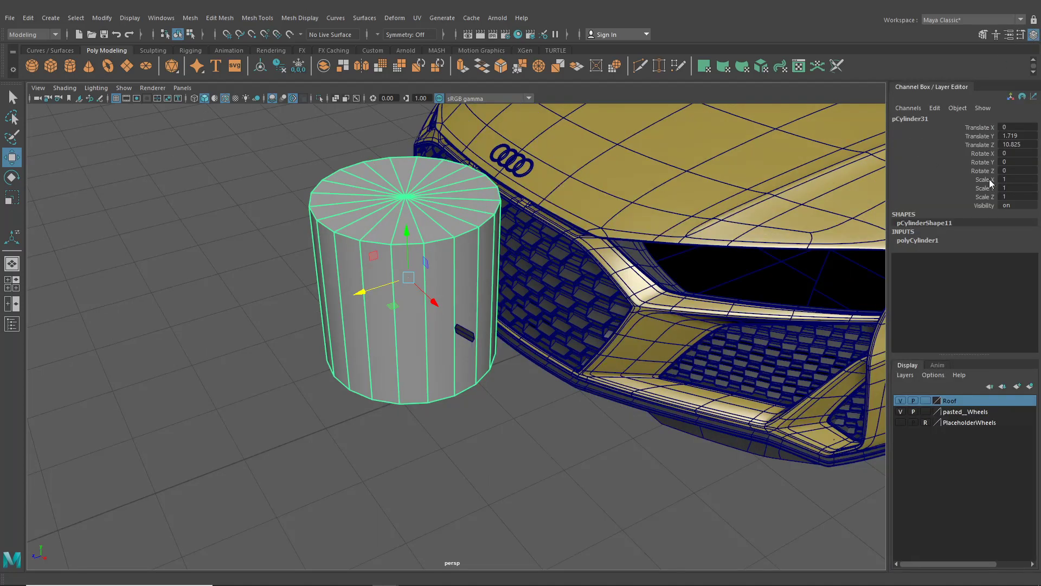
alt+middle_drag(522, 259, 541, 222)
alt+right_drag(437, 246, 567, 415)
alt+middle_drag(546, 227, 518, 281)
alt+right_drag(518, 281, 531, 344)
click(548, 168)
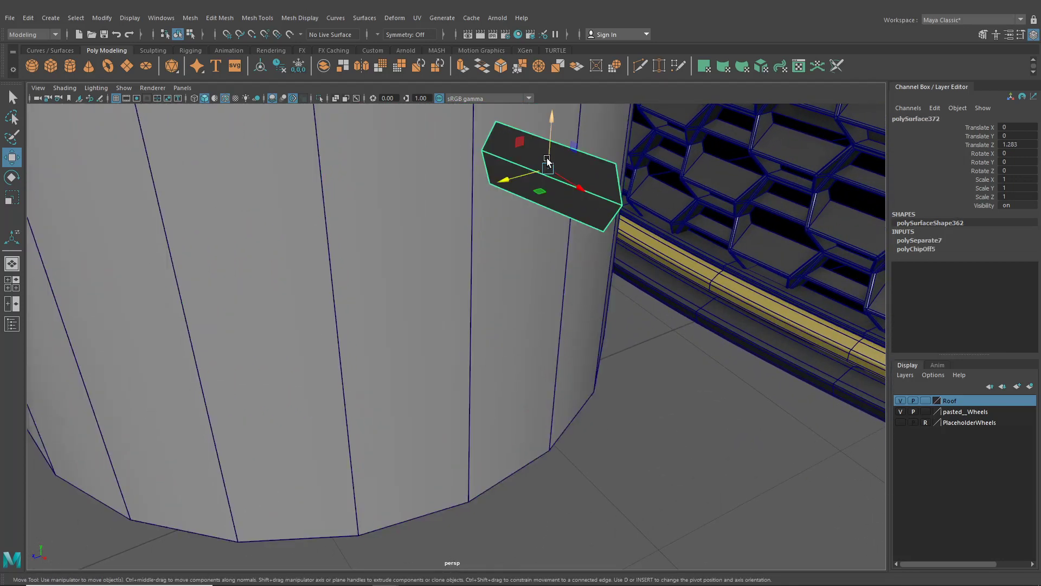
Assign a light grey material to the duplicated grille piece through the Hypershade and clear the selection.
right_click(548, 178)
right_drag(548, 177, 548, 187)
double_click(553, 167)
alt+middle_drag(554, 166, 508, 215)
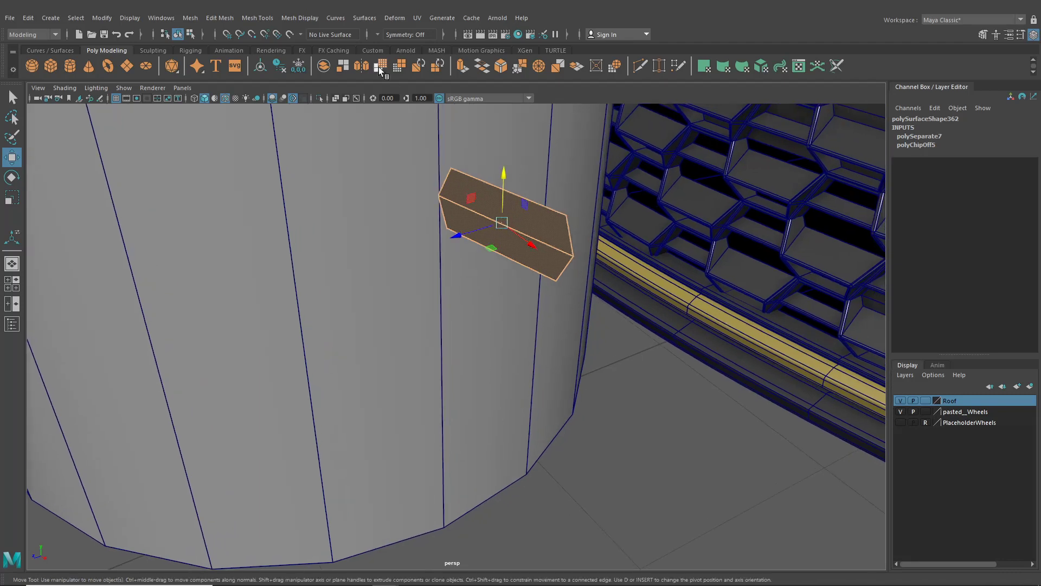
click(177, 35)
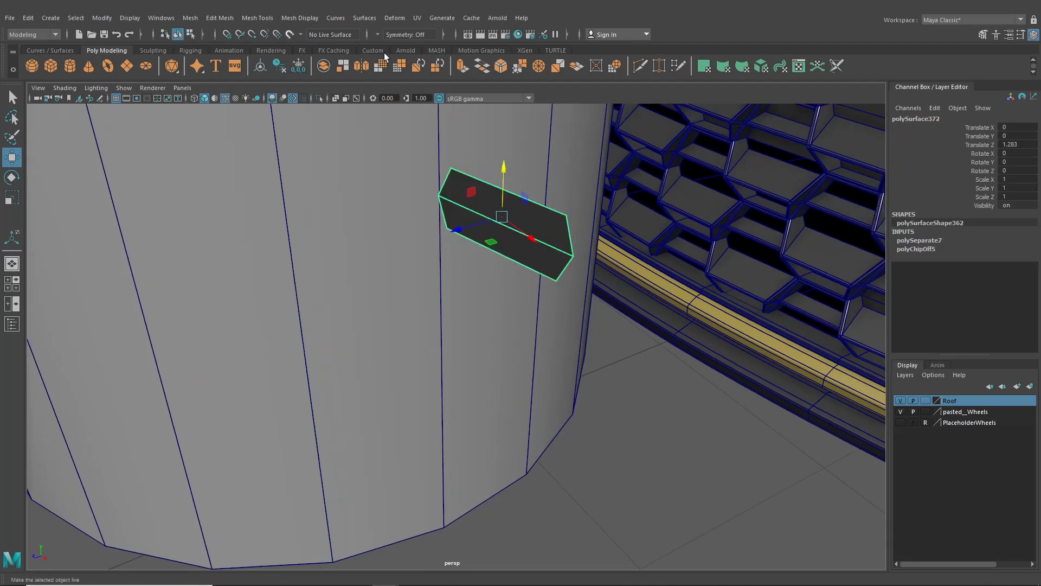
click(518, 34)
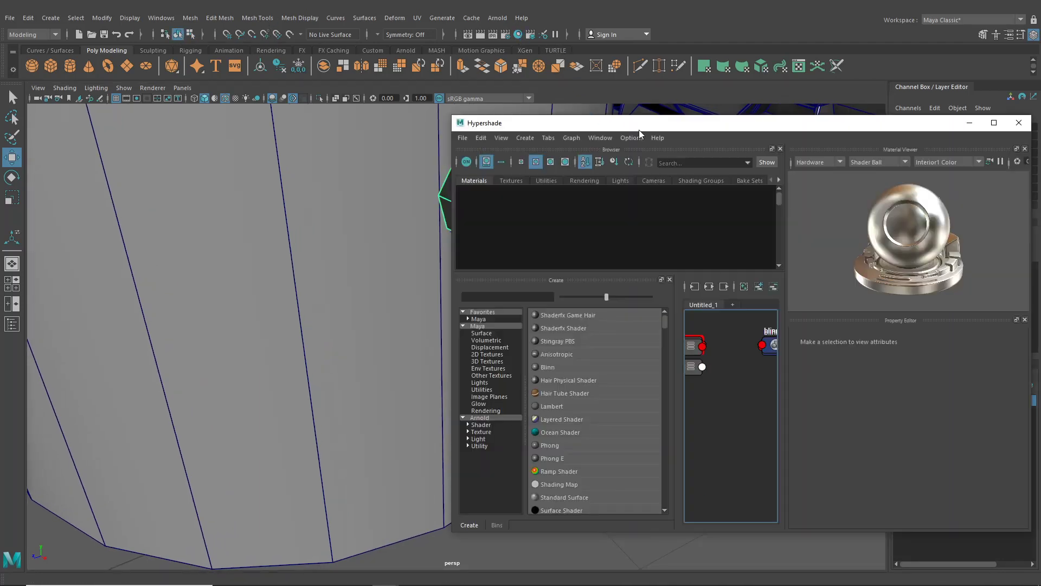
right_drag(707, 213, 705, 209)
click(1017, 124)
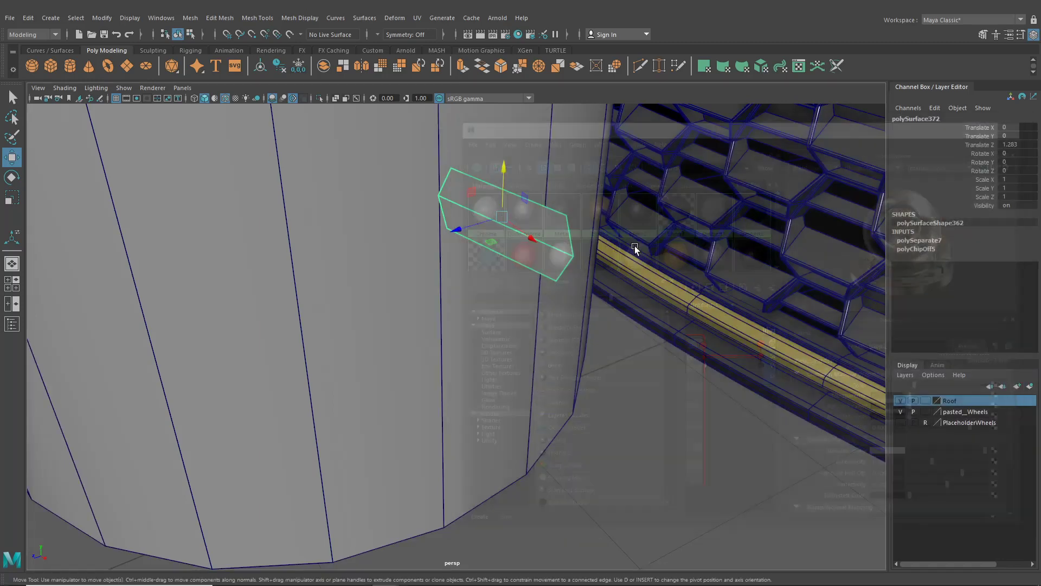
click(634, 365)
Extrude the duplicated piece's faces and scale them slightly inward, to about 0.982 in local X, leaving a thin border.
scroll(635, 375, down, 2)
scroll(636, 375, up, 5)
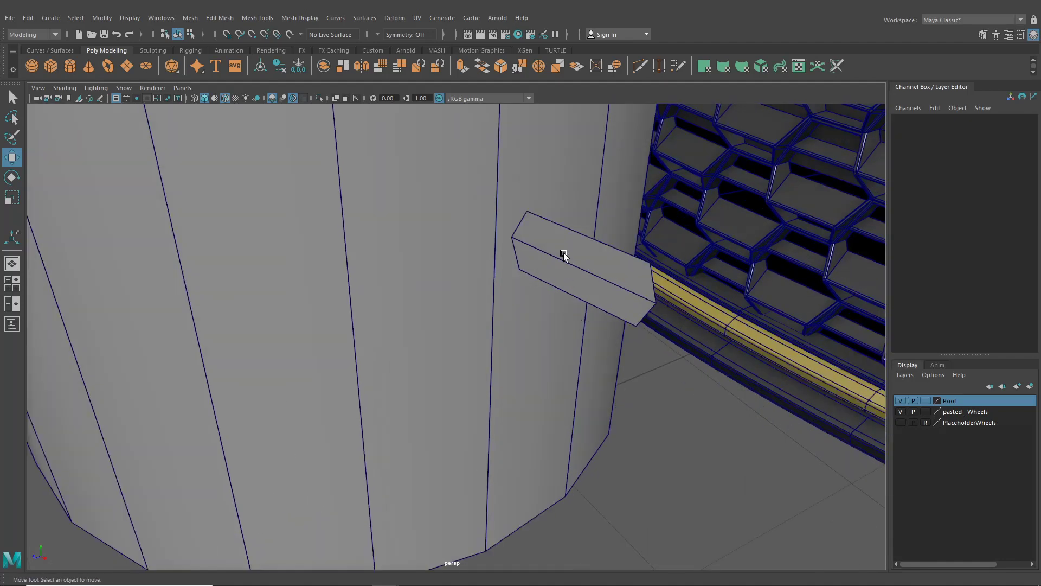
mouse_move(564, 255)
right_down()
mouse_move(567, 268)
mouse_move(578, 253)
right_up()
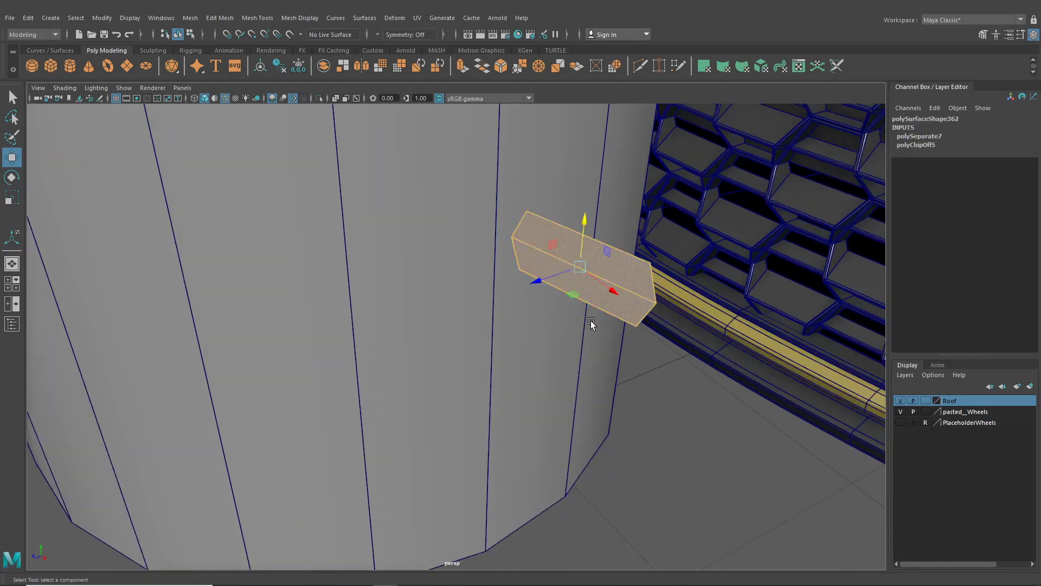
key(ctrl+e)
drag(576, 282, 573, 282)
alt+drag(575, 283, 534, 281)
alt+right_drag(510, 296, 481, 321)
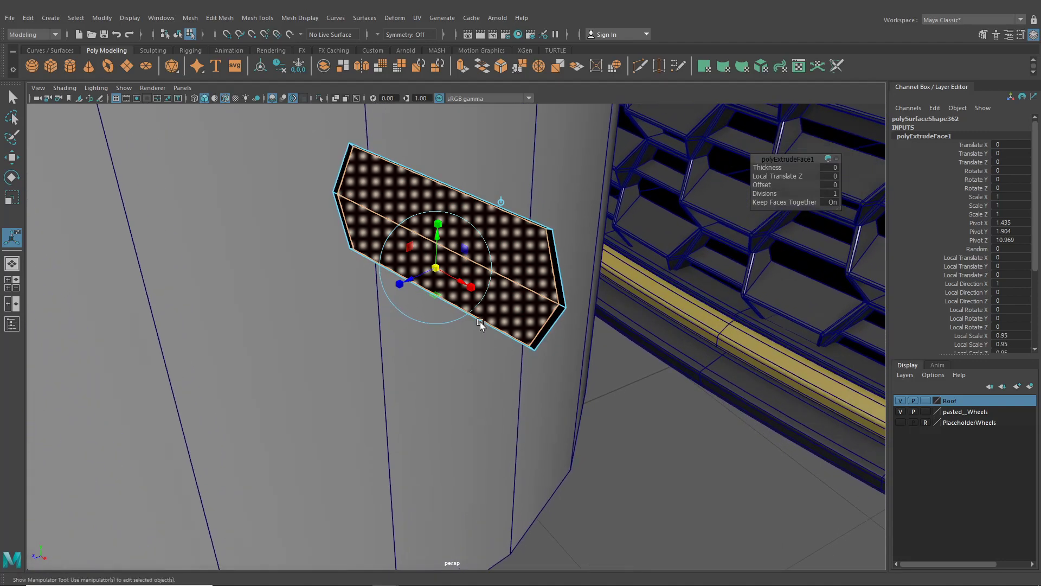
drag(472, 284, 465, 279)
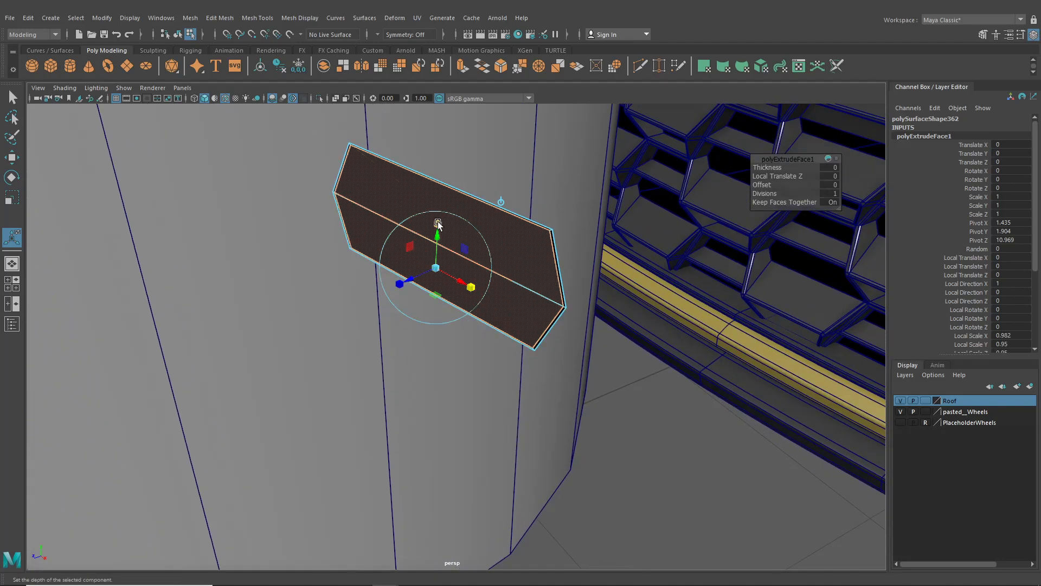
drag(438, 225, 438, 225)
alt+middle_drag(438, 227, 461, 239)
click(178, 34)
click(618, 483)
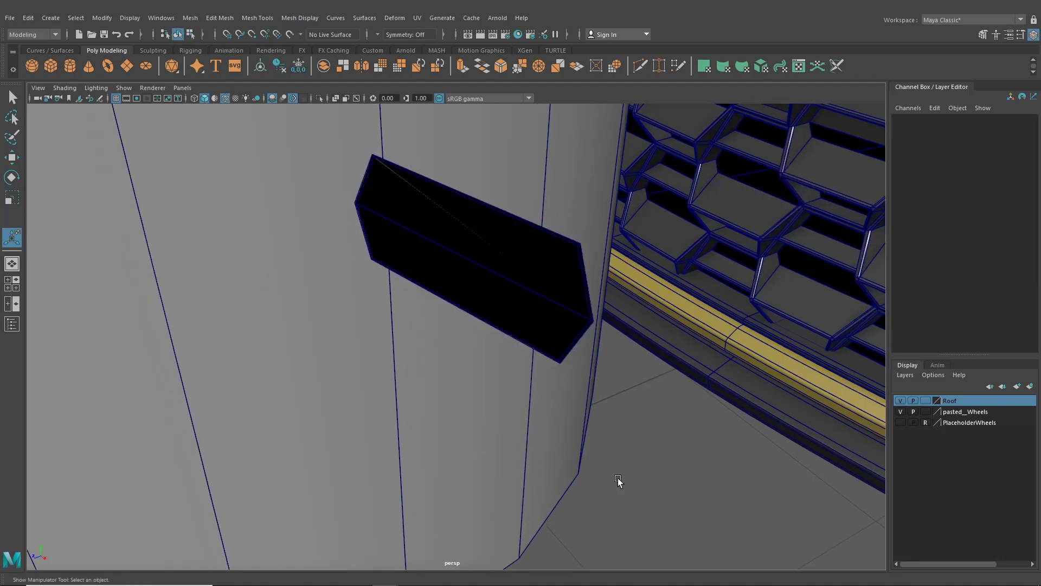
Try to isolate the overlapping faces of the extruded piece by selecting everything and deselecting individual front and border faces.
click(550, 305)
key(q)
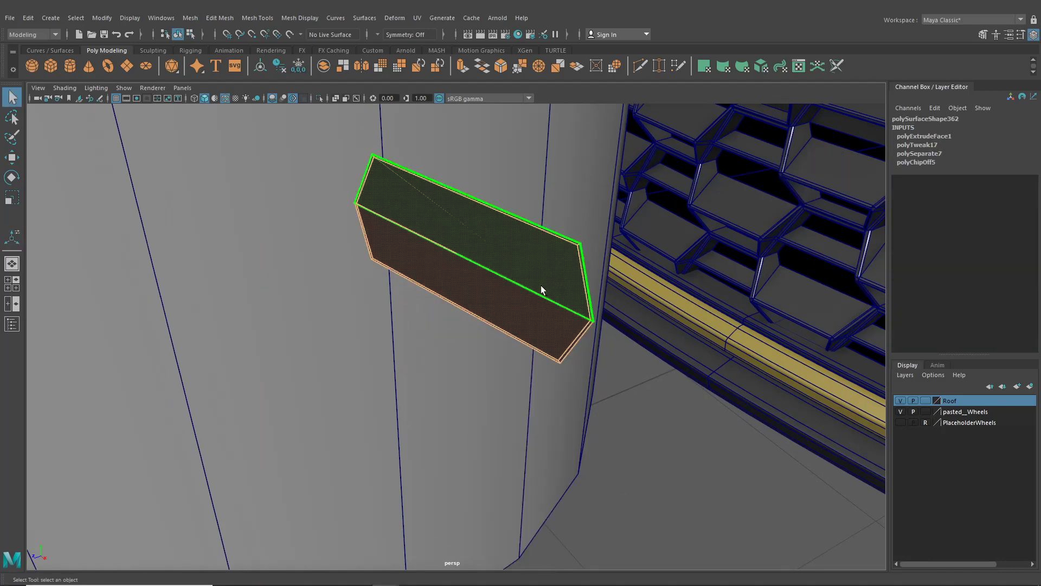
key(F11)
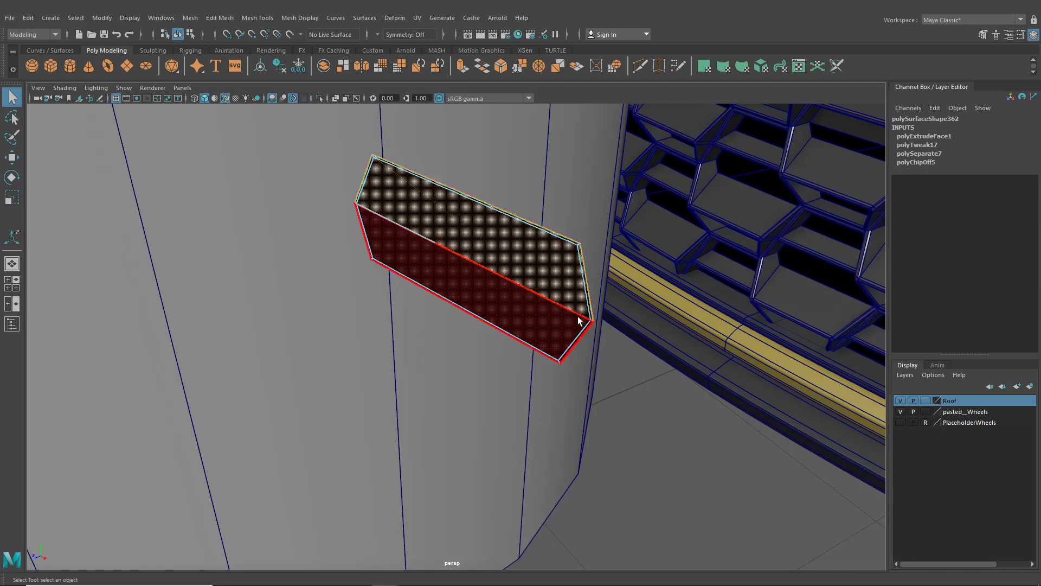
scroll(590, 329, down, 4)
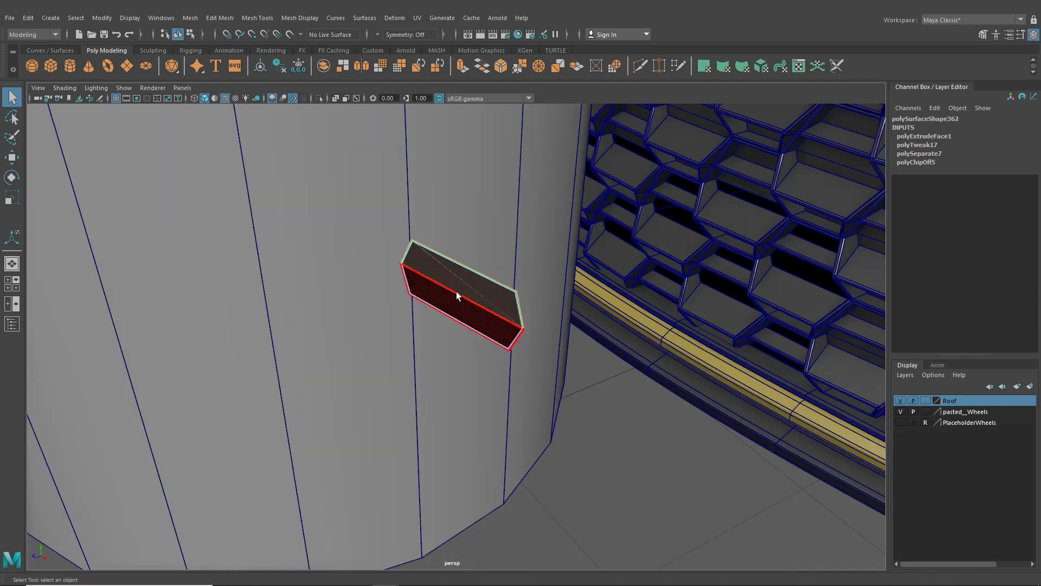
scroll(444, 291, up, 5)
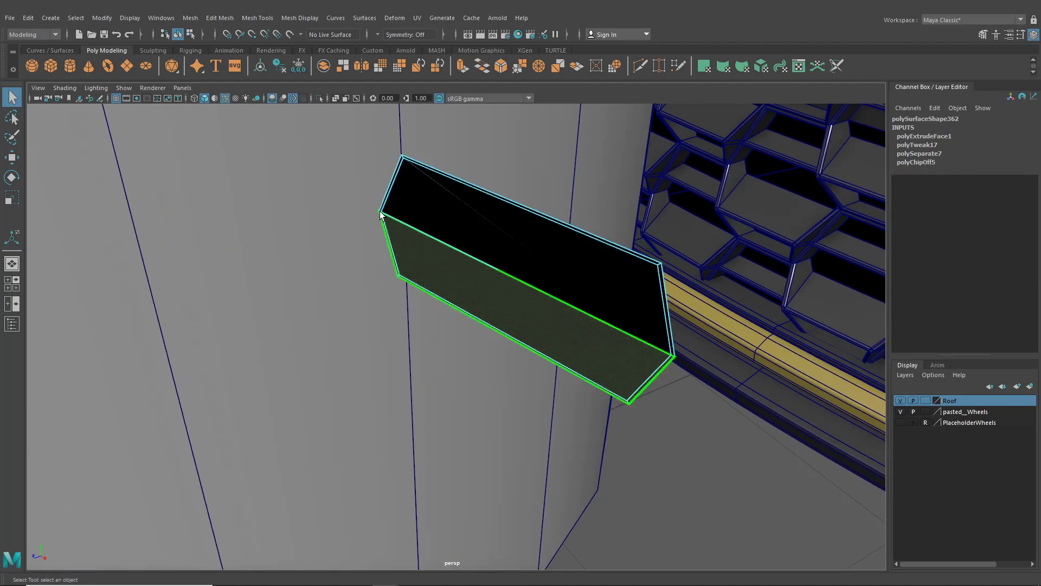
alt+drag(438, 262, 604, 353)
alt+right_drag(604, 352, 499, 459)
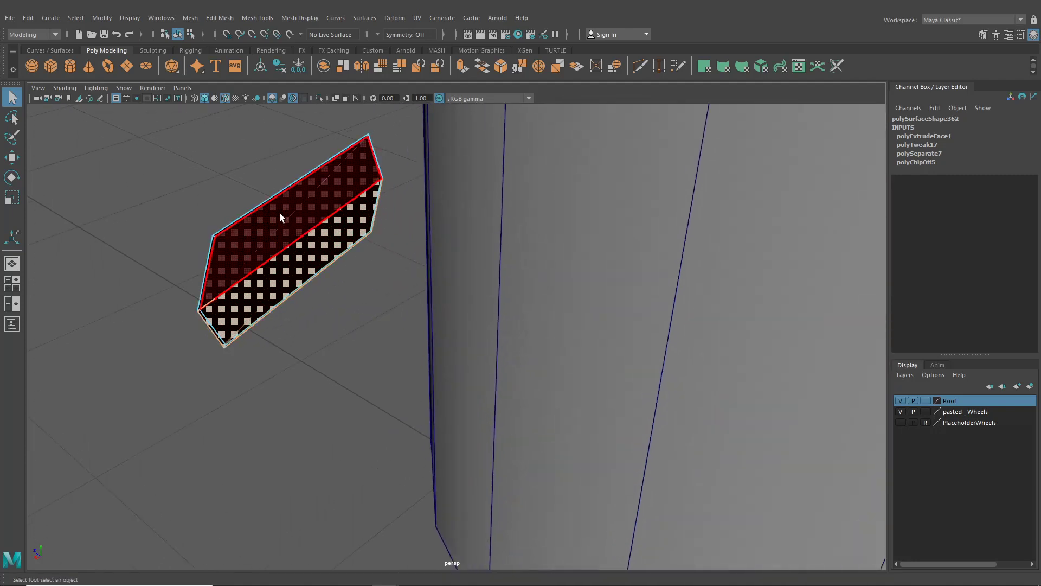
drag(190, 198, 294, 372)
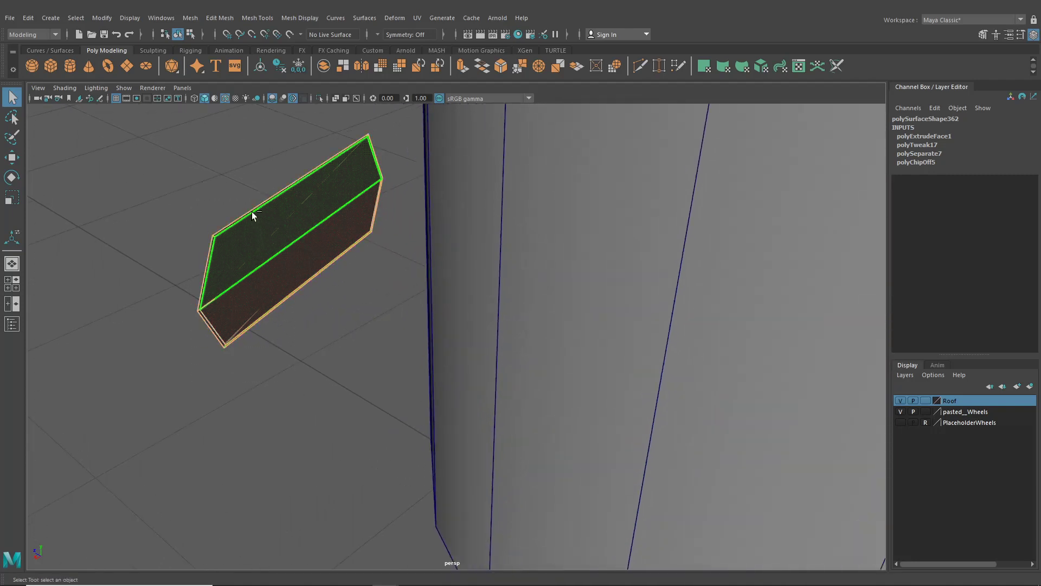
ctrl+click(278, 264)
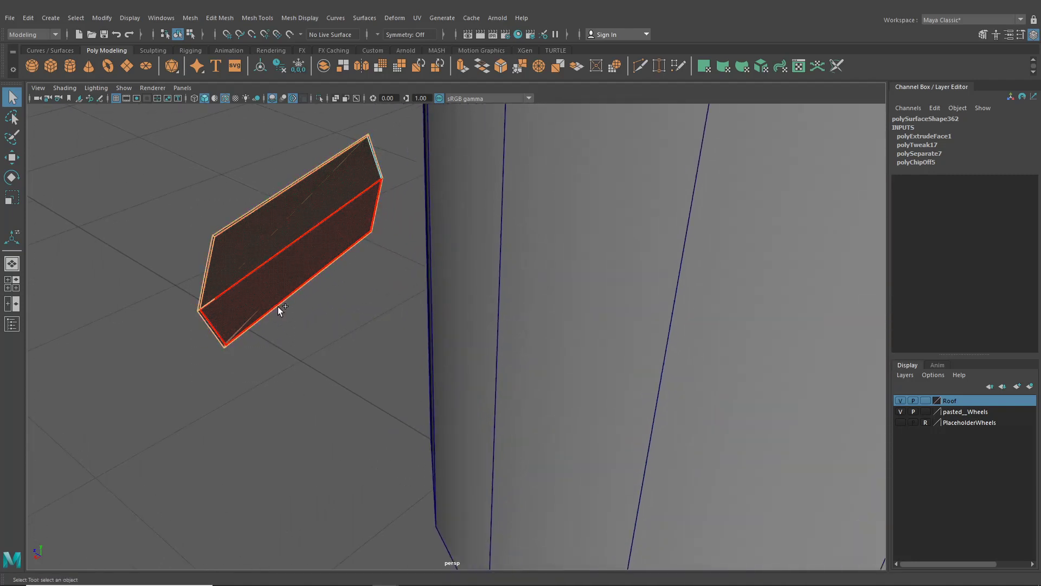
ctrl+click(272, 315)
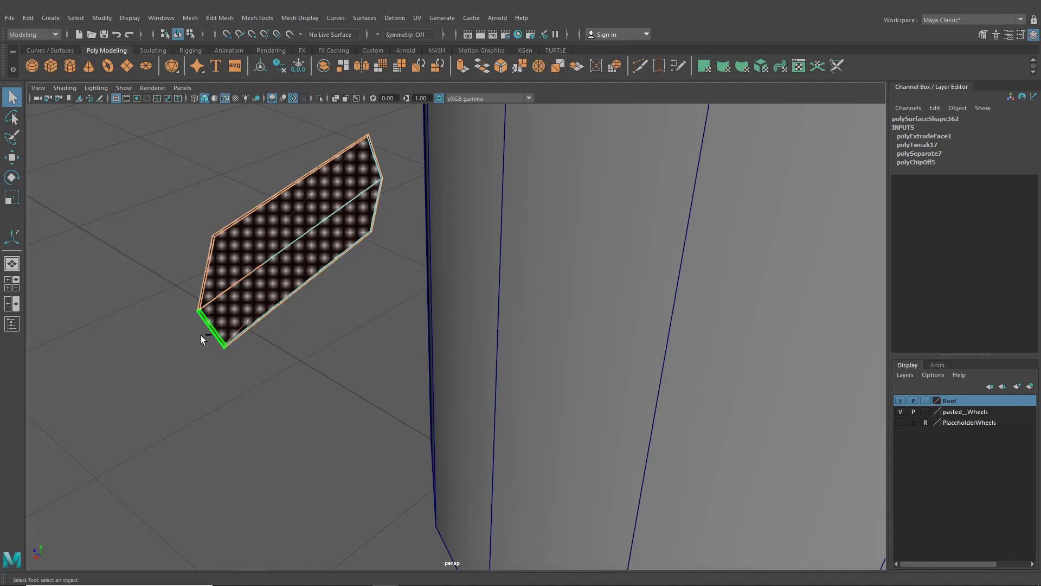
ctrl+click(200, 278)
ctrl+click(231, 214)
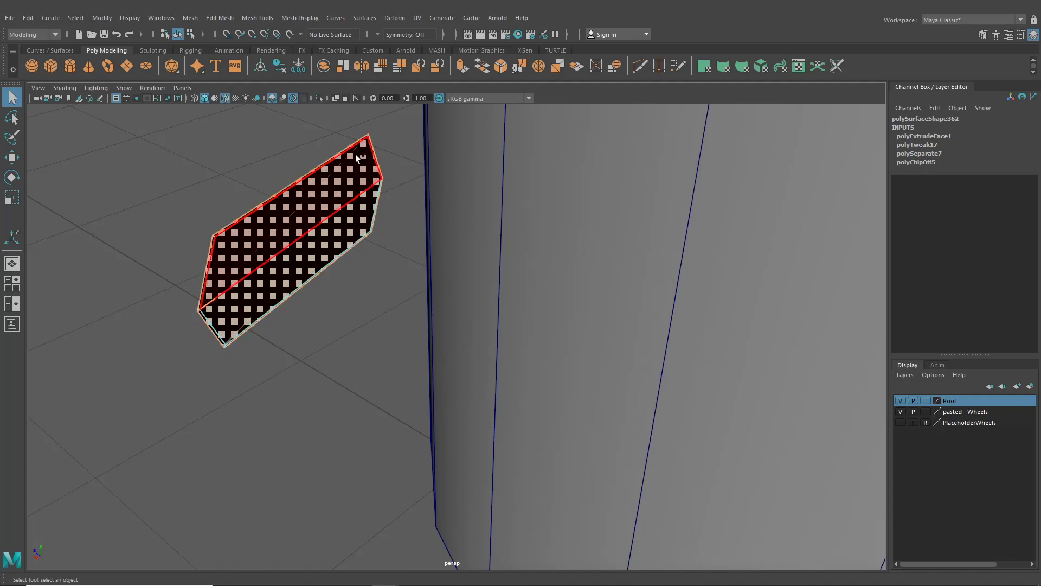
click(398, 165)
Clean up the dark overlapping faces of the extruded piece, keeping its two front faces and the thin border.
alt+drag(400, 174, 531, 293)
alt+right_drag(532, 292, 561, 247)
alt+middle_drag(561, 247, 491, 309)
alt+right_drag(502, 260, 515, 272)
double_click(514, 272)
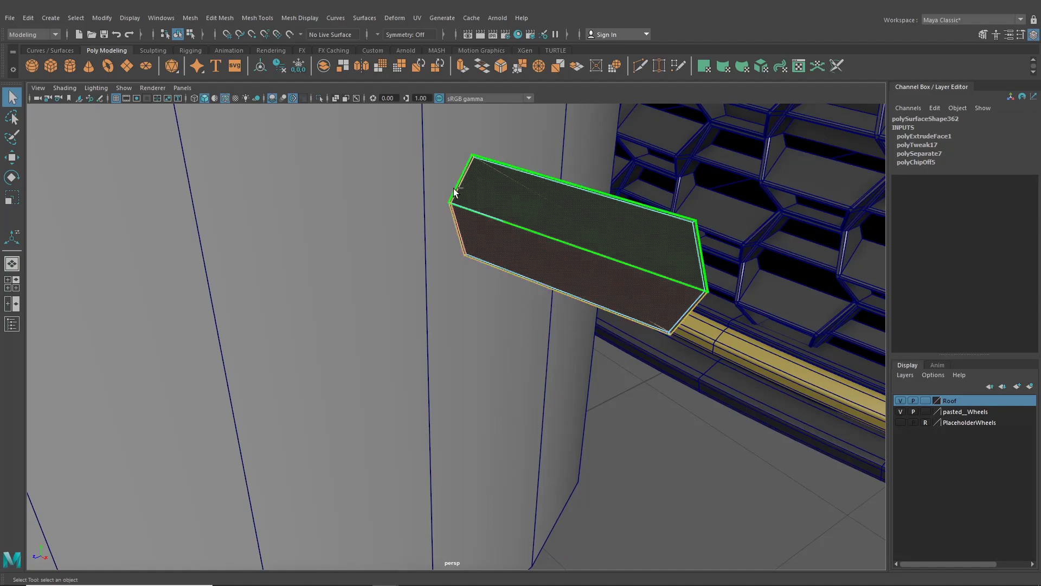
alt+drag(455, 193, 310, 219)
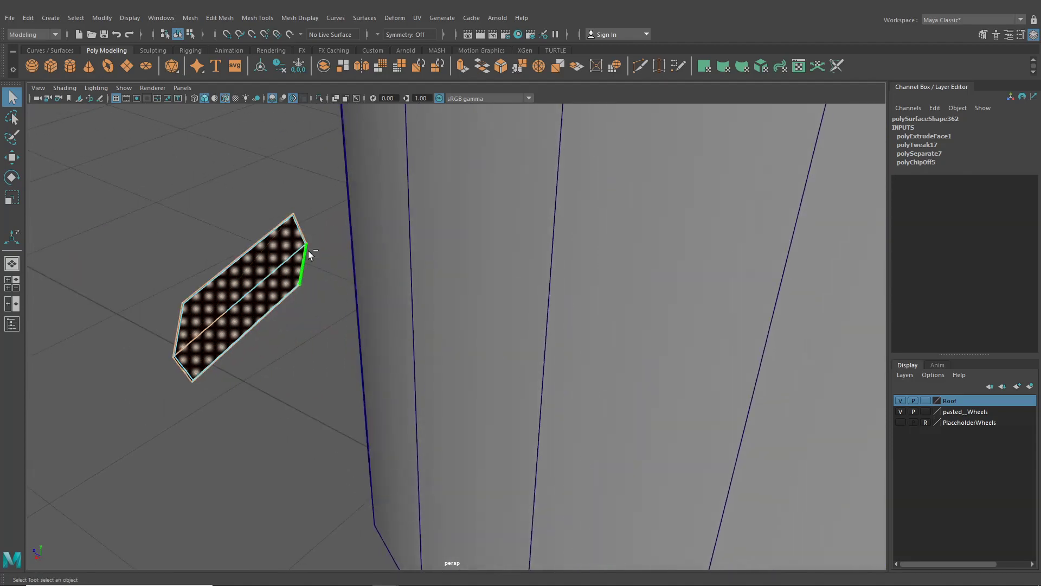
key(F8)
alt+drag(351, 272, 453, 265)
alt+right_drag(452, 263, 681, 347)
alt+middle_drag(678, 277, 518, 401)
alt+right_drag(497, 310, 658, 304)
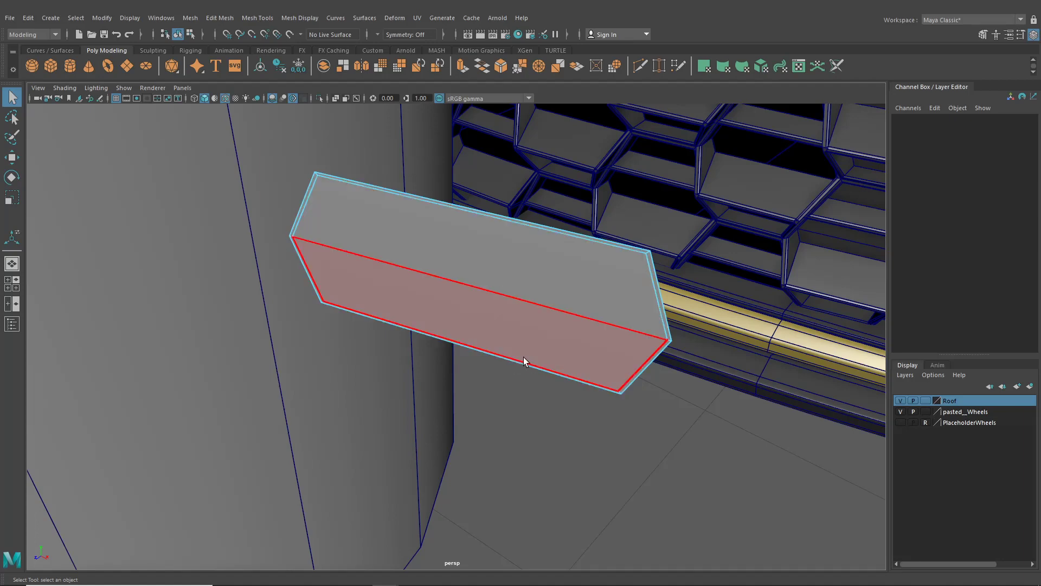
Move the cylinder sideways along the X axis to about 1.401, over the duplicated piece.
scroll(492, 298, down, 10)
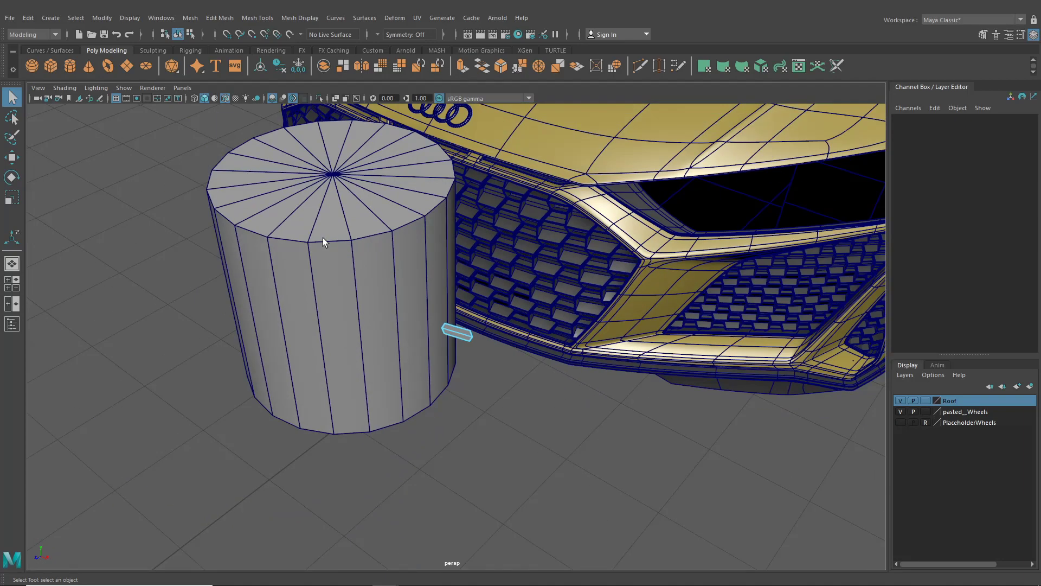
click(323, 238)
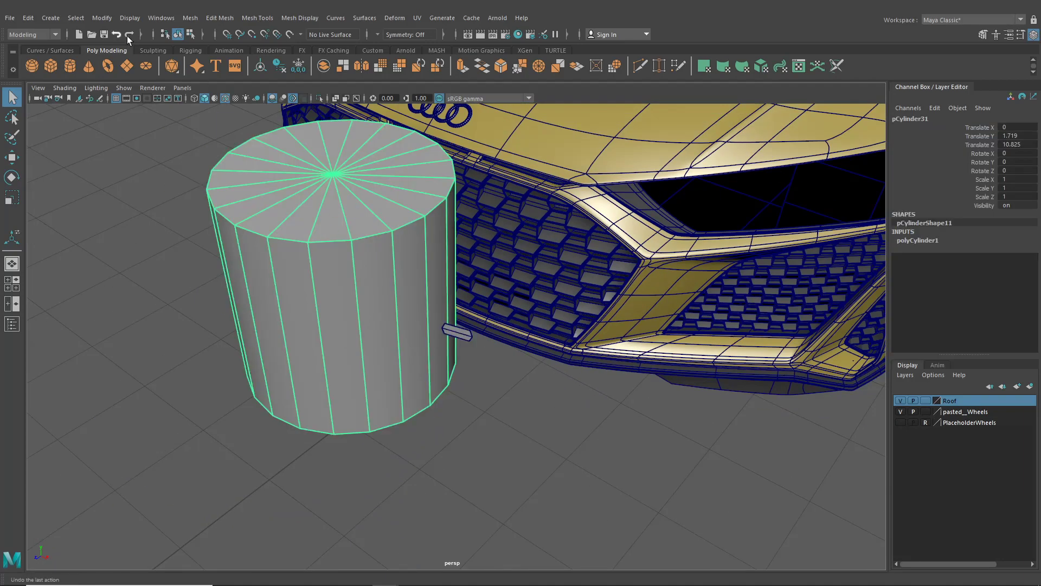
click(11, 160)
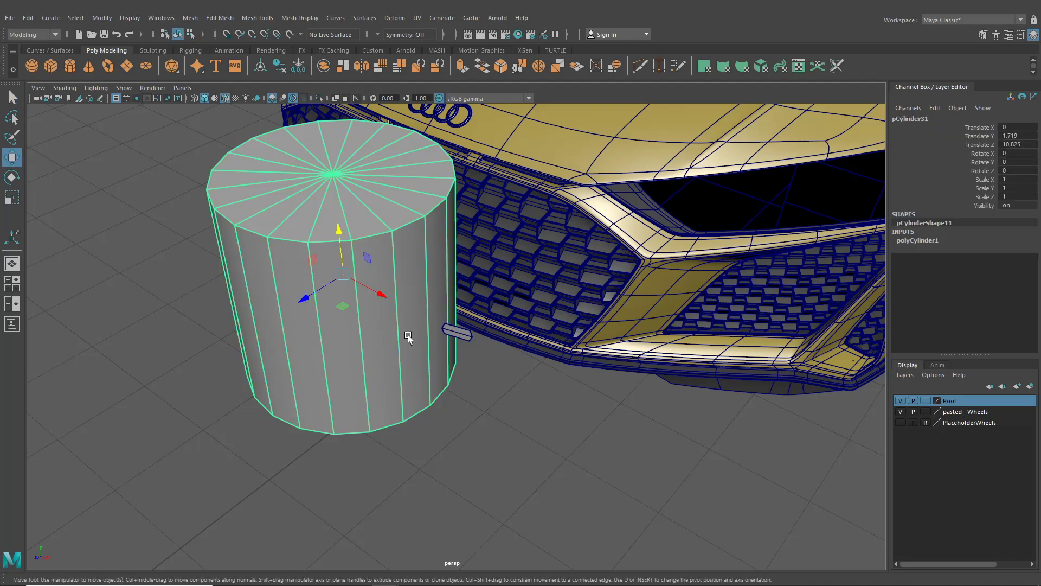
drag(400, 302, 519, 361)
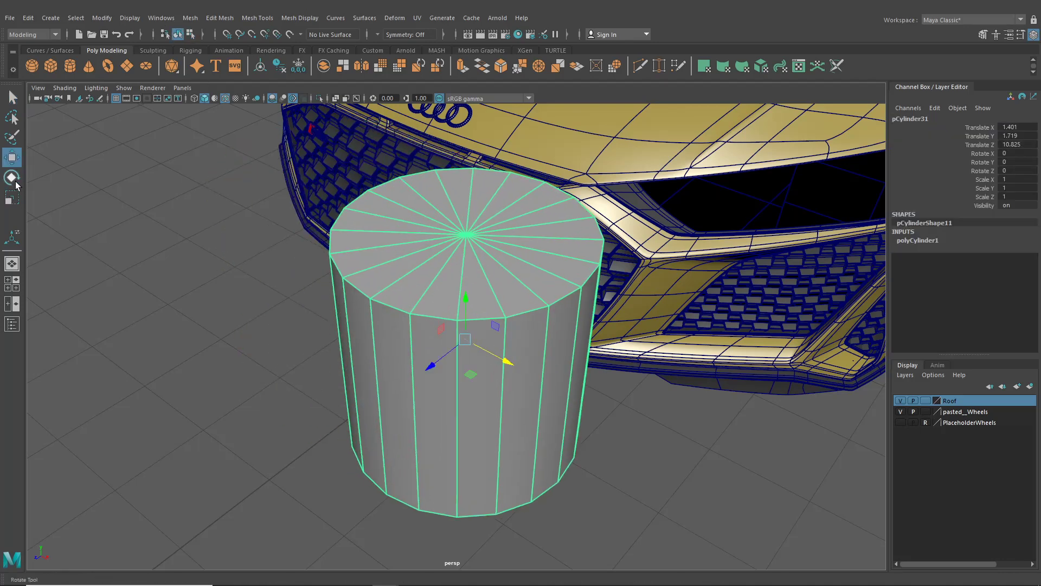
Set the cylinder's Subdivisions Axis to 6 to make it hexagonal.
click(916, 241)
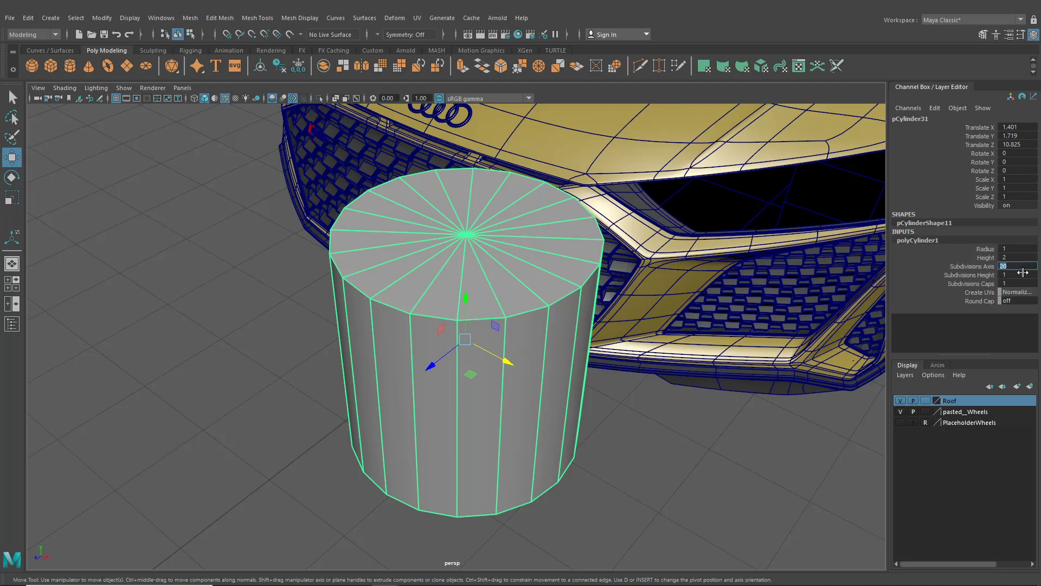
text(6)
key(Return)
Rotate the hexagonal cylinder about the X axis to 90 degrees so its cap faces forward.
key(e)
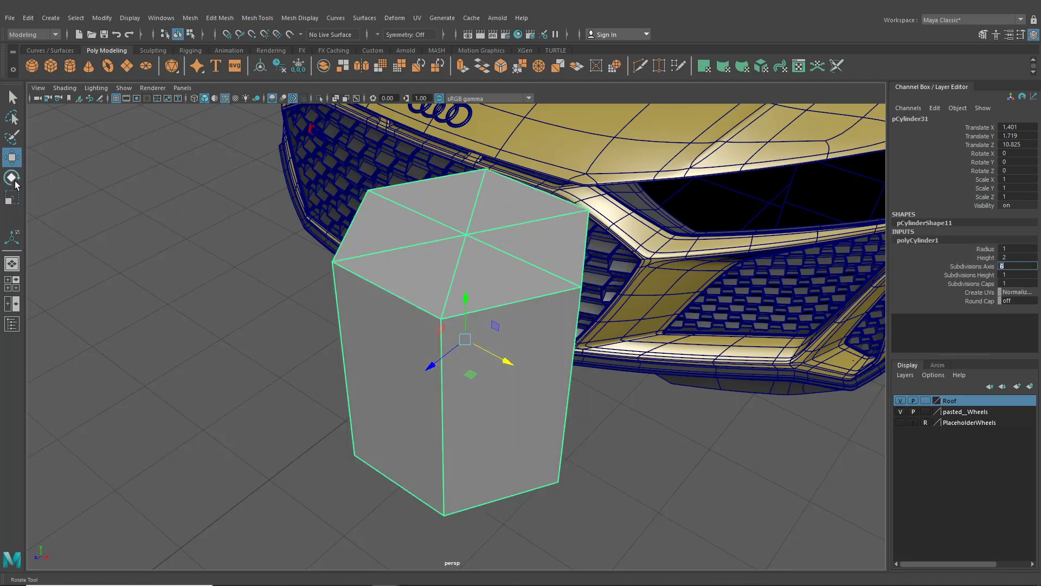
drag(448, 322, 707, 316)
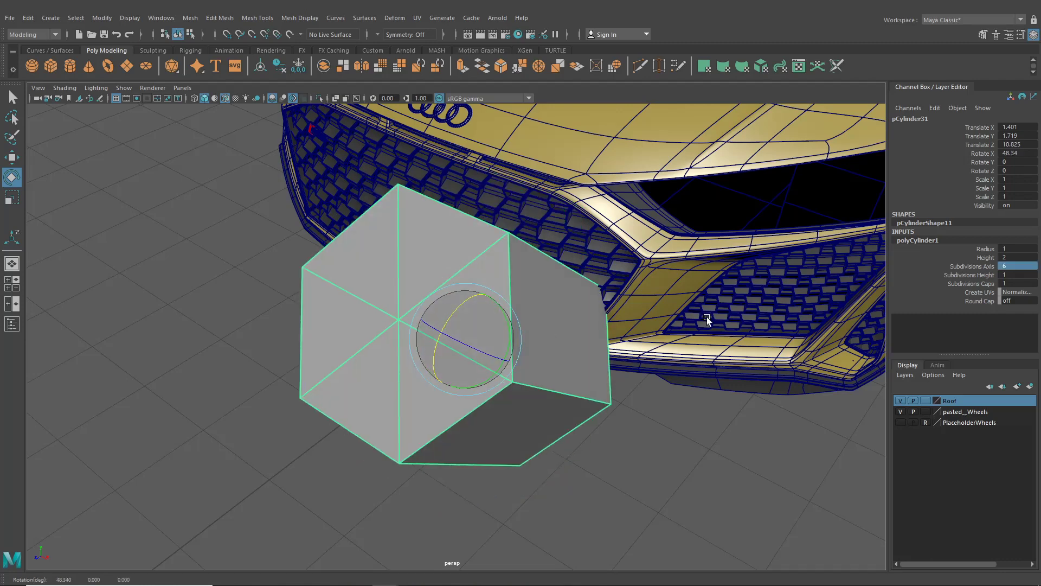
click(1006, 153)
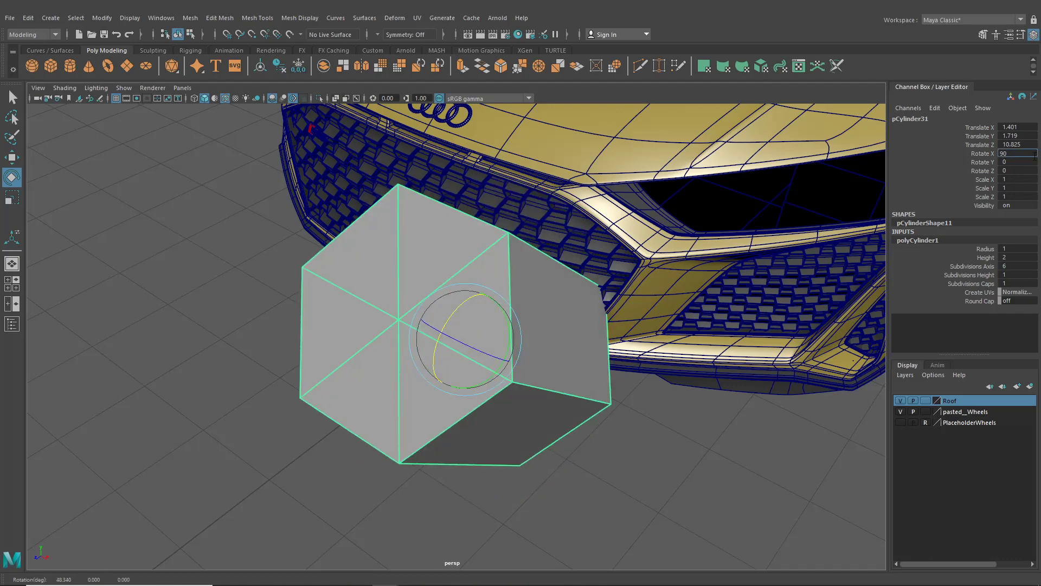
text(90)
key(Return)
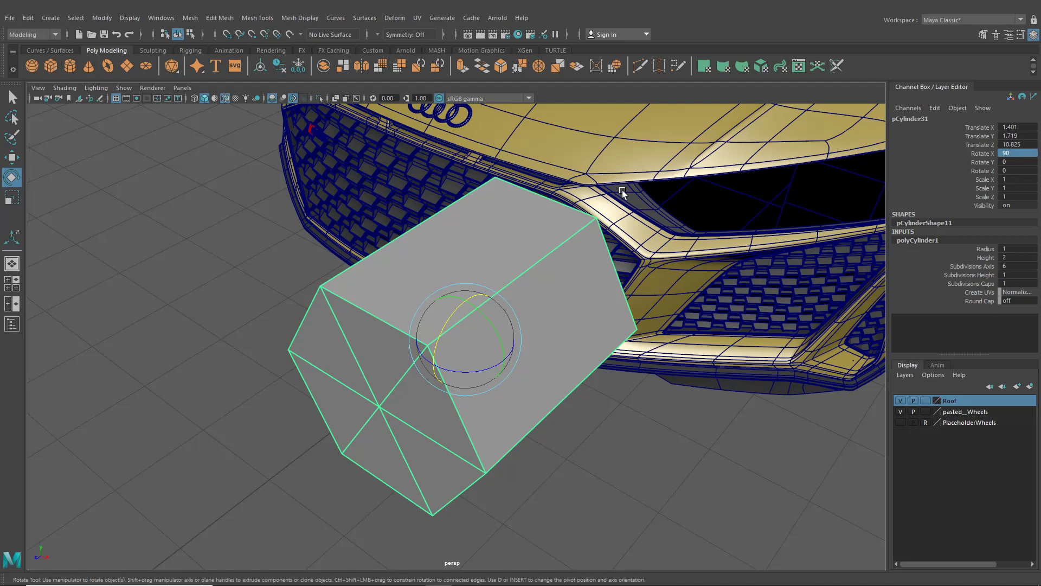
Scale the hexagonal cylinder uniformly down to 0.16 and show it in the front view against the grille.
click(14, 197)
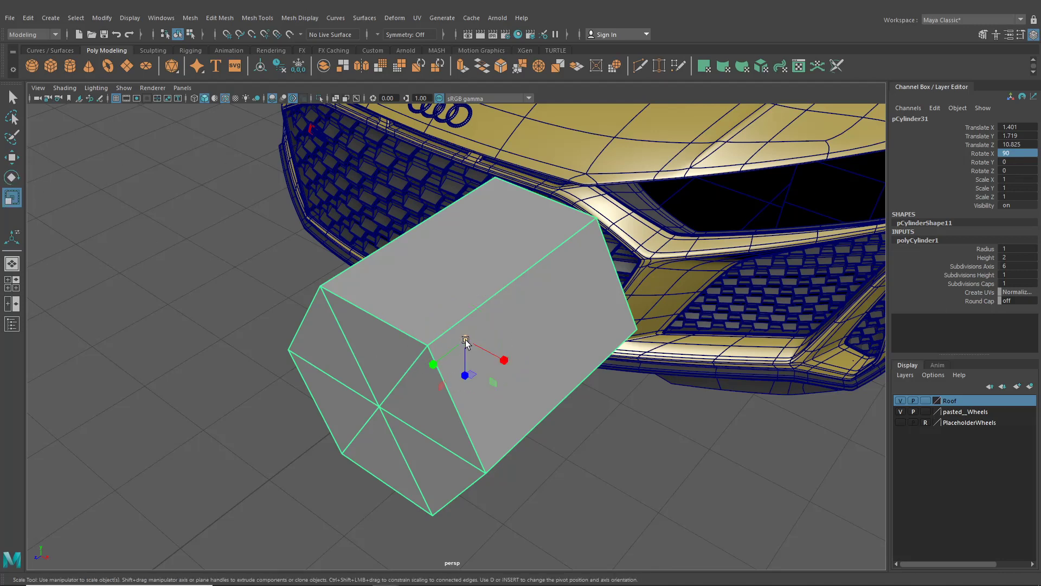
drag(465, 339, 297, 333)
key(space)
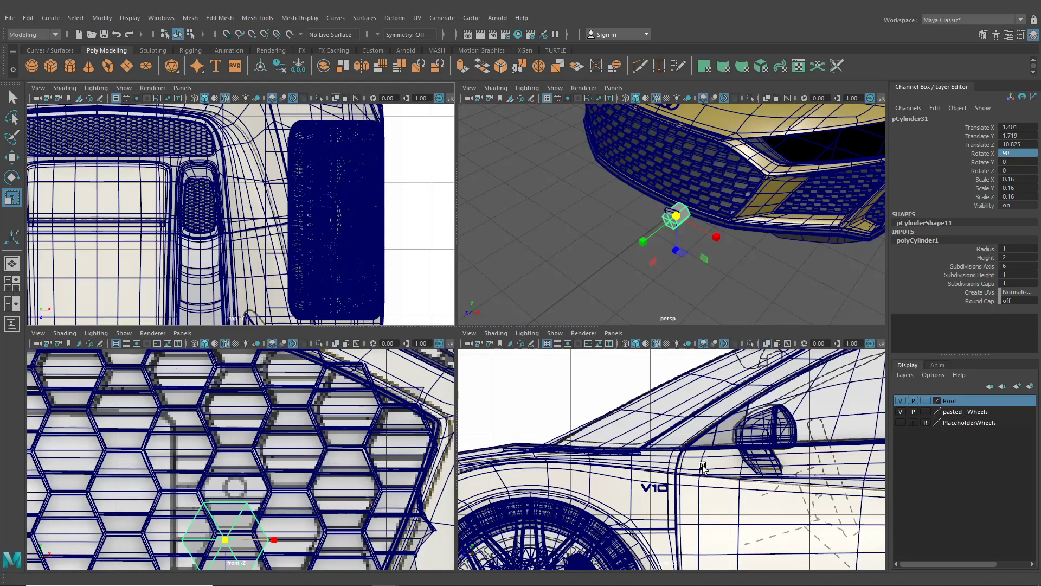
key(space)
scroll(443, 437, up, 3)
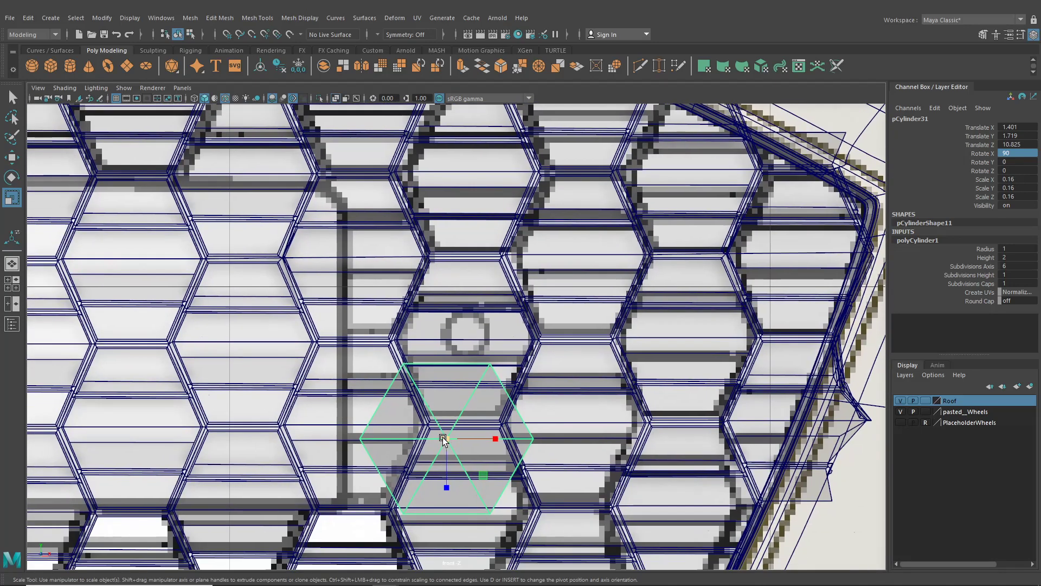
Scale the hexagonal cylinder uniformly to 0.081 and move it over the circular sensor mark in the grille reference.
drag(443, 437, 369, 420)
key(w)
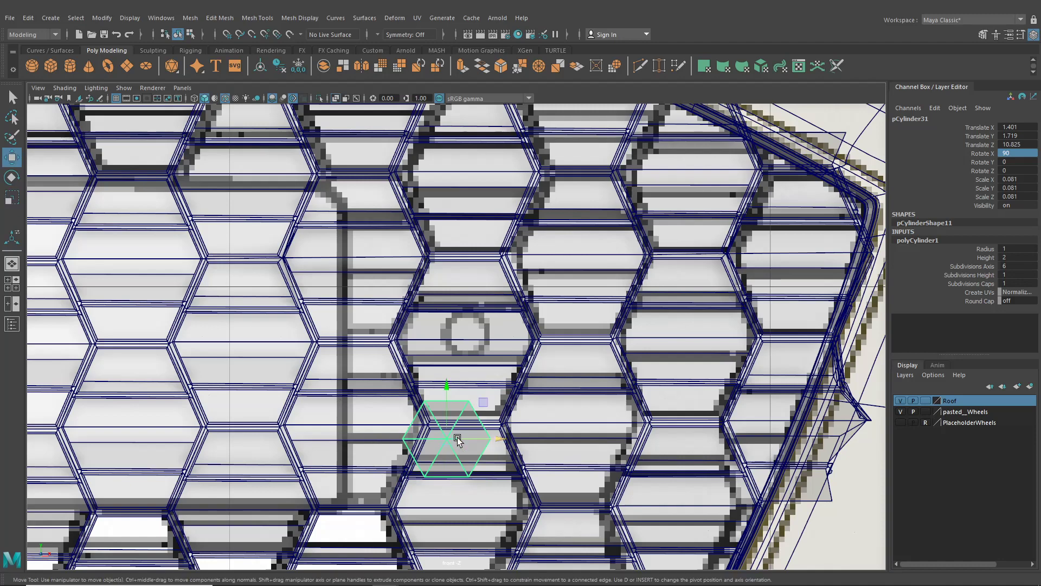
drag(457, 437, 467, 327)
Scale the hexagonal cylinder uniformly to 0.041 to match the sensor circle, centred on it at X 1.439 and Y 1.915.
scroll(464, 328, up, 4)
key(r)
click(5, 159)
click(12, 197)
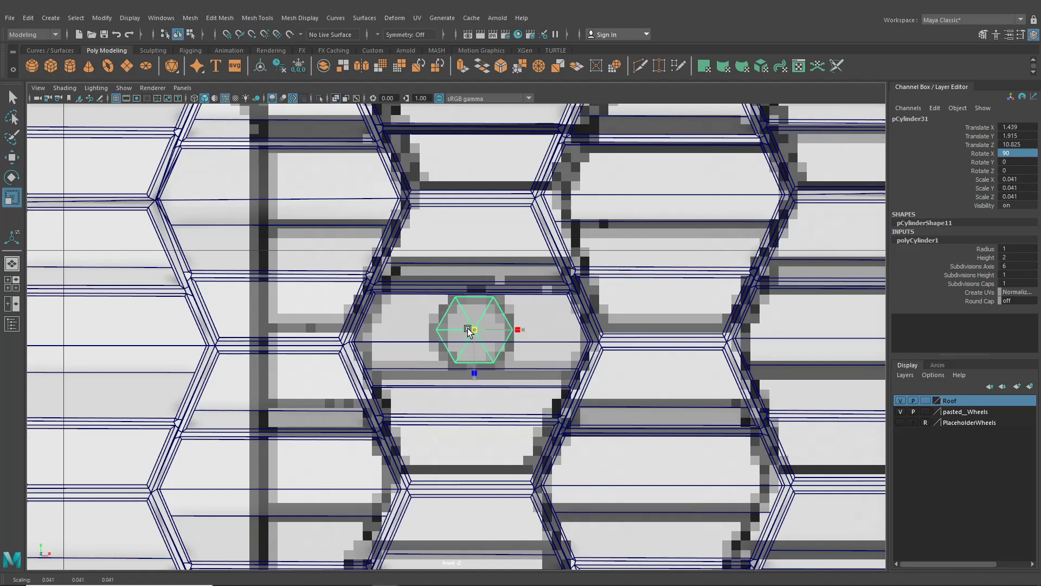
click(8, 159)
drag(476, 282, 477, 282)
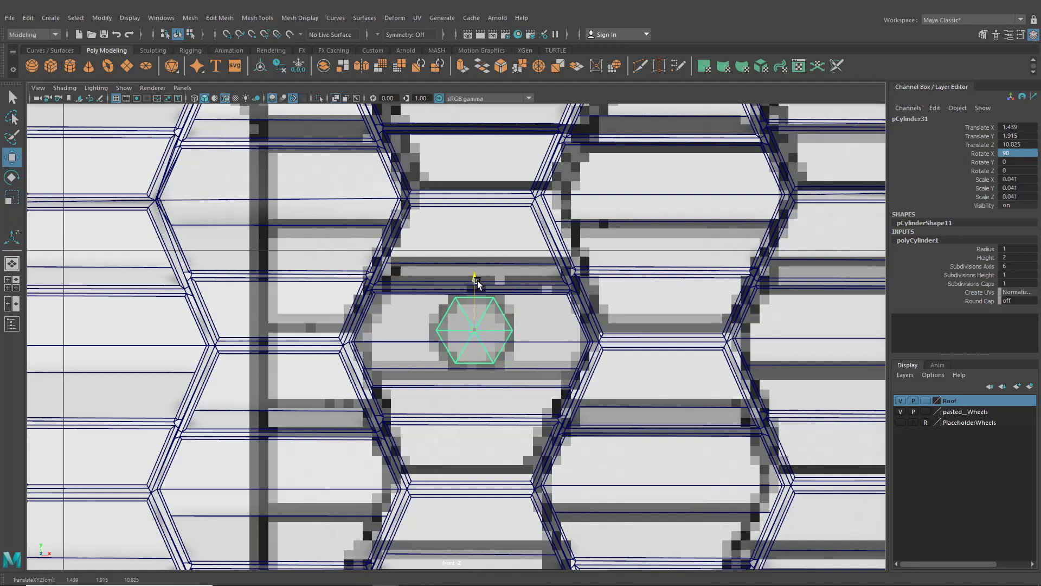
In the perspective view, move the cylinder forward along the Z axis to about 10.934 so it passes through the duplicated plate.
click(12, 266)
scroll(495, 351, down, 3)
alt+drag(495, 355, 466, 362)
alt+middle_drag(467, 362, 511, 362)
scroll(512, 362, up, 6)
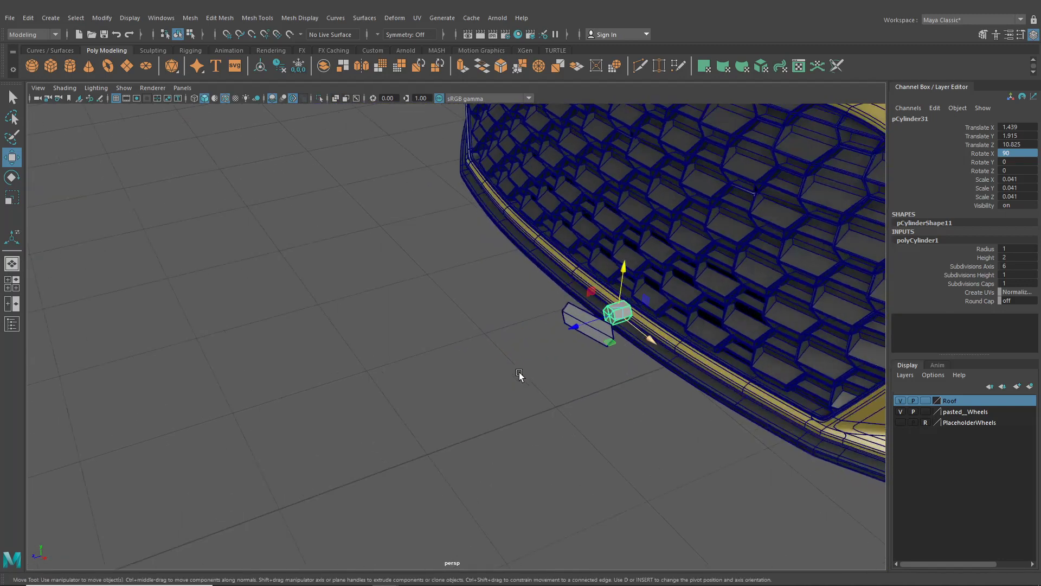
drag(531, 379, 483, 394)
alt+middle_drag(505, 408, 472, 375)
scroll(491, 401, up, 6)
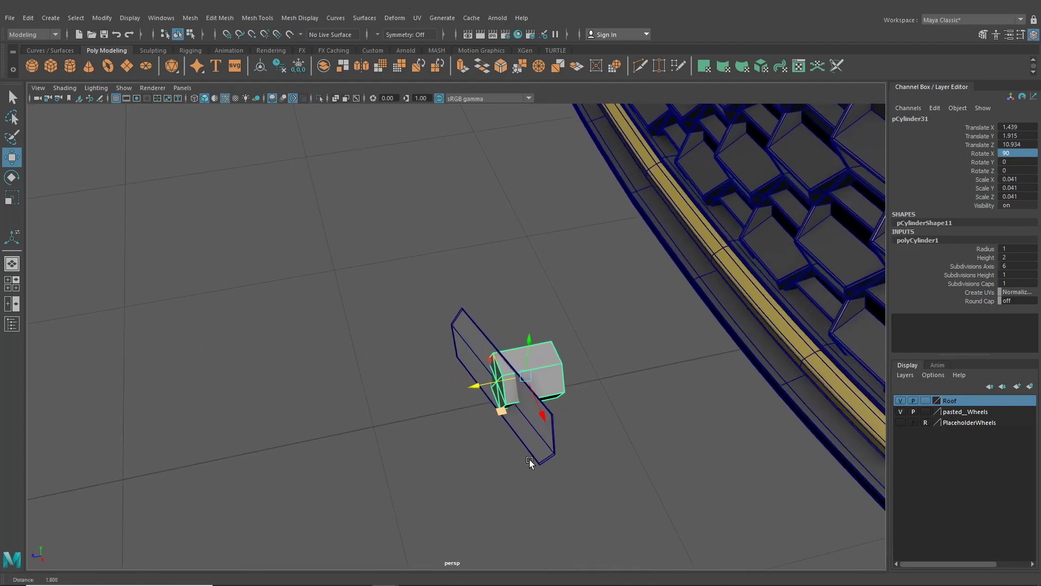
alt+middle_drag(533, 442, 503, 414)
scroll(503, 414, up, 3)
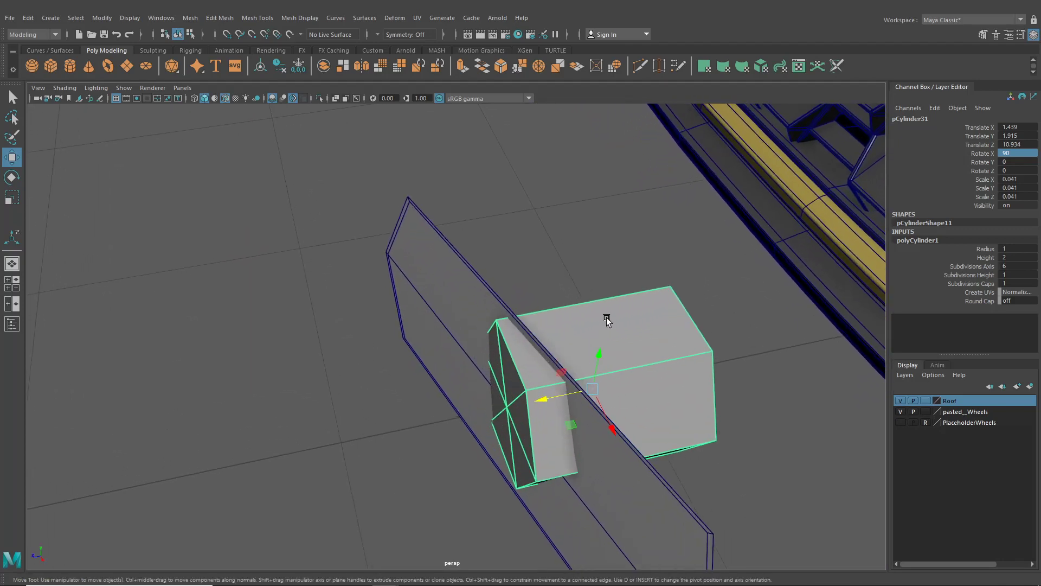
Edit the cylinder's vertices and slide the first corners of its front cap along Z toward the slanted plate surface.
right_drag(610, 305, 460, 330)
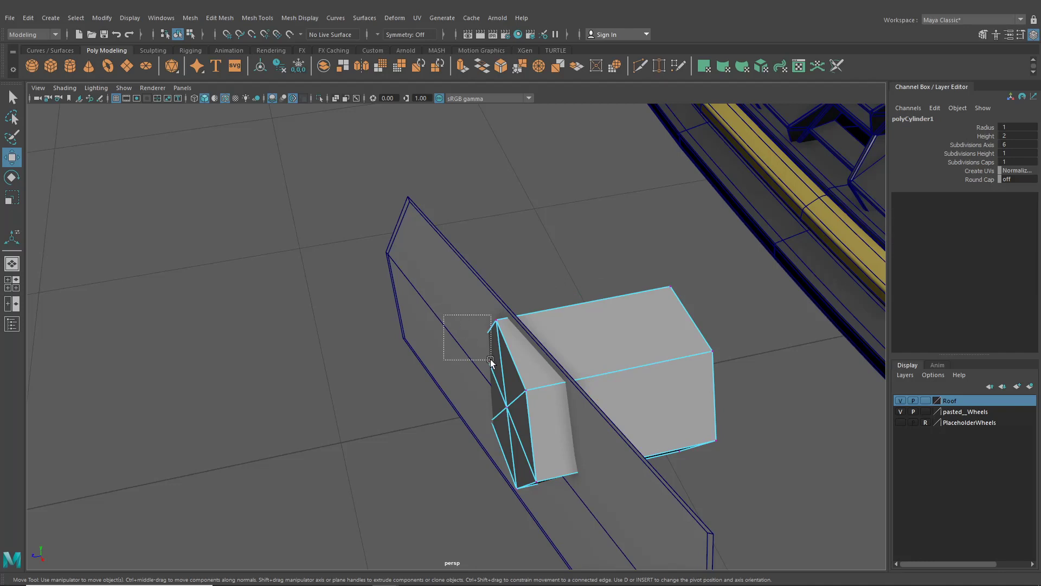
drag(490, 359, 431, 357)
scroll(498, 329, up, 4)
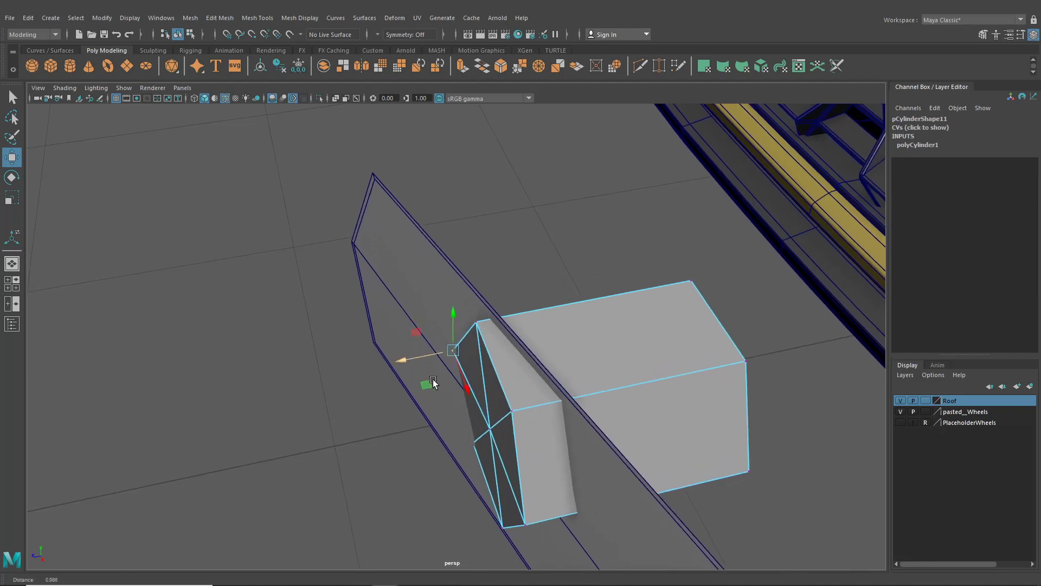
drag(499, 328, 499, 328)
drag(428, 332, 446, 329)
drag(401, 296, 421, 362)
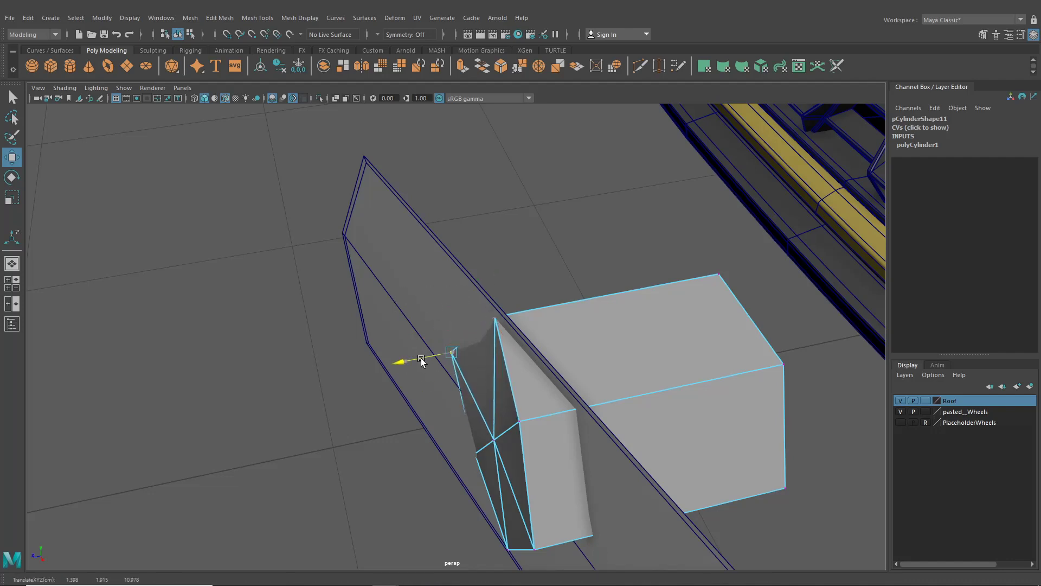
Slide the outer and lower corner vertices of the front cap back along Z until they lie on the plate surface.
click(516, 418)
drag(472, 432, 535, 410)
click(550, 446)
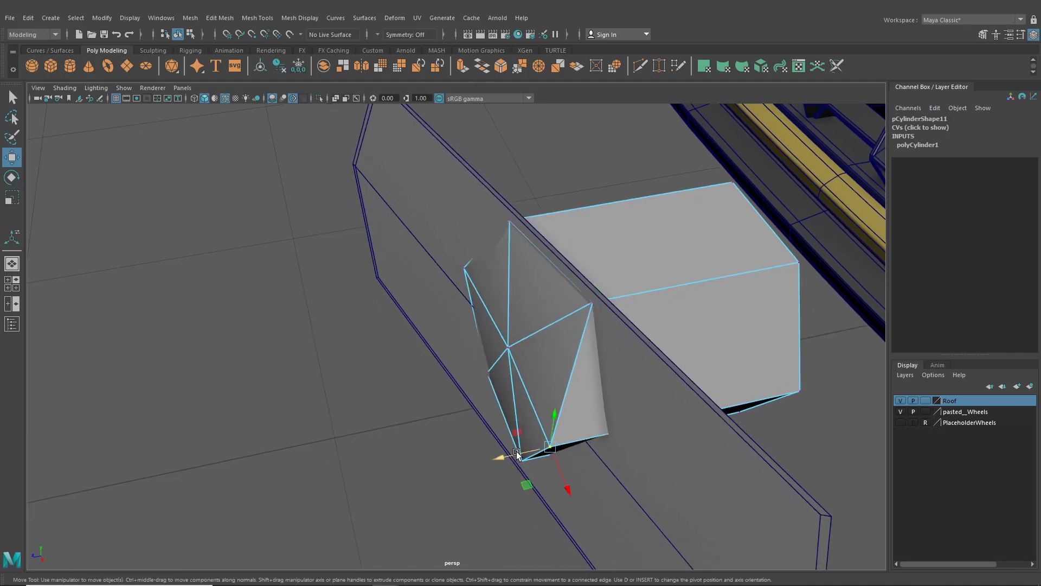
drag(523, 451, 578, 454)
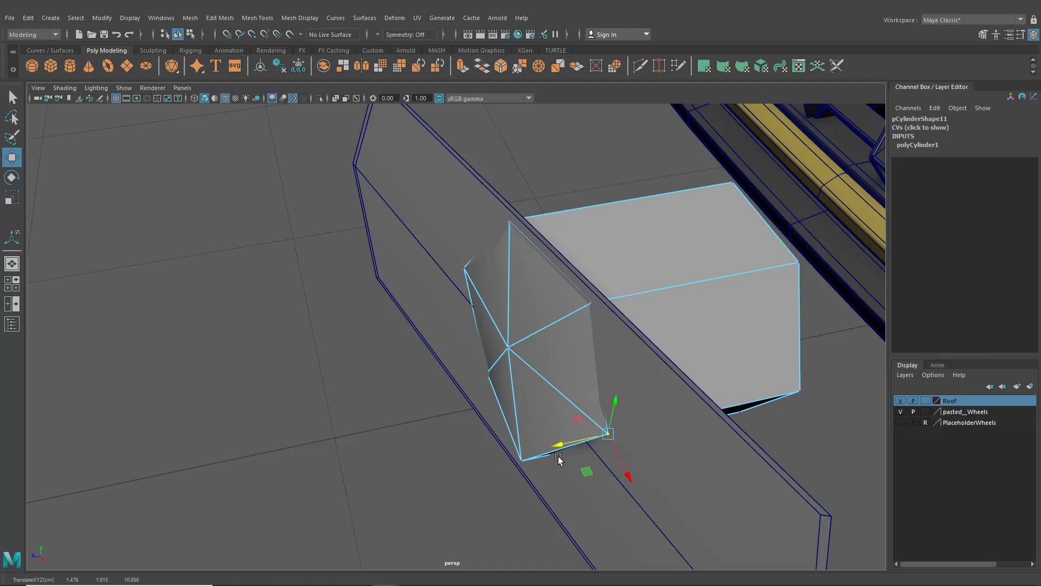
click(522, 465)
drag(472, 471, 505, 477)
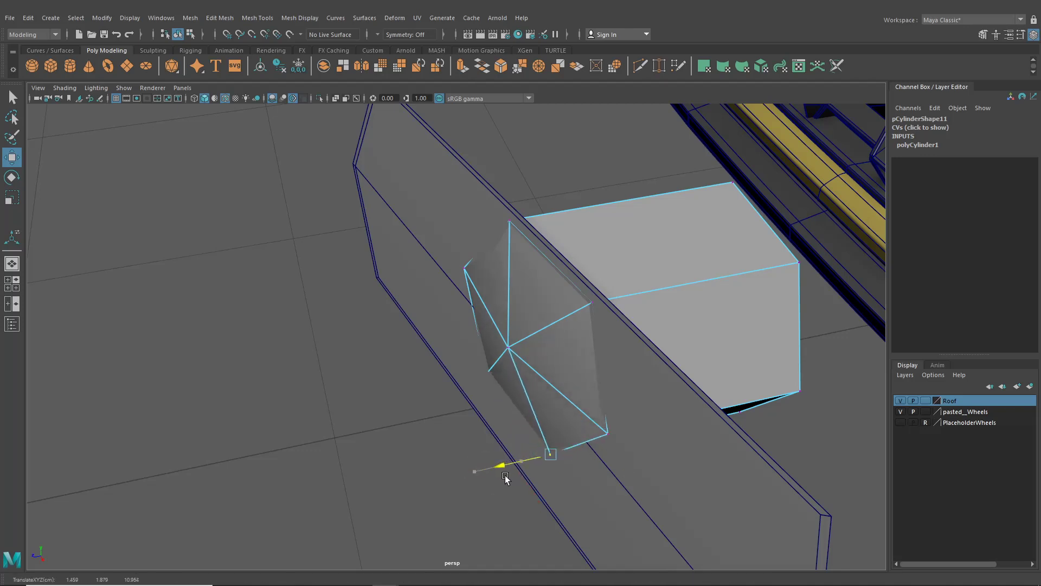
Align the last corner and the centre vertex of the front cap with the plate, checking the fit from the front.
drag(411, 334, 509, 439)
drag(447, 383, 641, 292)
scroll(448, 385, down, 5)
alt+middle_drag(641, 292, 505, 421)
scroll(545, 350, up, 3)
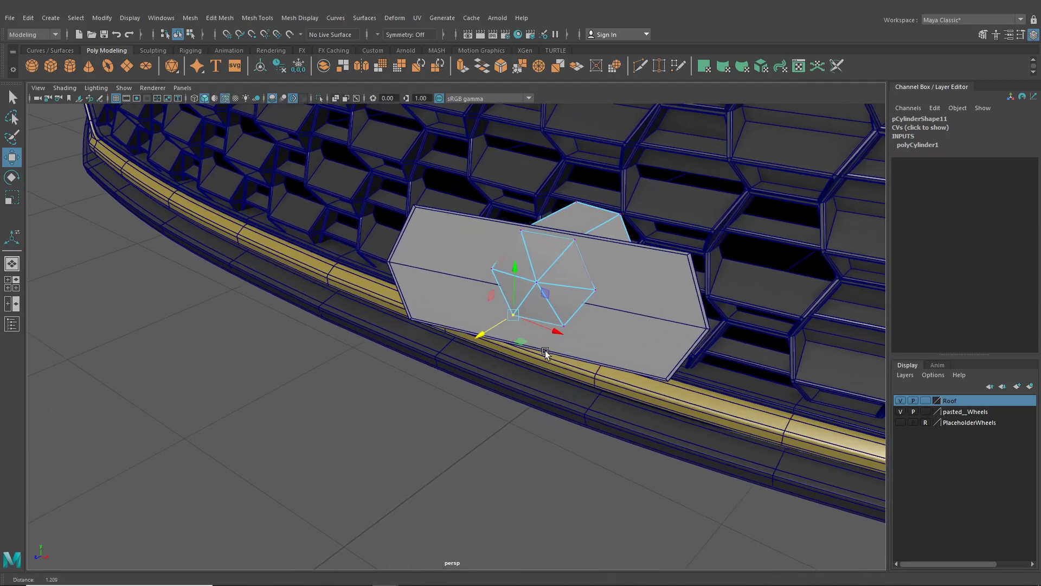
scroll(545, 351, up, 2)
alt+middle_drag(578, 256, 558, 279)
click(519, 306)
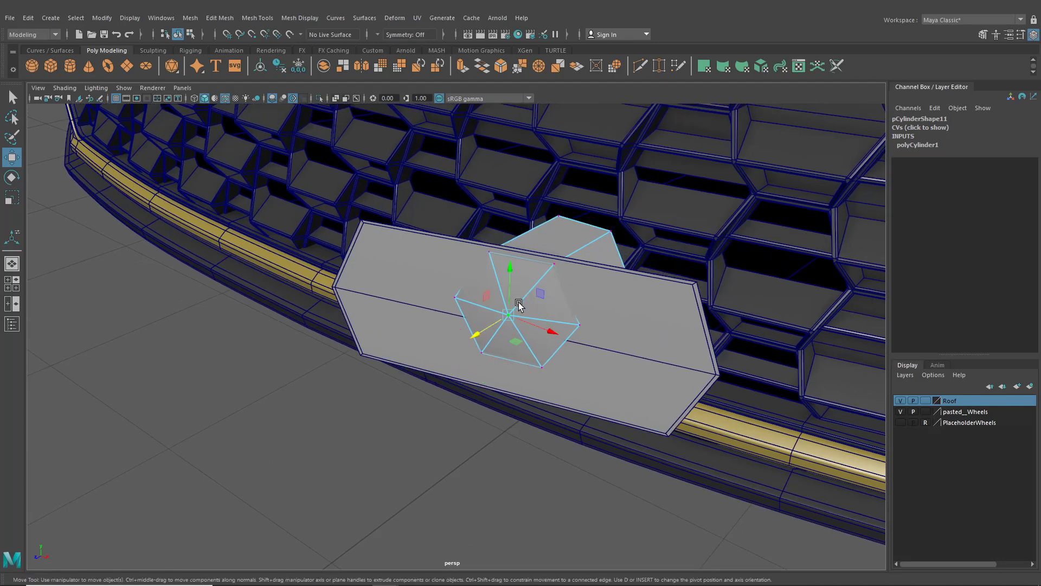
Return to object selection and lower the hexagonal cylinder along Y to about 1.909 to centre it on the plate.
alt+drag(519, 326, 437, 347)
drag(212, 380, 221, 379)
alt+middle_drag(221, 380, 248, 377)
click(190, 36)
click(179, 35)
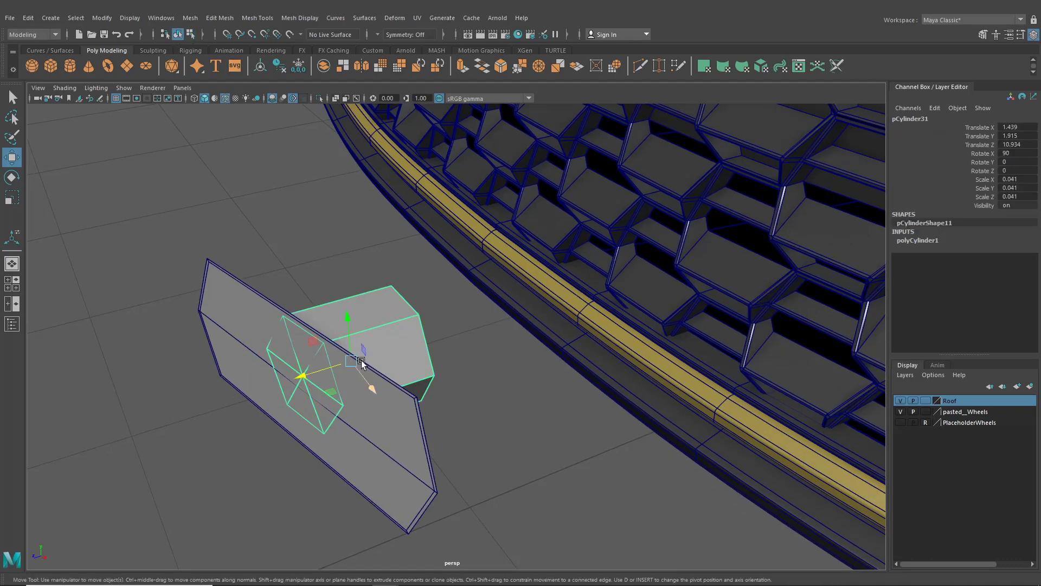
drag(350, 323, 351, 329)
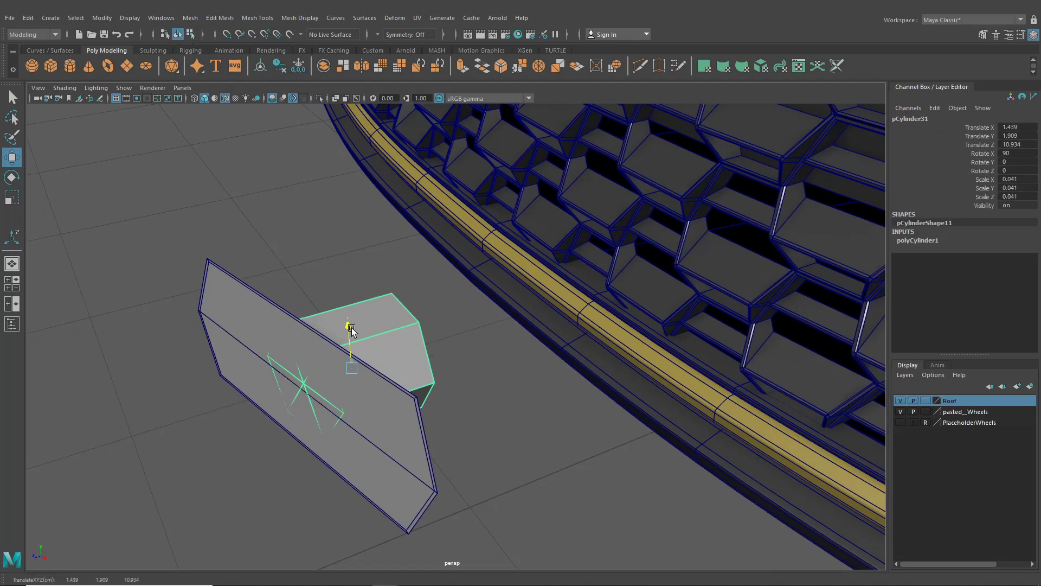
Examine the cylinder and plate from several angles to check their alignment beside the grille.
alt+drag(353, 369, 379, 344)
alt+middle_drag(379, 344, 492, 398)
alt+drag(493, 398, 405, 380)
scroll(612, 340, down, 5)
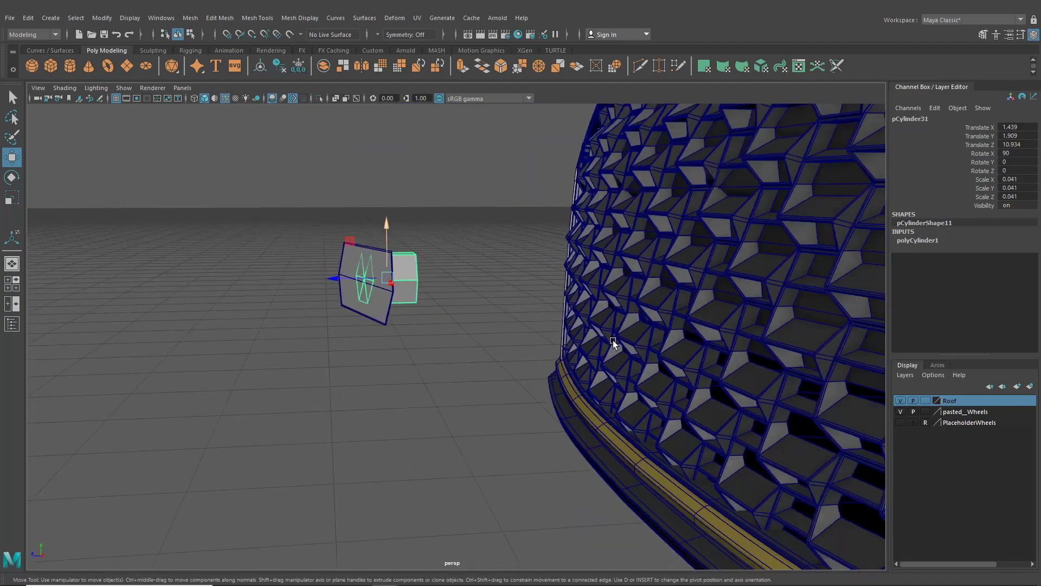
alt+drag(613, 340, 716, 195)
alt+drag(696, 302, 792, 279)
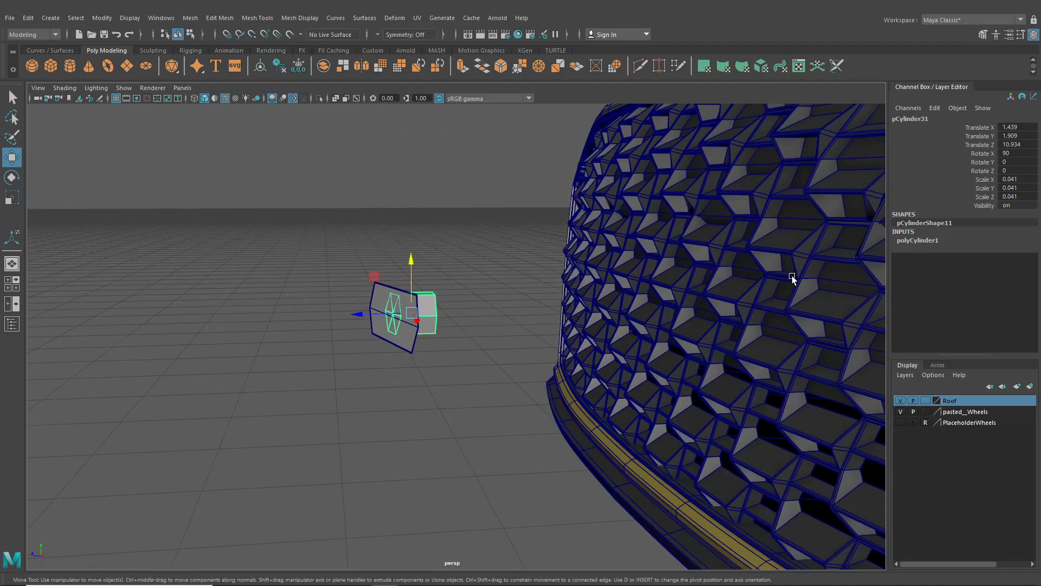
alt+right_drag(792, 279, 702, 307)
alt+drag(702, 307, 721, 321)
scroll(616, 368, up, 4)
alt+middle_drag(721, 320, 530, 379)
scroll(530, 379, up, 3)
scroll(530, 379, up, 4)
Reselect the cylinder's vertices, undo the stray moves, and shift an upper front-cap corner along Z until flush with the plate.
right_drag(601, 205, 573, 202)
alt+middle_drag(484, 240, 428, 296)
scroll(372, 272, up, 5)
click(373, 272)
scroll(382, 277, down, 6)
key(ctrl+z)
drag(386, 294, 470, 352)
key(ctrl+z)
scroll(467, 352, up, 4)
alt+middle_drag(462, 337, 426, 353)
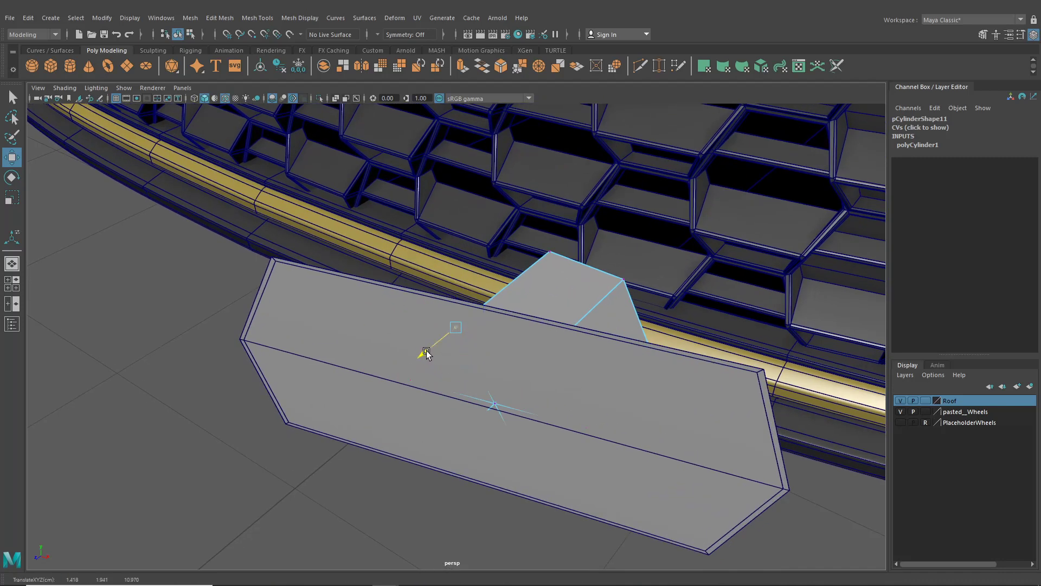
Fine-tune the remaining front-cap corner vertices along Z so the whole hexagonal cap sits flush with the plate.
middle_drag(517, 345, 566, 448)
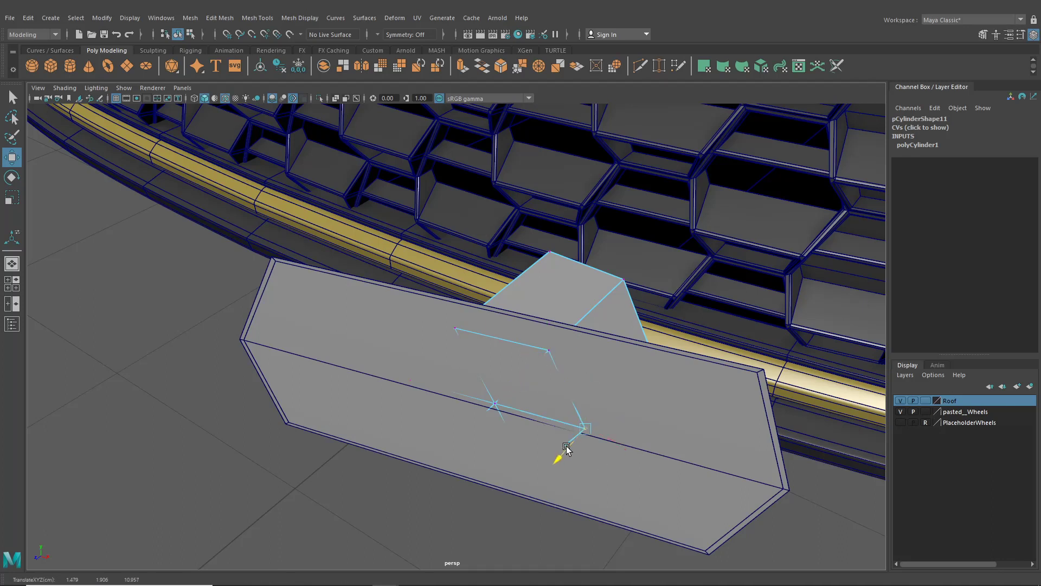
click(417, 384)
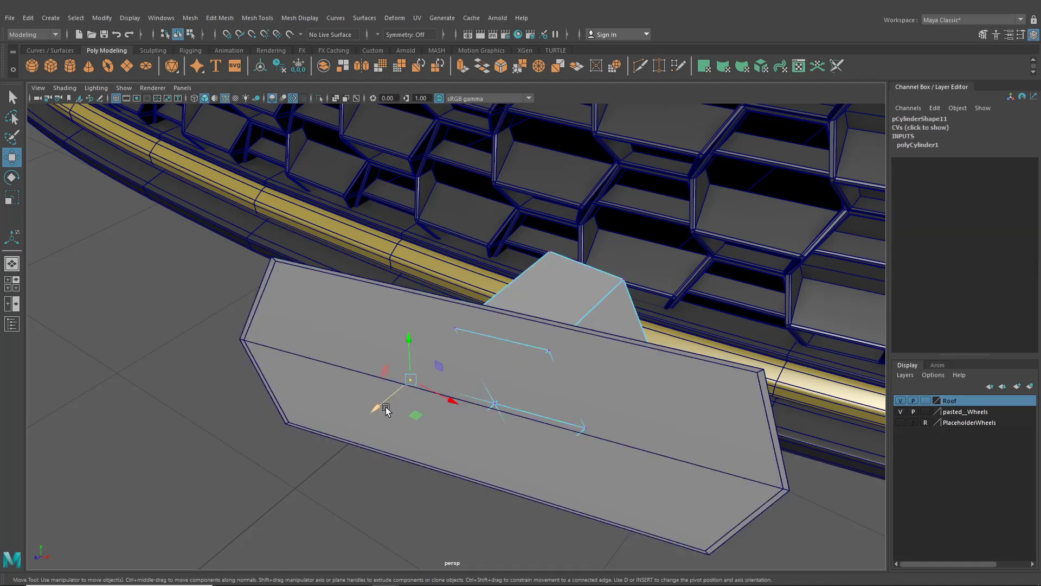
middle_drag(379, 409, 378, 409)
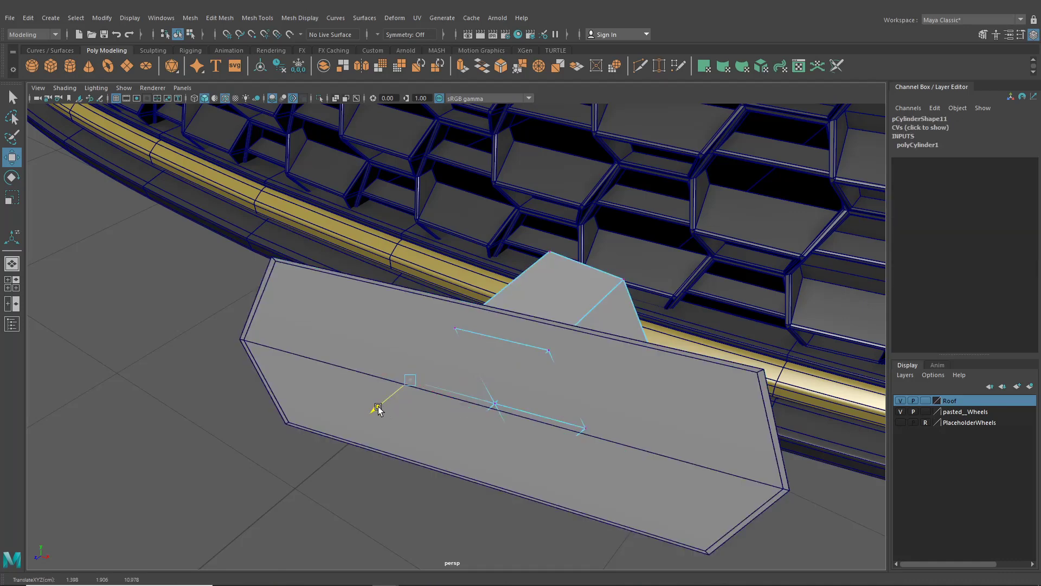
click(452, 451)
middle_drag(416, 482, 417, 482)
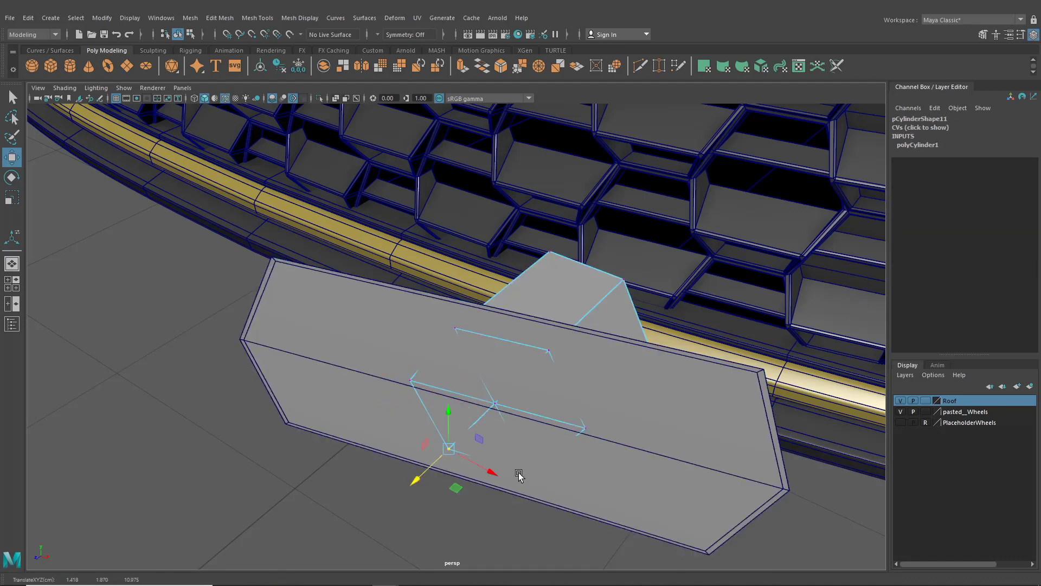
middle_drag(534, 474, 504, 459)
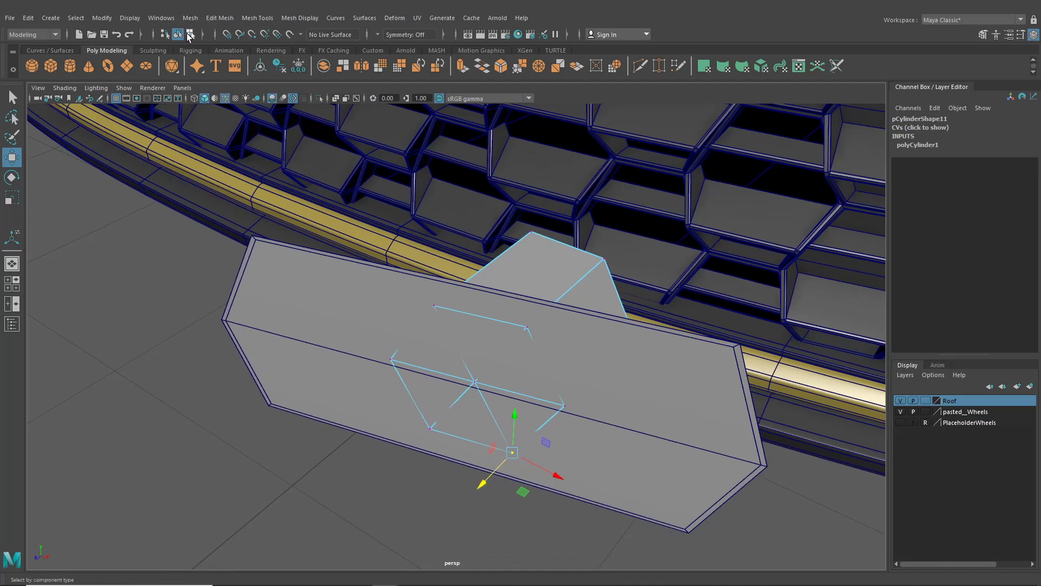
Delete the two large front faces of the duplicated plate, leaving only its thin border.
click(180, 35)
click(356, 293)
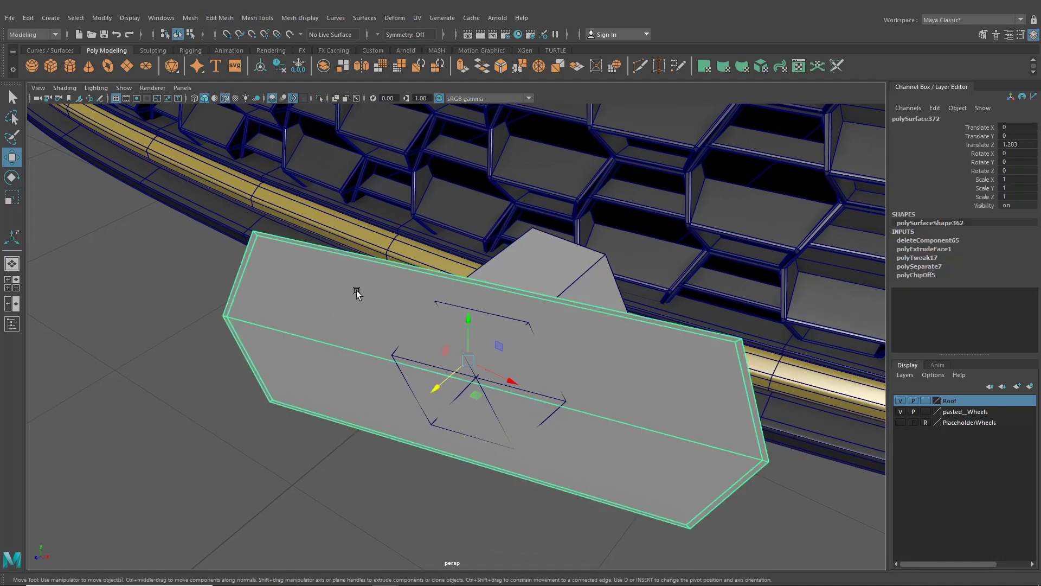
right_drag(357, 294, 361, 317)
click(363, 363)
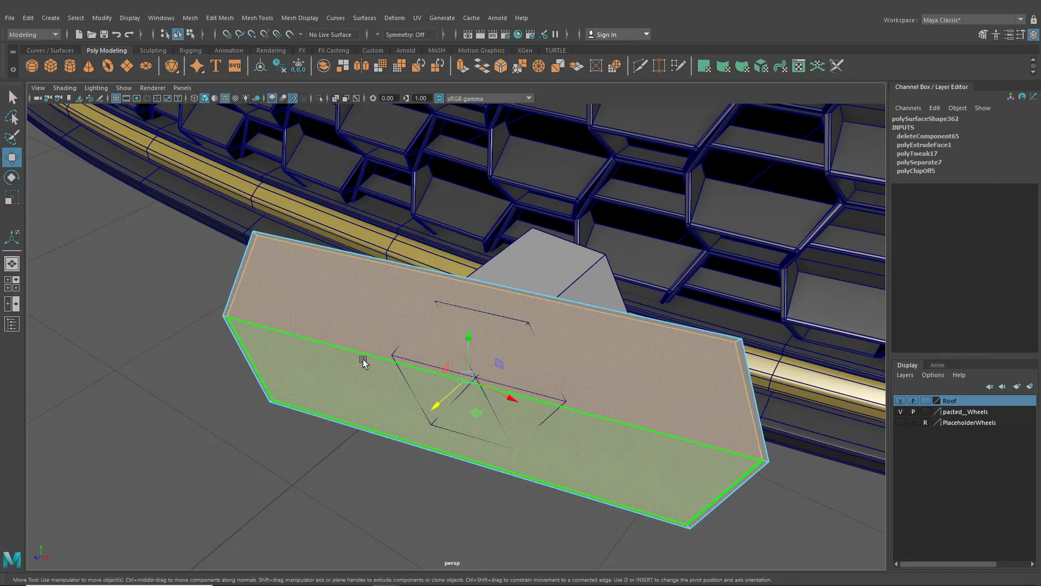
key(Delete)
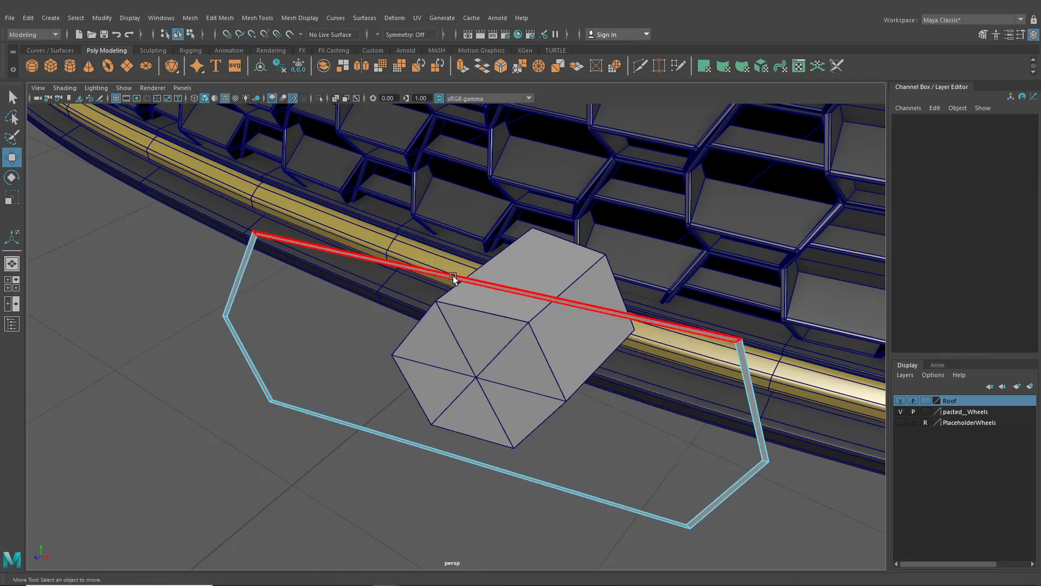
Extrude the plate border's inner edge loop and scale the extrusion inward to about 0.917.
right_drag(444, 277, 426, 276)
double_click(423, 277)
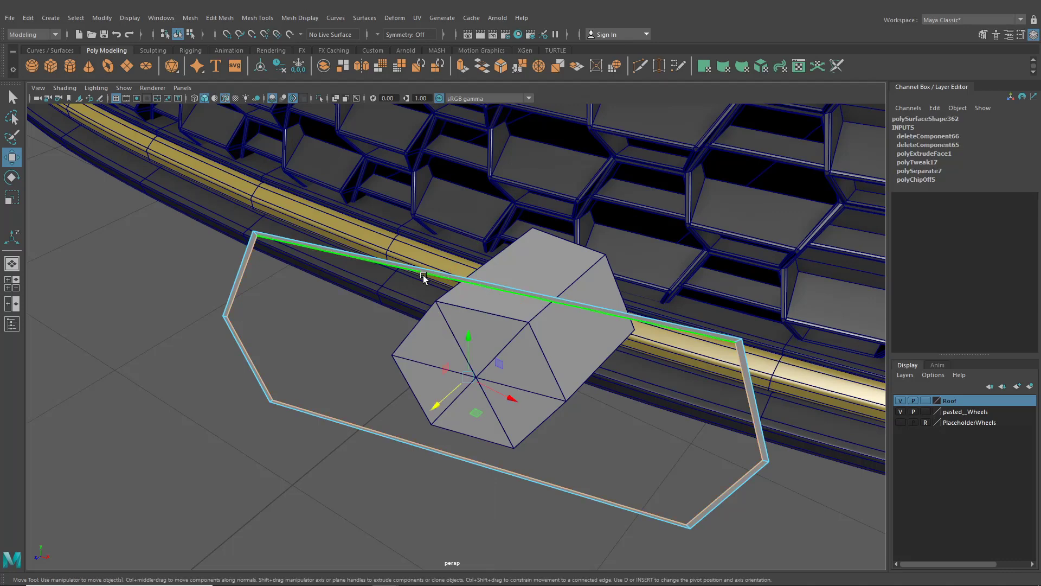
key(ctrl+e)
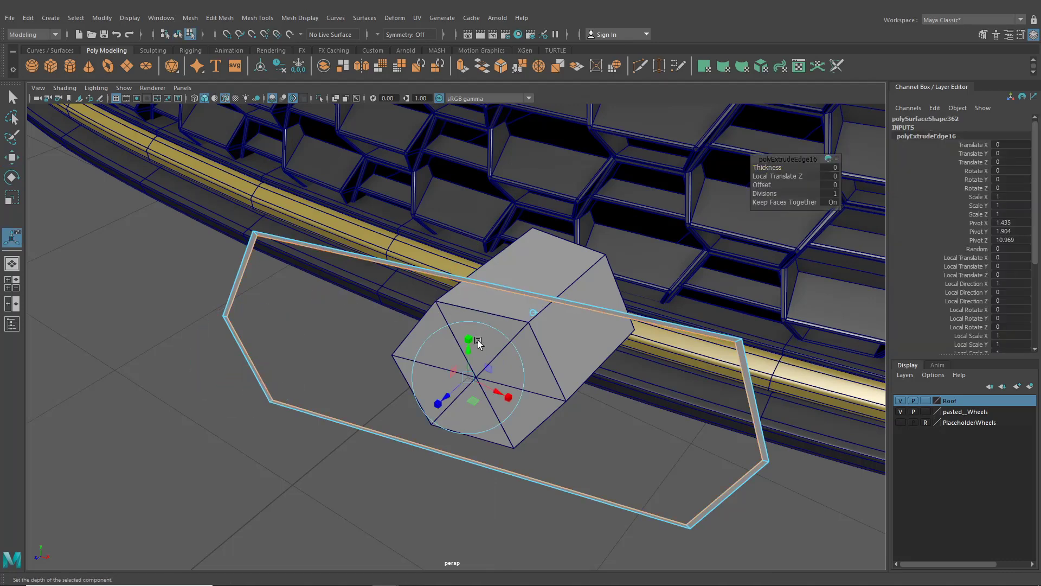
drag(470, 363, 463, 372)
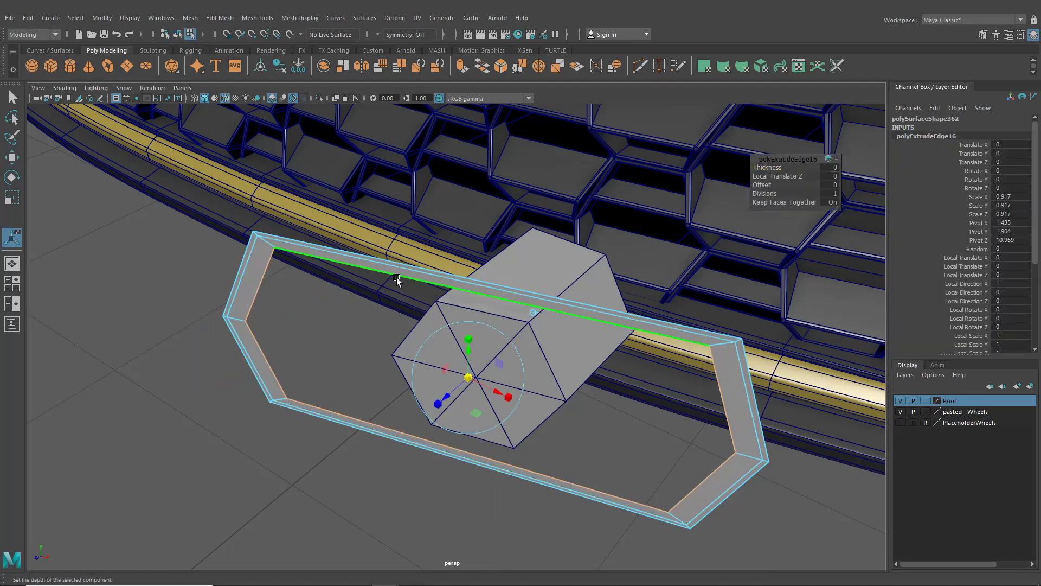
Snap the six inner vertices of the extruded border onto the matching corners of the hexagonal cap, and return to object selection.
right_drag(396, 277, 358, 276)
key(w)
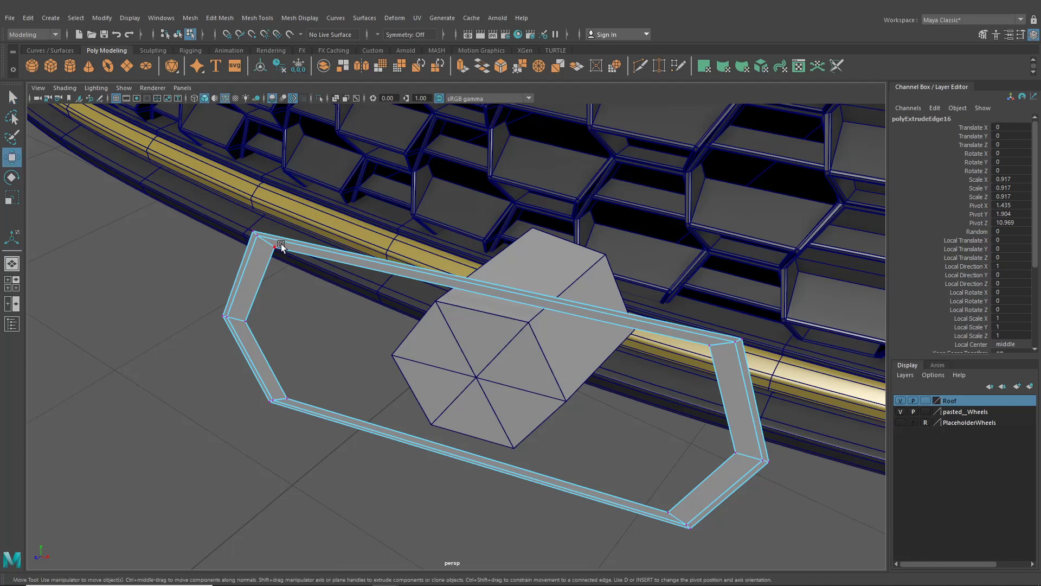
drag(284, 259, 454, 308)
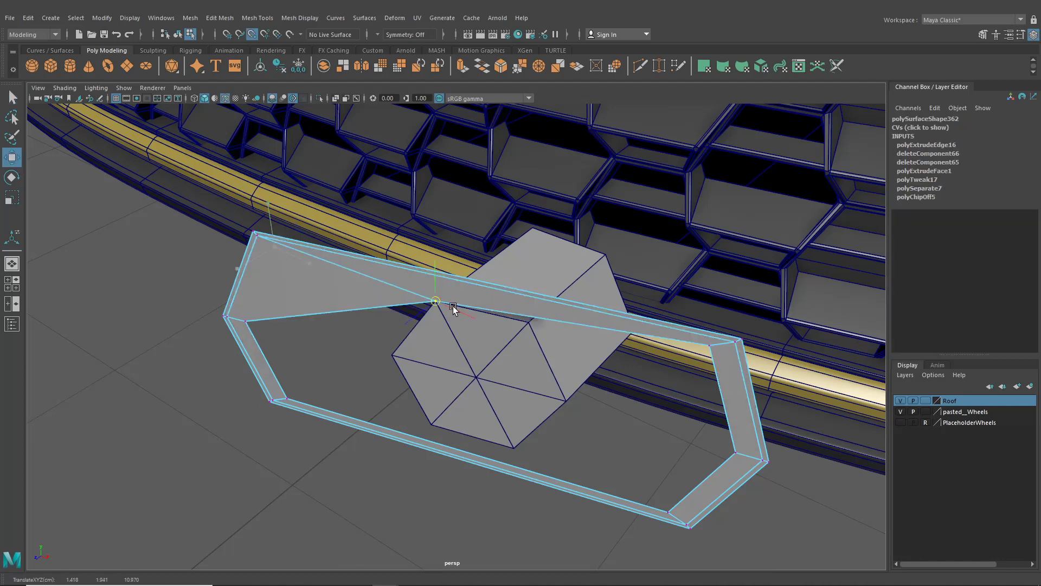
drag(700, 336, 720, 354)
drag(710, 345, 529, 324)
drag(724, 436, 743, 459)
drag(736, 452, 568, 403)
drag(657, 497, 675, 518)
drag(668, 512, 473, 441)
drag(277, 388, 422, 419)
drag(234, 311, 383, 352)
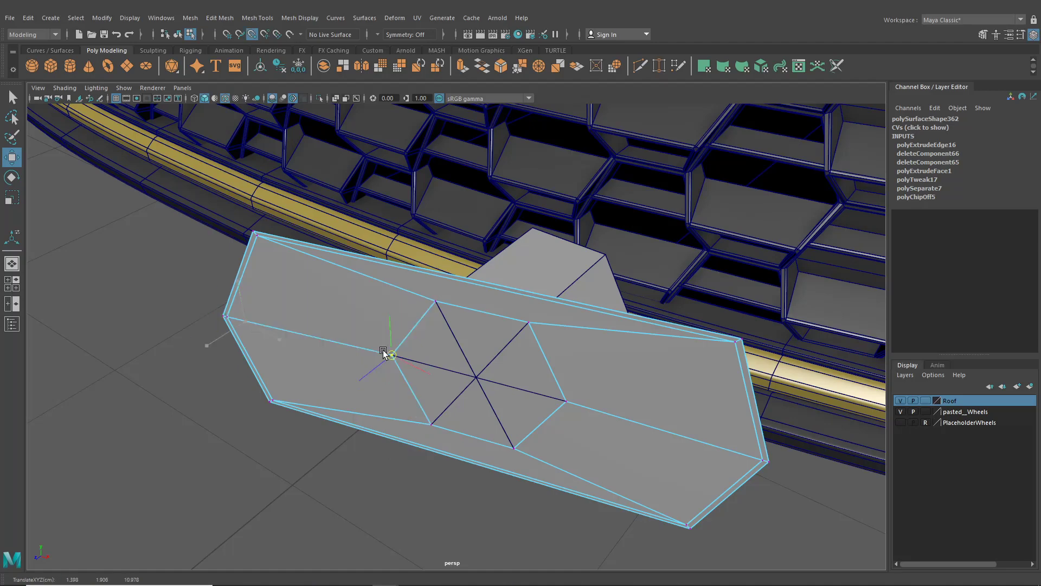
click(179, 33)
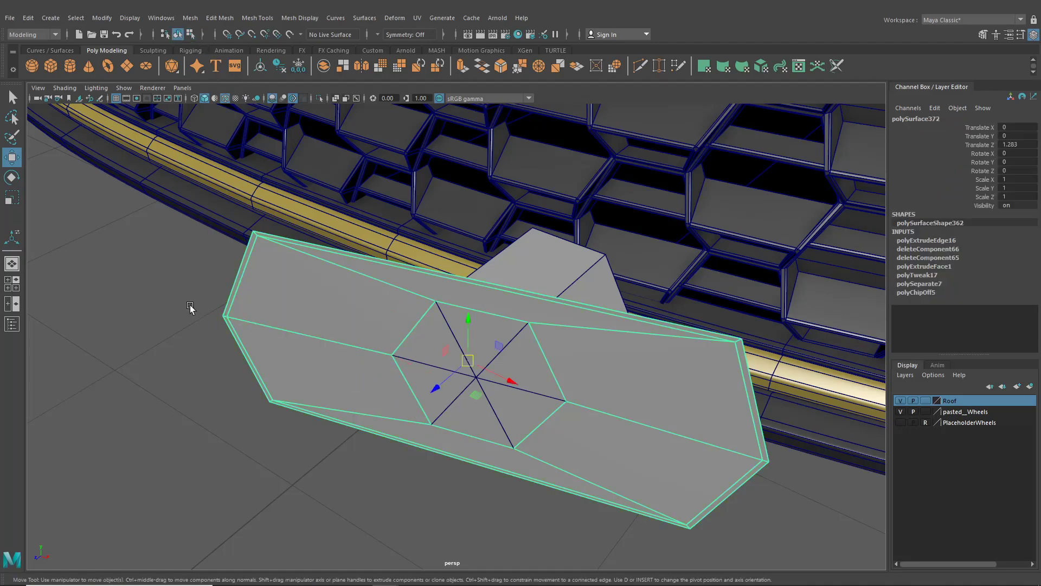
click(191, 307)
Delete the hexagonal cylinder behind the duplicated plate, leaving the plate with a hexagonal opening.
scroll(298, 337, down, 5)
alt+drag(298, 337, 230, 346)
scroll(384, 360, up, 5)
click(383, 360)
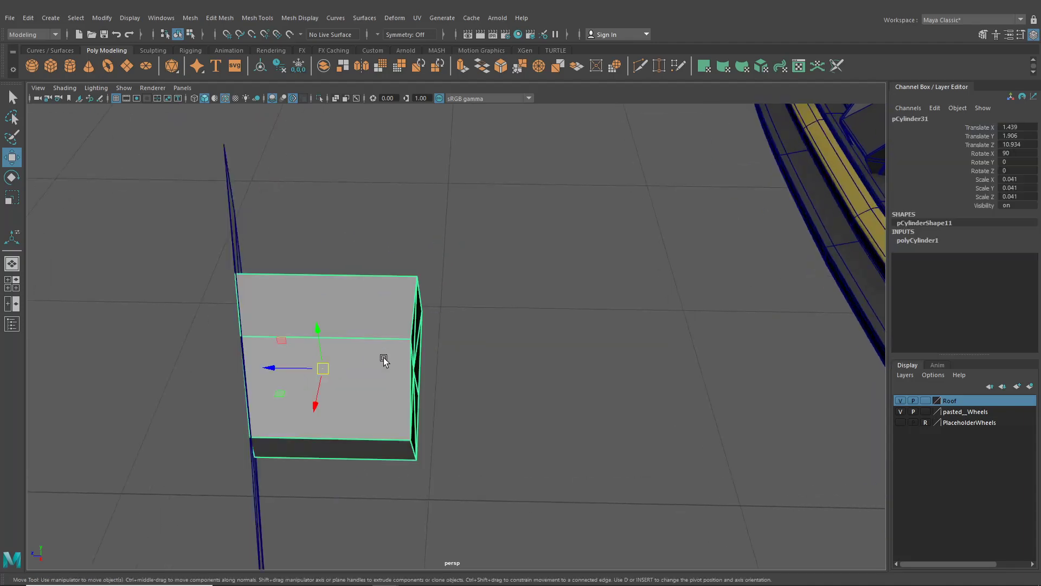
alt+drag(384, 360, 456, 311)
Select the border edge loop around the plate's hexagonal opening.
right_drag(453, 276, 504, 321)
click(504, 321)
alt+middle_drag(498, 323, 470, 323)
alt+right_drag(469, 323, 498, 369)
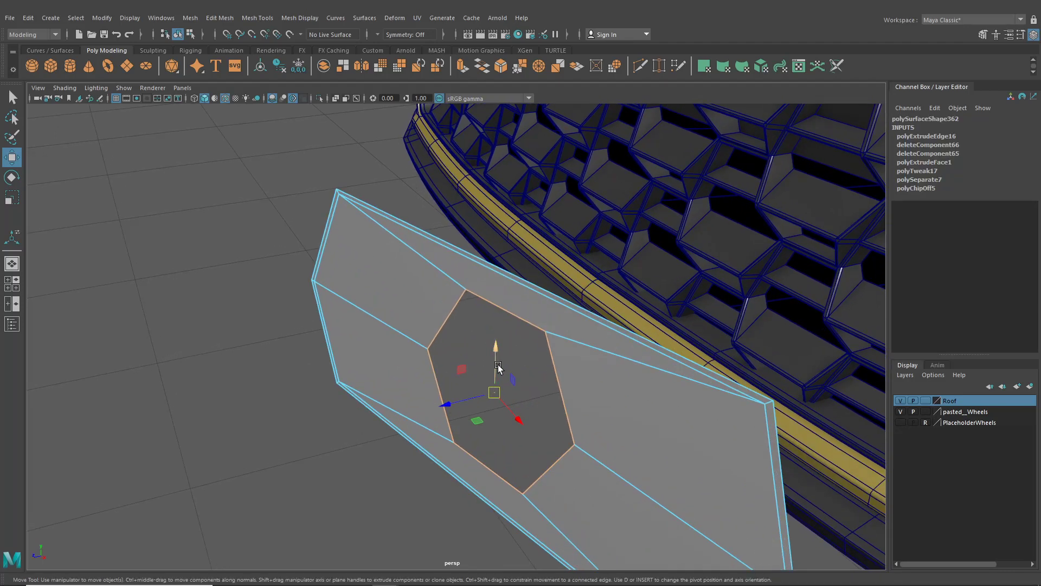
key(ctrl+e)
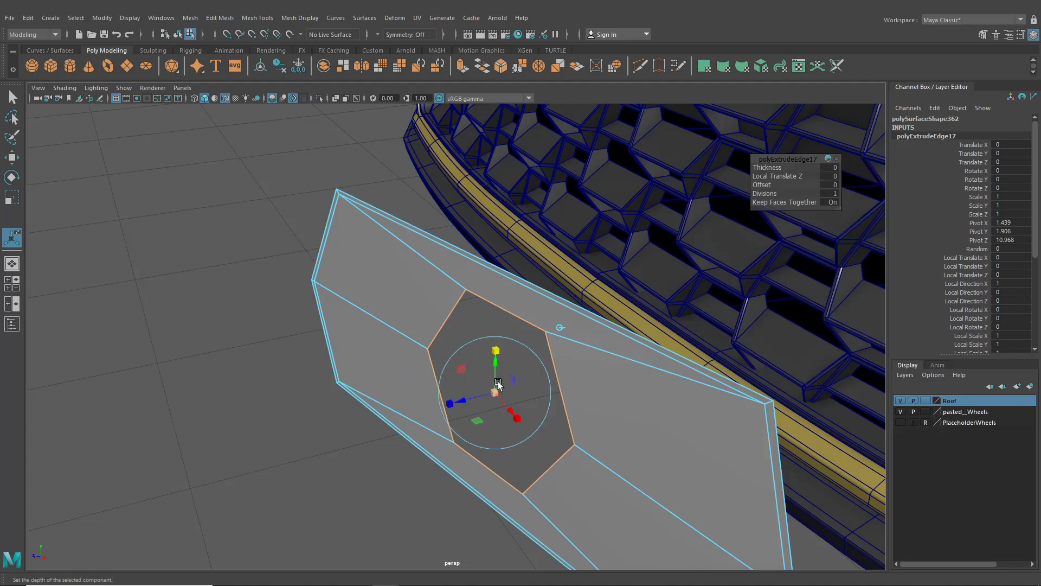
drag(498, 384, 492, 394)
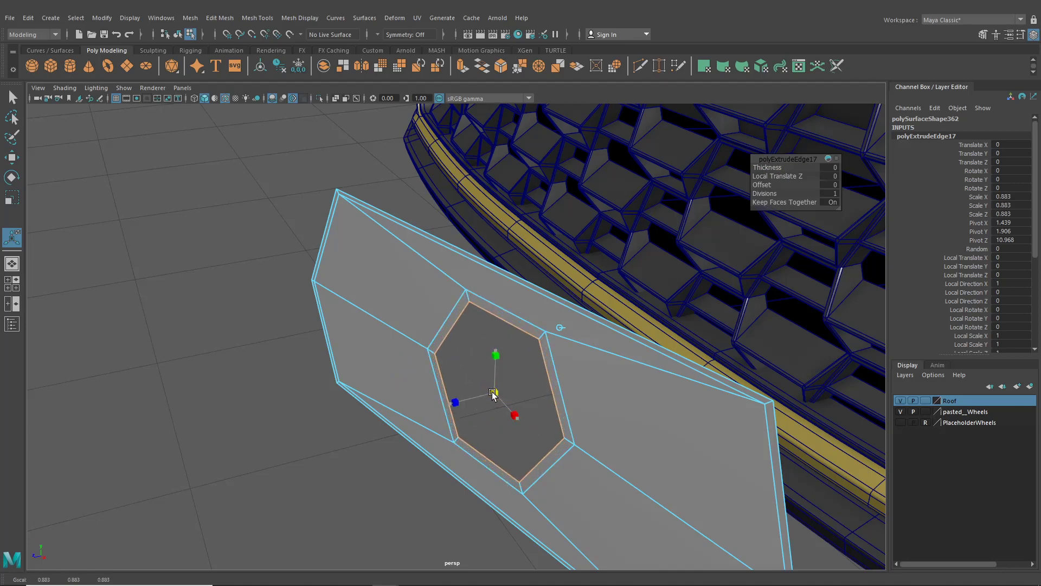
key(ctrl+e)
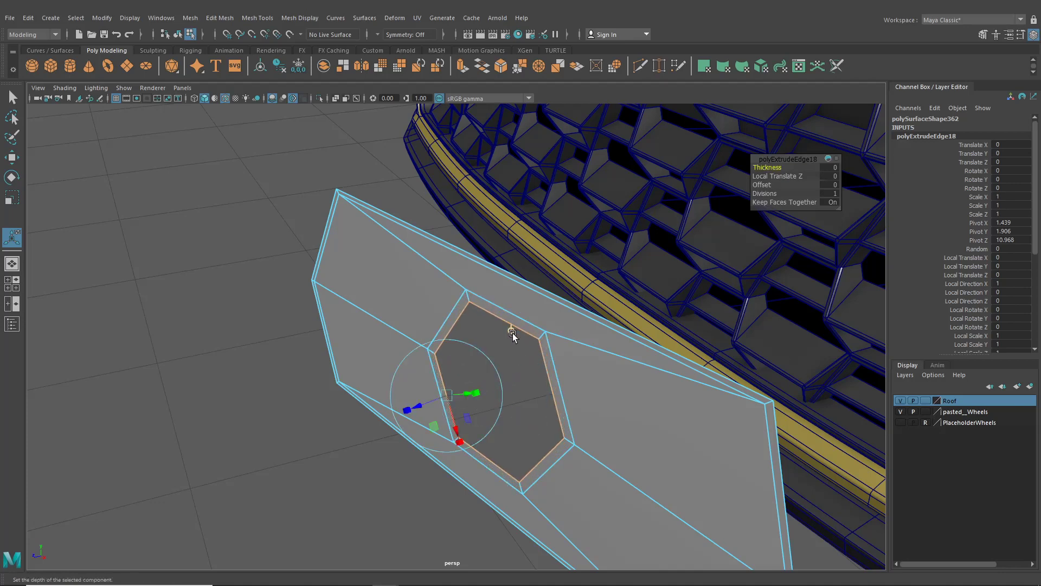
key(ctrl+z)
key(ctrl+z)
key(ctrl+z)
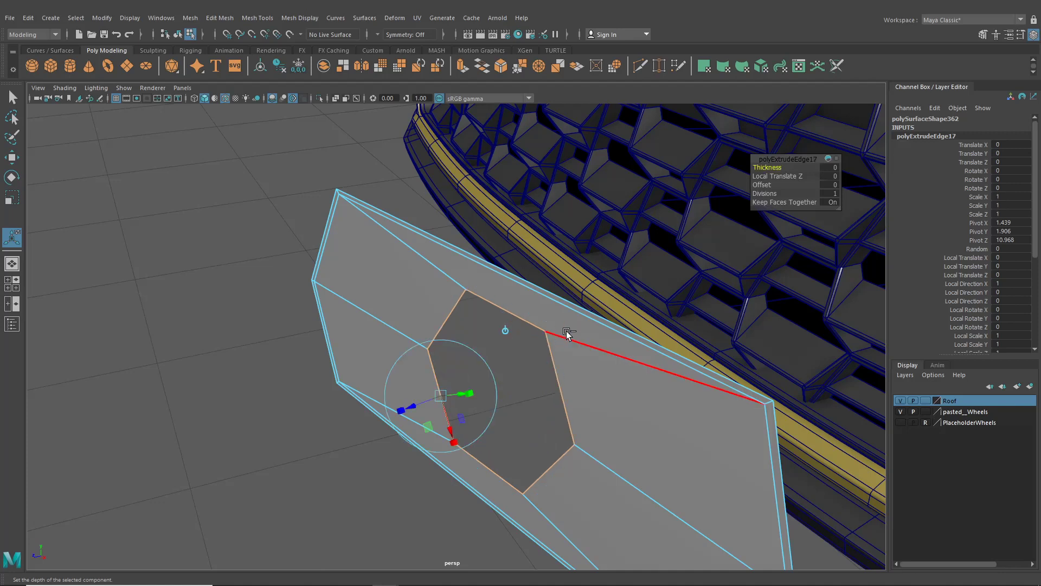
key(ctrl+z)
Extrude the hexagonal opening's edge loop and scale it uniformly inward in world space to 0.9.
key(ctrl+e)
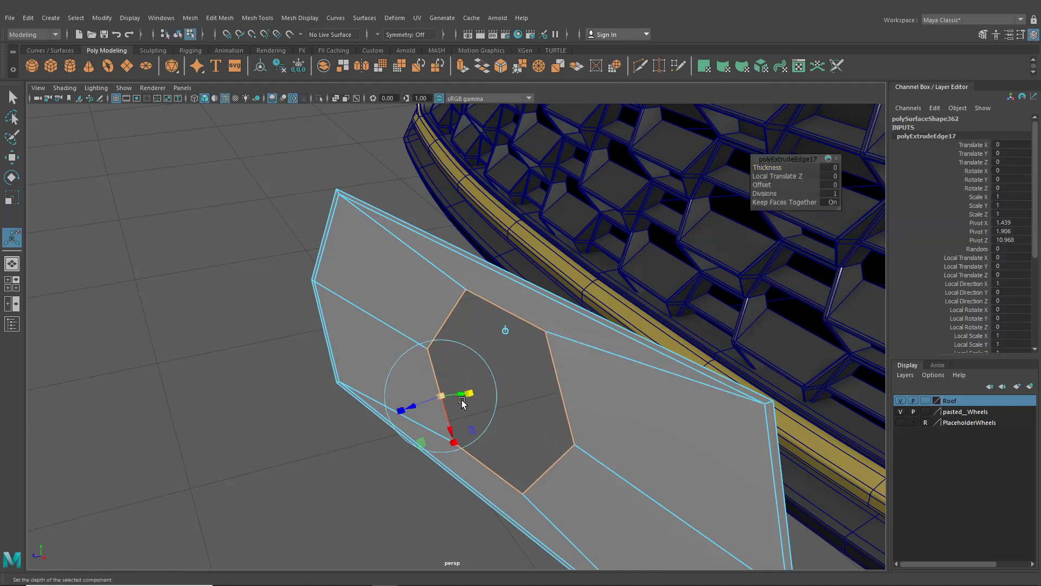
click(505, 331)
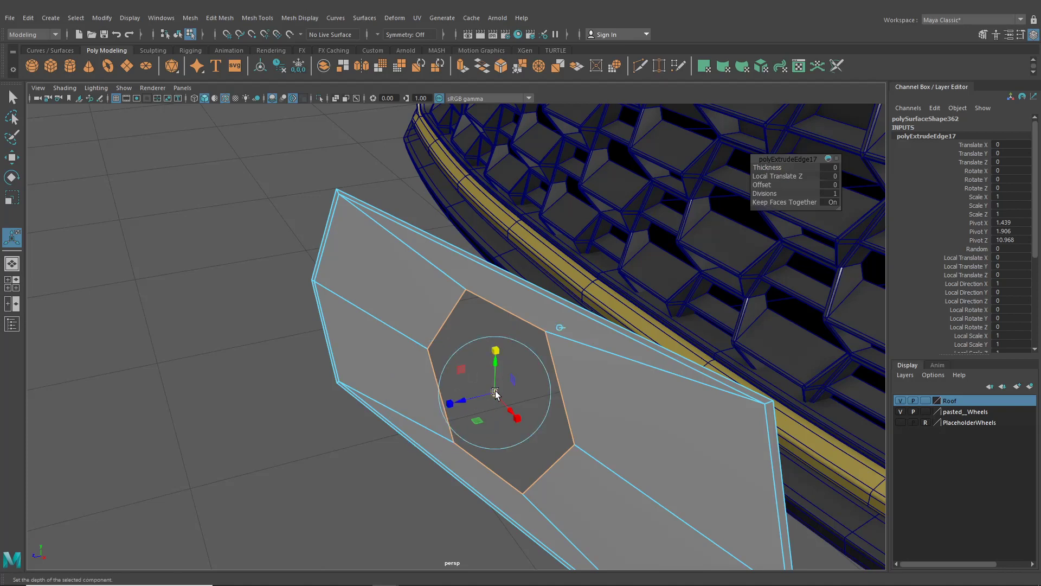
drag(493, 391, 493, 394)
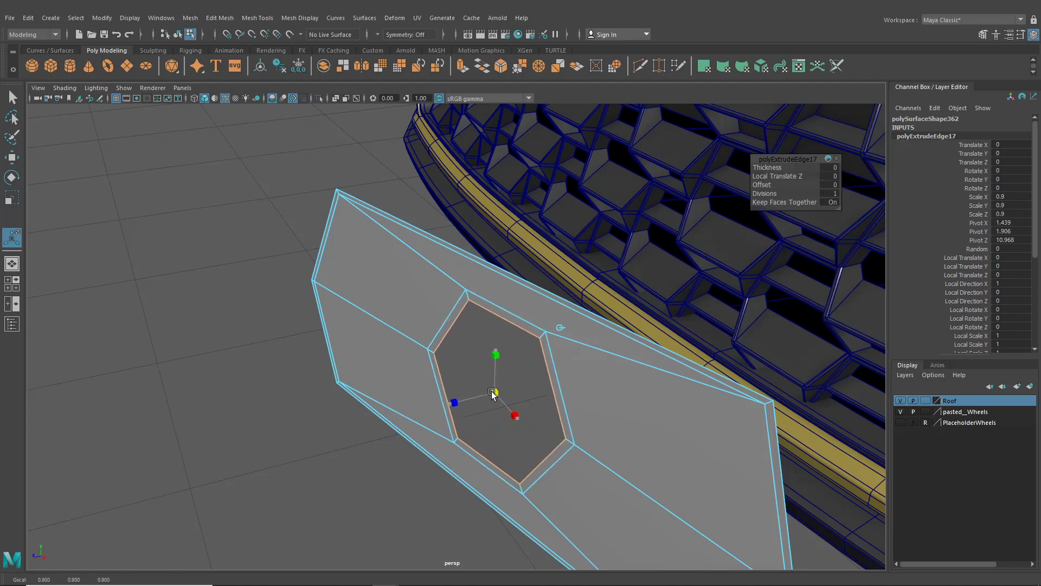
Extrude the inner hexagonal edge loop again and scale it inward until only a tiny central hole remains.
key(ctrl+e)
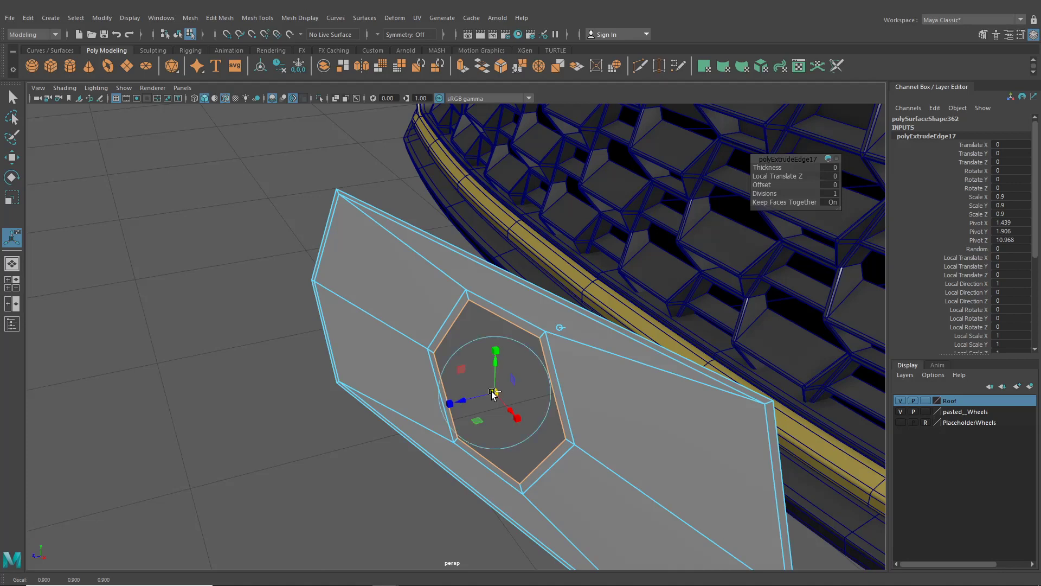
click(510, 333)
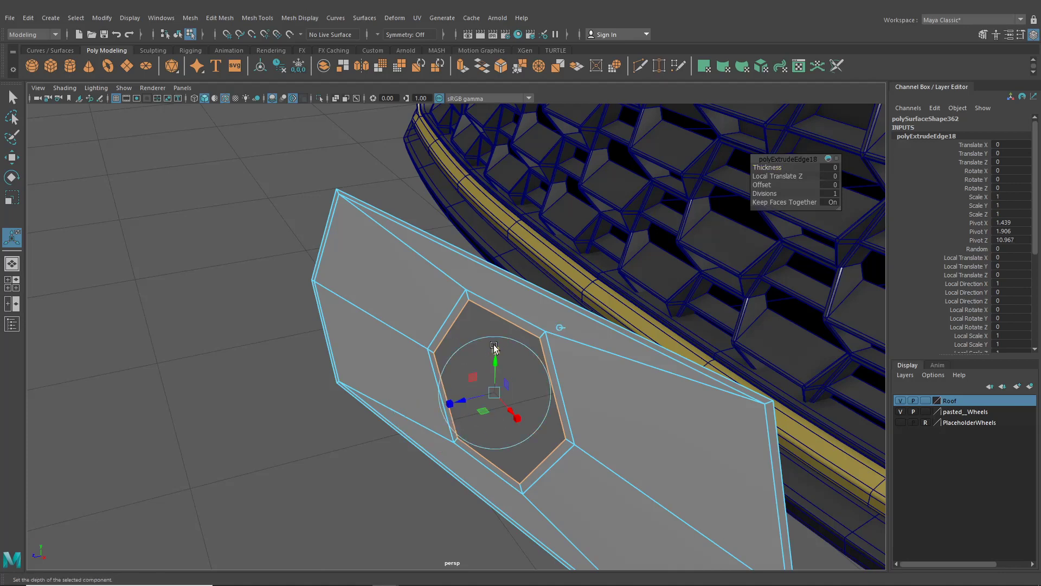
drag(494, 392, 476, 391)
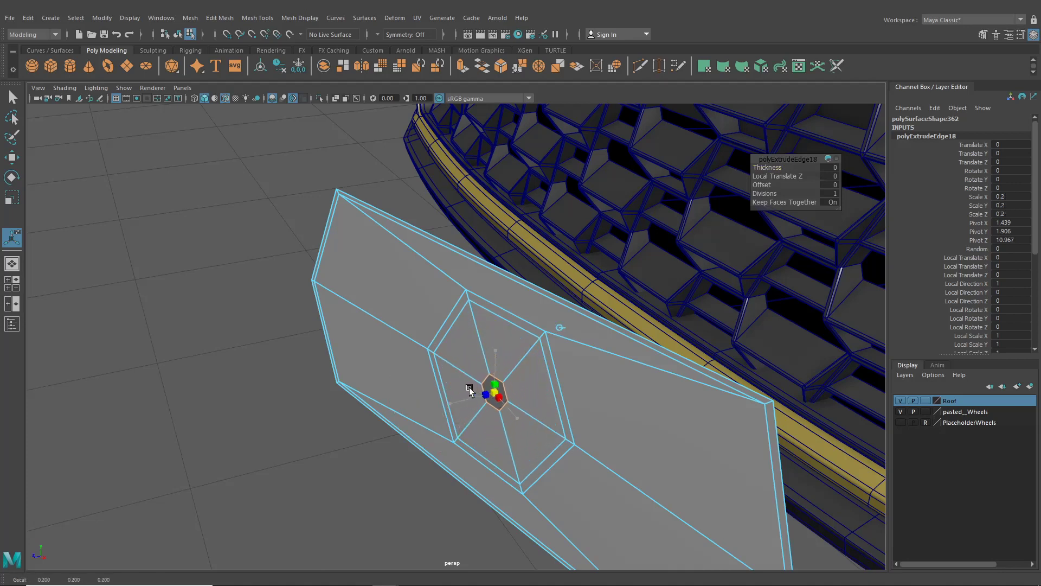
scroll(483, 385, up, 5)
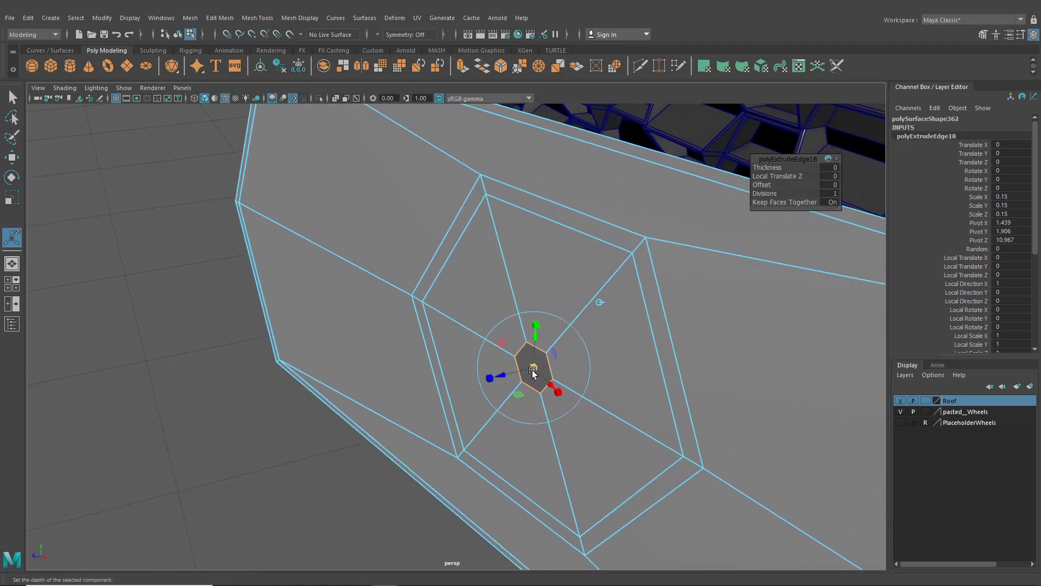
drag(533, 368, 510, 364)
scroll(546, 387, down, 5)
scroll(507, 372, up, 6)
click(202, 375)
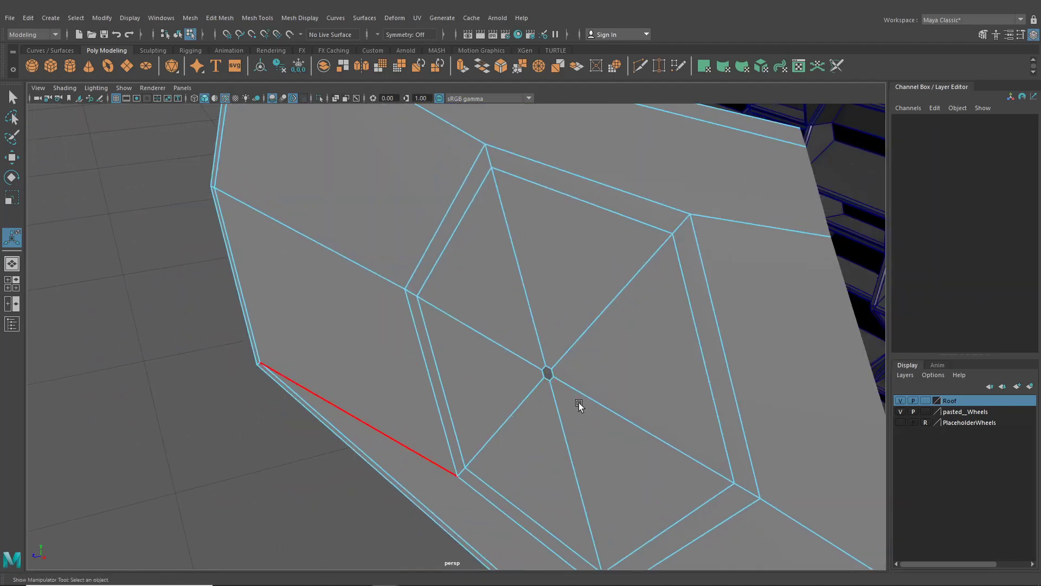
Merge the six vertices around the tiny central hole with a 0.01 distance threshold, and return to object selection.
right_drag(548, 366, 500, 276)
drag(537, 344, 566, 396)
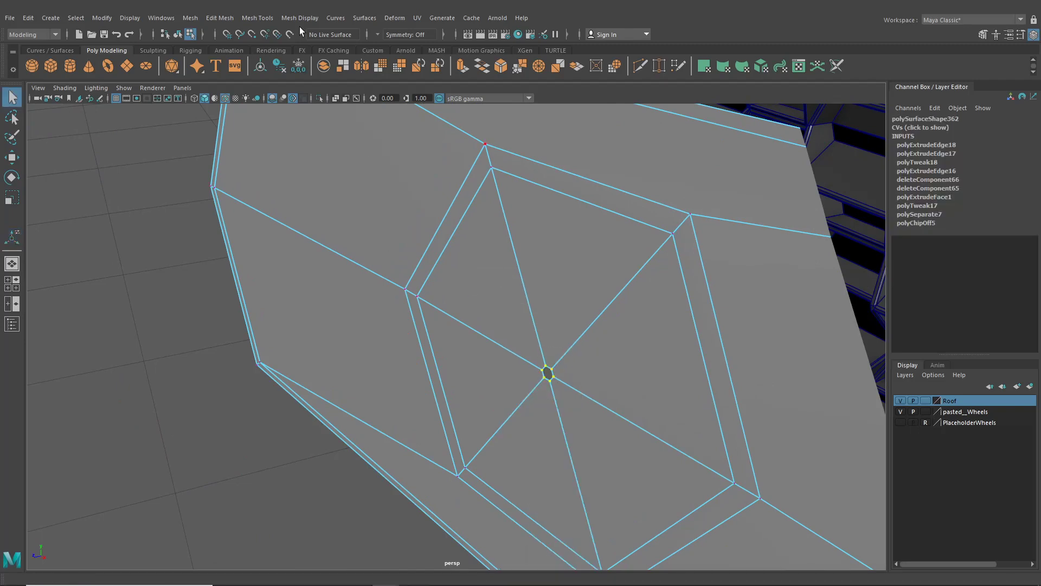
click(258, 19)
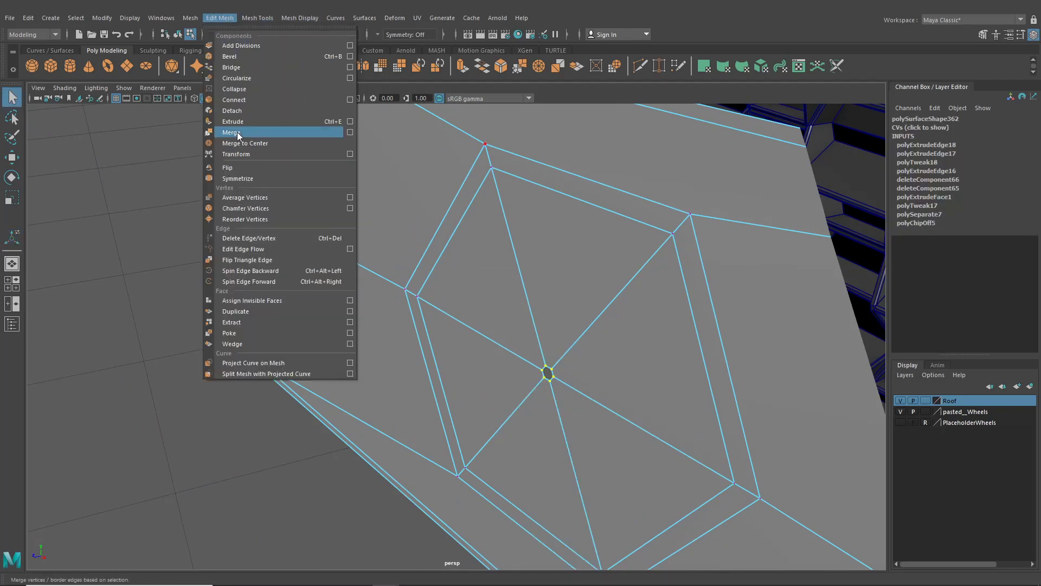
click(236, 132)
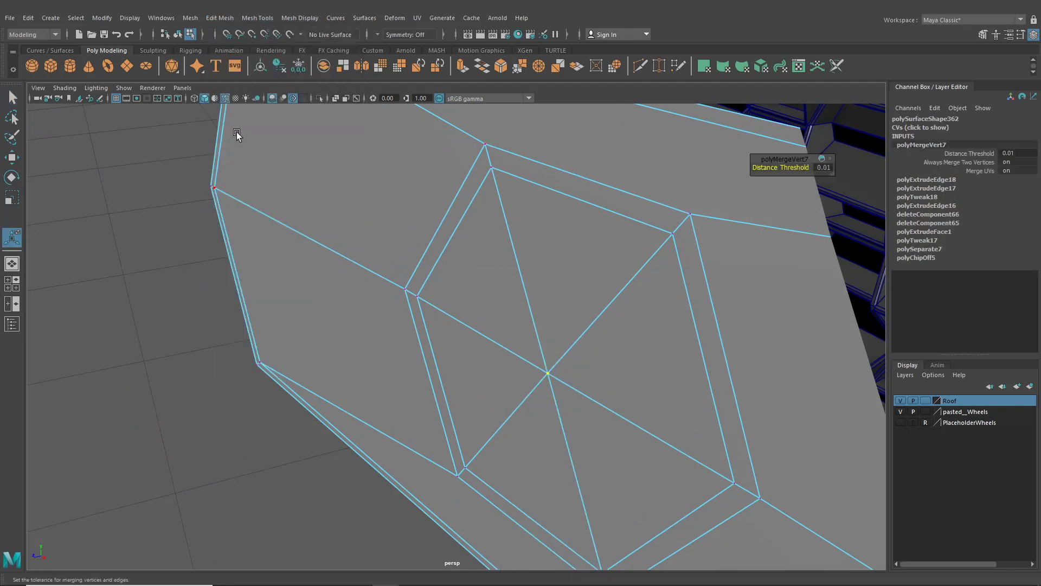
click(177, 35)
click(172, 204)
Extrude the narrow hexagonal ring of faces backward along Z to form a recessed groove around the sensor.
alt+middle_drag(171, 203, 380, 270)
scroll(423, 255, up, 5)
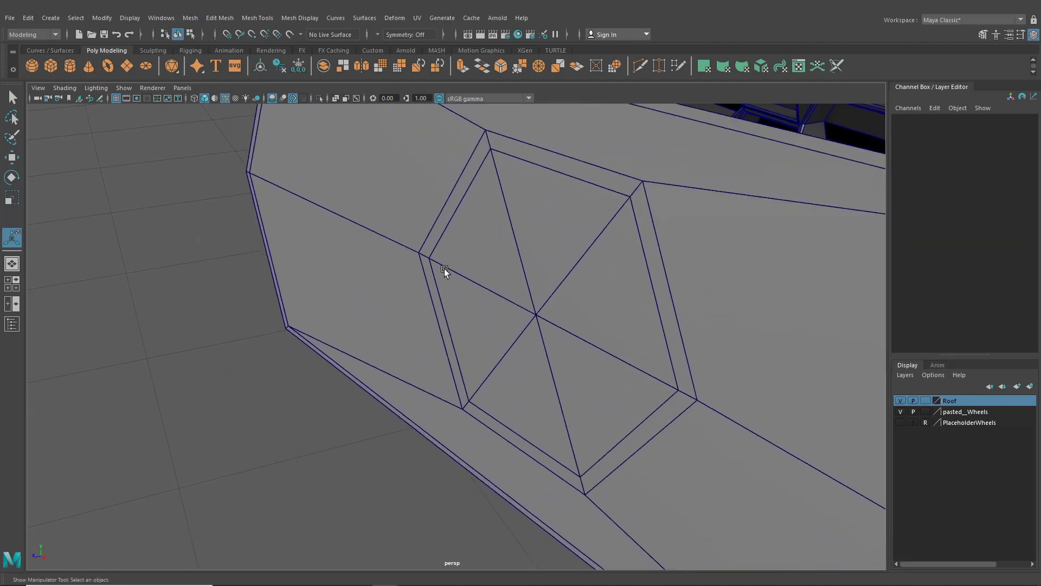
right_drag(482, 252, 488, 201)
click(509, 148)
shift+double_click(480, 149)
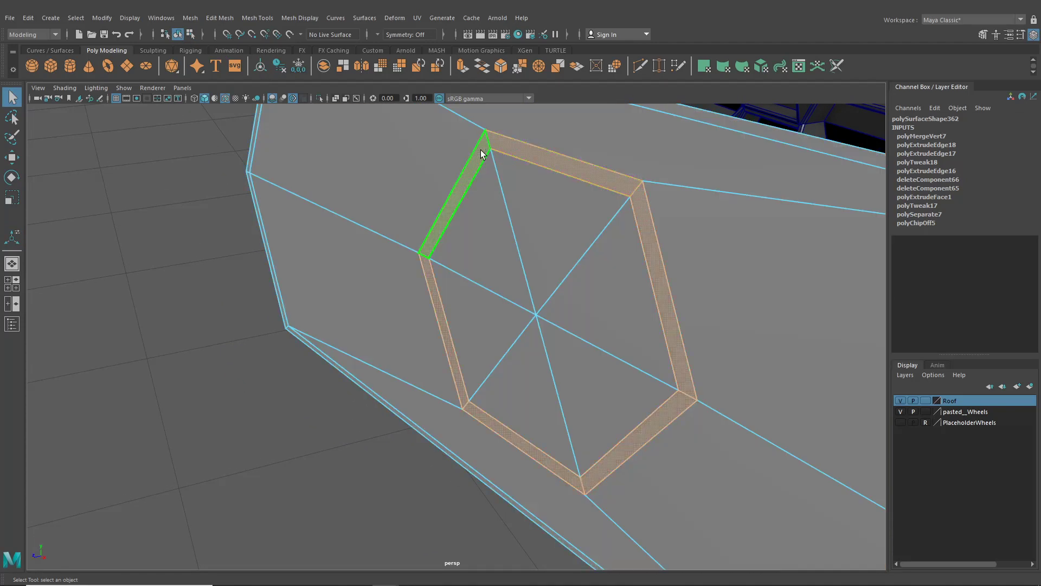
key(ctrl+e)
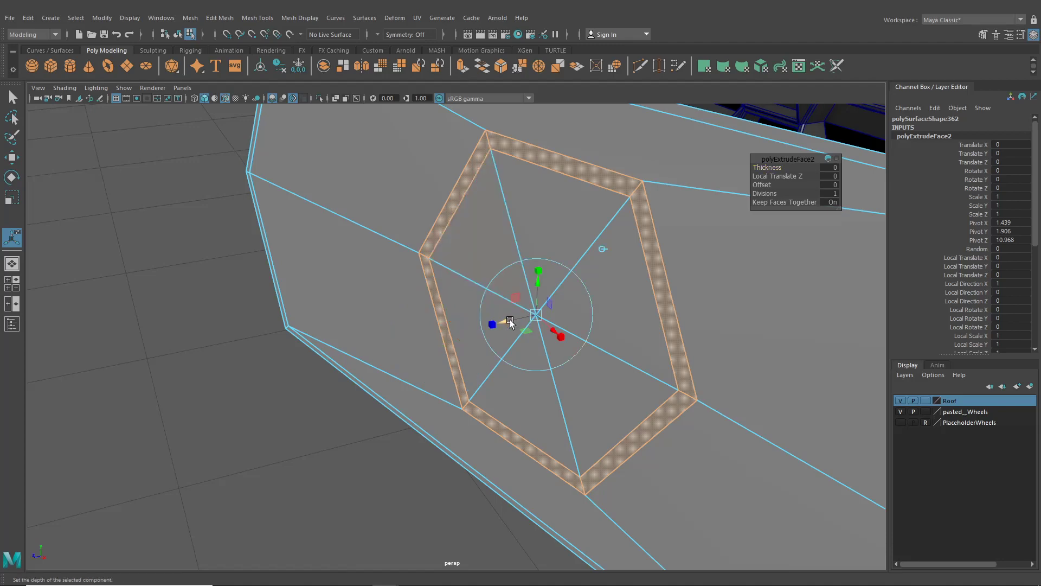
drag(502, 325, 517, 322)
click(179, 36)
scroll(391, 239, down, 6)
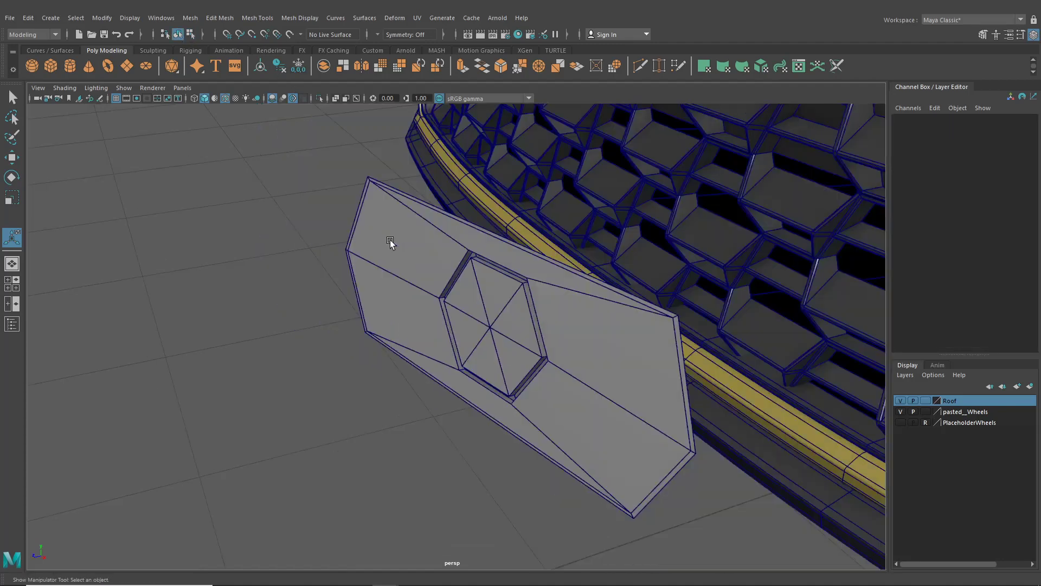
Bevel the edge loops of the hexagonal groove with a fraction of 0.5 and one segment.
scroll(495, 348, up, 6)
alt+right_drag(418, 270, 458, 236)
double_click(478, 228)
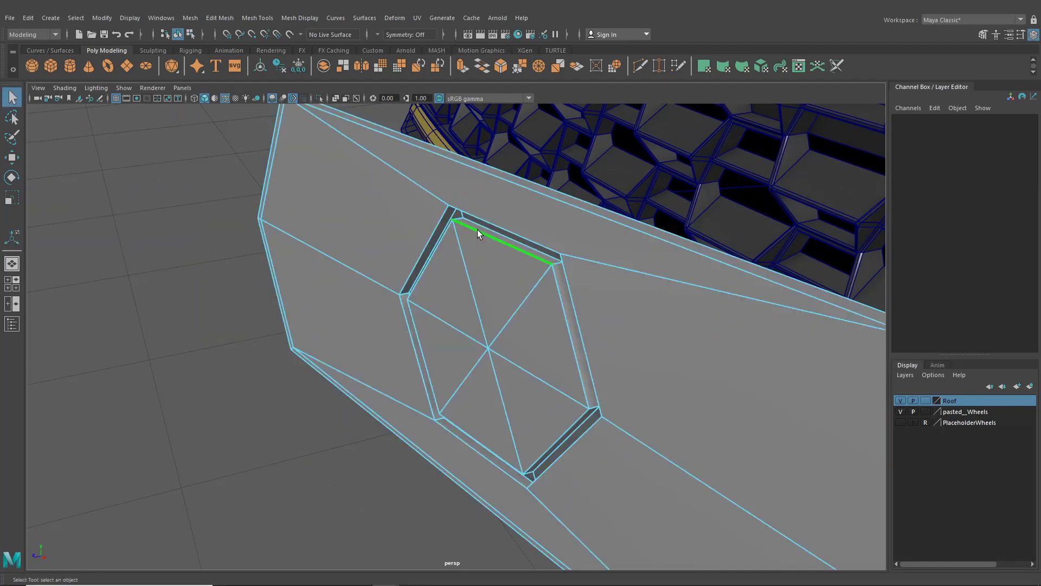
click(233, 20)
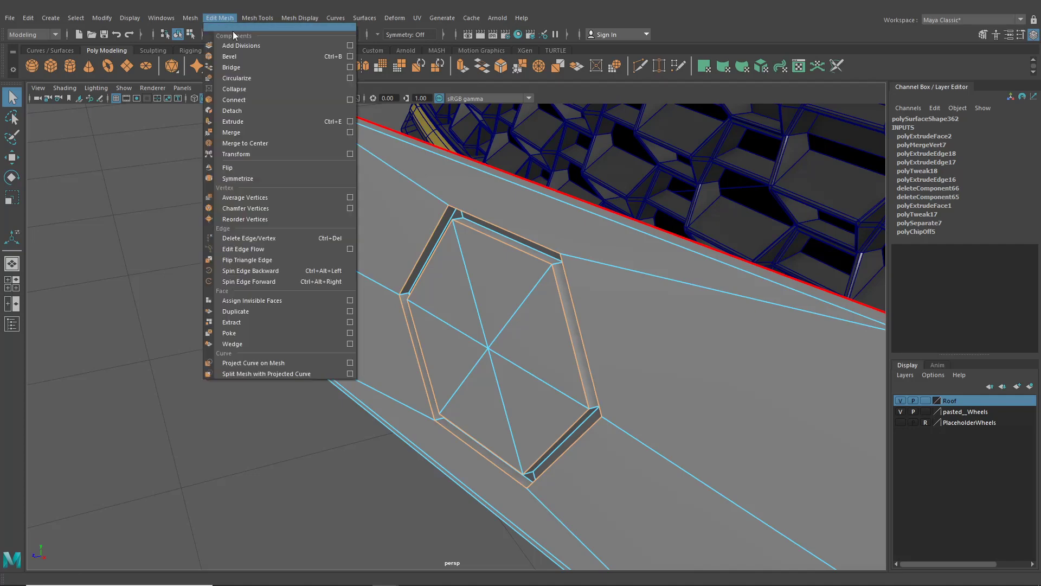
click(245, 59)
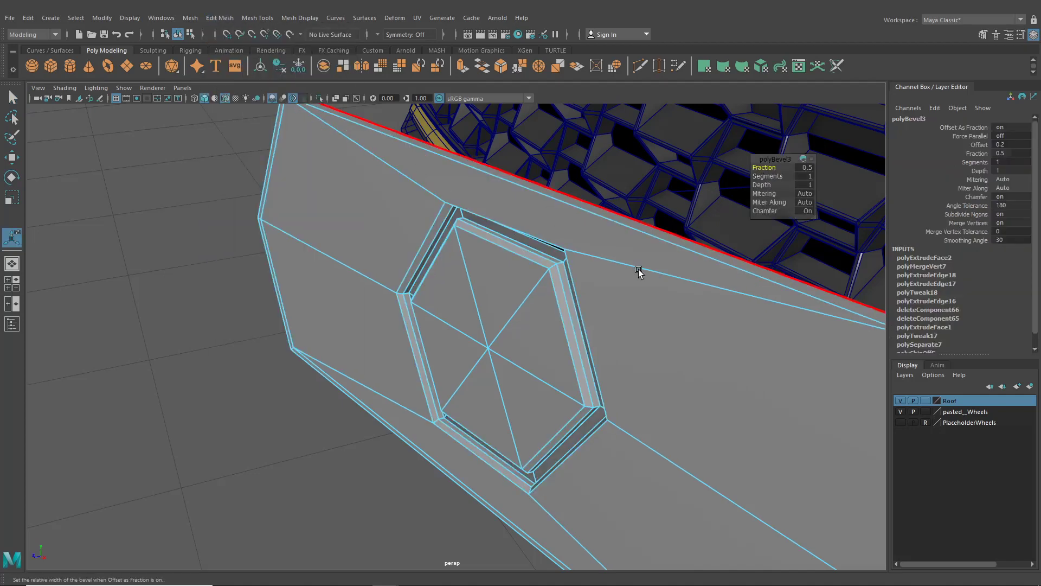
Adjust the two upper outer corner vertices of the beveled hexagon upward so its top edge runs level.
alt+drag(639, 268, 608, 232)
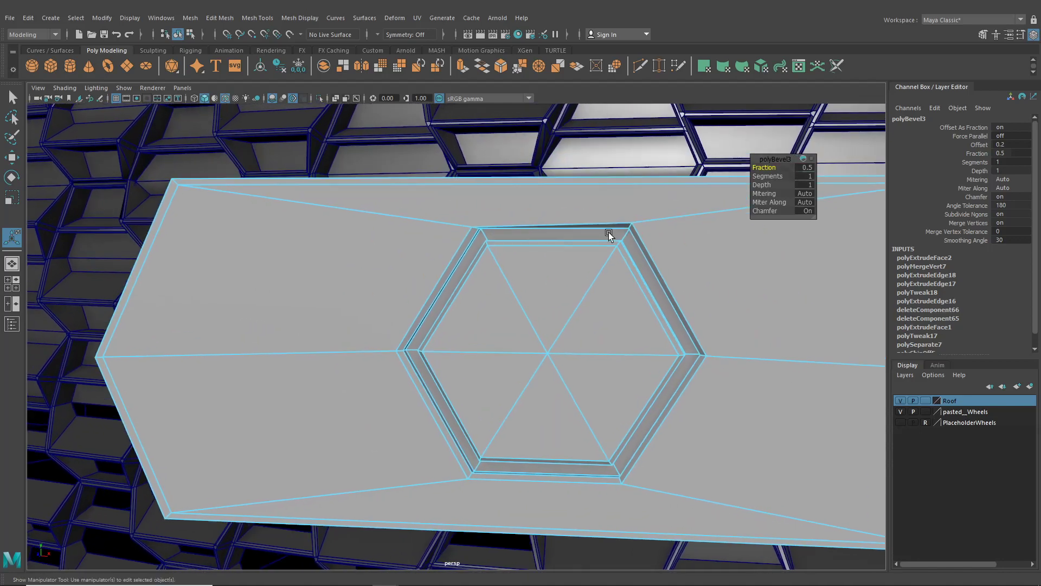
right_drag(558, 222, 470, 221)
click(465, 227)
key(w)
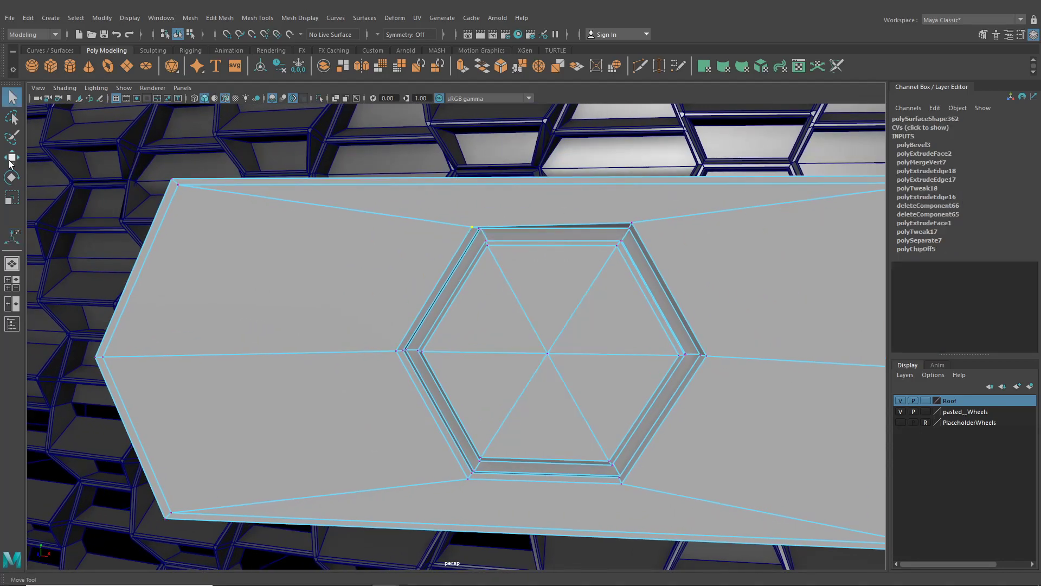
drag(470, 186, 469, 180)
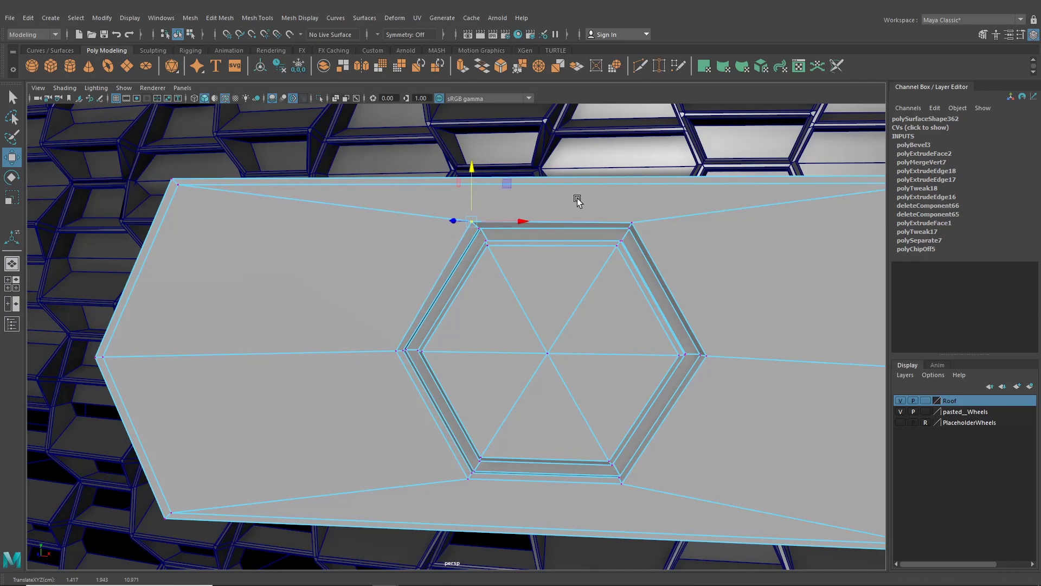
click(633, 207)
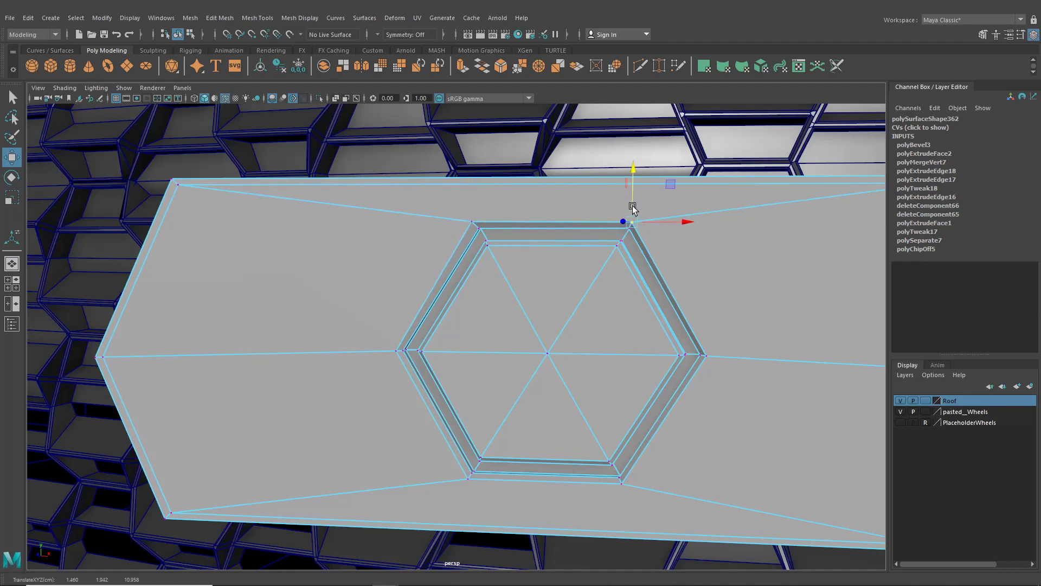
Extrude the plate's outer border edge loop backward along Z by about -0.007 to give it thickness, and return to object selection.
scroll(632, 206, down, 5)
alt+drag(611, 239, 544, 251)
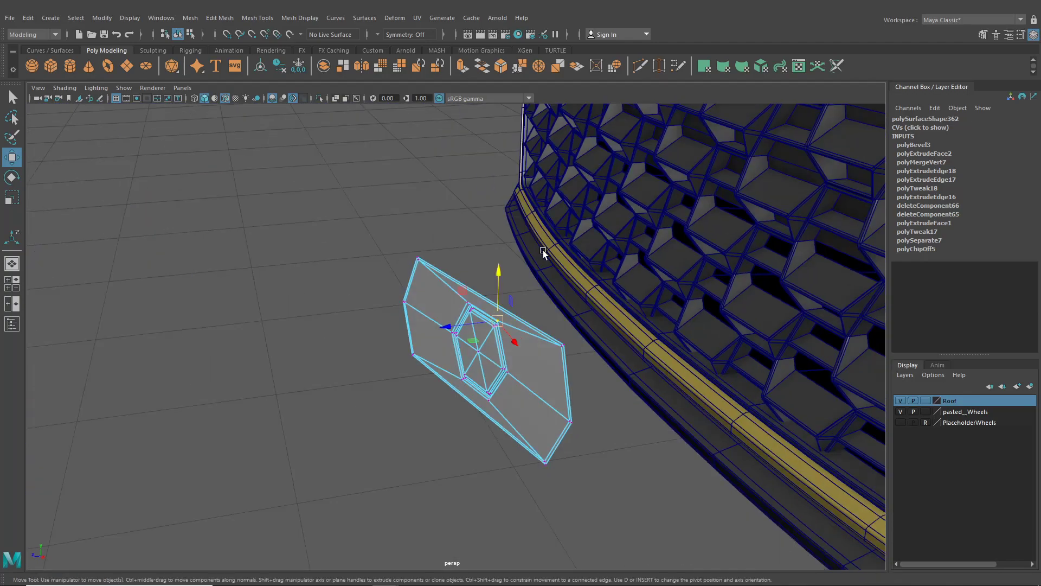
click(191, 35)
key(f)
right_drag(496, 222, 497, 187)
double_click(505, 180)
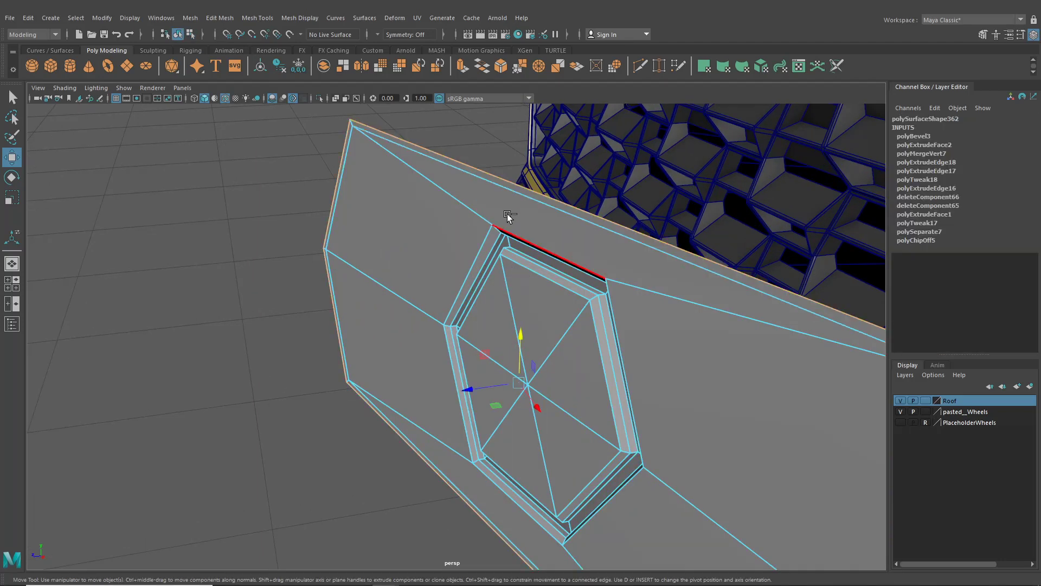
scroll(508, 216, down, 3)
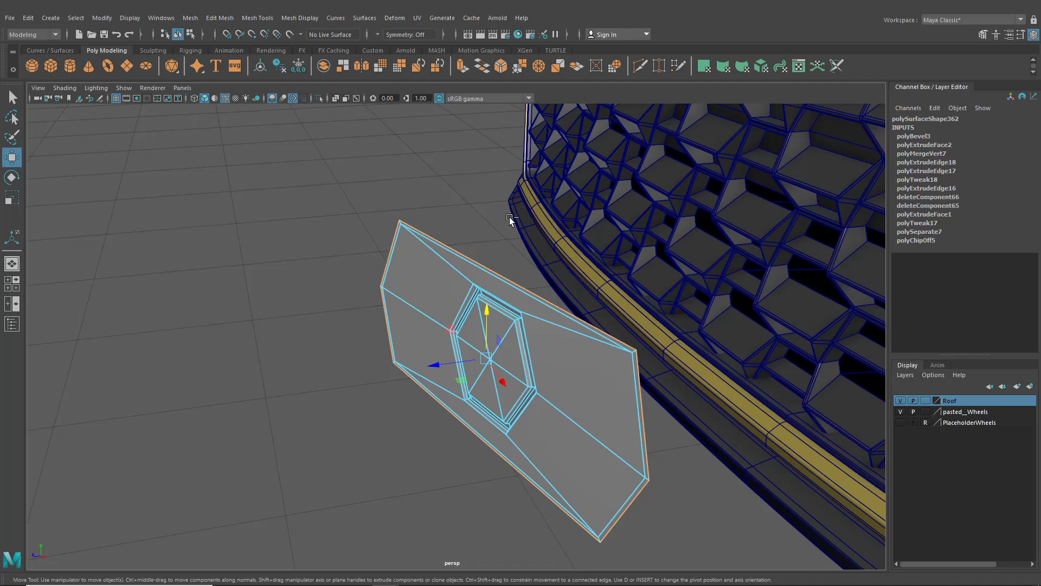
key(ctrl+e)
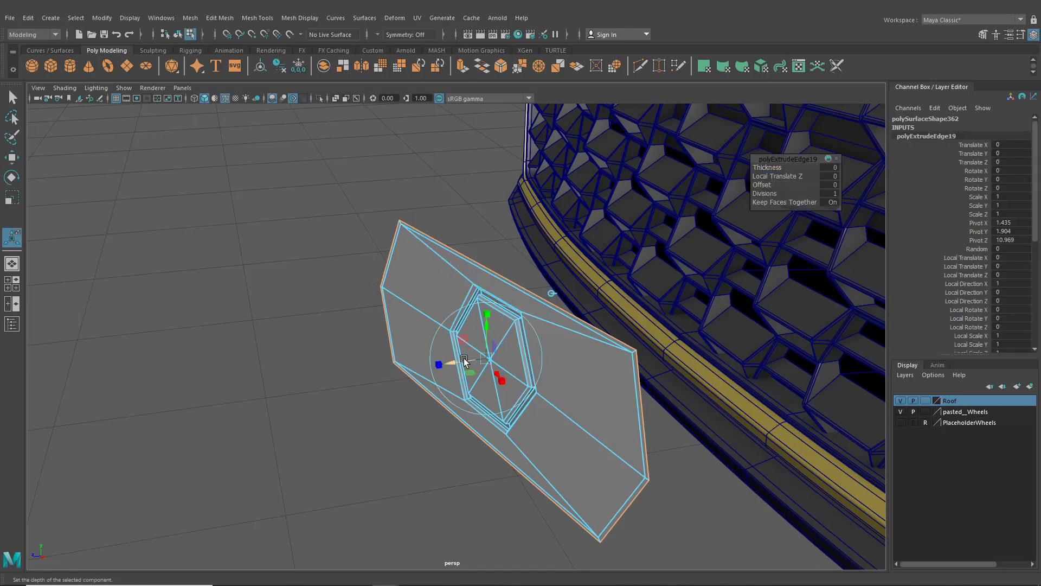
drag(463, 358, 474, 358)
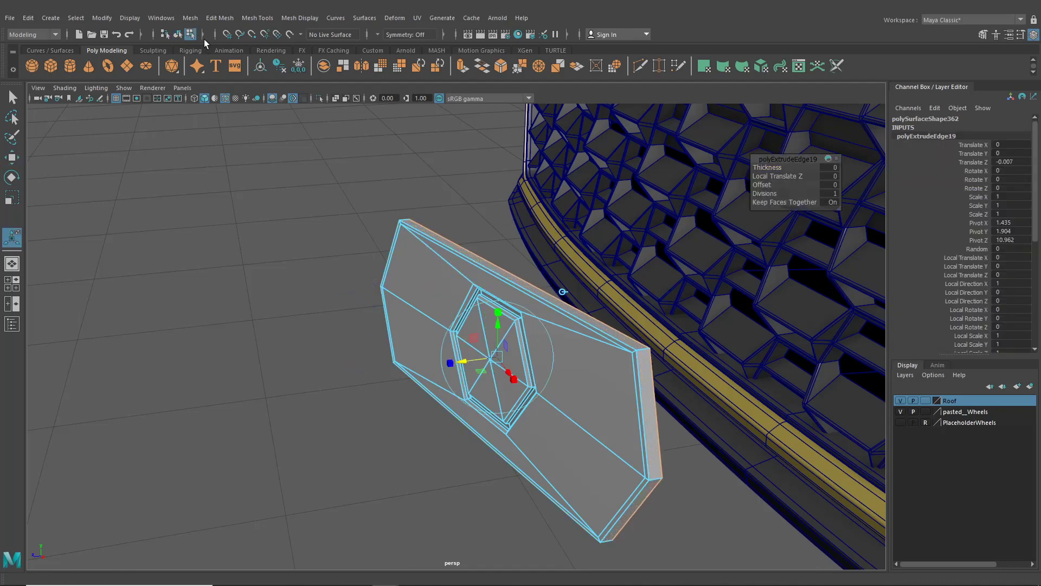
click(177, 34)
click(372, 272)
scroll(372, 272, down, 2)
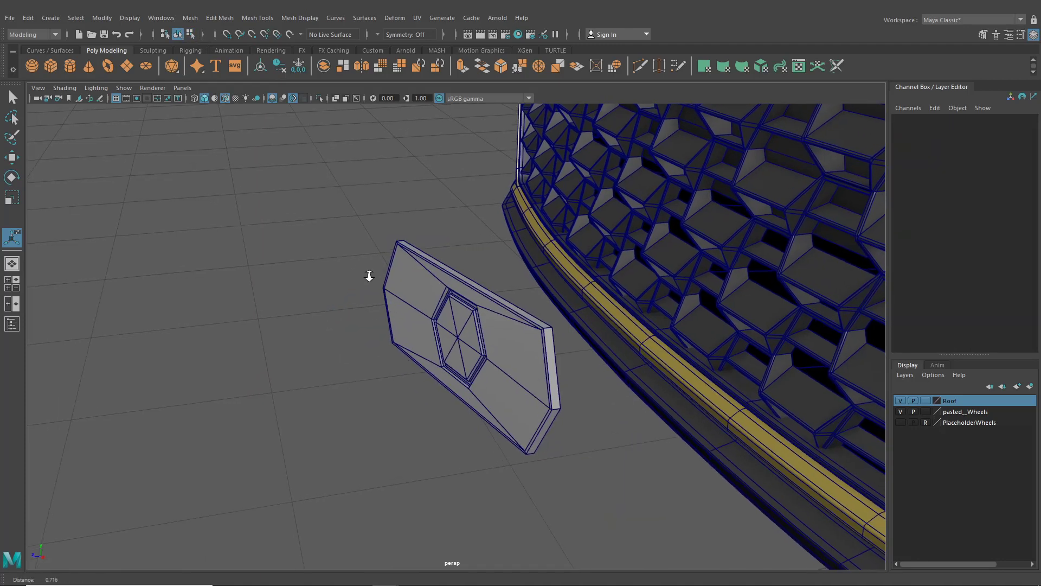
Insert supporting edge loops along the sensor plate's outer front border and side rim, and return to object selection.
scroll(360, 239, up, 6)
scroll(360, 239, down, 3)
click(360, 235)
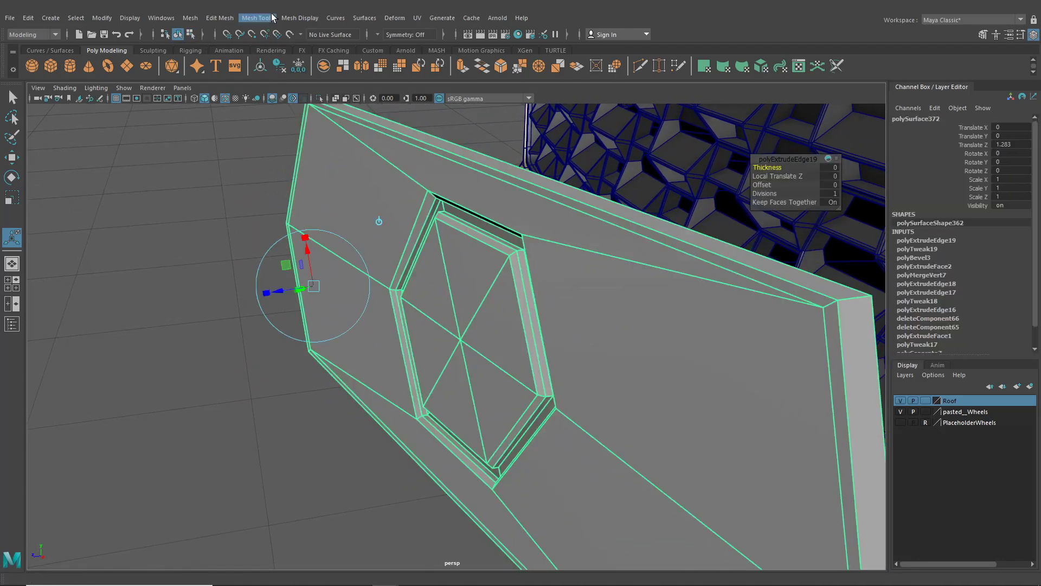
click(293, 19)
click(284, 99)
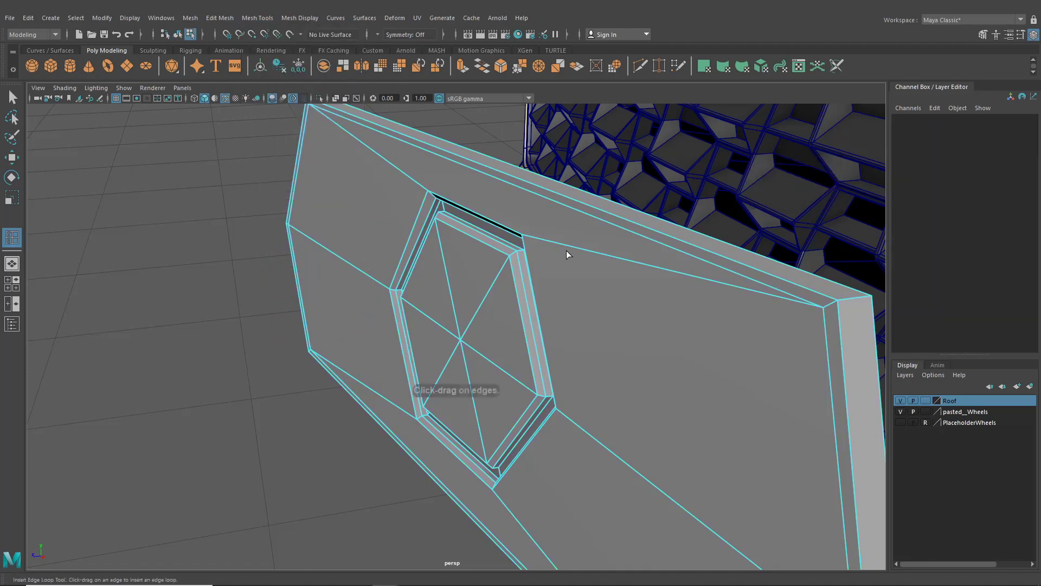
alt+drag(566, 250, 545, 281)
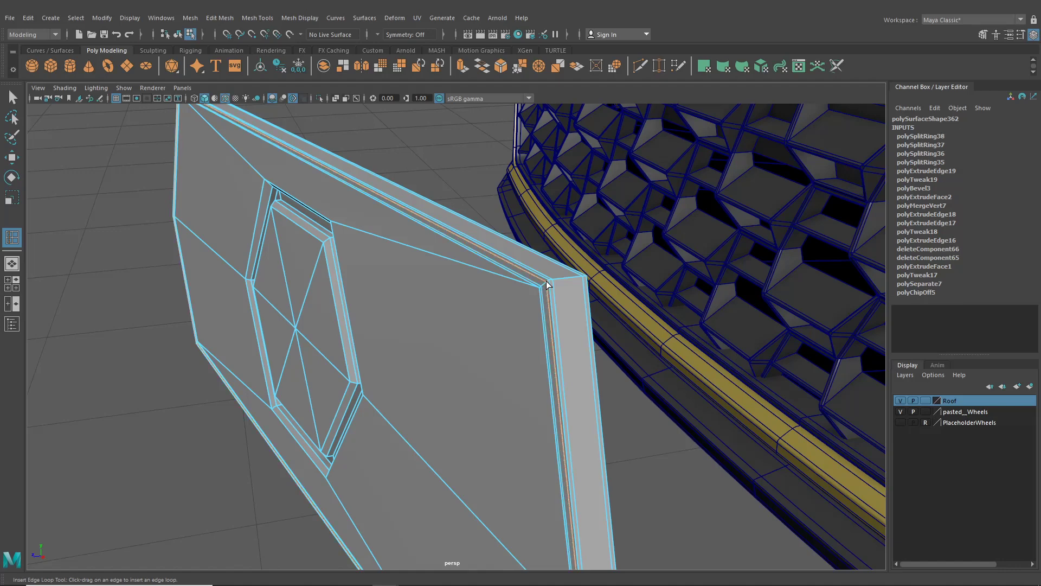
scroll(546, 281, down, 5)
click(179, 36)
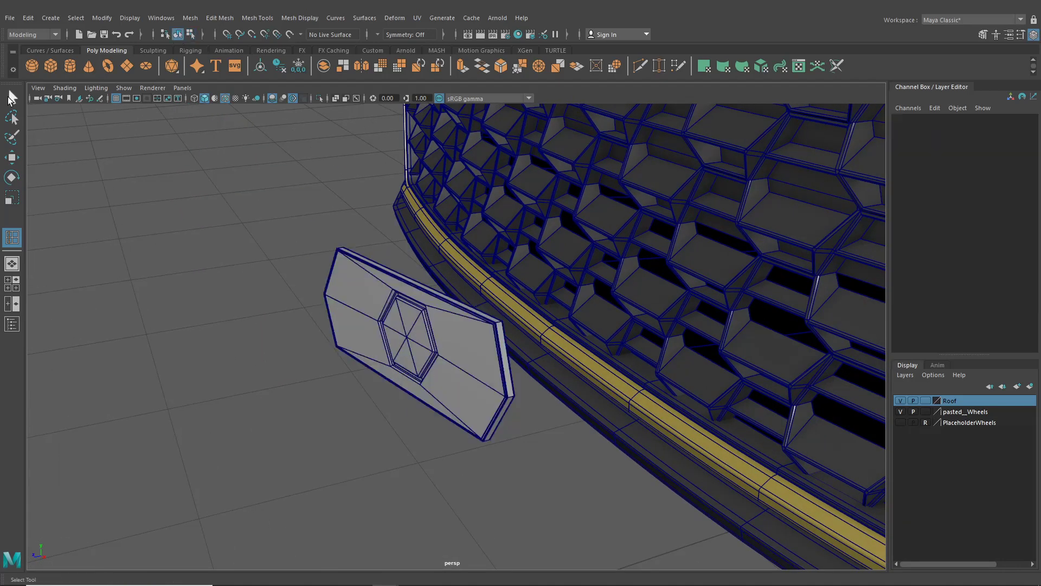
click(12, 98)
Show the sensor plate in smooth mesh preview and turn off the wireframe on shaded objects.
scroll(403, 291, up, 5)
scroll(424, 304, down, 4)
click(429, 308)
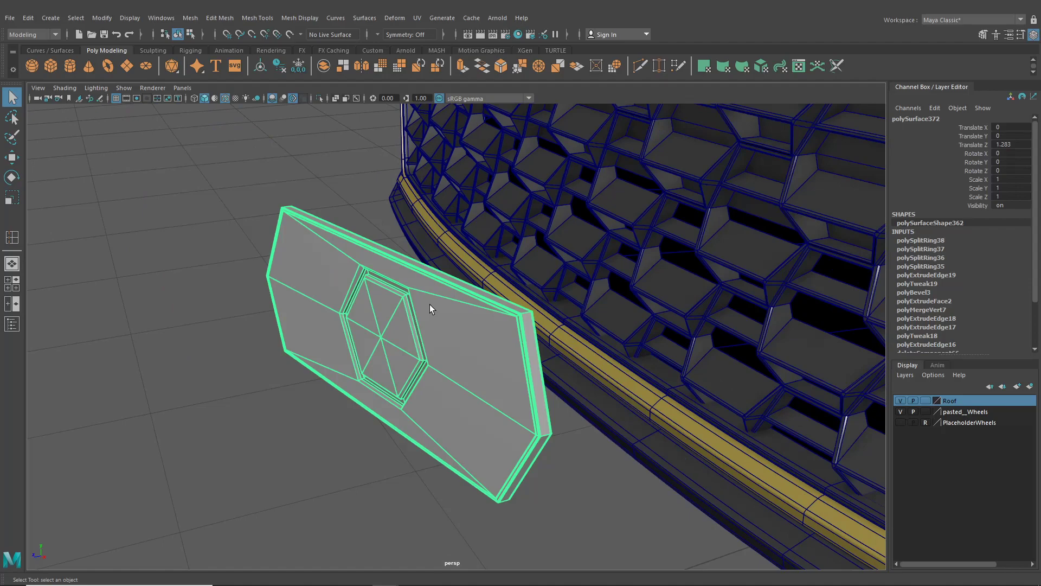
key(3)
click(244, 232)
alt+drag(244, 232, 562, 279)
scroll(556, 284, up, 4)
click(319, 98)
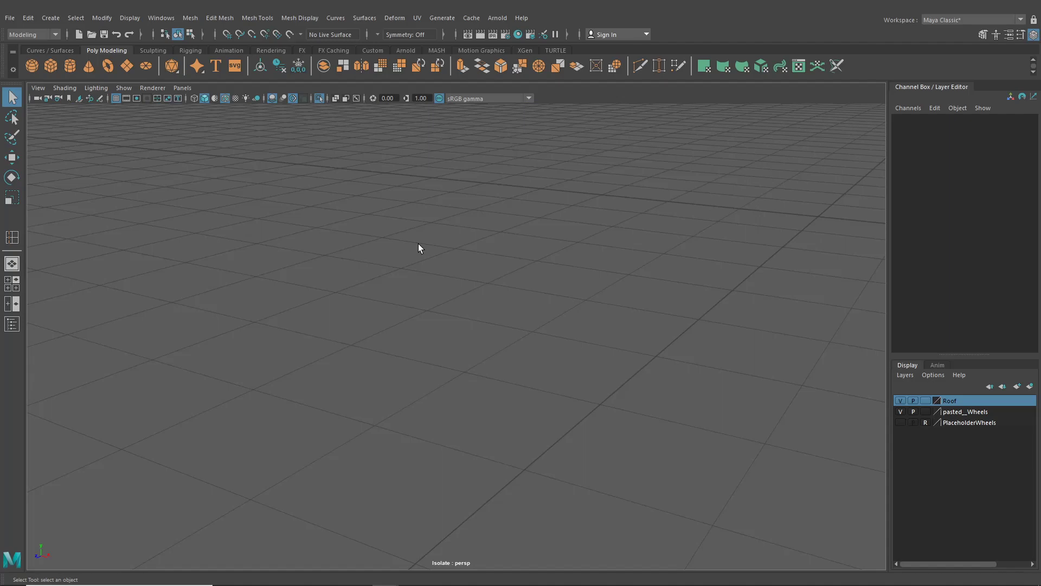
click(319, 98)
click(225, 98)
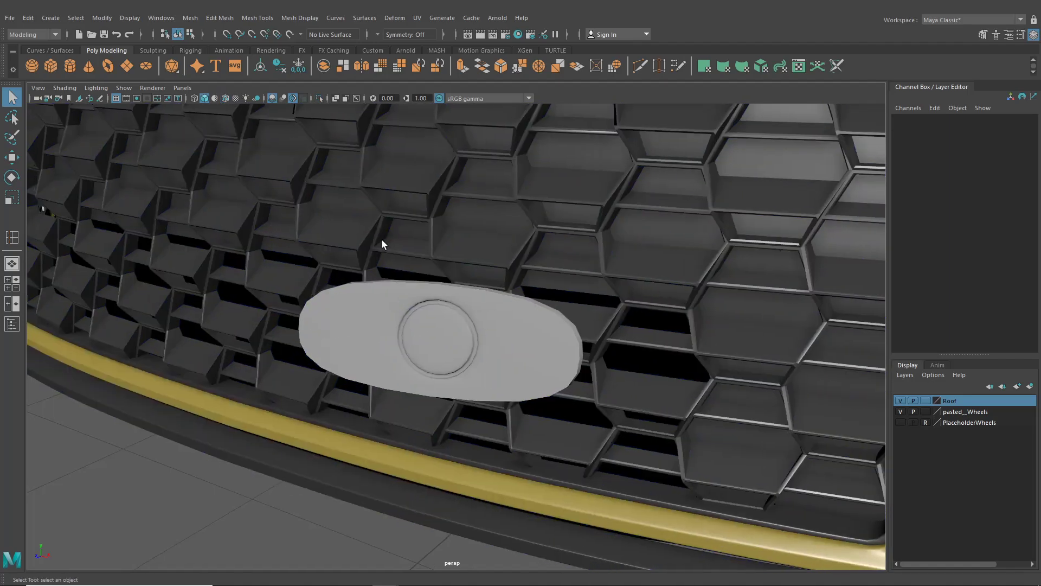
Switch the sensor plate back to its unsmoothed display.
scroll(412, 280, up, 5)
click(558, 295)
key(1)
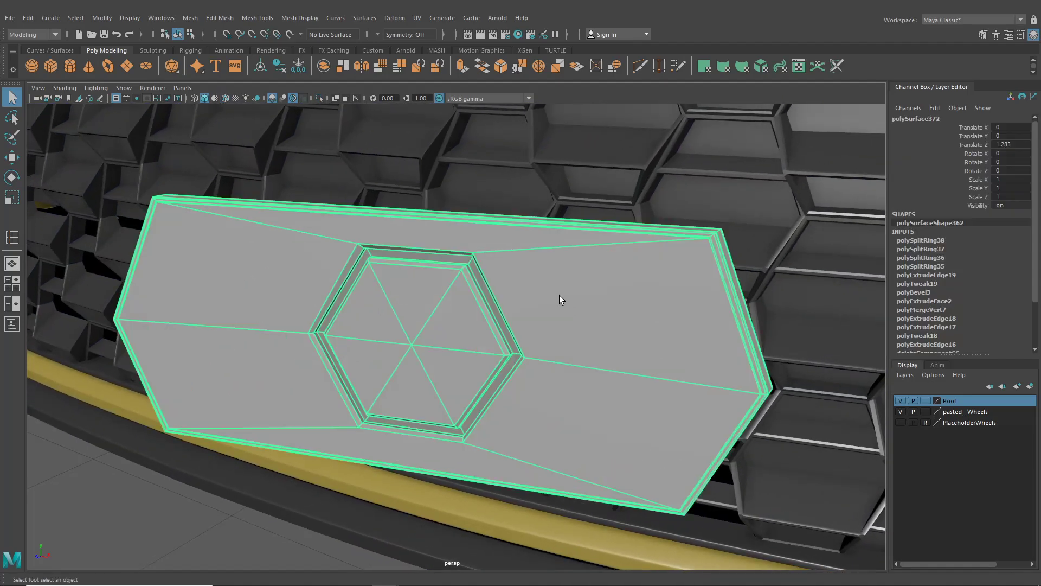
key(f)
scroll(582, 286, up, 2)
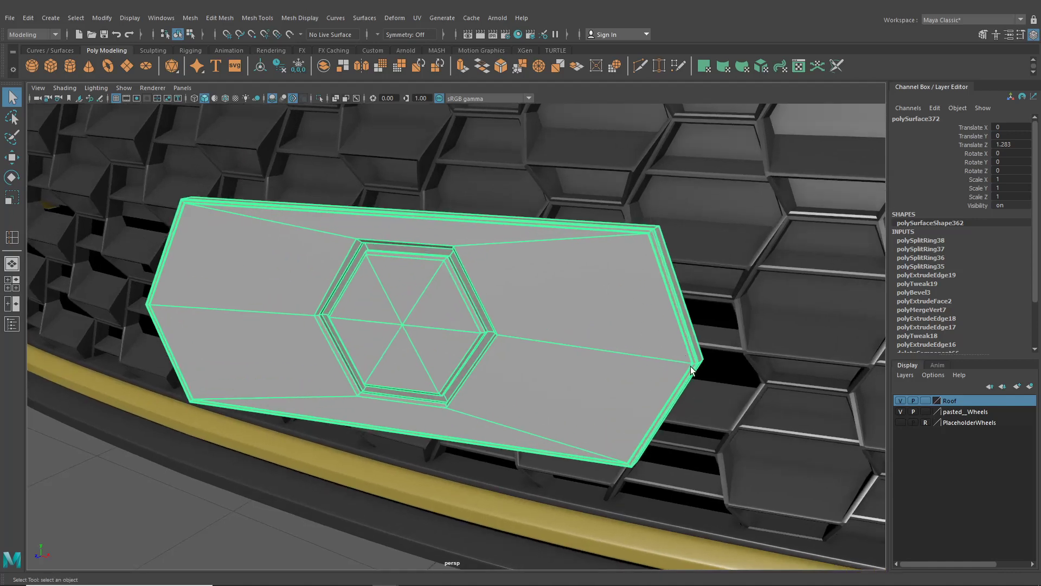
scroll(649, 306, up, 4)
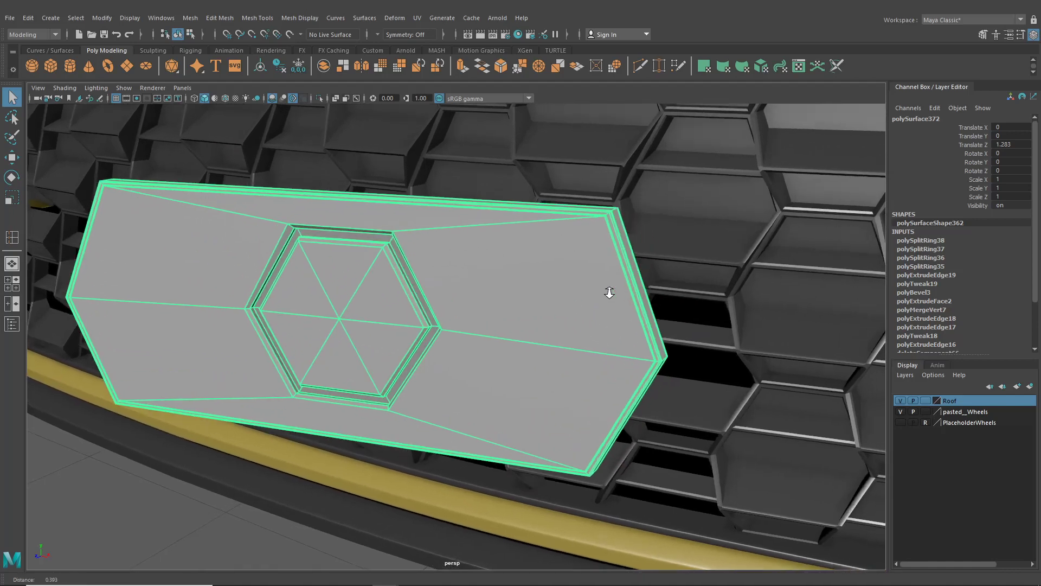
click(658, 66)
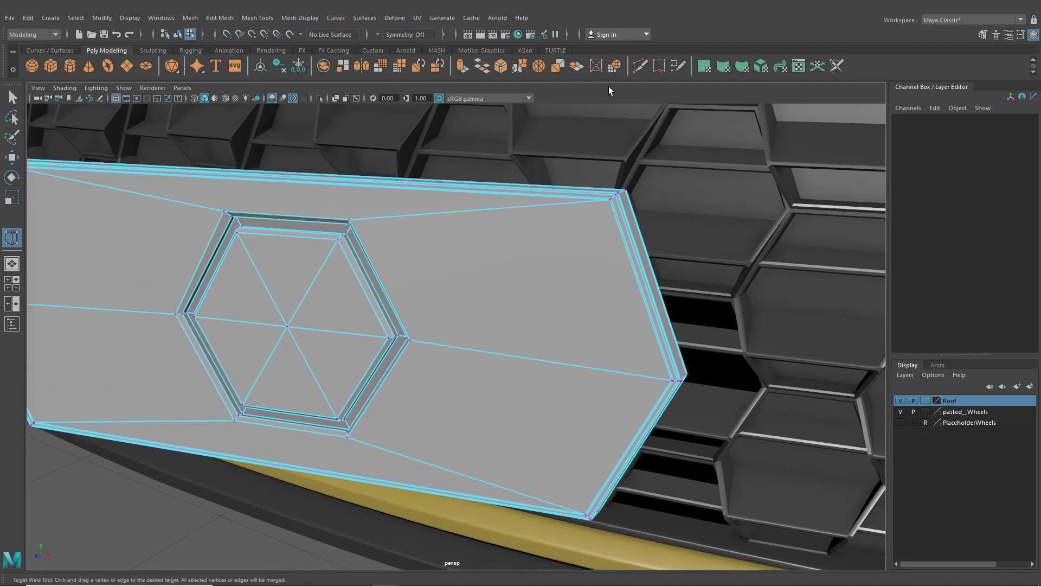
click(640, 66)
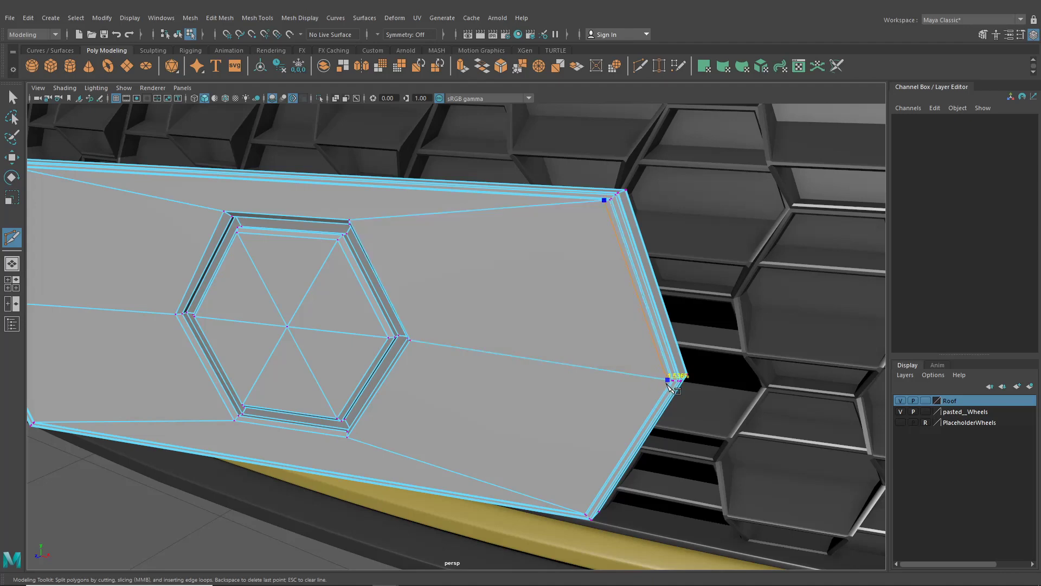
alt+middle_drag(662, 383, 607, 327)
scroll(587, 346, up, 4)
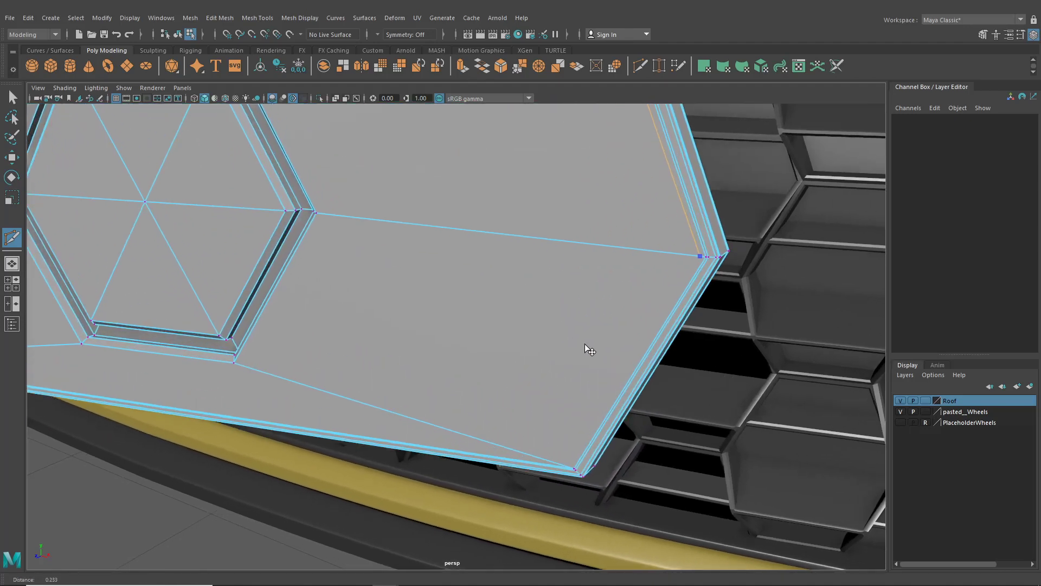
click(541, 457)
click(12, 97)
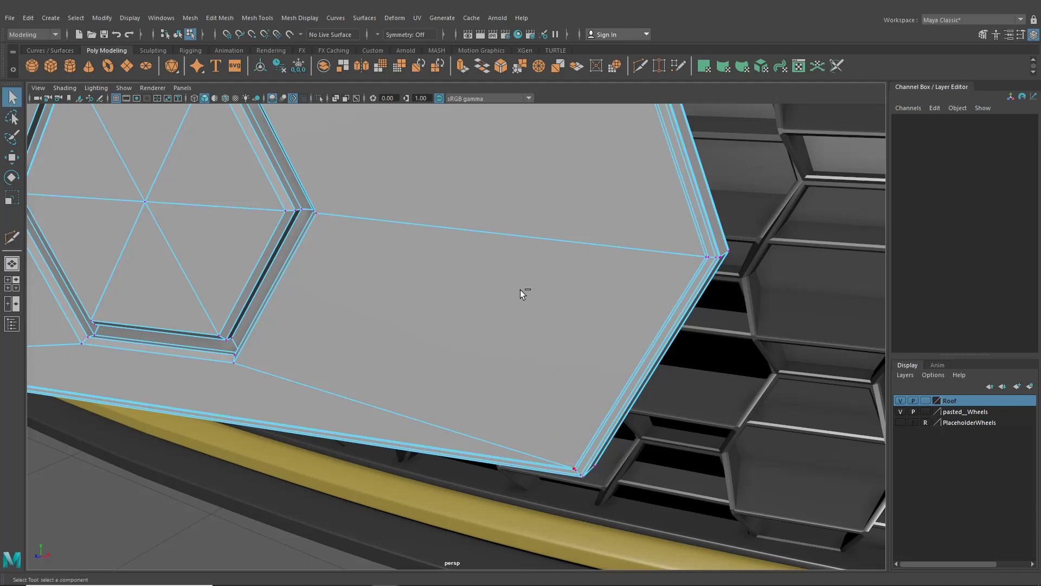
Delete the supporting edge loops inserted along the plate's outer border.
key(F8)
alt+drag(571, 253, 546, 374)
right_drag(545, 272, 542, 243)
click(612, 398)
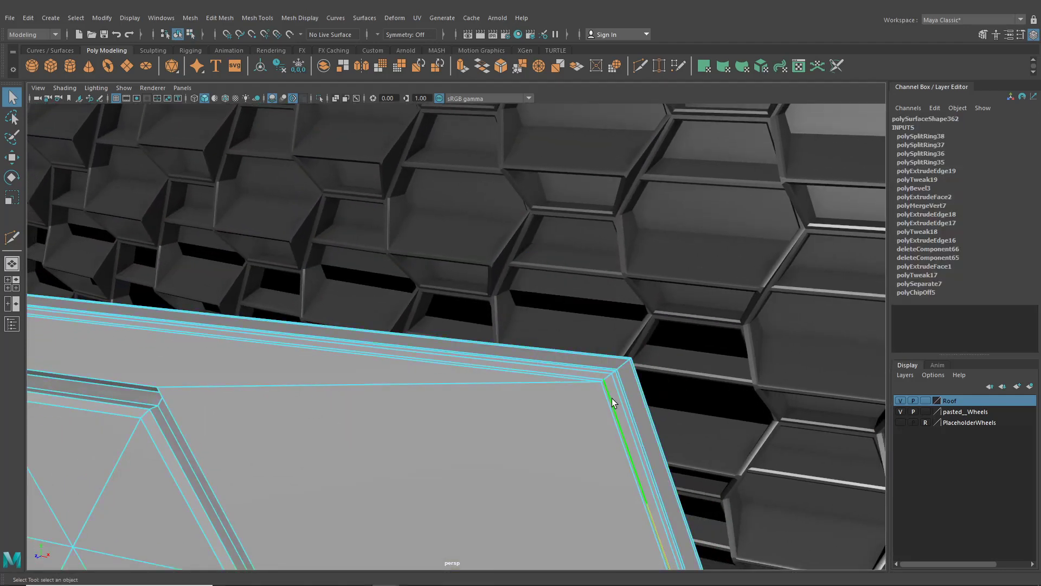
click(638, 389)
key(w)
key(Delete)
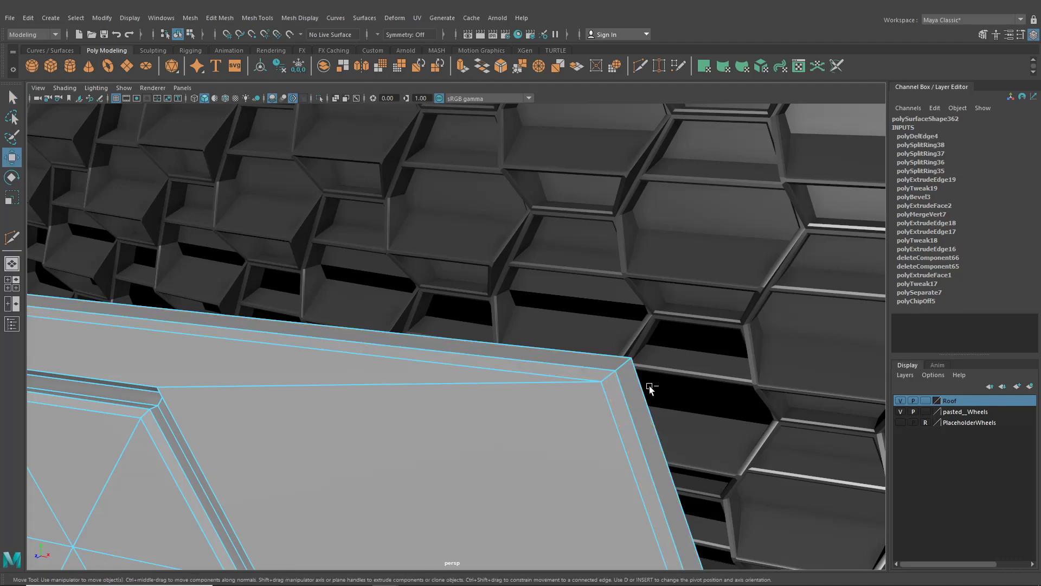
Examine the edge layout along the plate's upper border and at both of its upper corners.
scroll(649, 388, down, 5)
scroll(649, 388, up, 6)
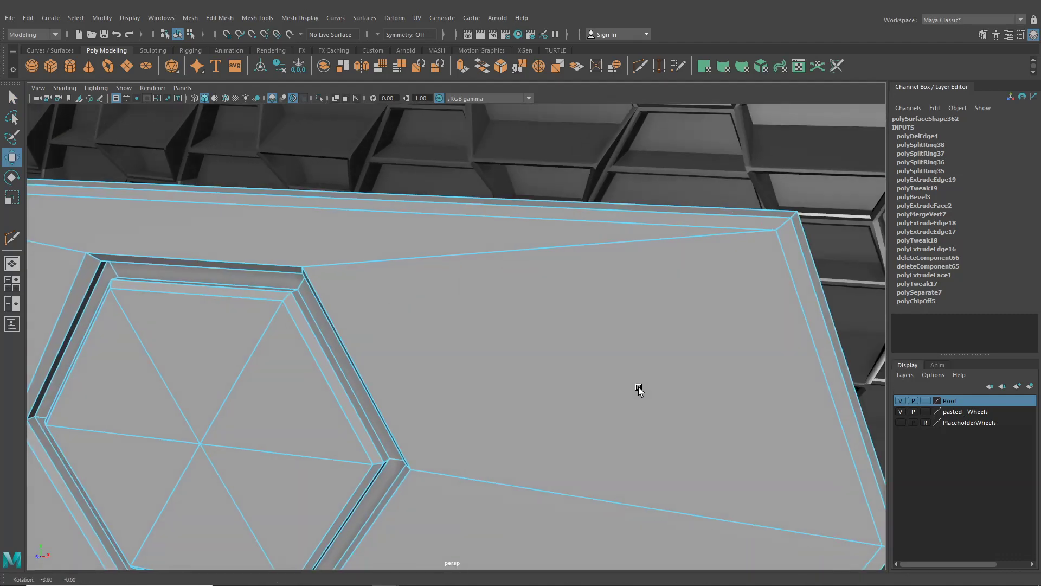
scroll(639, 387, down, 4)
alt+drag(636, 407, 647, 403)
alt+middle_drag(648, 402, 688, 398)
scroll(663, 401, up, 6)
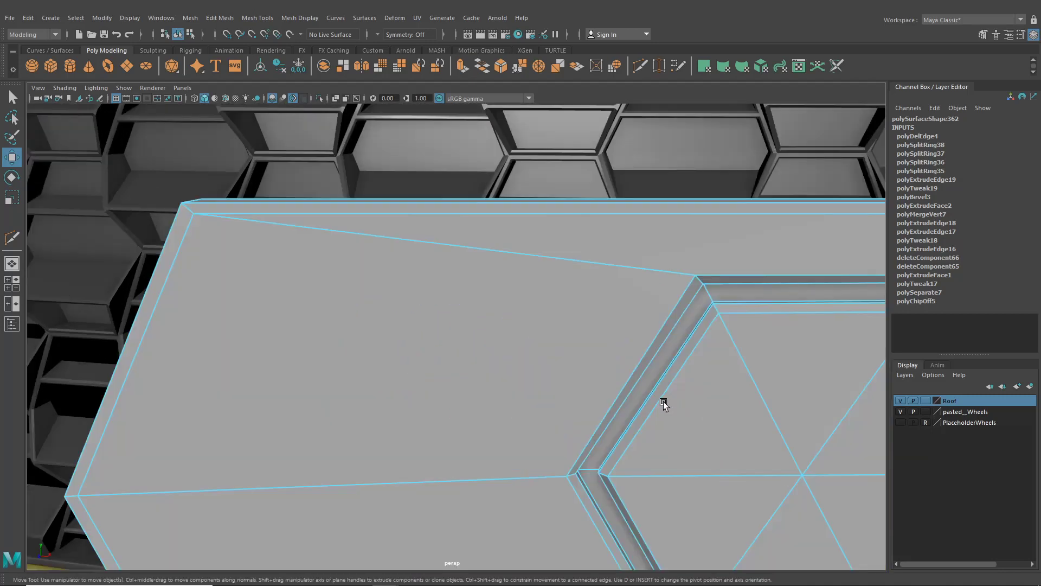
alt+middle_drag(386, 295, 477, 340)
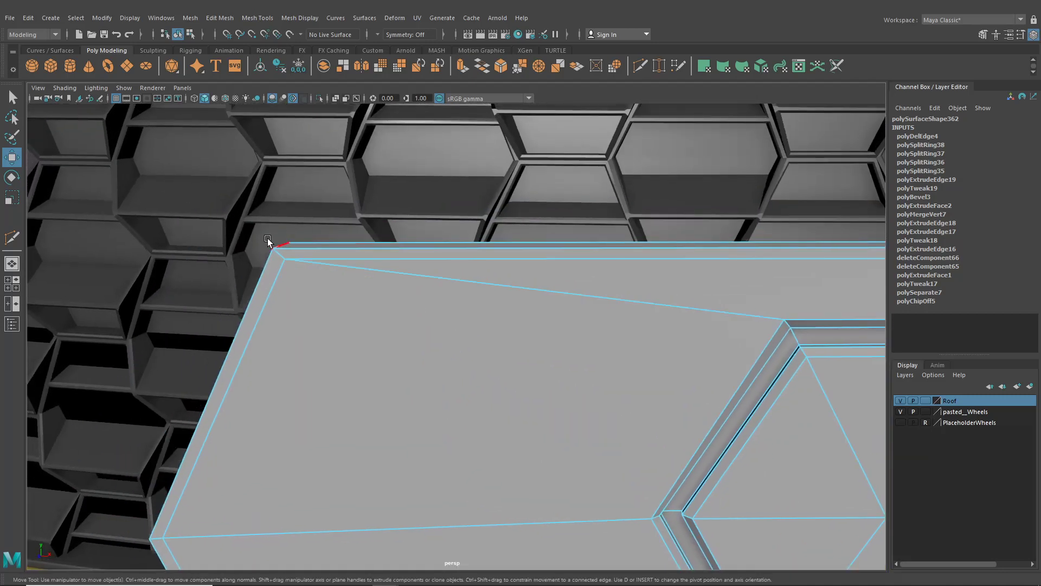
scroll(574, 309, down, 5)
scroll(569, 308, up, 5)
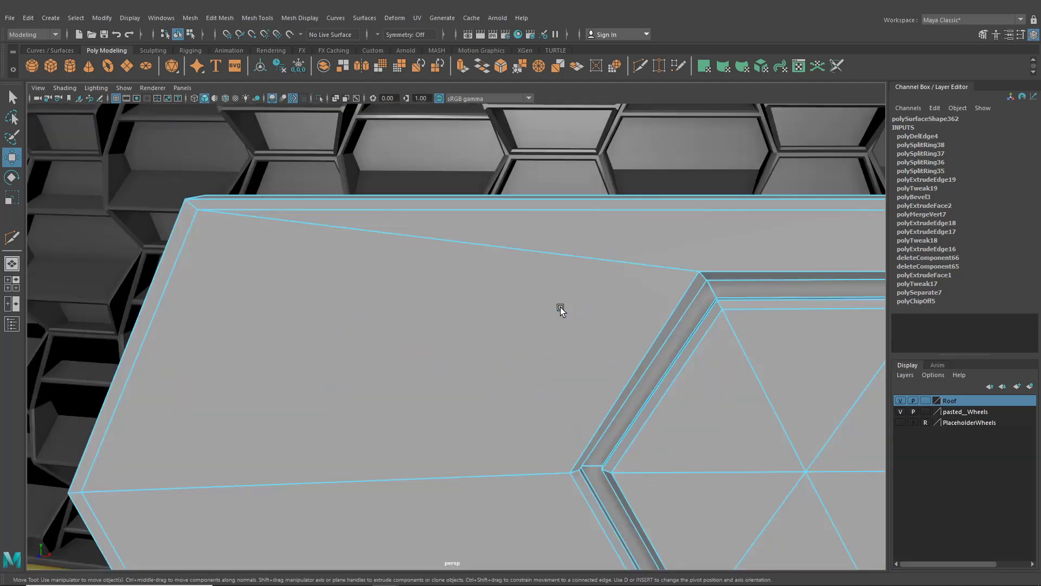
Delete the six large front faces between the plate's outer rim and the hexagonal sensor groove.
right_drag(516, 295, 540, 242)
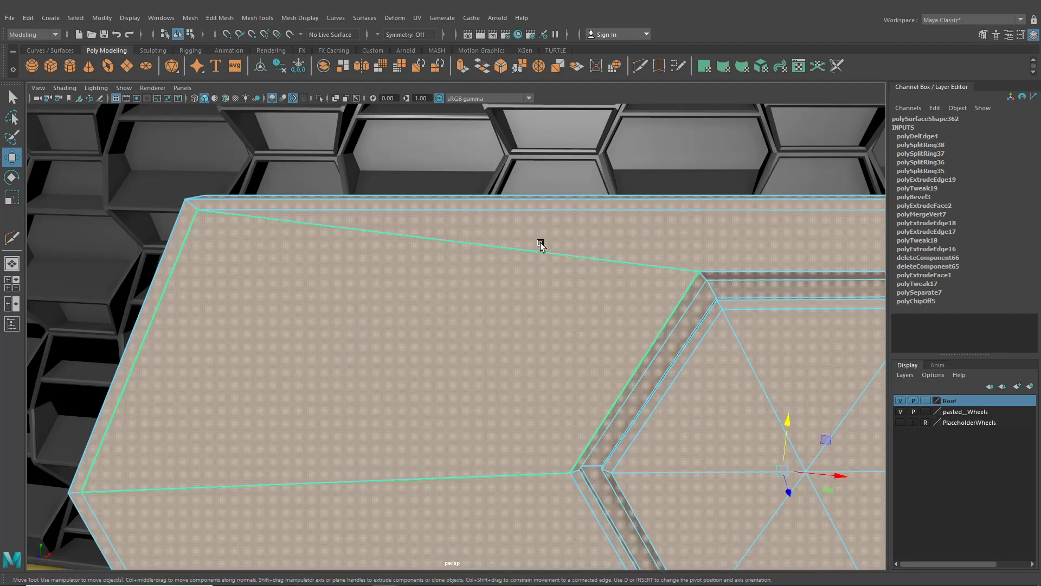
click(532, 283)
alt+middle_drag(481, 469, 486, 431)
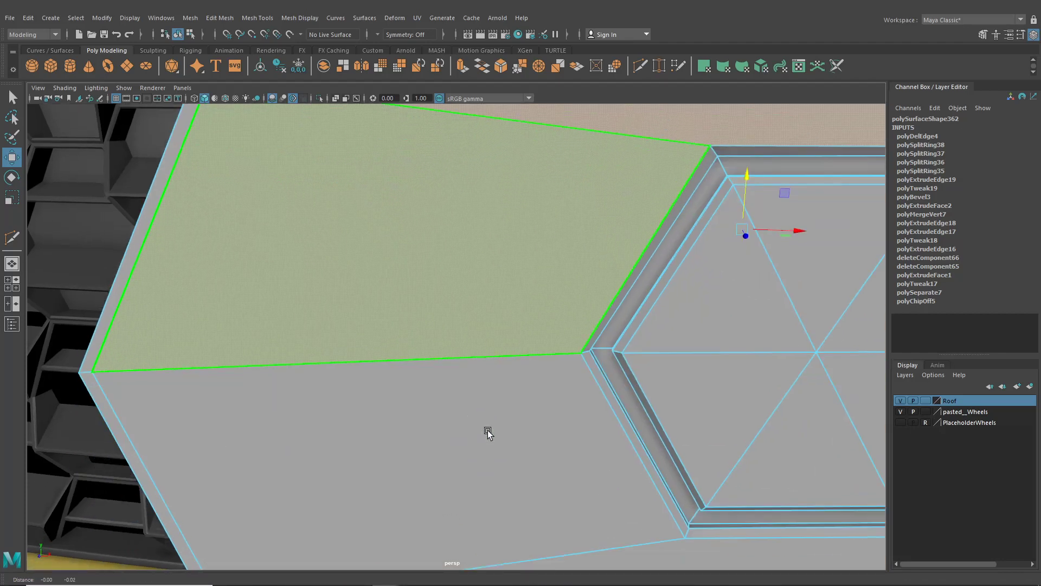
scroll(486, 431, down, 5)
shift+click(437, 366)
shift+click(560, 425)
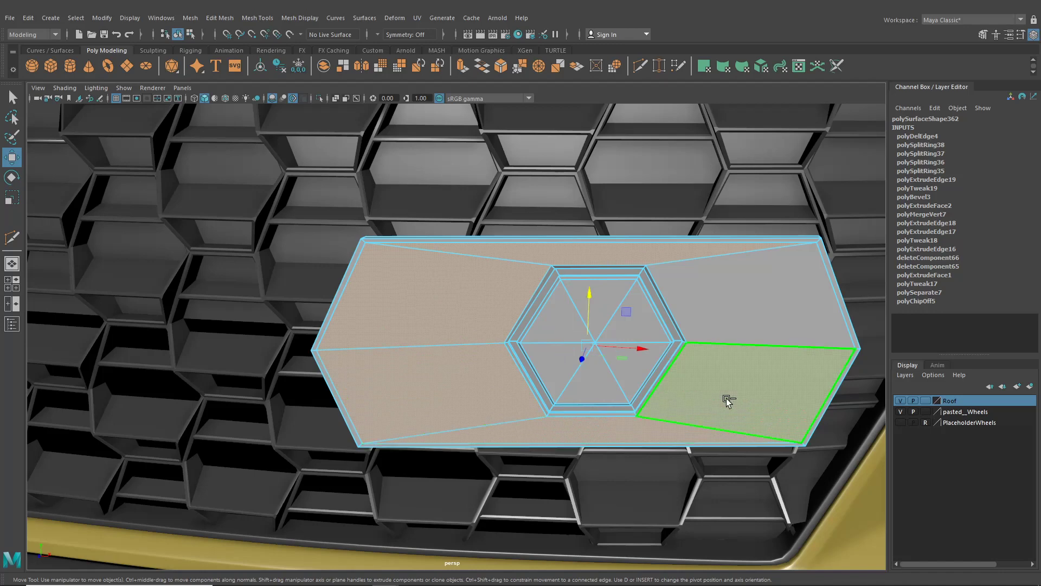
shift+click(725, 399)
shift+click(736, 324)
key(Delete)
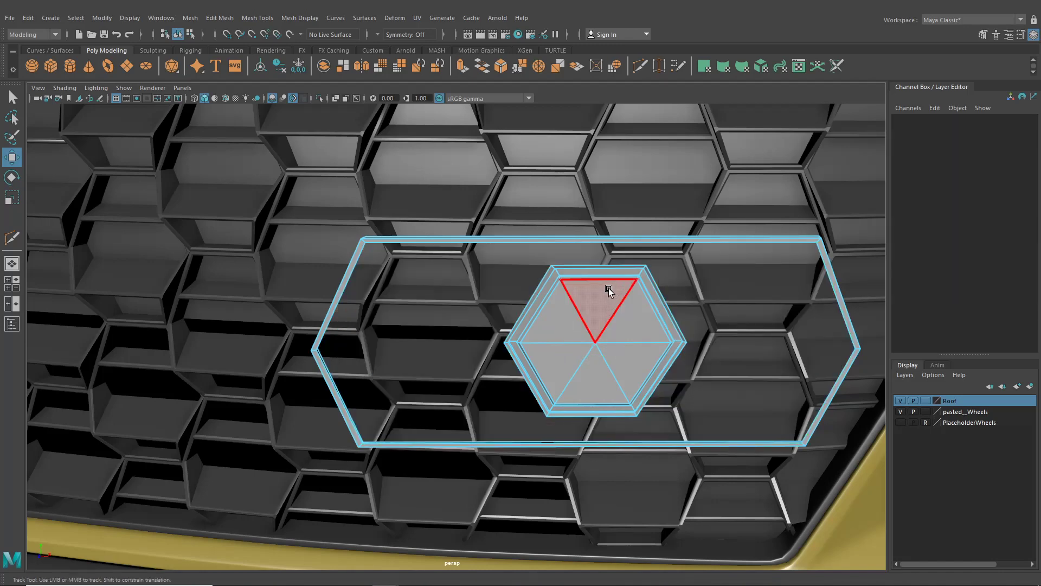
Cut new edges across the front and side of the rim close to its upper-left corner with Multi-Cut.
scroll(513, 288, up, 5)
mouse_move(551, 318)
alt+mouse_down()
mouse_move(565, 309)
mouse_move(556, 336)
mouse_move(578, 333)
mouse_move(564, 304)
alt+mouse_up()
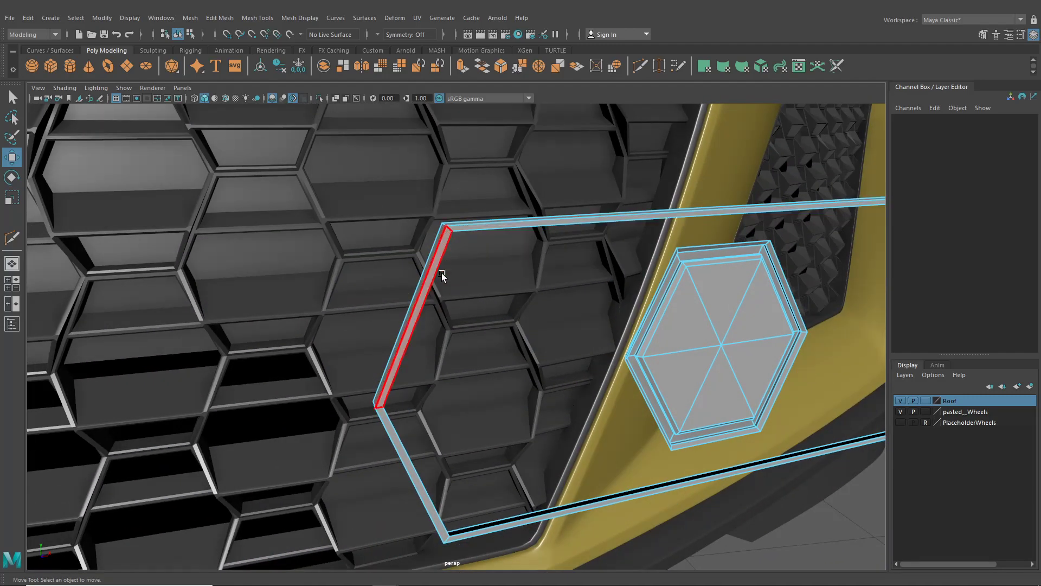
alt+drag(437, 323, 454, 310)
alt+right_drag(454, 310, 492, 354)
click(637, 67)
alt+right_drag(426, 192, 443, 254)
click(451, 245)
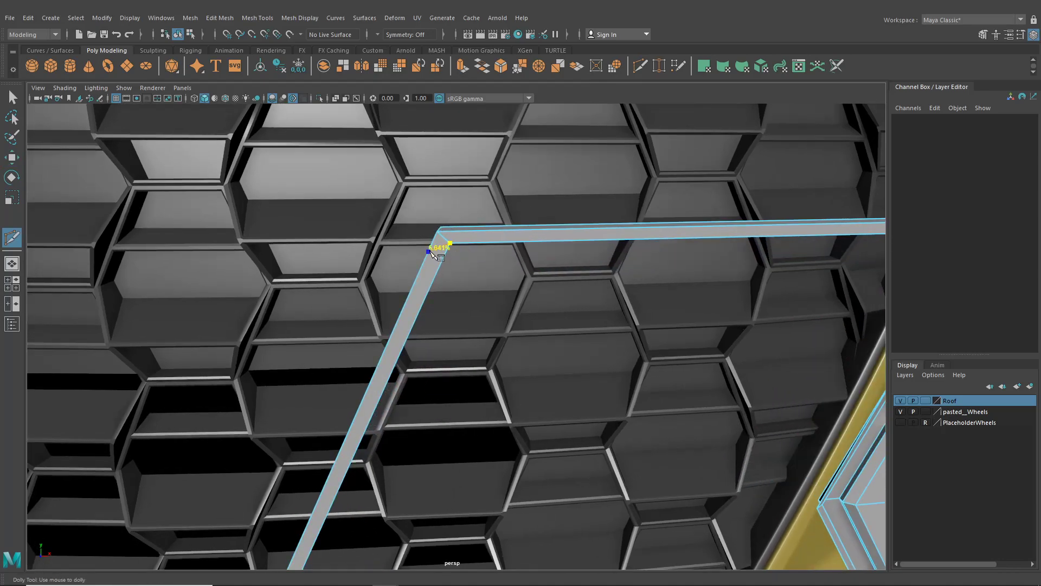
alt+right_drag(445, 282, 426, 255)
alt+drag(425, 255, 431, 306)
alt+right_drag(431, 306, 434, 376)
alt+drag(435, 375, 443, 321)
alt+right_drag(443, 321, 411, 321)
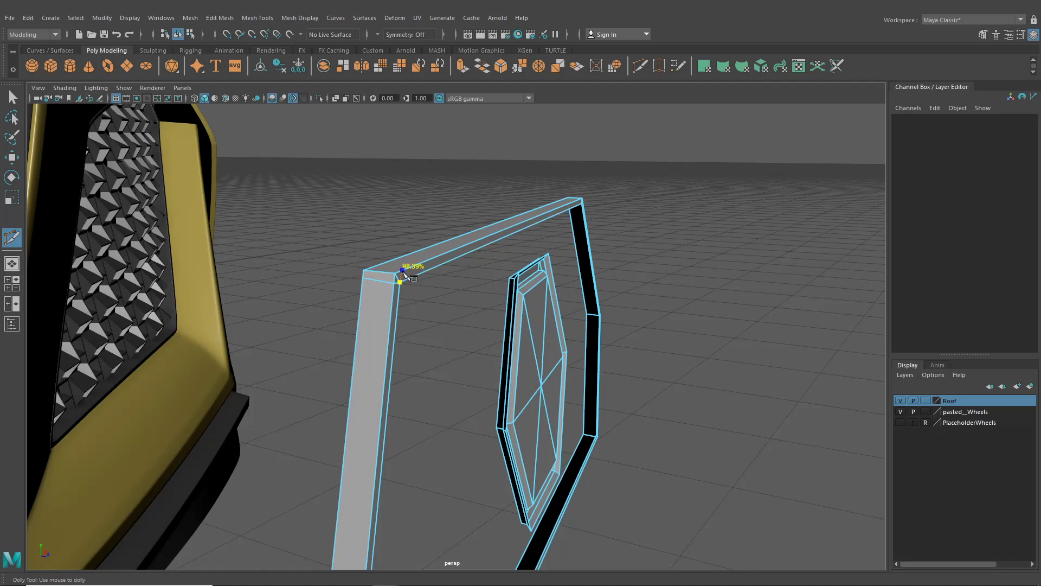
click(371, 270)
right_click(372, 270)
Delete the old diagonal edge at the rim's upper-left corner.
scroll(418, 301, down, 5)
alt+drag(427, 309, 355, 319)
scroll(417, 343, up, 4)
alt+middle_drag(356, 319, 420, 347)
scroll(423, 347, down, 6)
scroll(420, 347, up, 1)
click(12, 97)
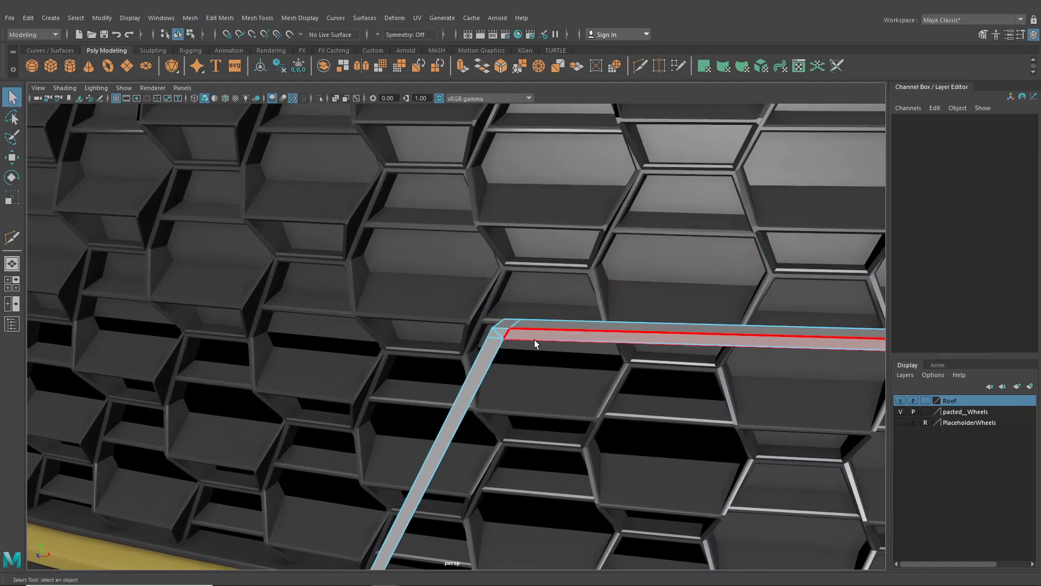
right_drag(521, 275, 491, 271)
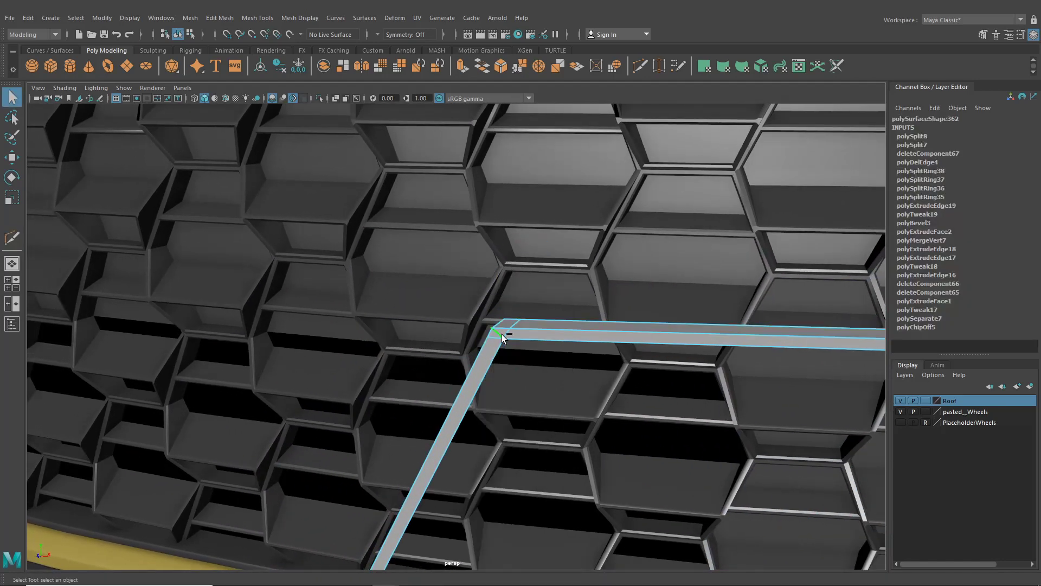
key(Delete)
Cut new edges across the front and side of the rim close to its upper-right corner with Multi-Cut.
scroll(666, 379, down, 4)
scroll(590, 418, up, 6)
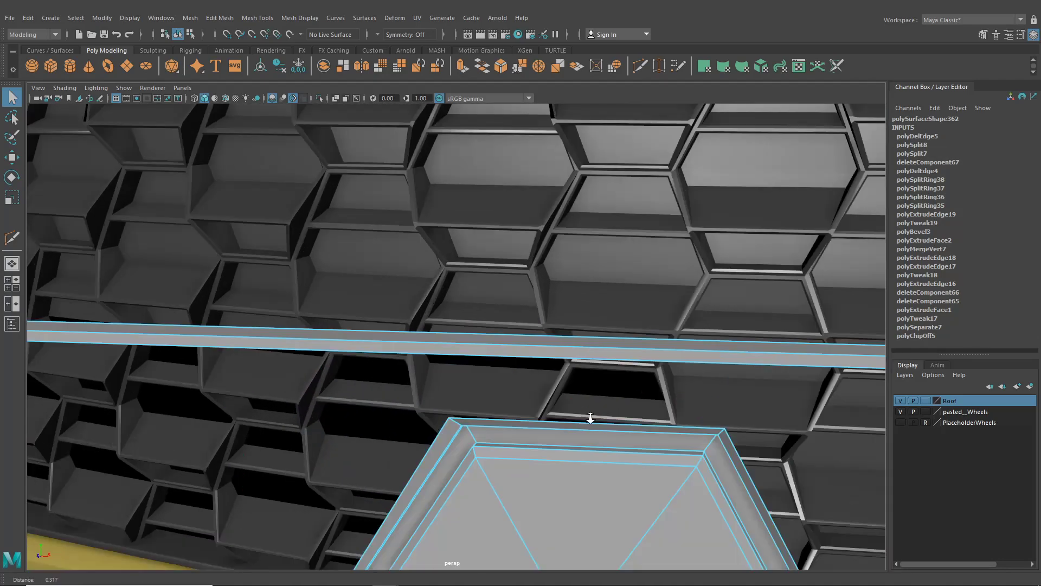
scroll(591, 417, up, 1)
alt+middle_drag(591, 418, 534, 395)
scroll(542, 386, down, 5)
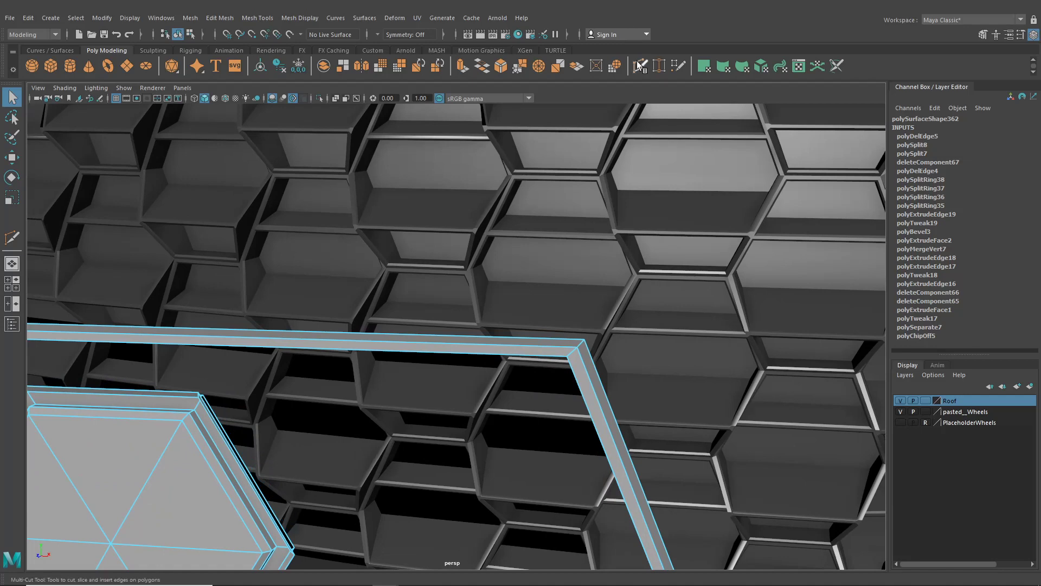
click(638, 65)
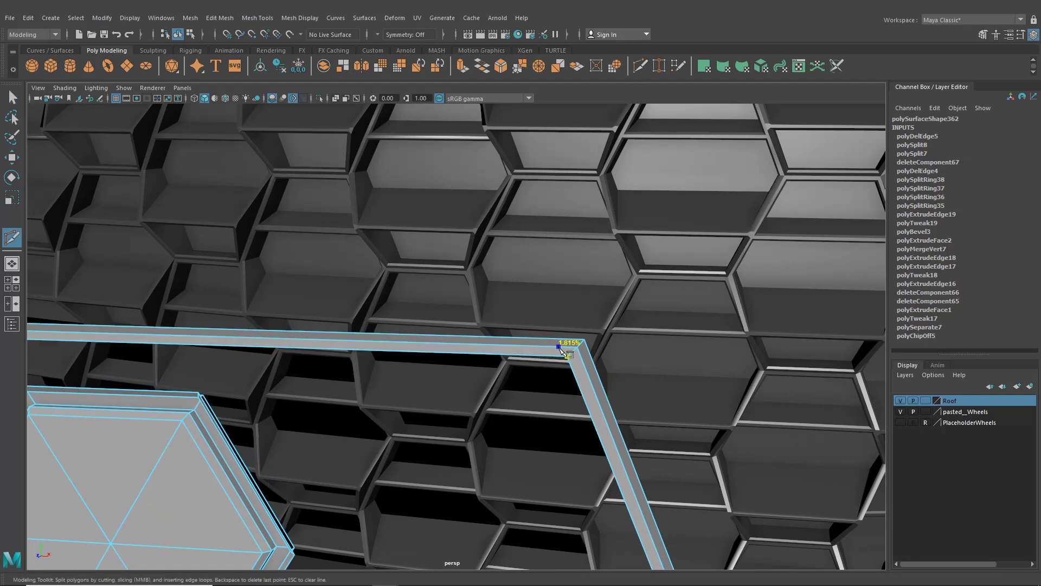
click(569, 351)
drag(558, 339, 578, 343)
key(Return)
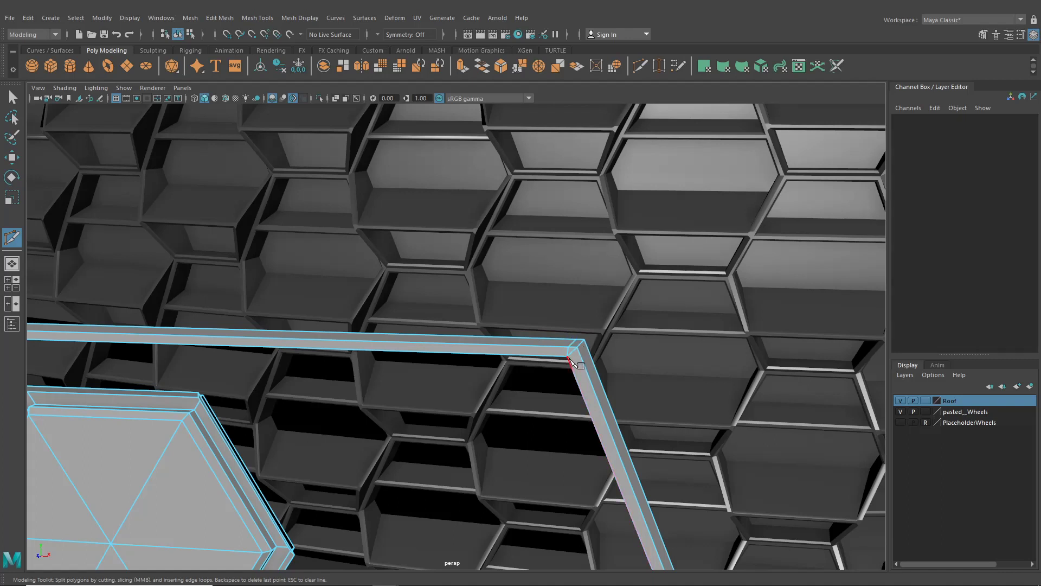
click(579, 359)
key(q)
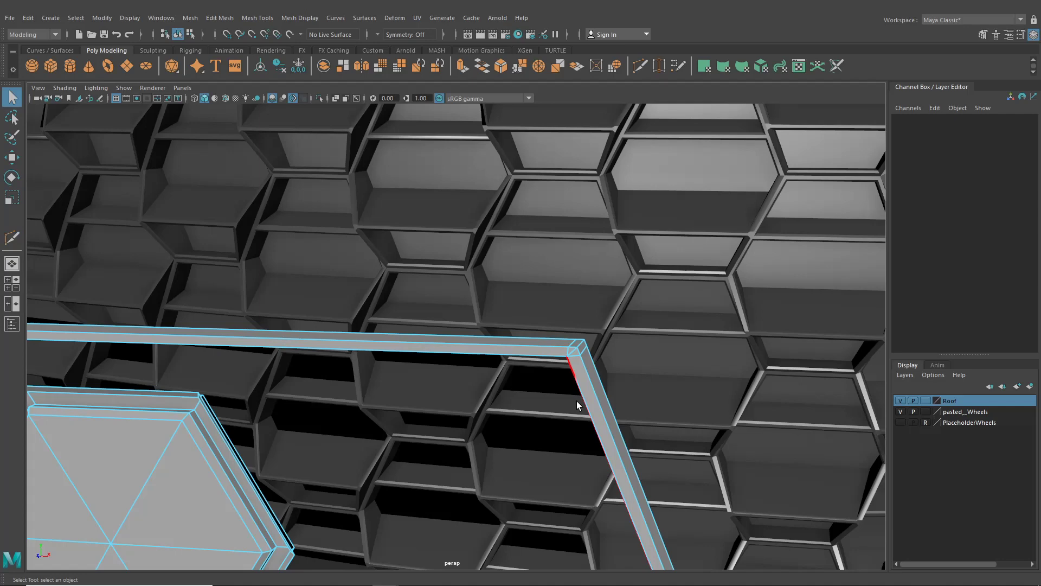
Delete the old diagonal edge at the rim's upper-right corner.
click(575, 353)
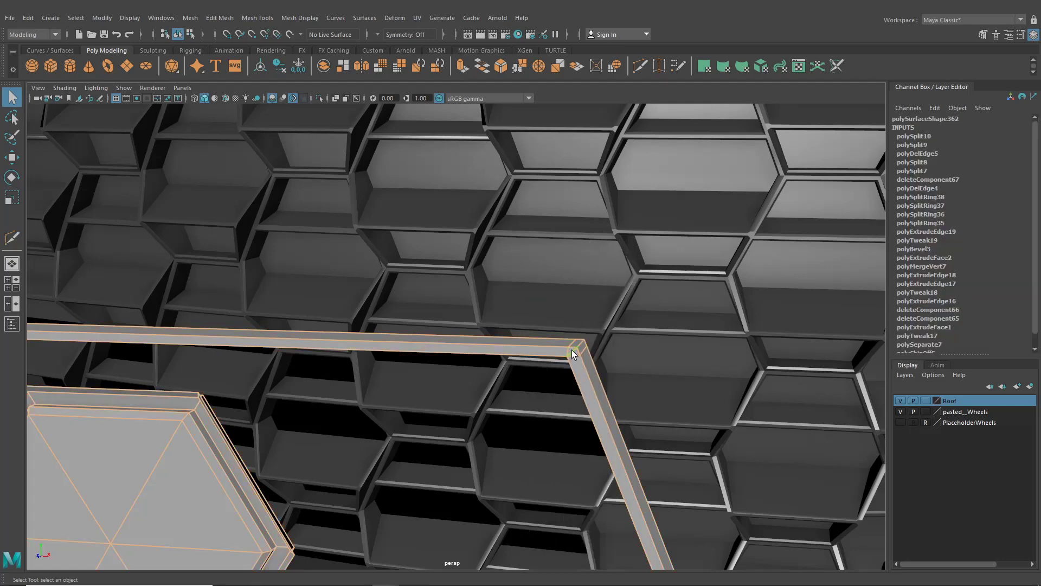
click(614, 386)
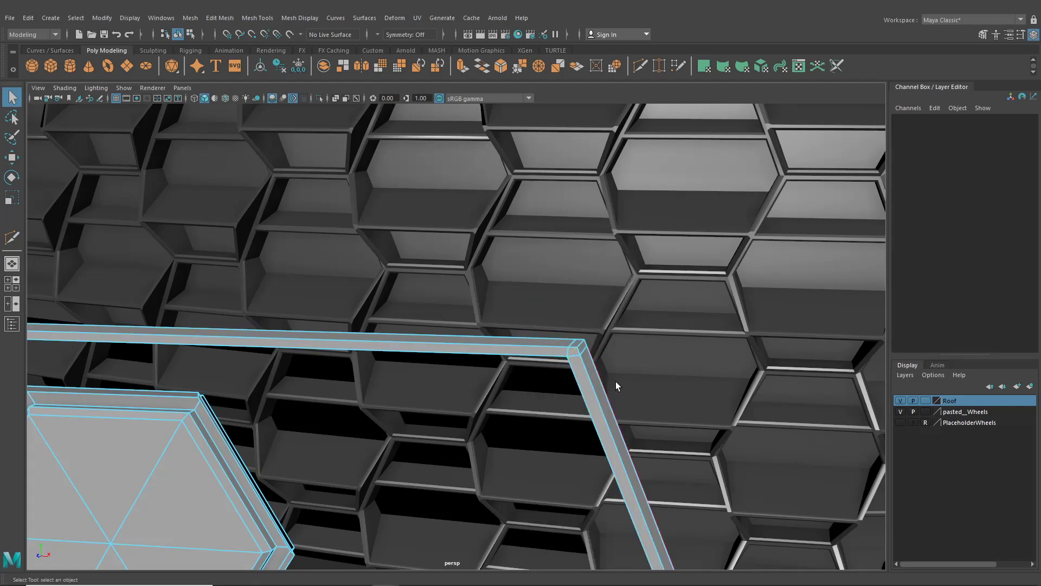
alt+right_drag(616, 382, 594, 352)
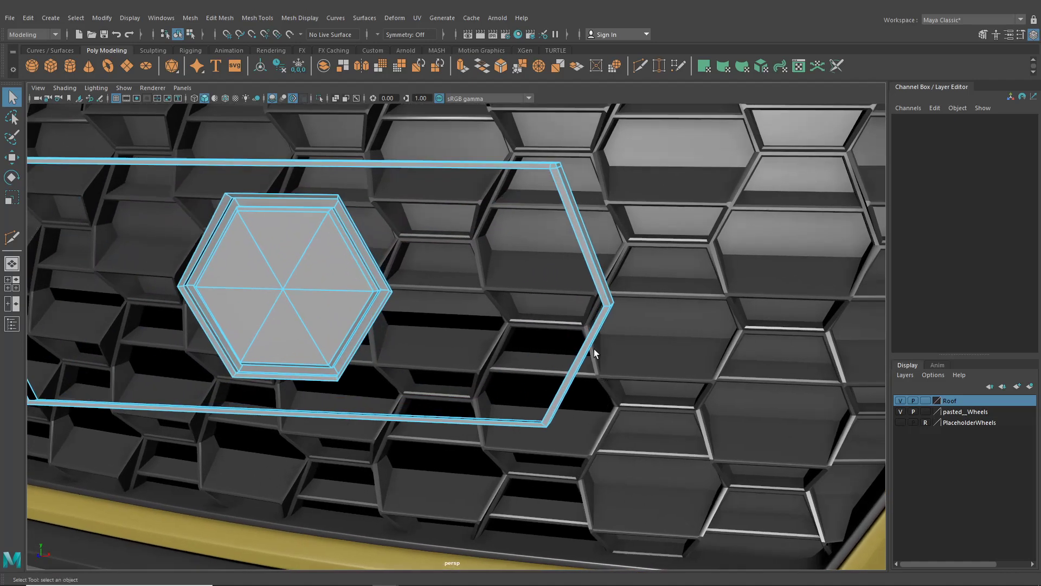
alt+middle_drag(591, 346, 565, 340)
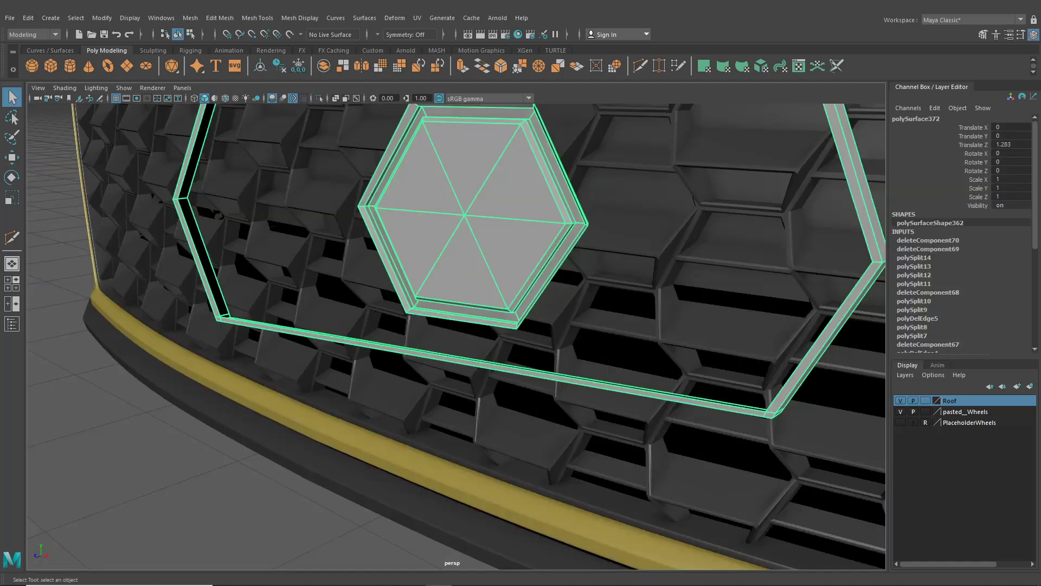
Check the sensor plate's rim in smooth preview, then restore its unsmoothed display.
alt+drag(409, 376, 445, 374)
key(3)
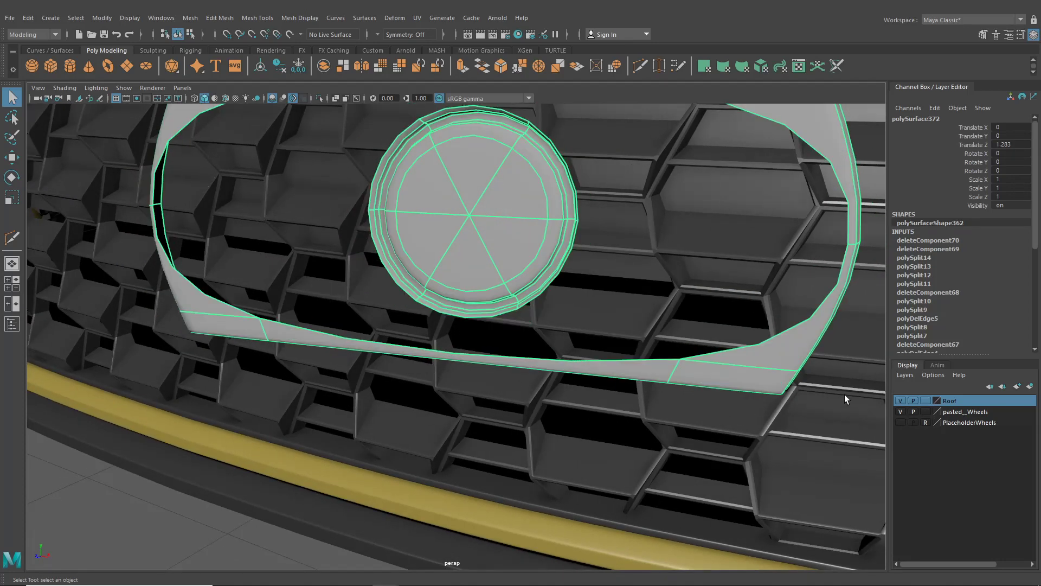
key(1)
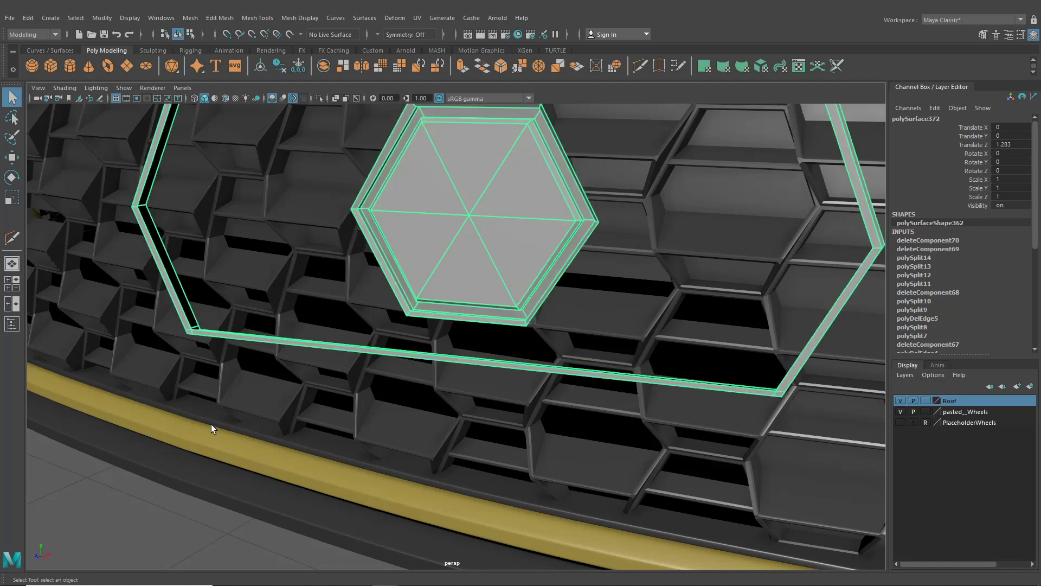
Bevel the corner edge at the rim's right-hand point with a fraction of 0.01.
alt+drag(607, 322, 511, 333)
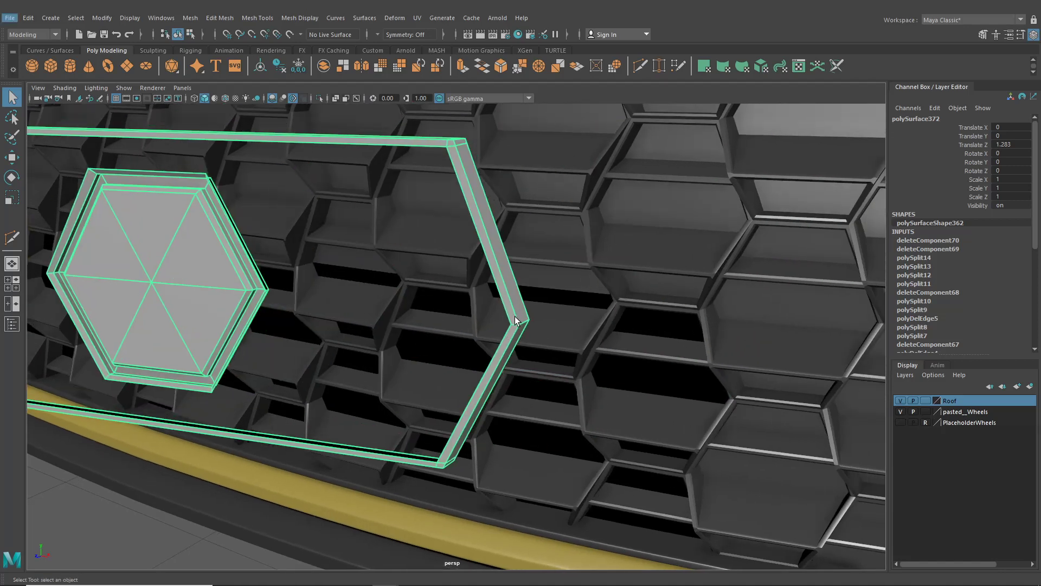
alt+right_drag(515, 320, 535, 305)
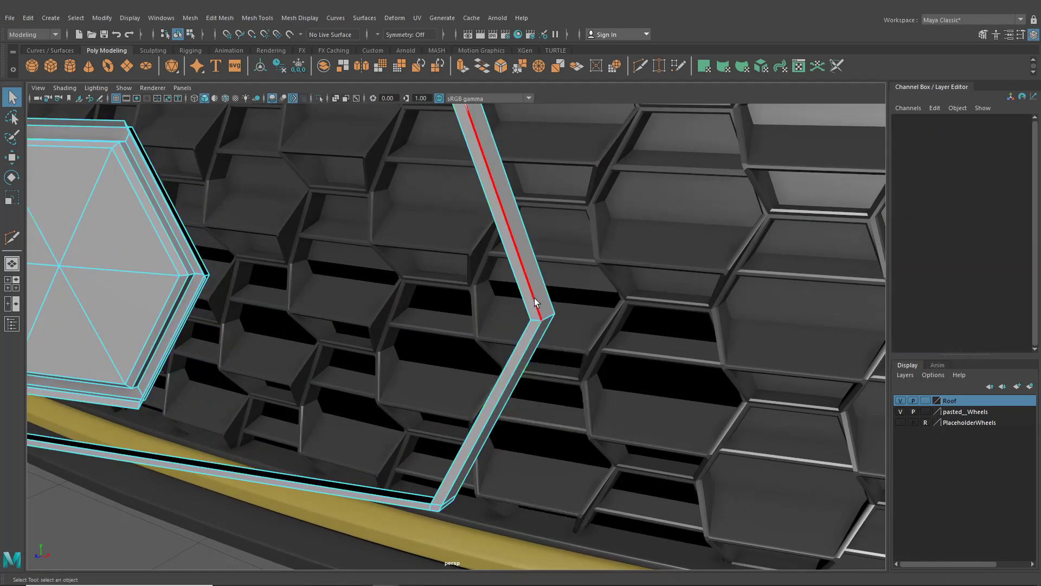
click(552, 322)
click(227, 21)
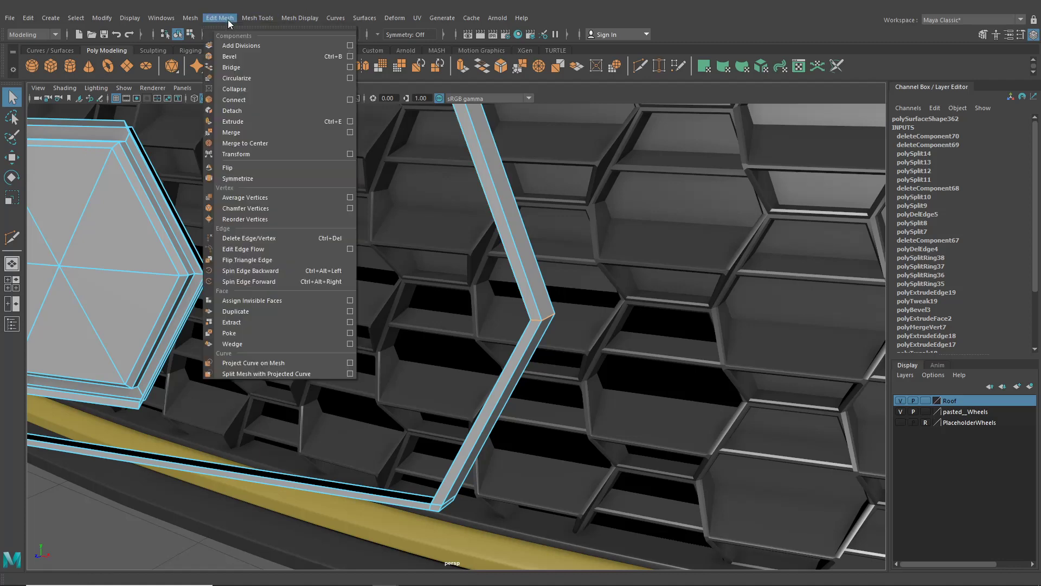
click(229, 56)
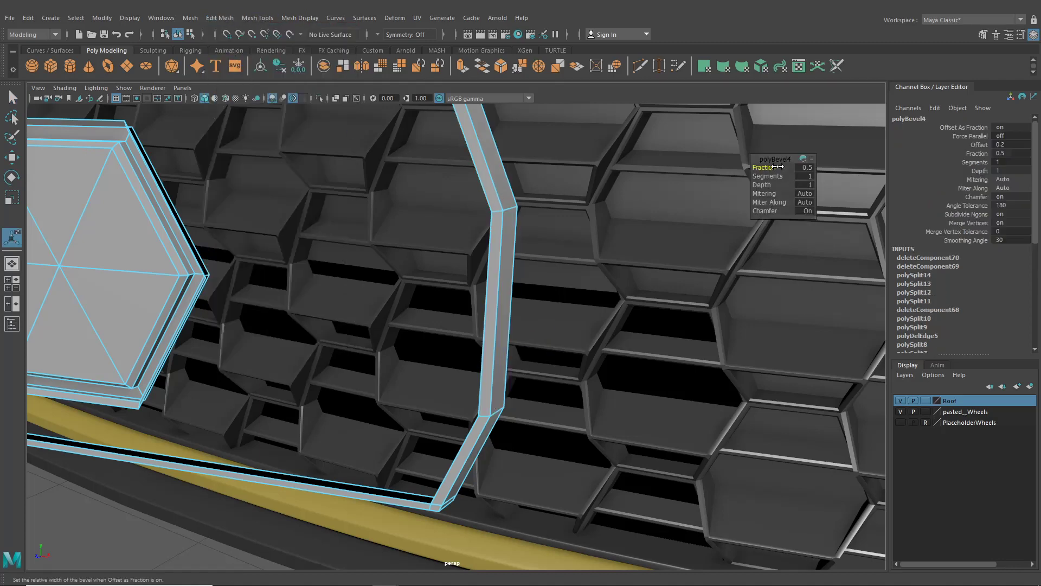
drag(779, 166, 776, 166)
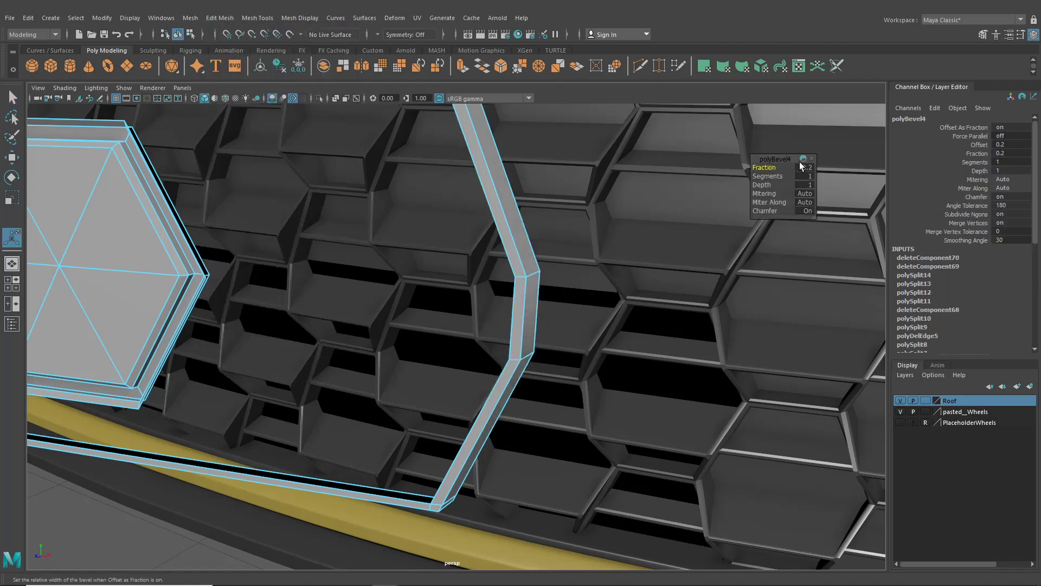
click(803, 168)
text(0.01)
key(Return)
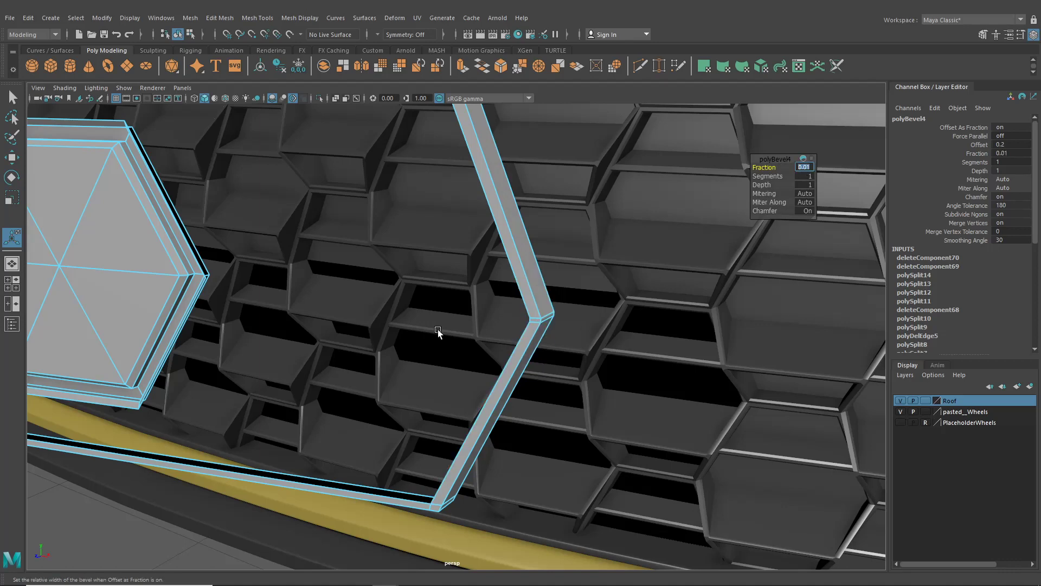
Bevel the corner edge at the rim's left-hand point with a fraction of 0.01.
alt+middle_drag(437, 330, 547, 373)
scroll(492, 367, up, 5)
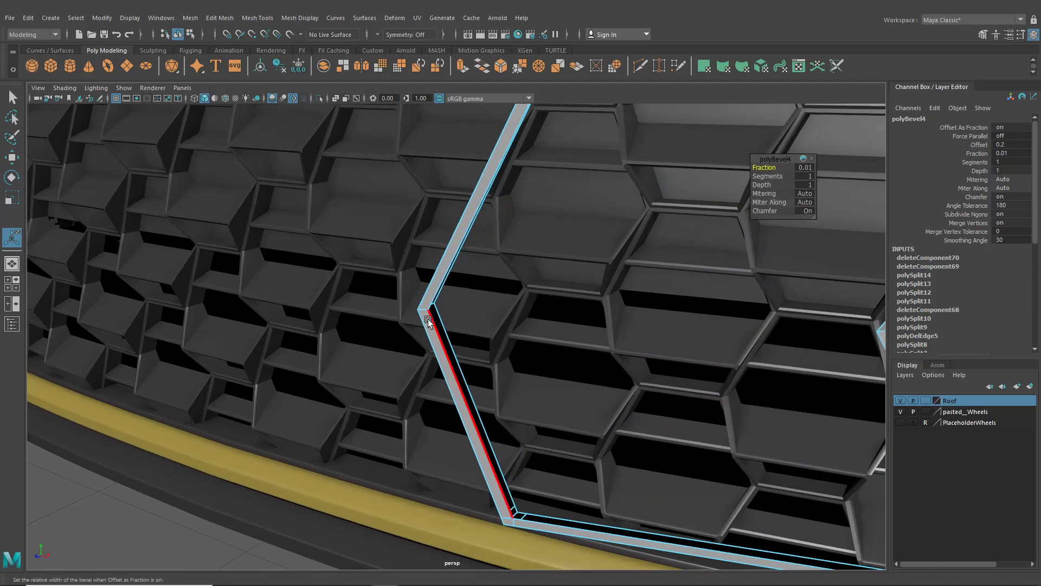
click(424, 310)
key(ctrl+b)
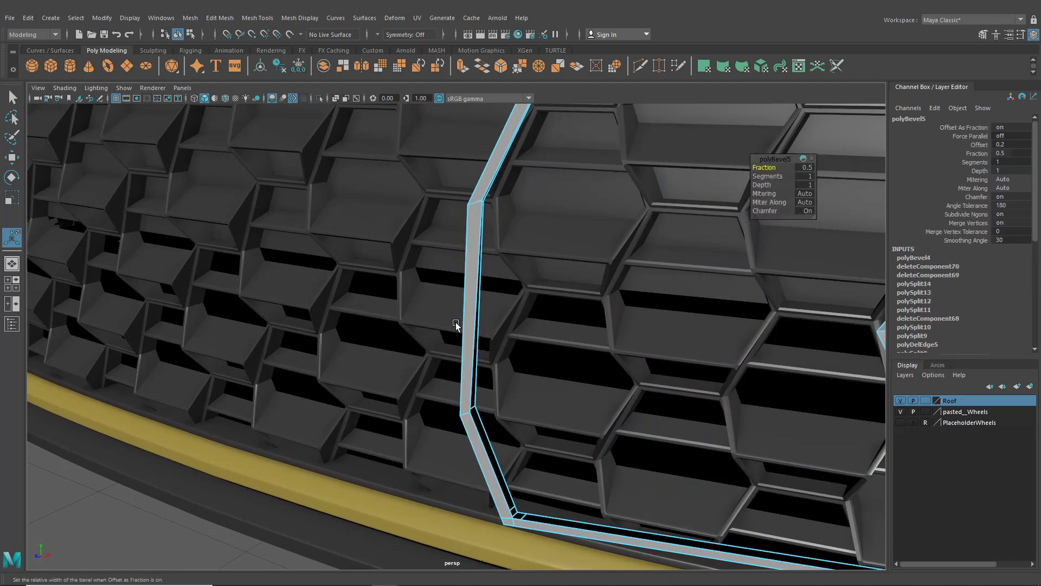
click(811, 169)
text(0.0)
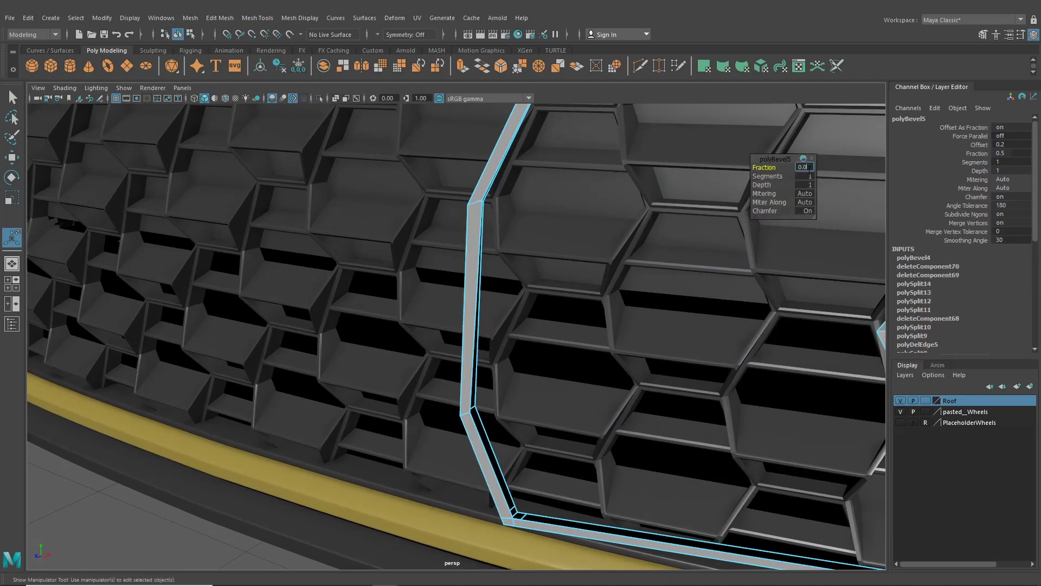
text(1)
key(Return)
Extrude the rim's inner front border edges inward by about 0.01 to form a flat strip around the opening.
alt+drag(490, 328, 594, 310)
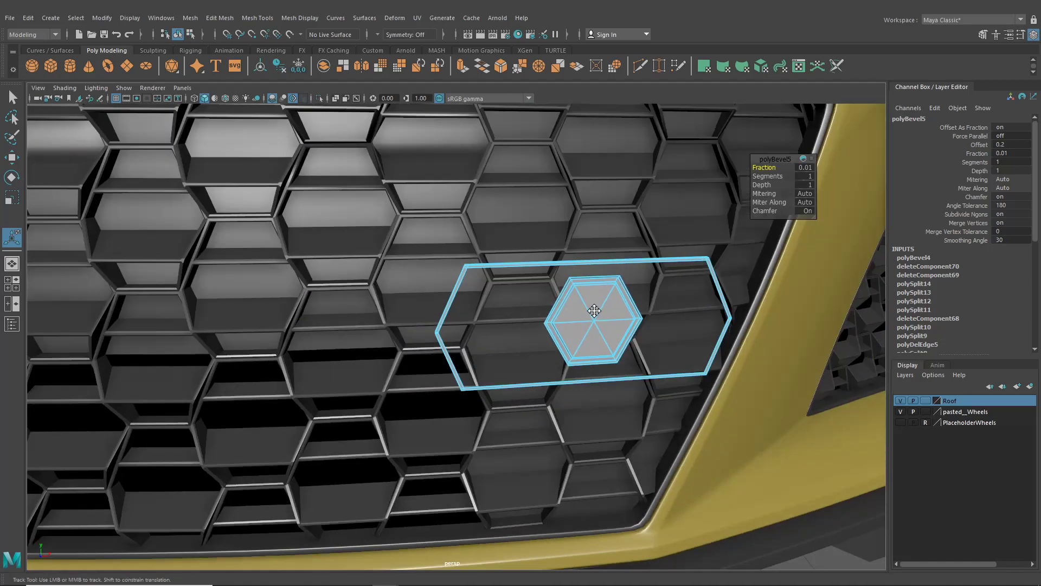
scroll(592, 316, up, 5)
alt+middle_drag(586, 324, 542, 371)
right_drag(398, 224, 403, 203)
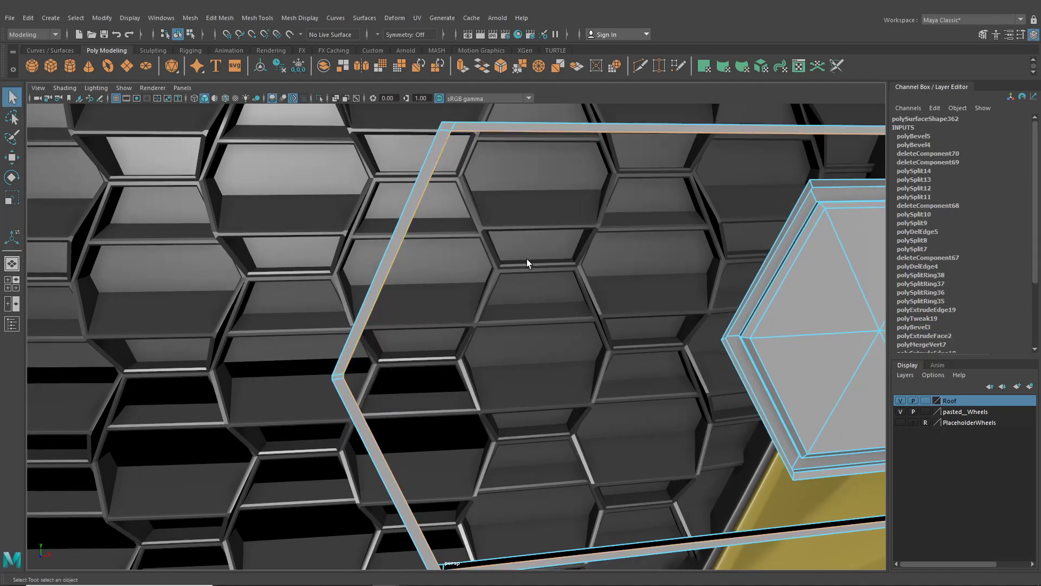
alt+middle_drag(526, 259, 485, 272)
key(ctrl+e)
alt+middle_drag(628, 303, 599, 220)
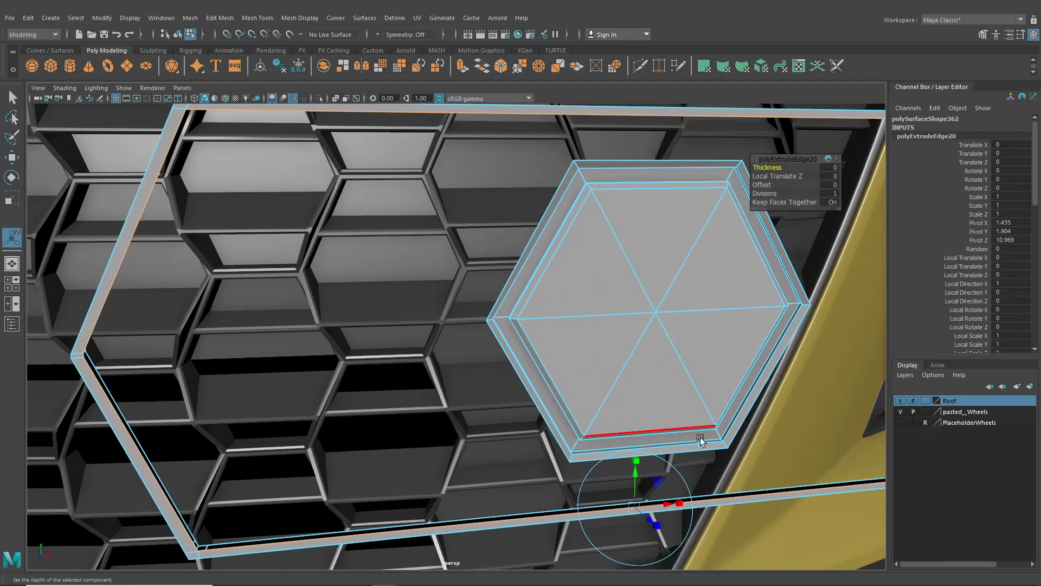
drag(635, 480, 634, 442)
key(q)
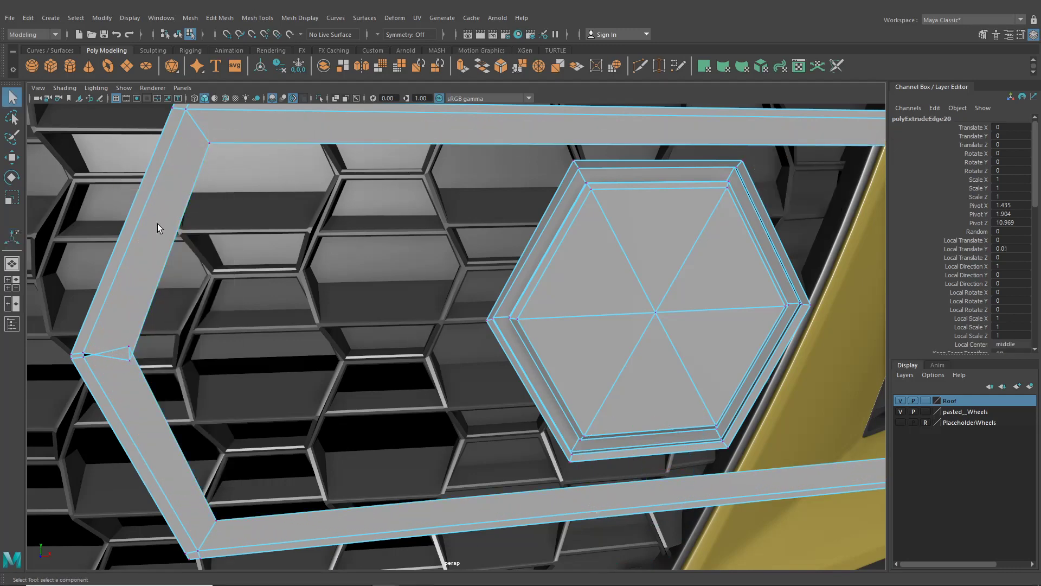
Merge the two inner vertices at the strip's left-hand point.
drag(129, 360, 130, 362)
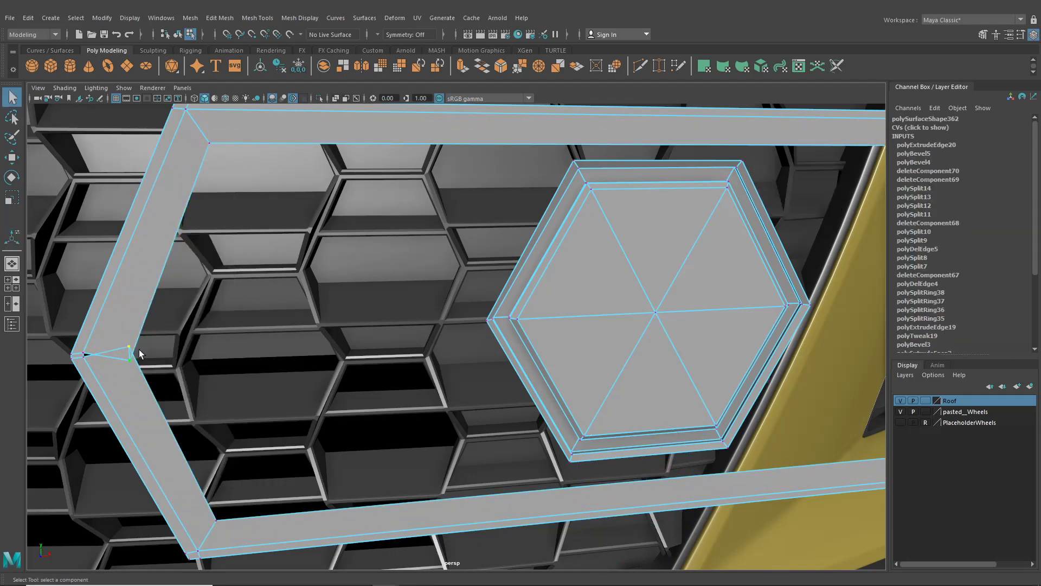
click(313, 20)
mouse_move(249, 22)
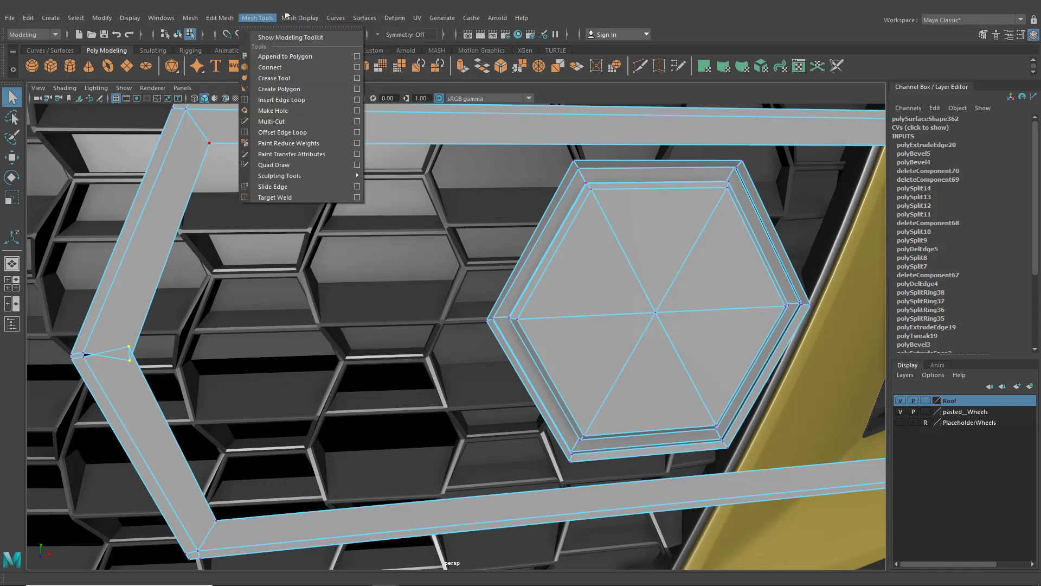
click(254, 140)
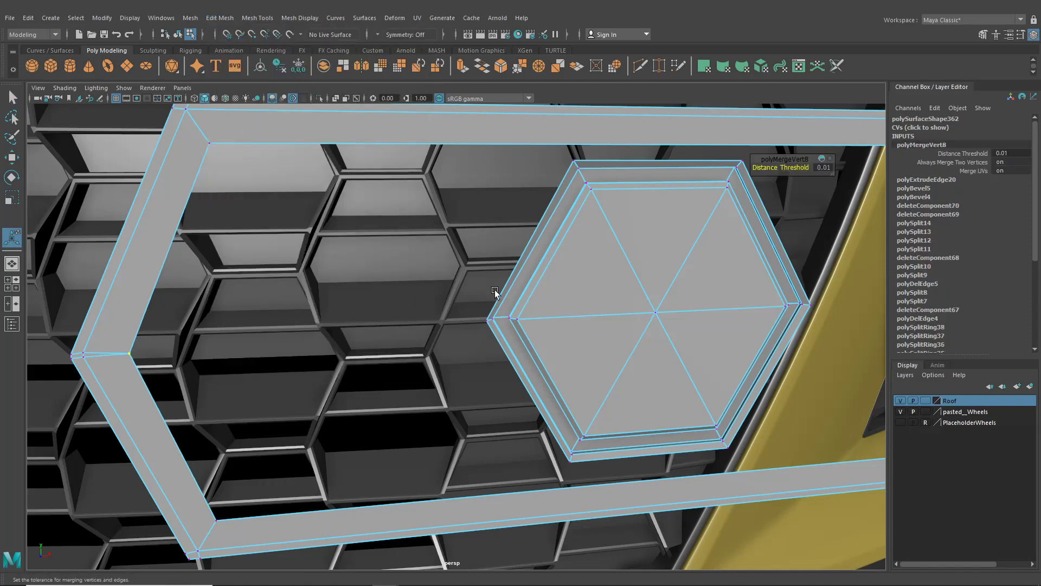
Target-weld the strip's inner vertices at both side points and both lower corners to the matching hexagon corners.
alt+middle_drag(495, 293, 425, 307)
alt+drag(425, 307, 198, 264)
key(g)
click(667, 64)
alt+middle_drag(198, 264, 271, 279)
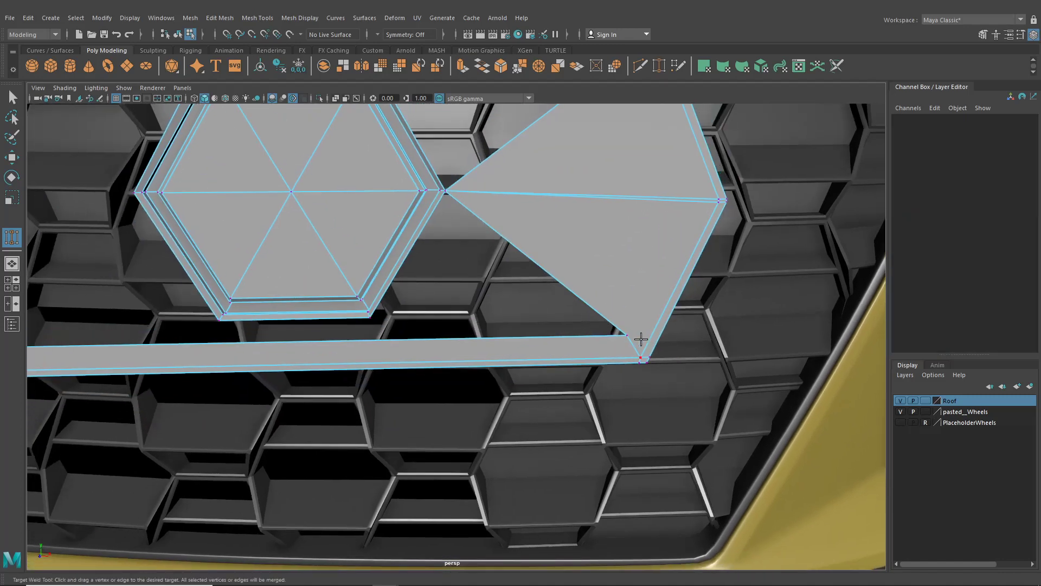
drag(569, 333, 632, 326)
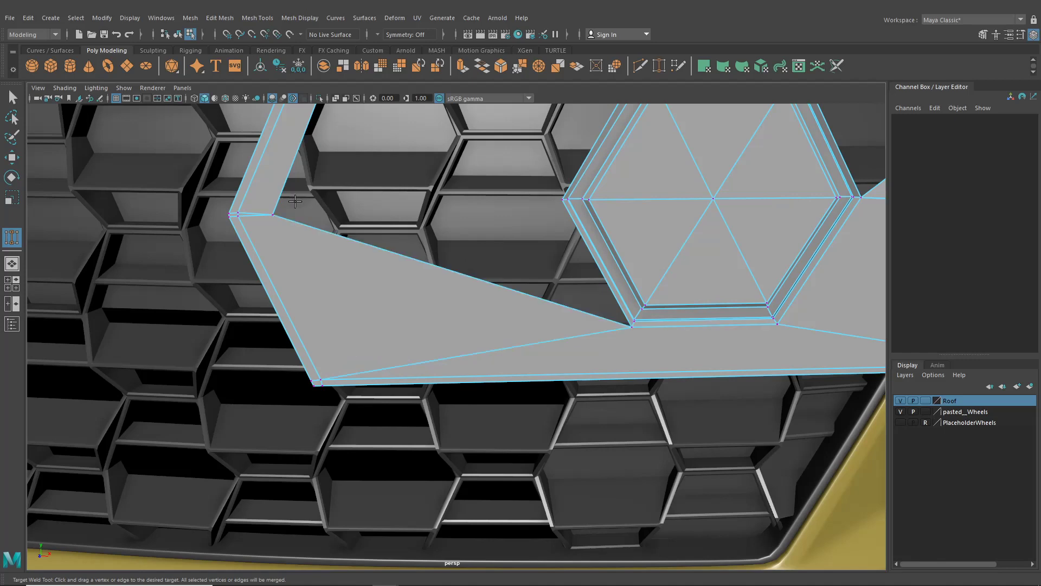
drag(550, 201, 562, 198)
Target-weld the strip's two upper inner corner vertices to the hexagon's upper corners, closing the front face.
alt+middle_drag(544, 164, 513, 221)
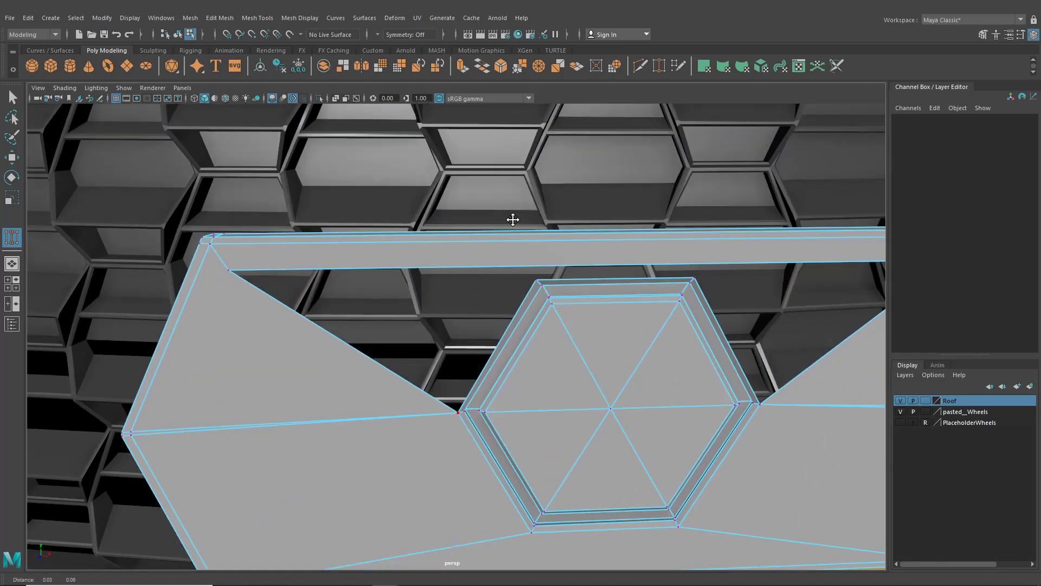
drag(520, 285, 543, 298)
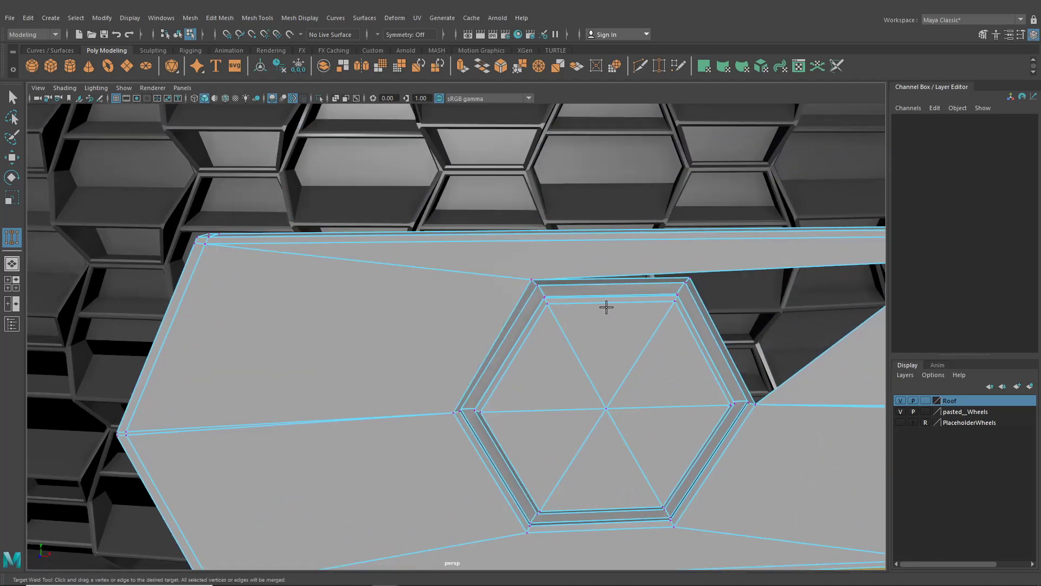
alt+middle_drag(539, 304, 533, 288)
drag(306, 274, 280, 280)
click(117, 34)
alt+middle_drag(281, 221, 320, 239)
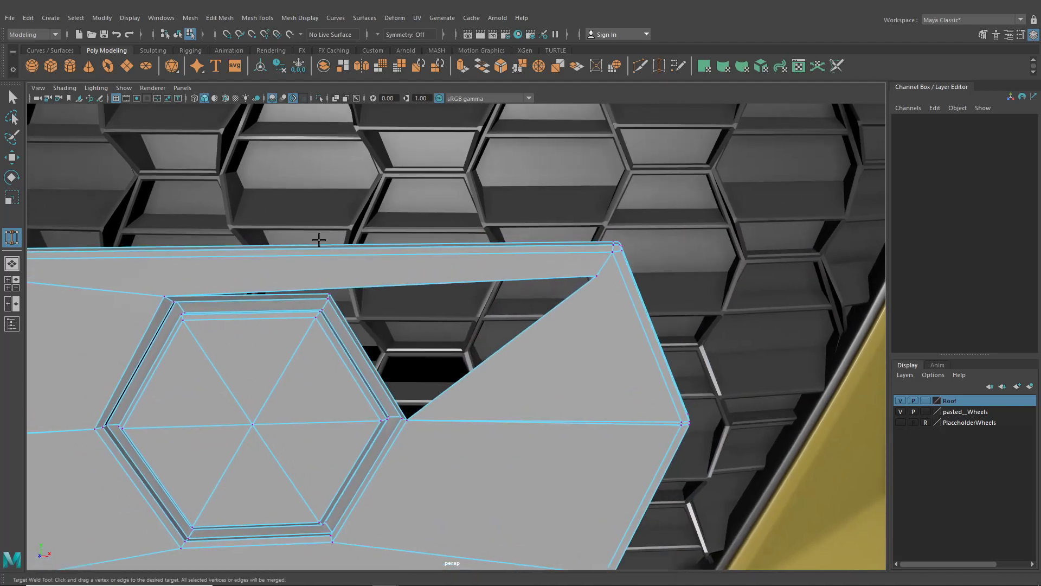
alt+right_drag(418, 283, 572, 296)
drag(651, 247, 261, 270)
Return to object mode and examine the smoothed sensor plate against the front grille.
click(13, 98)
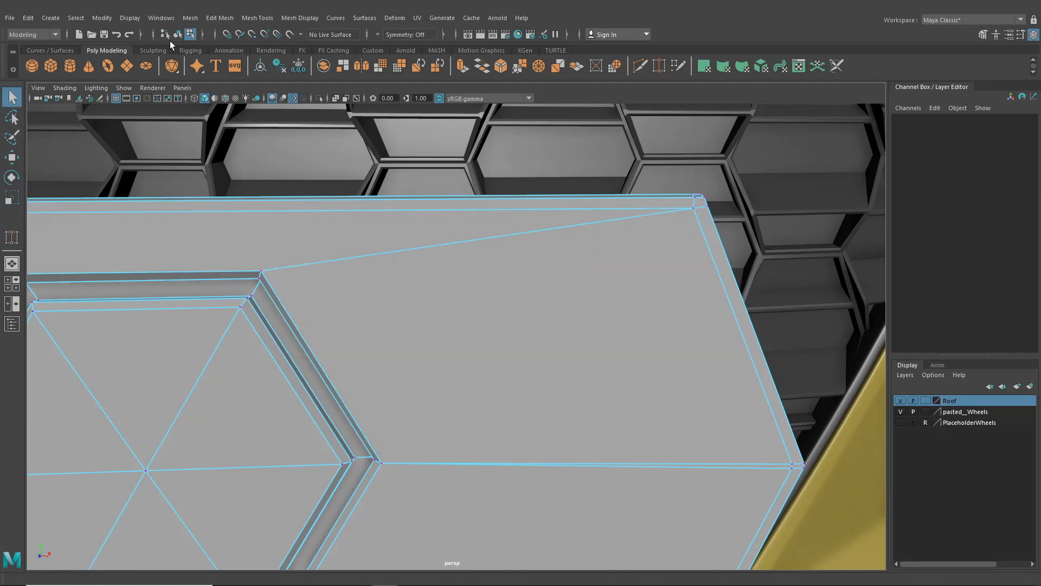
click(178, 34)
key(f)
scroll(350, 298, down, 5)
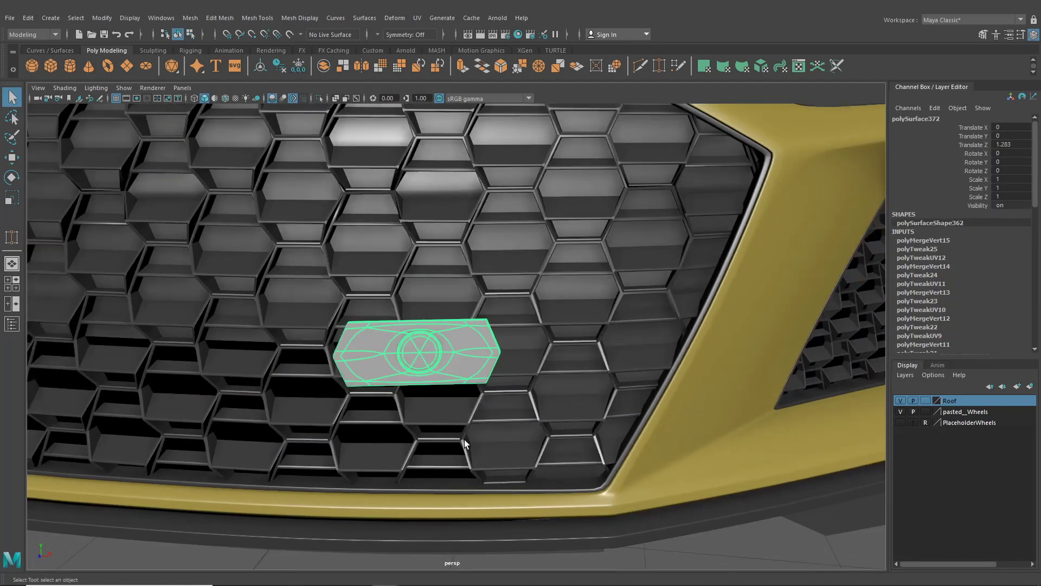
click(669, 538)
alt+drag(483, 411, 370, 373)
alt+right_drag(370, 373, 554, 348)
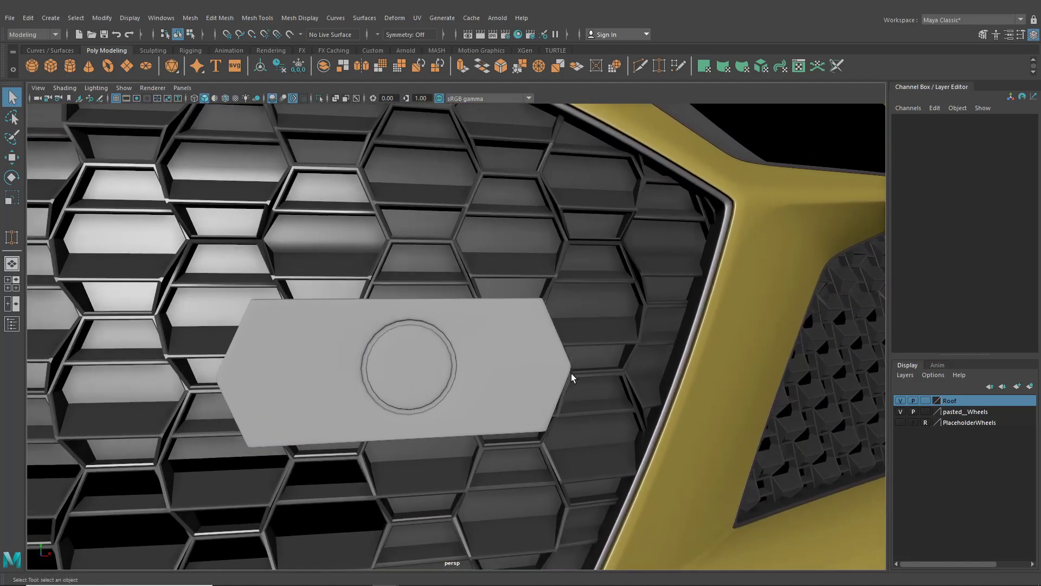
Insert a supporting edge loop around the sensor plate's outer rim and return to object mode.
alt+drag(443, 340, 464, 343)
scroll(464, 343, up, 5)
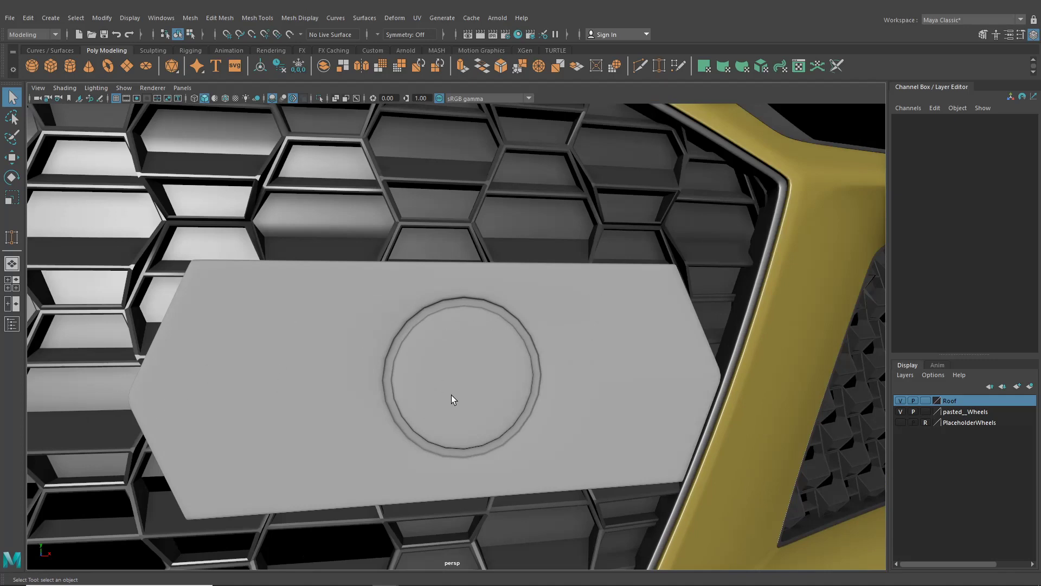
click(439, 390)
key(1)
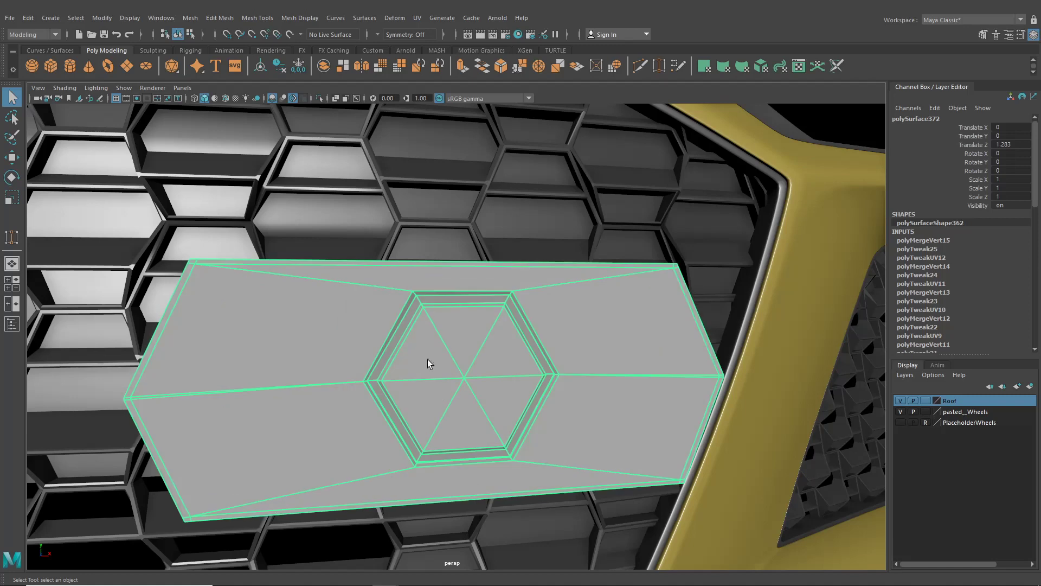
alt+drag(429, 359, 391, 353)
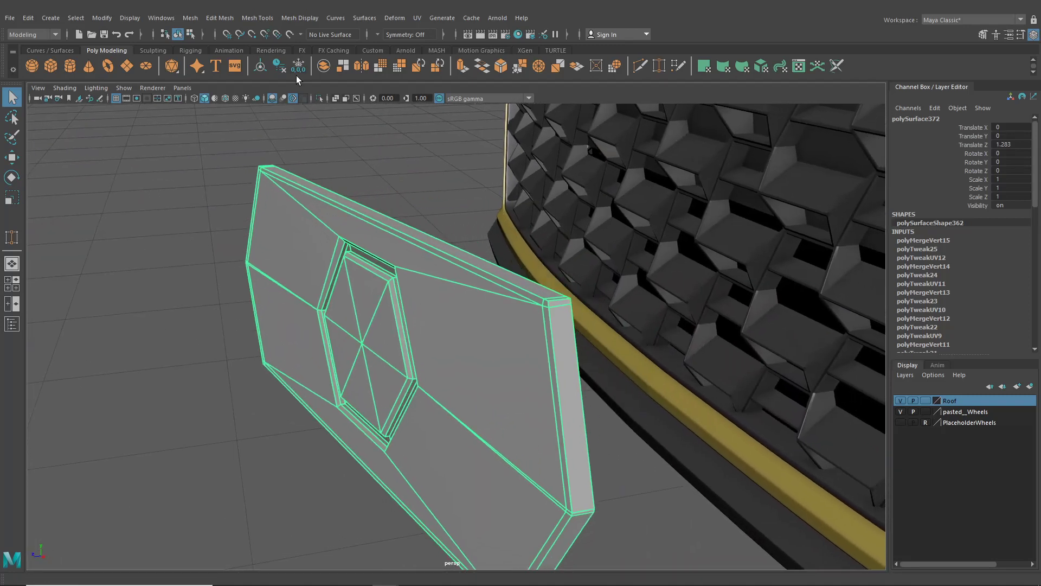
click(258, 18)
click(285, 100)
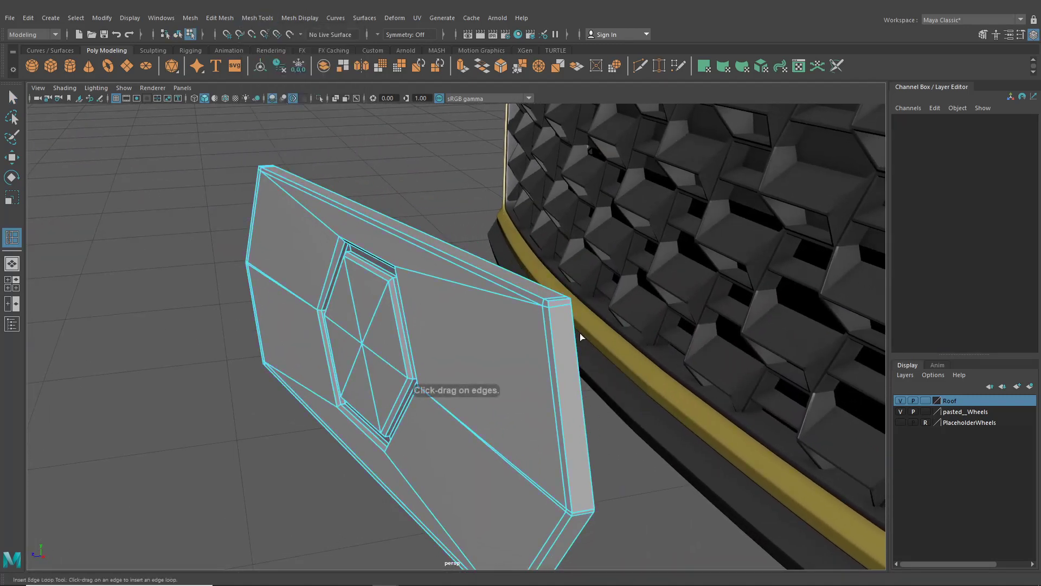
click(555, 307)
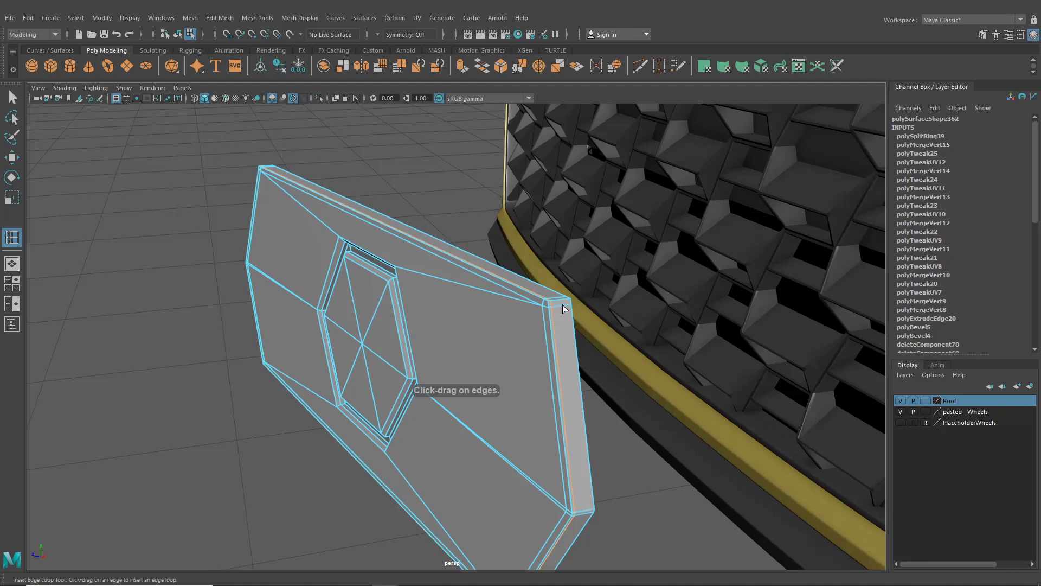
click(556, 308)
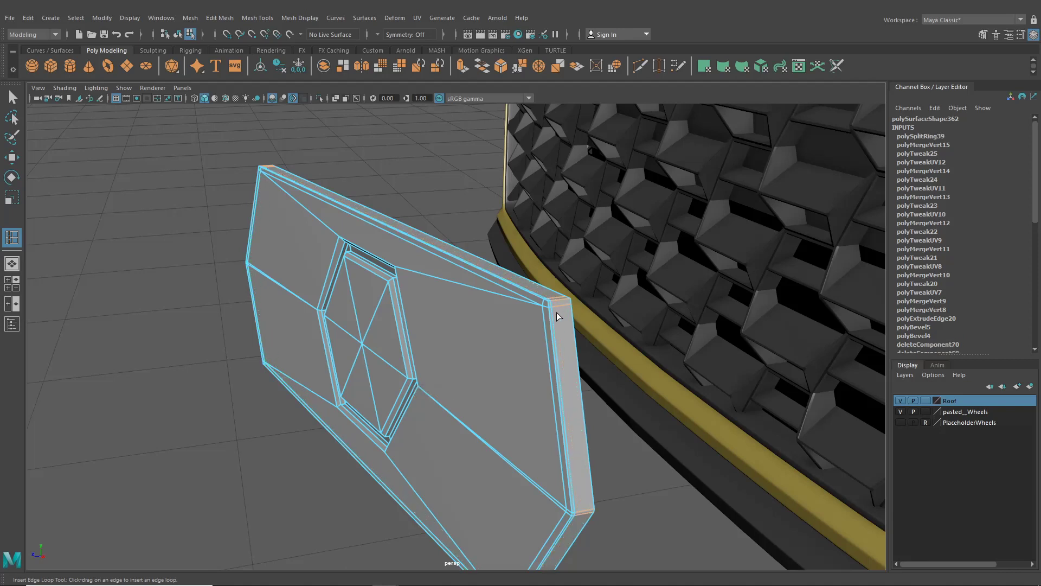
key(q)
click(178, 34)
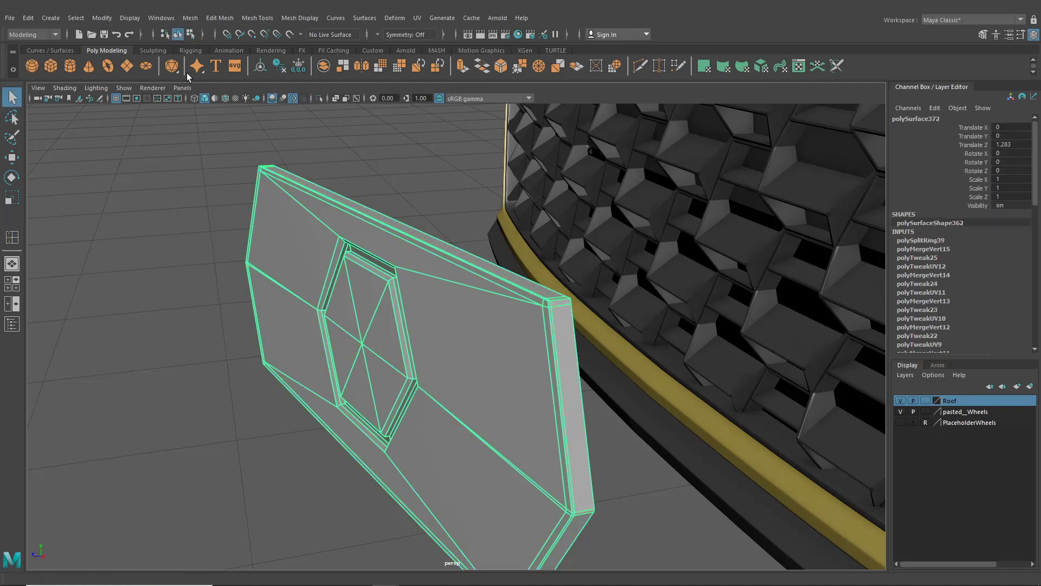
Turn on the plate's smooth preview and examine its rim and circular sensor from the front and side.
key(3)
click(193, 184)
alt+drag(376, 272, 520, 314)
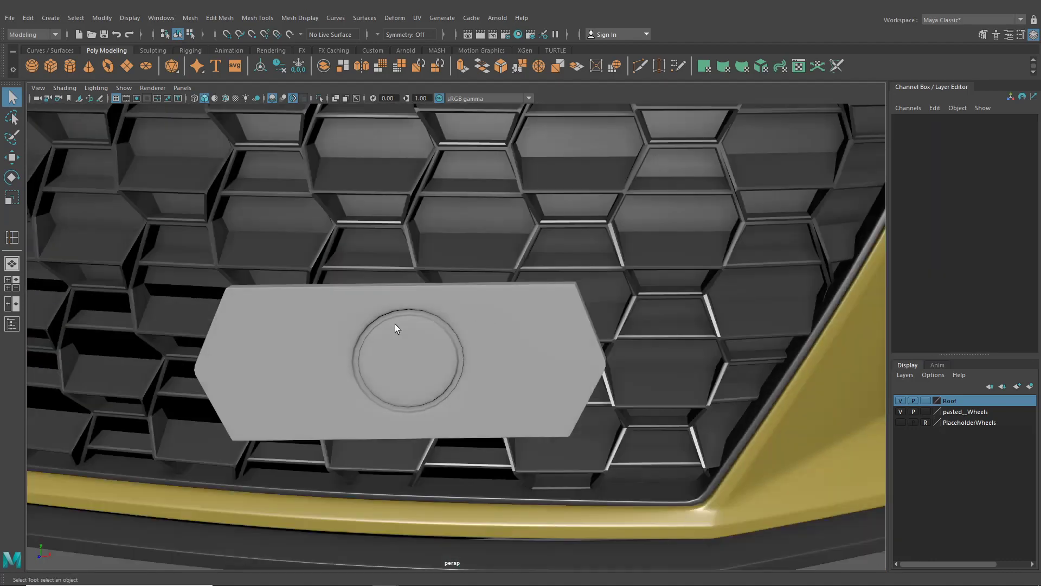
alt+drag(395, 327, 473, 362)
click(473, 363)
click(190, 34)
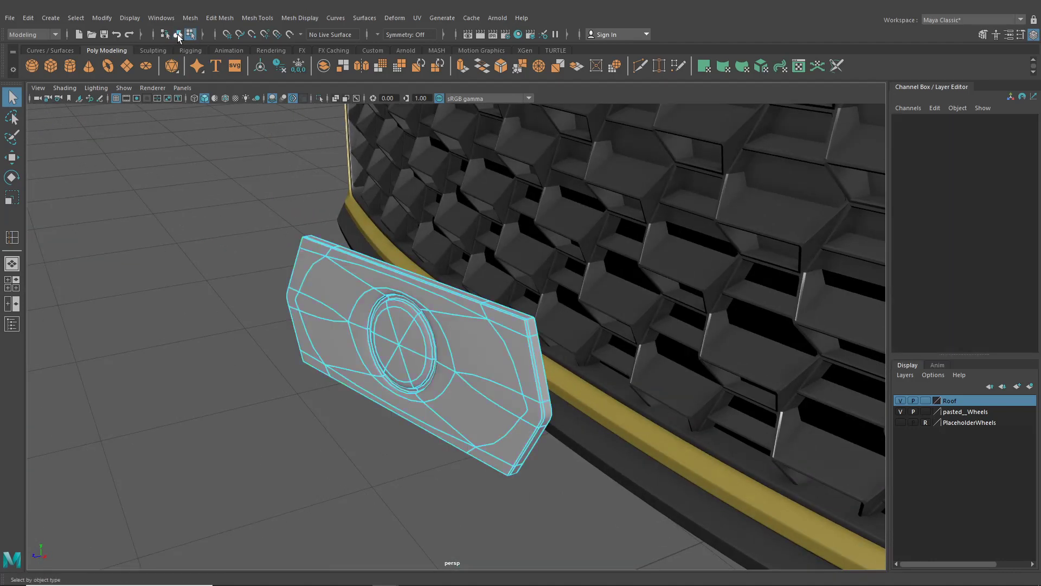
click(178, 34)
click(141, 181)
Show the plate unsmoothed and move it back along Z into its grille cell, to Translate Z about 0.036.
click(11, 157)
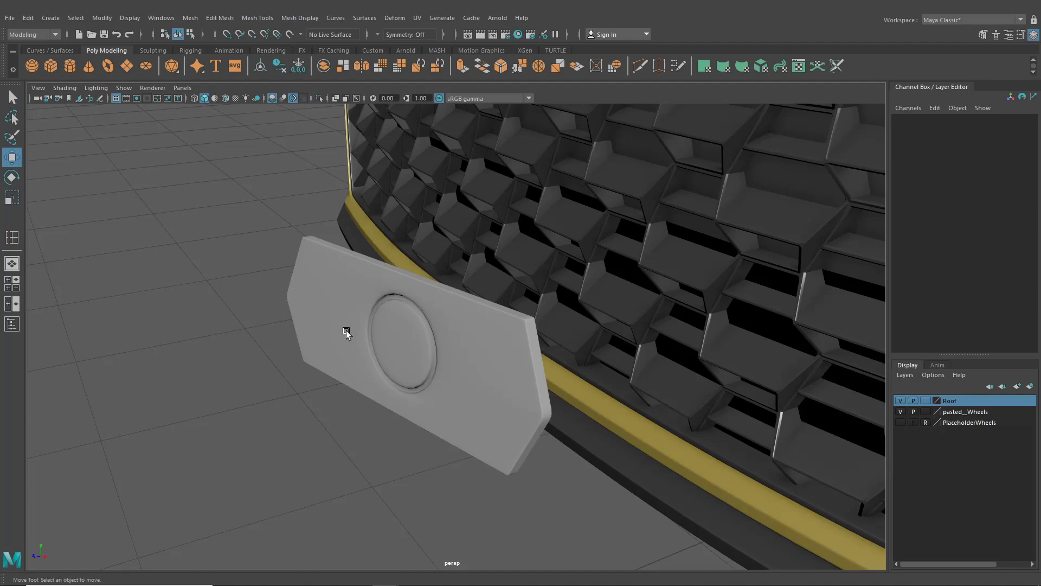
click(346, 332)
key(1)
drag(348, 337, 743, 251)
alt+middle_drag(677, 240, 560, 284)
drag(602, 311, 835, 261)
alt+drag(798, 206, 613, 261)
drag(380, 355, 672, 304)
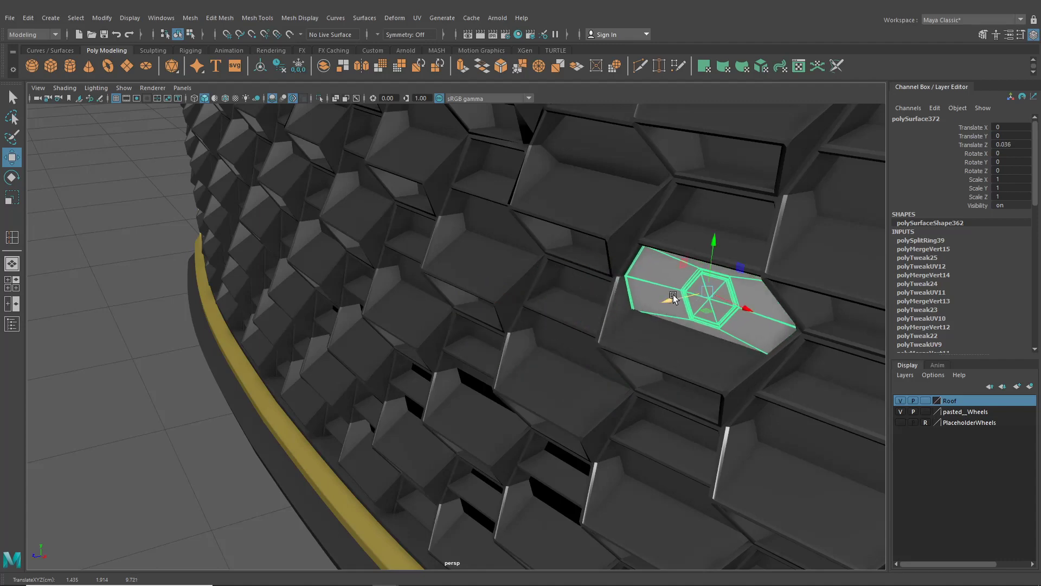
Nudge the plate outward to Translate Z about 0.043 and display it smoothed.
alt+middle_drag(673, 294, 517, 310)
alt+right_drag(517, 310, 703, 402)
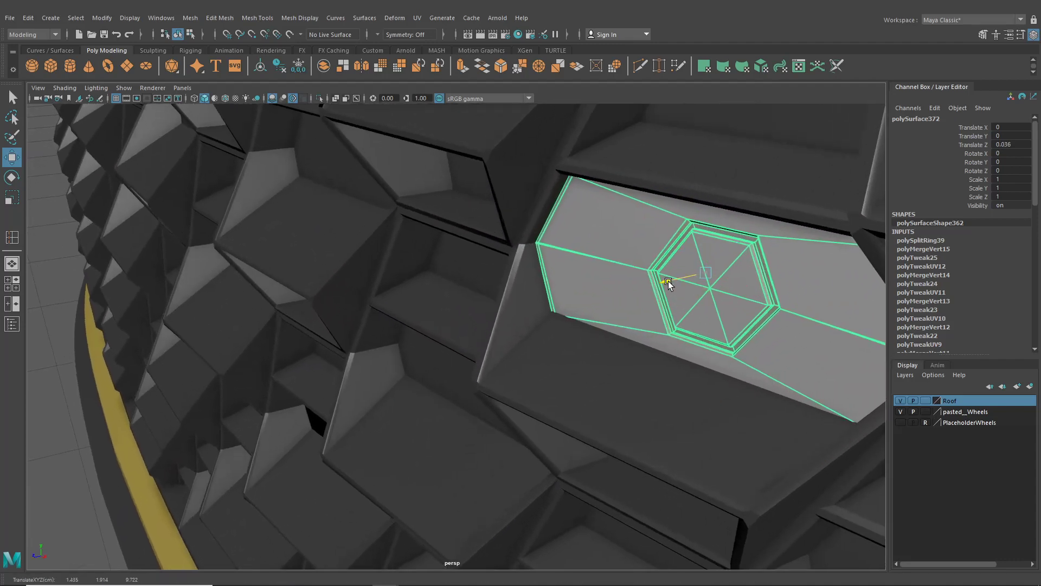
drag(667, 281, 659, 284)
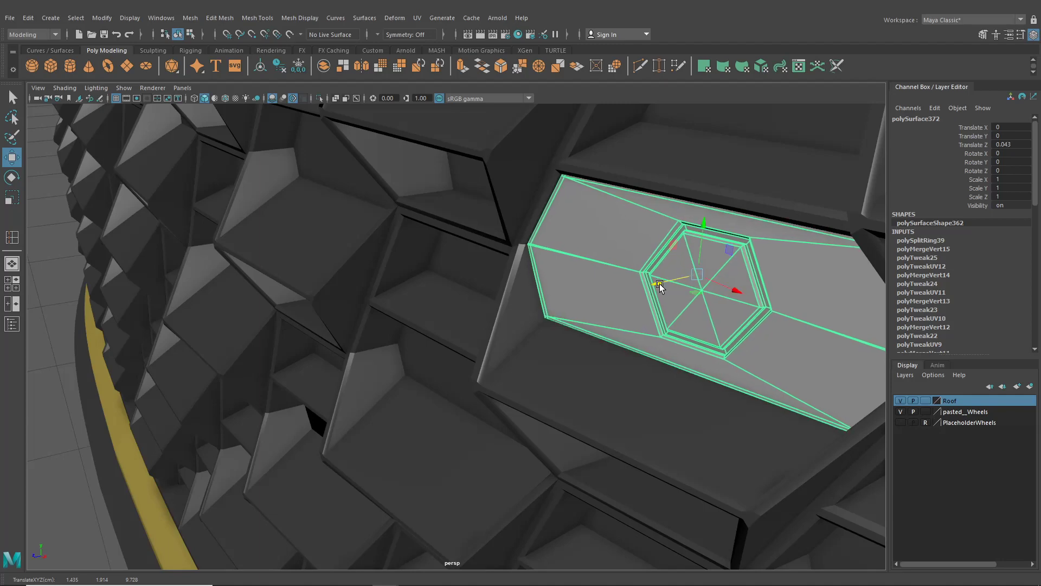
key(3)
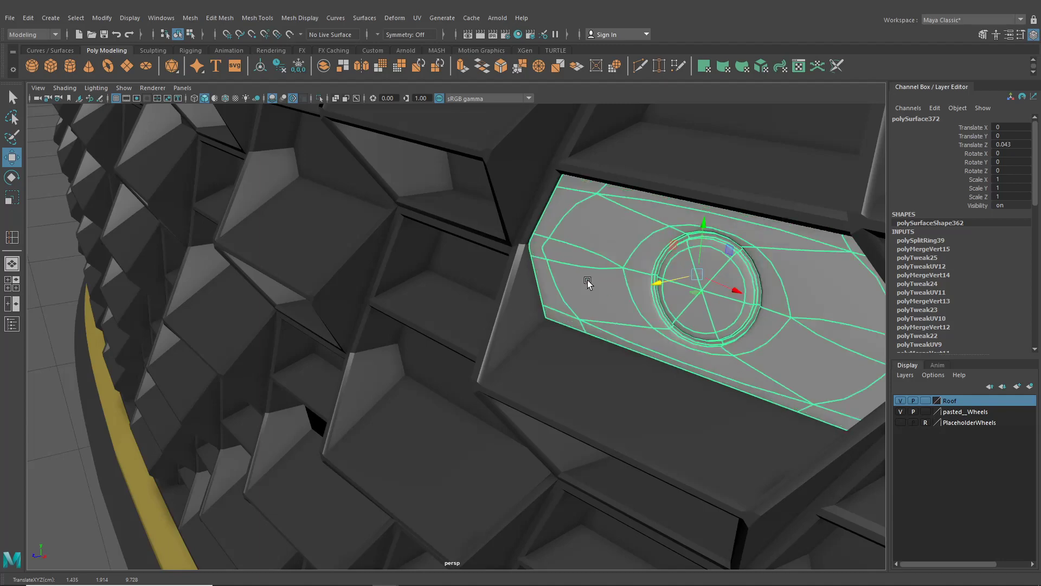
Examine how the smoothed sensor plate sits among the front grille's honeycomb cells from several angles.
alt+right_drag(588, 281, 190, 343)
click(121, 367)
alt+drag(121, 366, 304, 376)
alt+right_drag(304, 377, 331, 392)
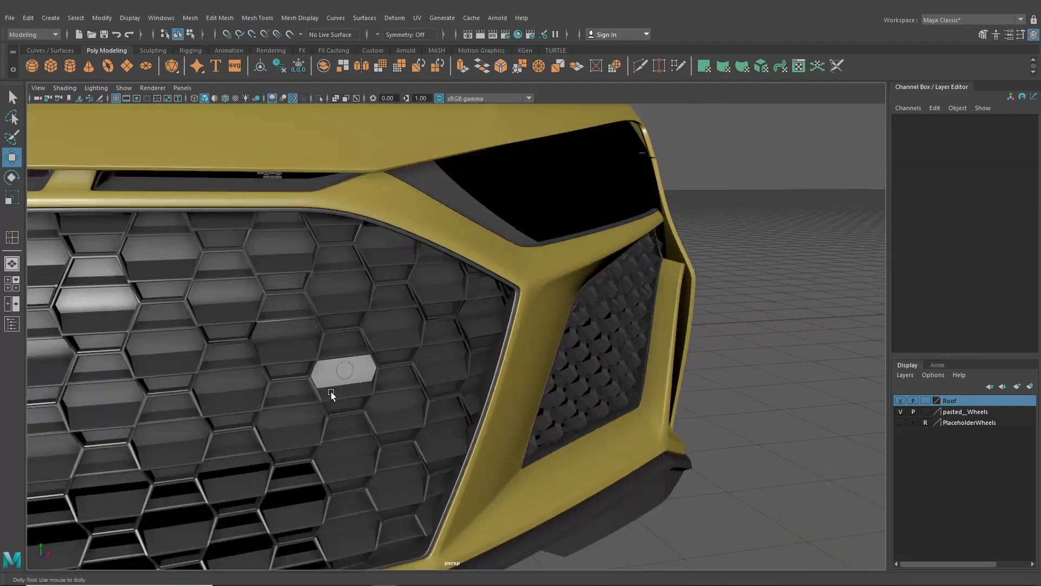
alt+middle_drag(330, 392, 632, 359)
alt+right_drag(632, 359, 581, 374)
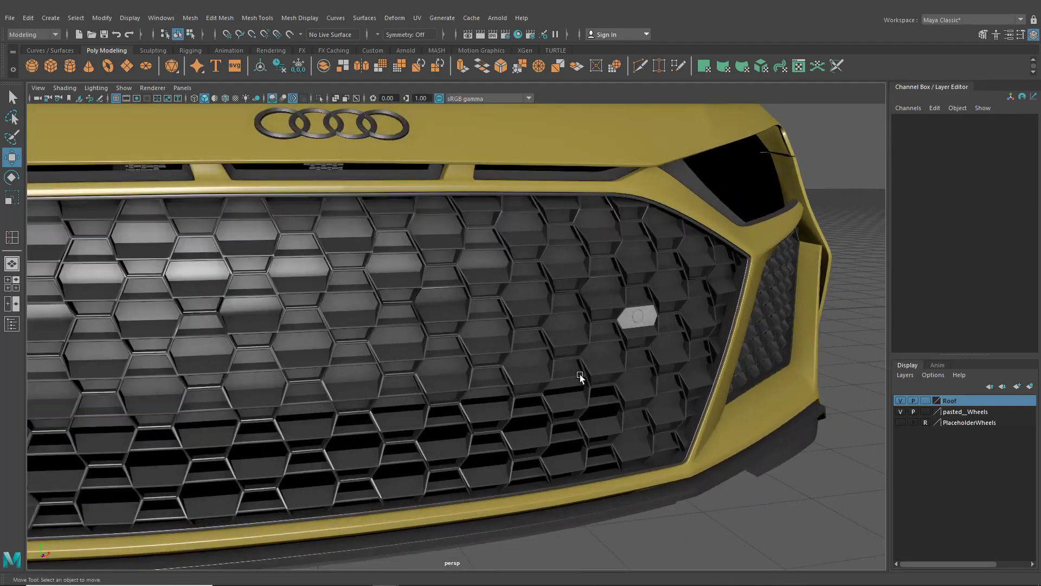
alt+drag(580, 374, 590, 379)
alt+right_drag(590, 379, 498, 365)
alt+drag(497, 365, 545, 347)
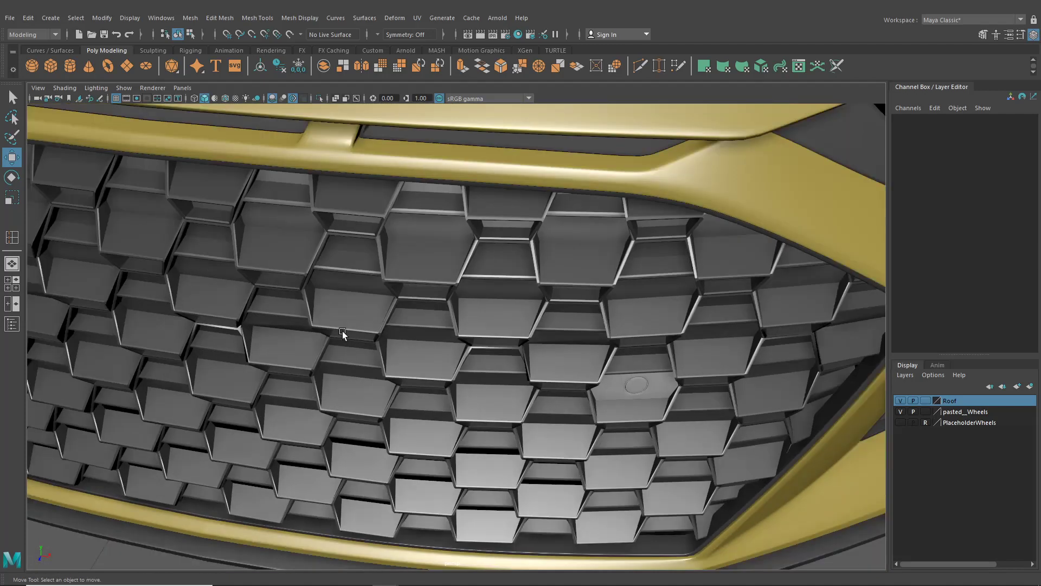
alt+right_drag(342, 331, 278, 307)
alt+drag(279, 308, 463, 326)
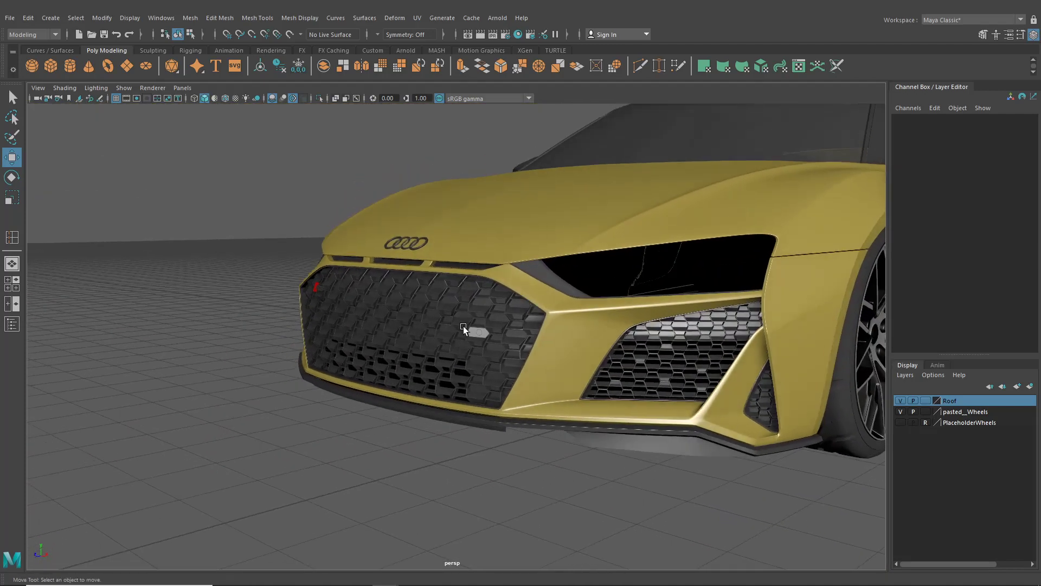
Examine the car's hood, front three-quarter view and rear end for the next detail to model.
alt+right_drag(463, 326, 490, 329)
alt+right_drag(666, 279, 567, 304)
alt+drag(566, 304, 535, 331)
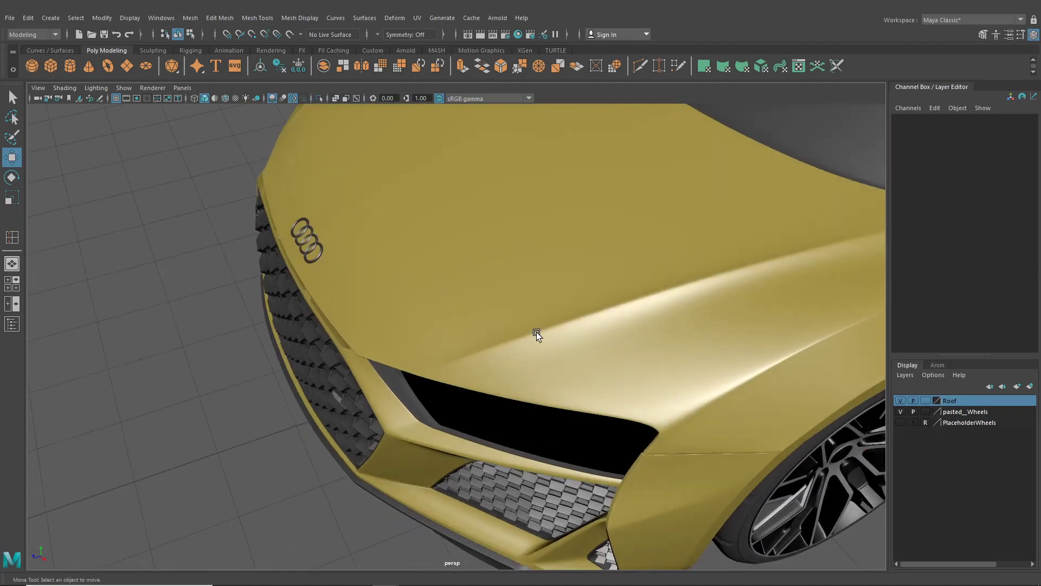
alt+right_drag(558, 290, 473, 323)
alt+drag(473, 323, 534, 234)
alt+right_drag(523, 307, 673, 351)
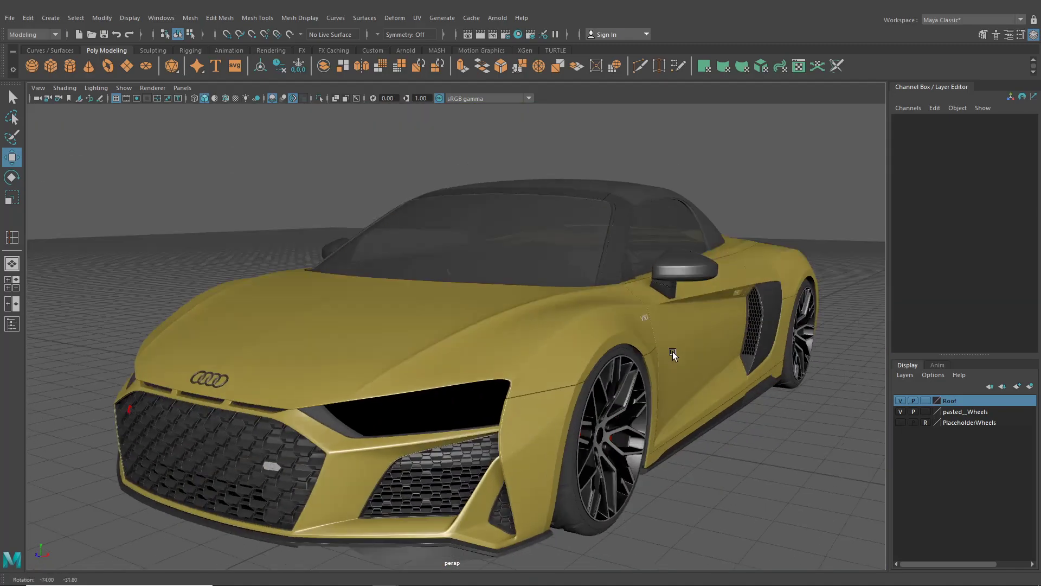
alt+drag(672, 351, 572, 431)
alt+middle_drag(571, 431, 444, 379)
alt+drag(445, 382, 419, 368)
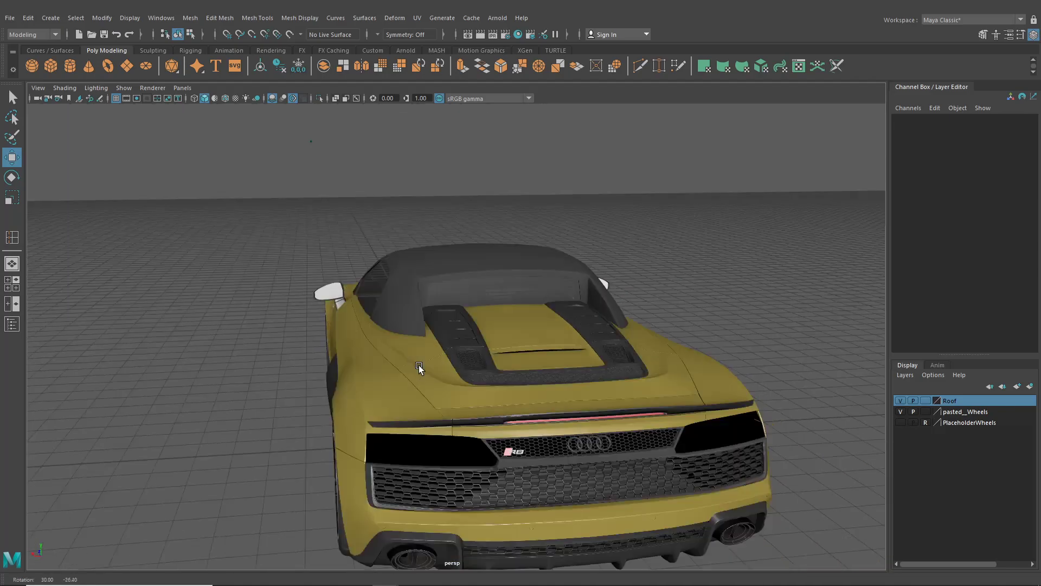
alt+middle_drag(386, 386, 368, 298)
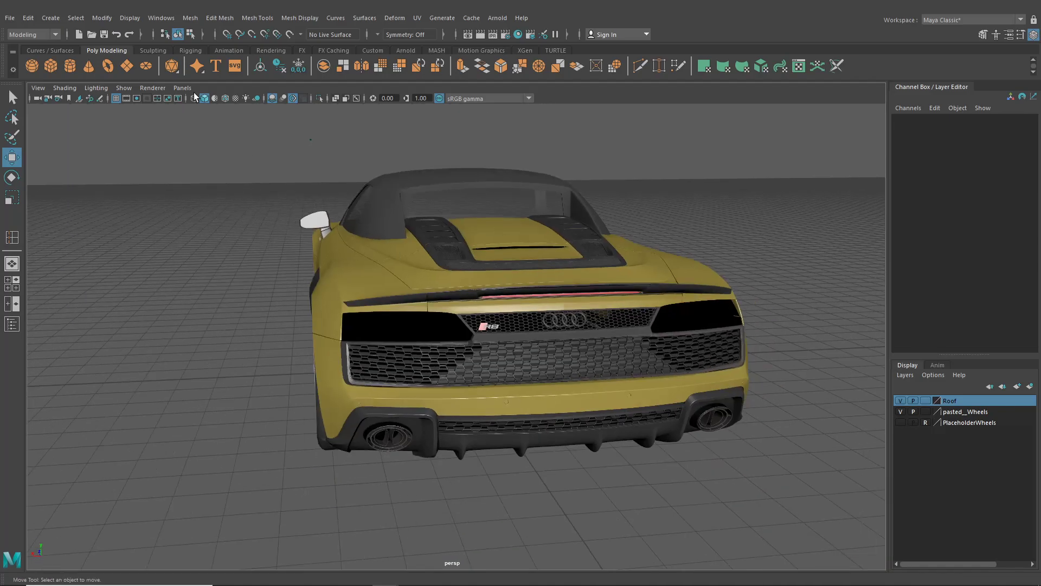
Create a polygon cylinder, place it behind the car's rear bumper, and open its creation settings.
click(75, 66)
alt+right_drag(502, 305, 458, 307)
alt+drag(480, 310, 765, 355)
alt+middle_drag(767, 356, 518, 321)
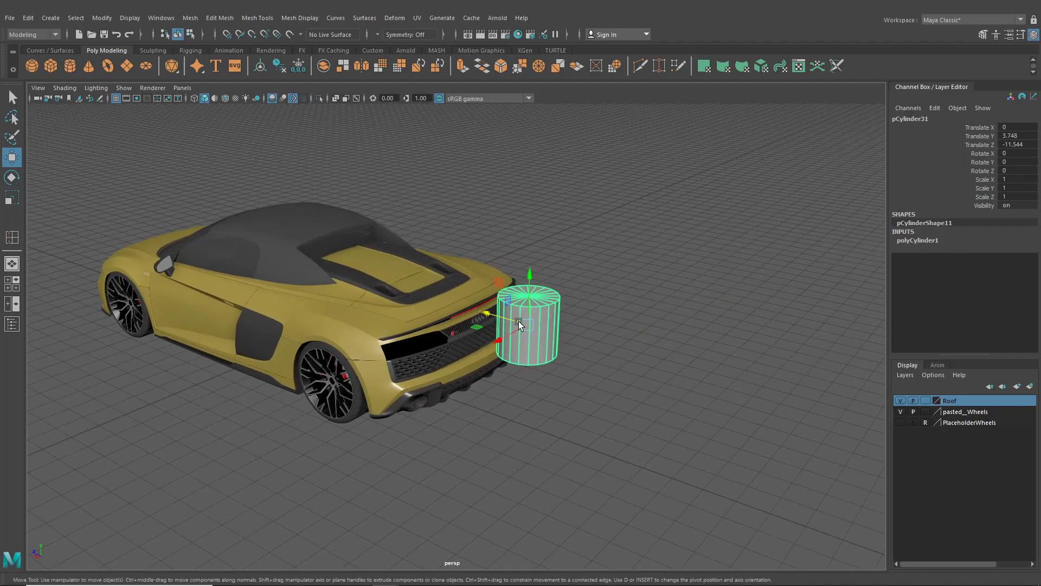
alt+right_drag(518, 321, 676, 431)
alt+drag(675, 431, 674, 343)
click(928, 240)
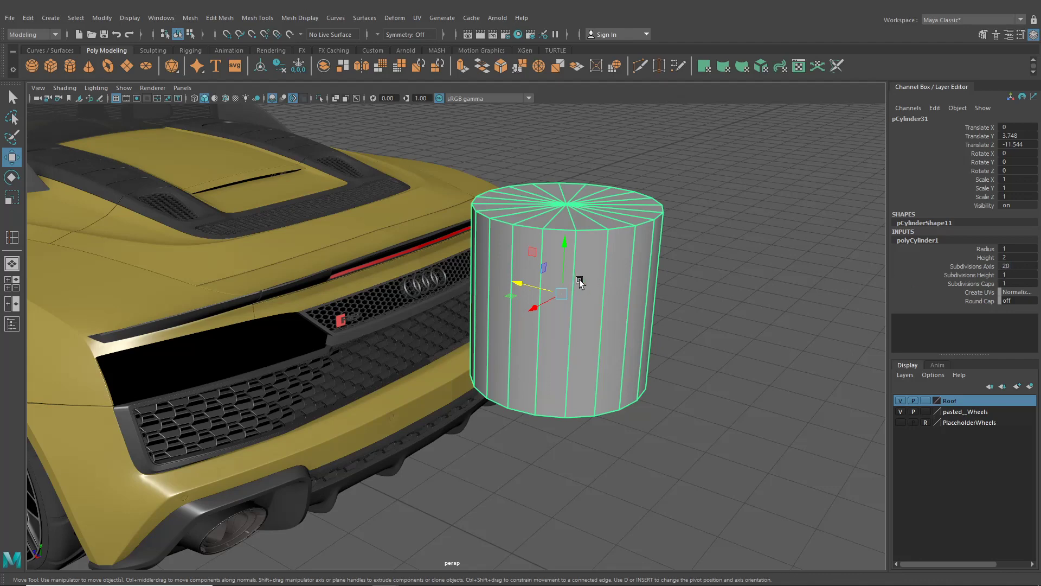
Move the cylinder to Translate Y about 3.316 and Z about -10.999, and scale it uniformly to about 0.073.
alt+drag(580, 282, 526, 264)
drag(487, 224, 485, 259)
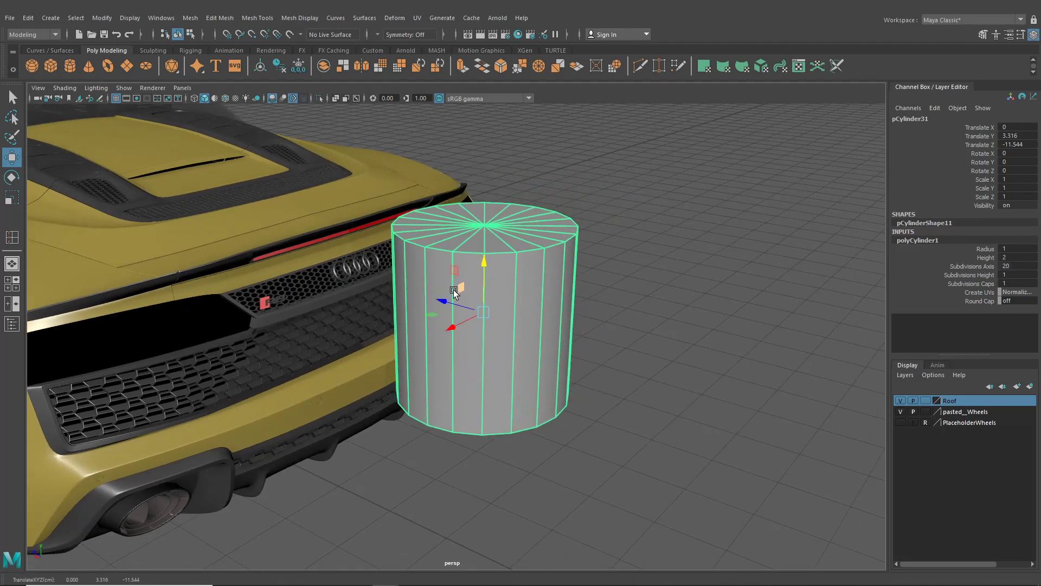
drag(454, 292, 426, 278)
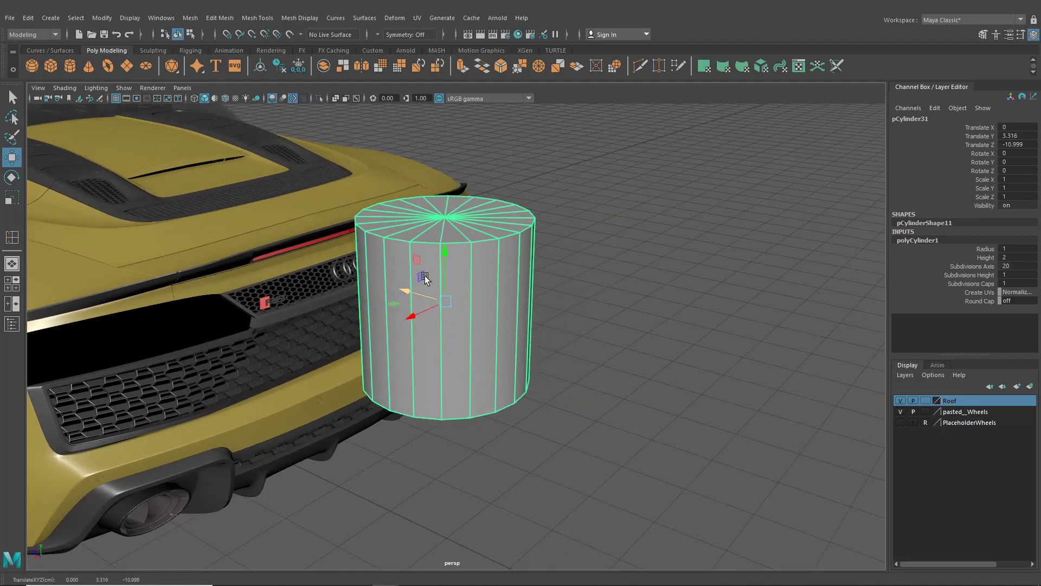
click(12, 197)
drag(468, 307, 308, 275)
Rotate the cylinder to 90 degrees about X so that its round face points rearward.
key(e)
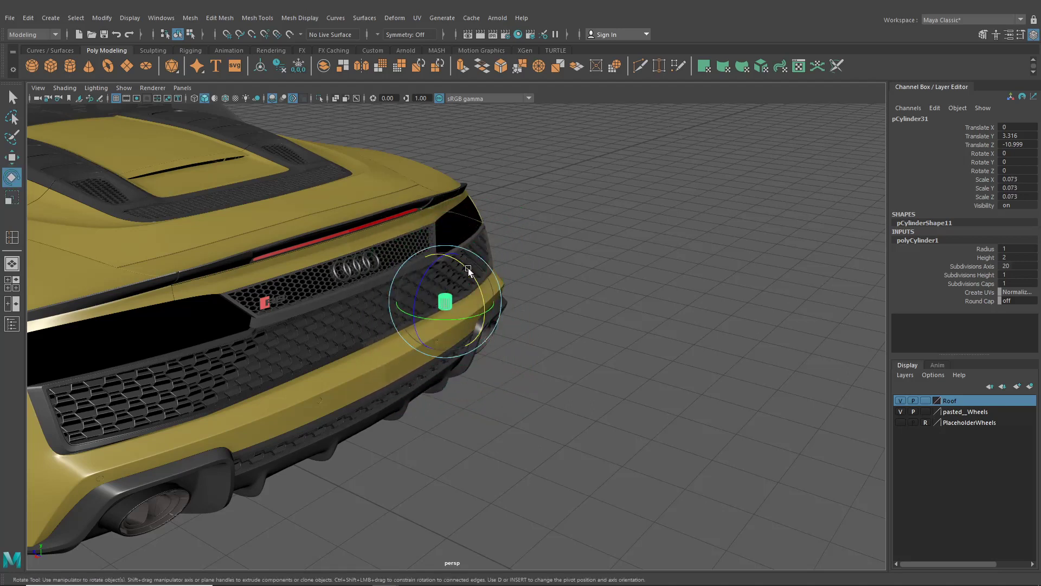
drag(468, 268, 530, 293)
text(9)
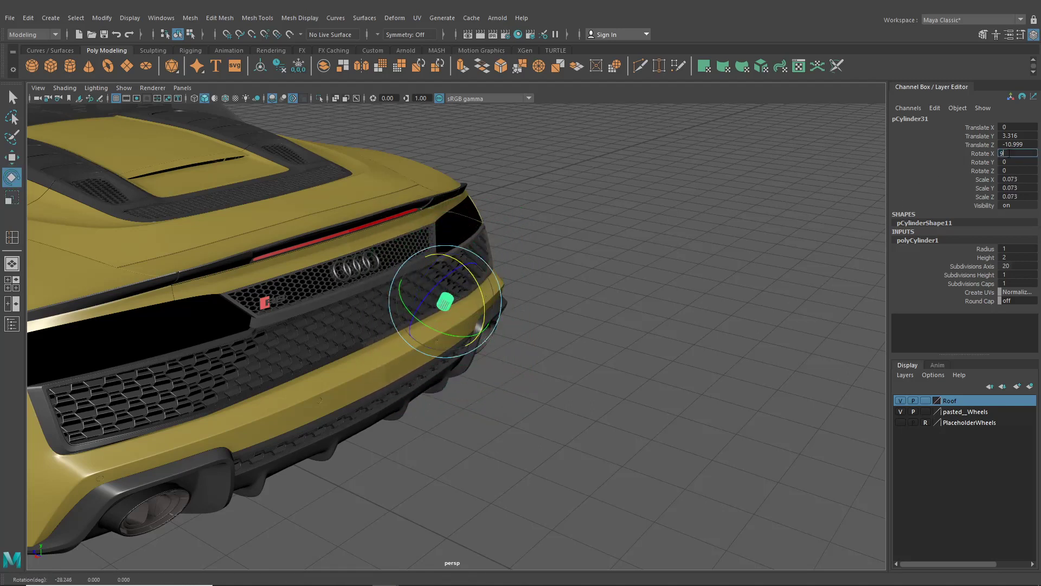
text(0)
key(Return)
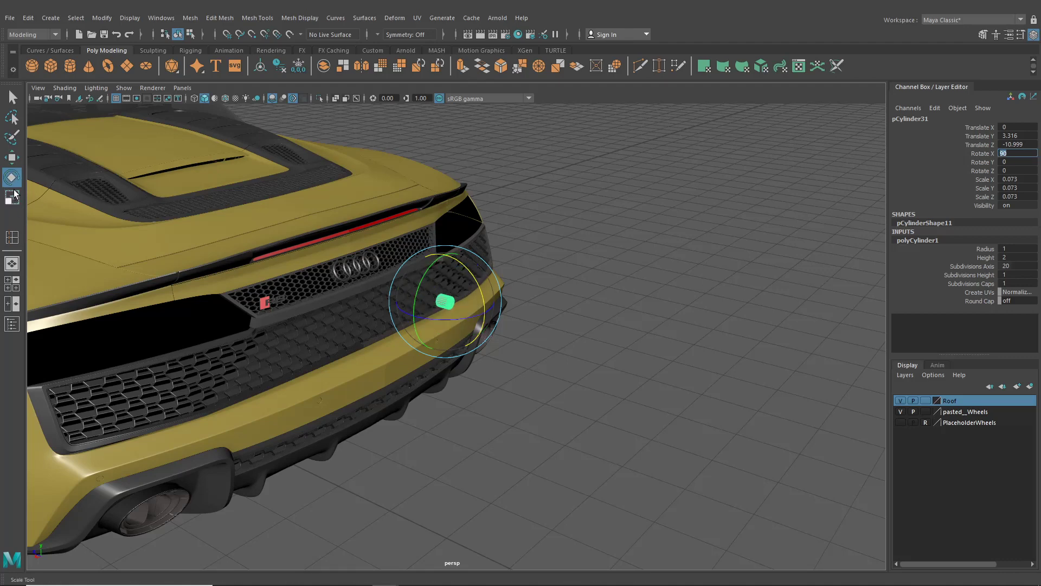
Show the back1 orthographic view full size, framed on the cylinder beside the rear Audi badge.
alt+middle_drag(99, 264, 129, 299)
click(17, 281)
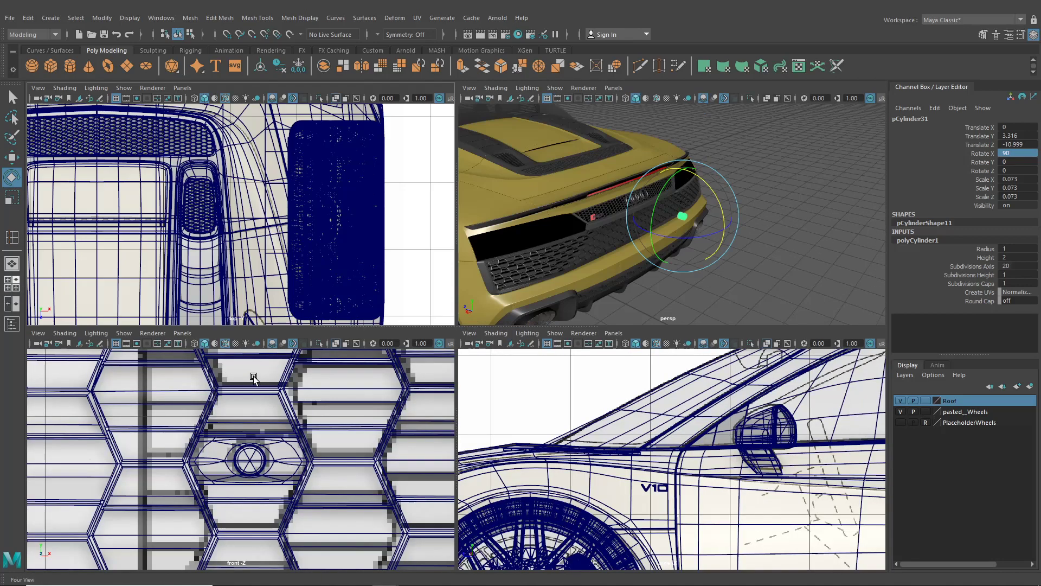
click(183, 333)
mouse_move(266, 365)
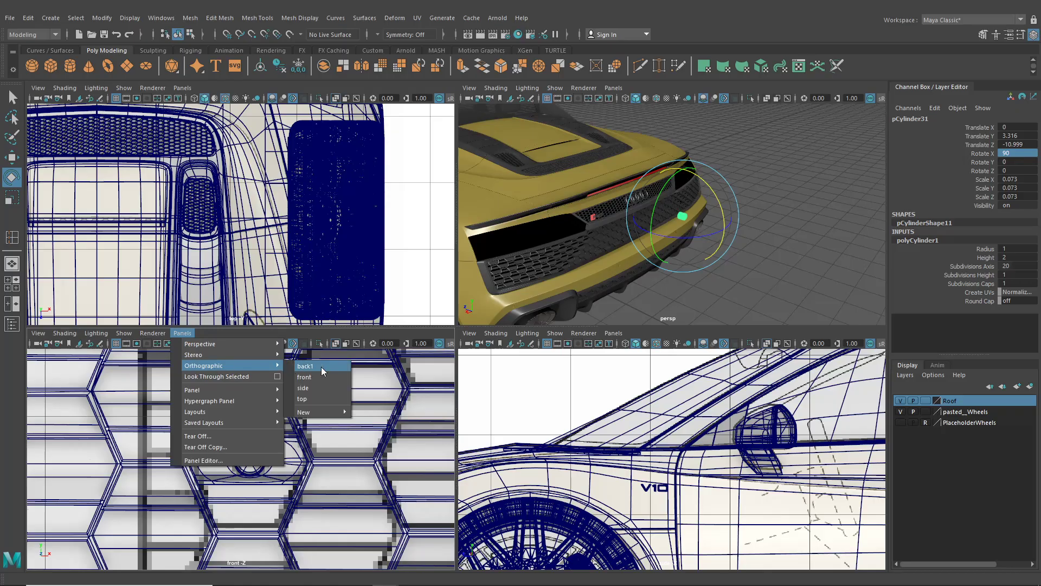
click(305, 366)
key(space)
scroll(379, 423, down, 5)
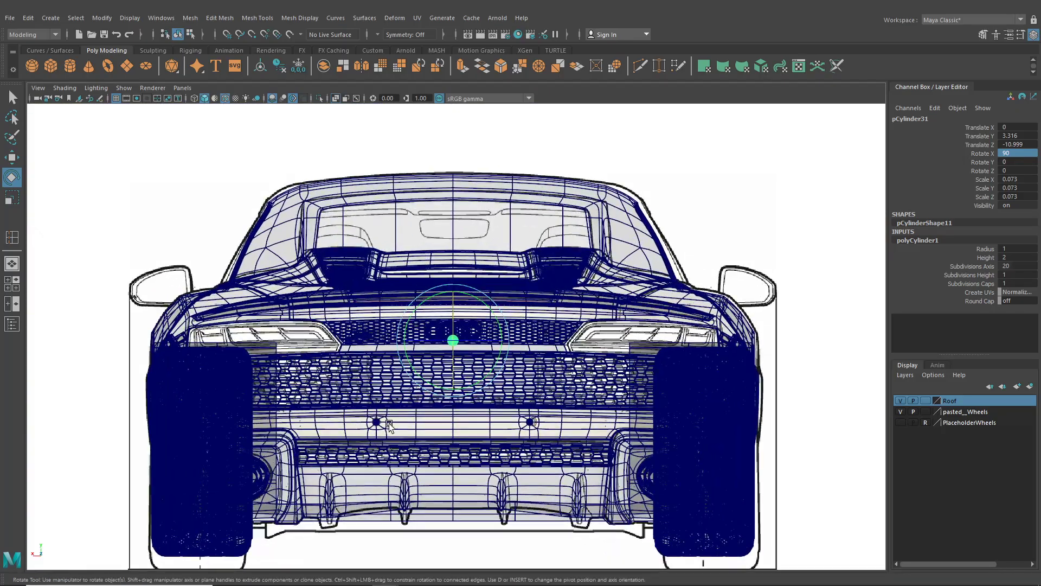
scroll(389, 426, up, 10)
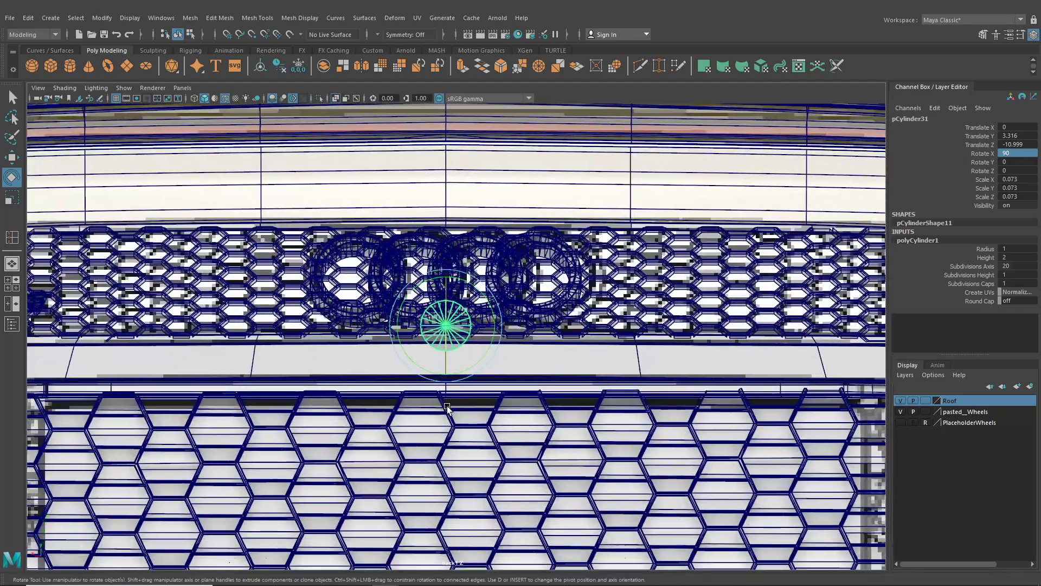
Lower the cylinder below the rear badge to Translate Y about 3.044 and scale it uniformly to about 0.03.
click(12, 157)
drag(446, 274, 445, 367)
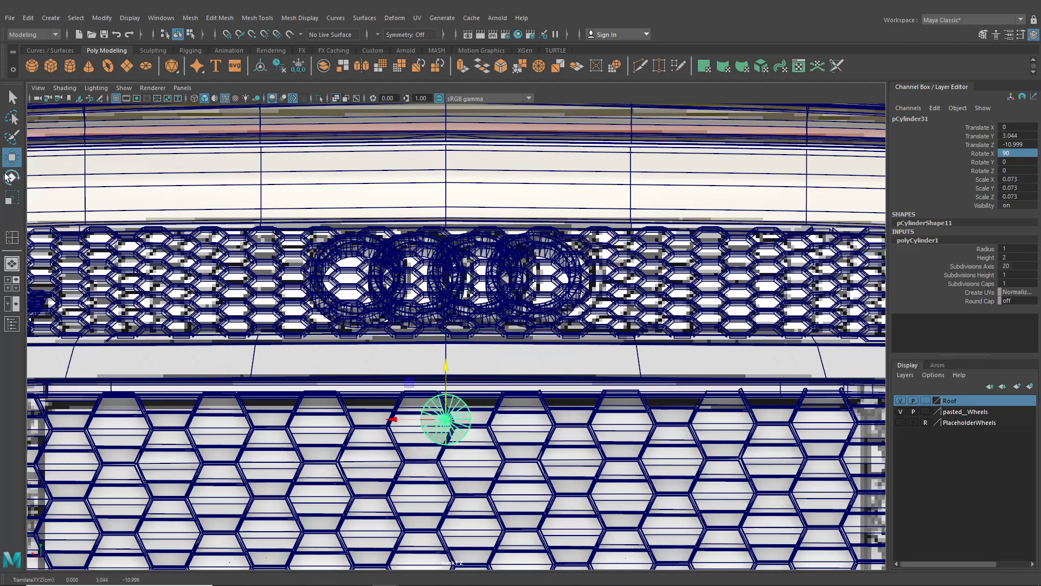
click(12, 197)
drag(445, 420, 420, 419)
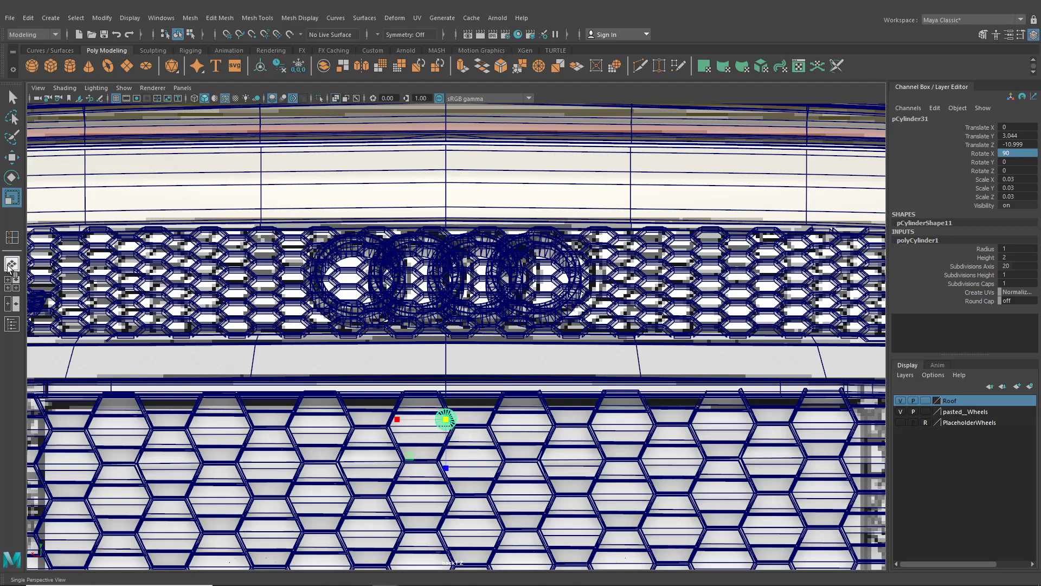
In the perspective view, move the cylinder in front of the rear grille's upper edge, at Translate Y 3.131 and Z about -10.009.
click(12, 237)
mouse_move(466, 324)
alt+mouse_down()
mouse_move(522, 327)
mouse_move(501, 388)
alt+mouse_up()
scroll(460, 376, up, 5)
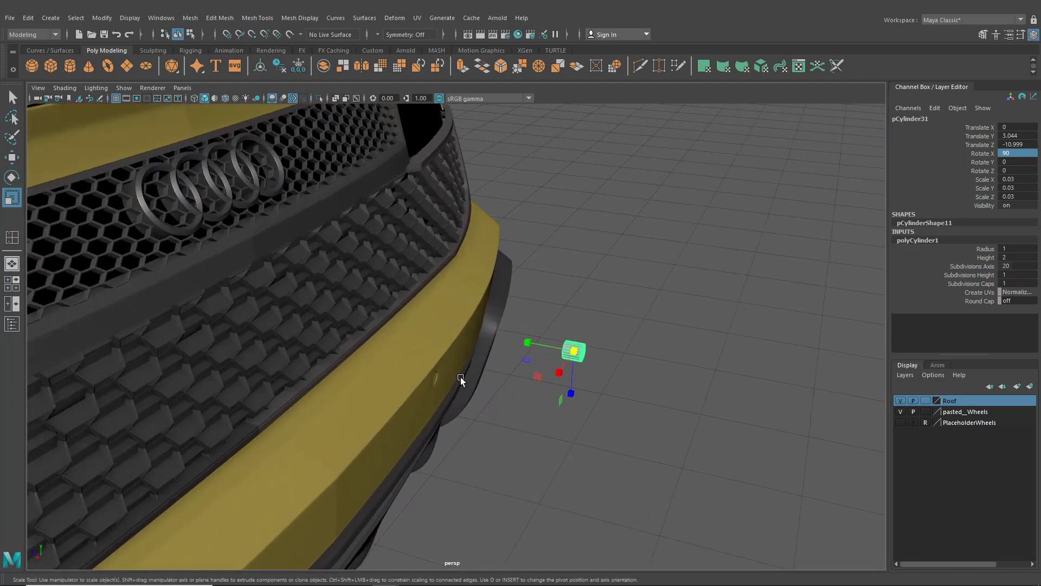
key(w)
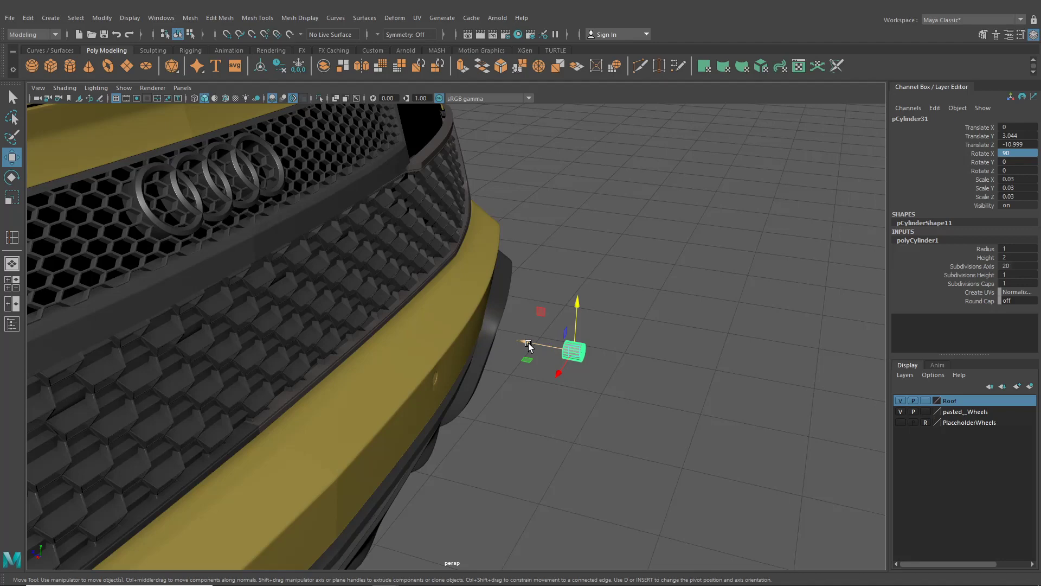
drag(529, 346, 610, 270)
drag(678, 229, 509, 376)
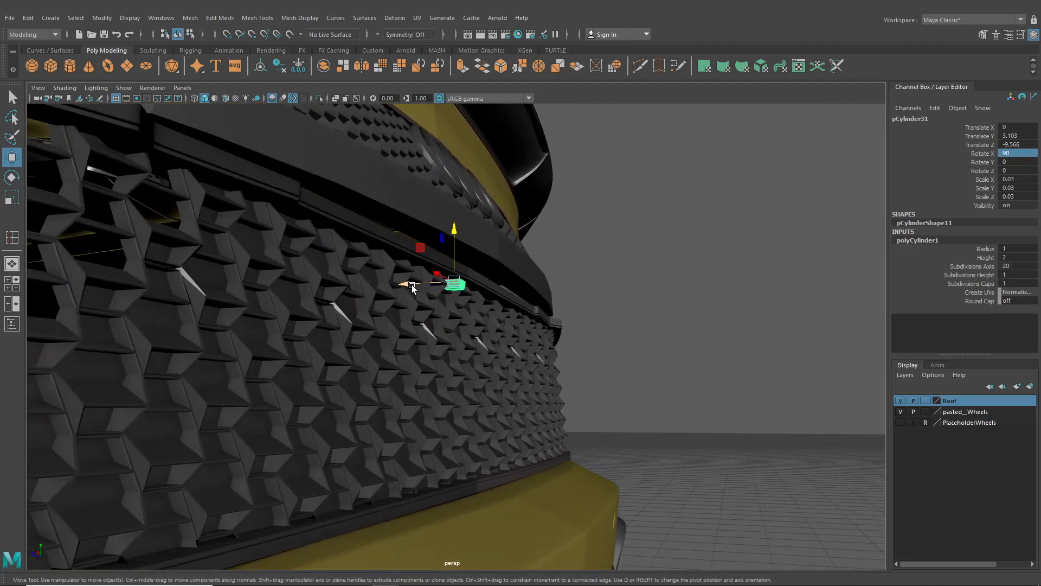
drag(412, 287, 545, 310)
alt+right_drag(545, 310, 677, 379)
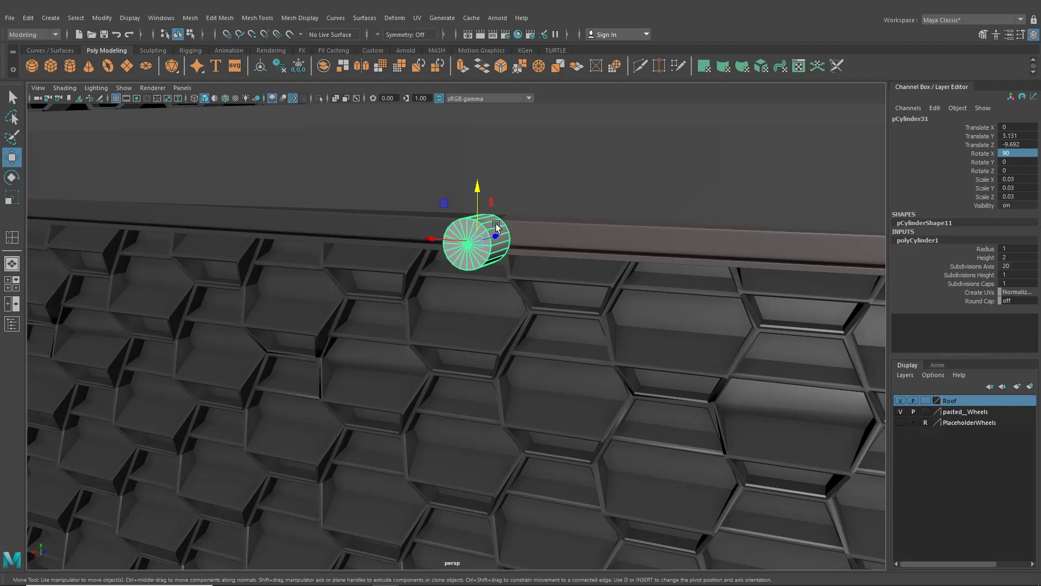
drag(496, 223, 356, 260)
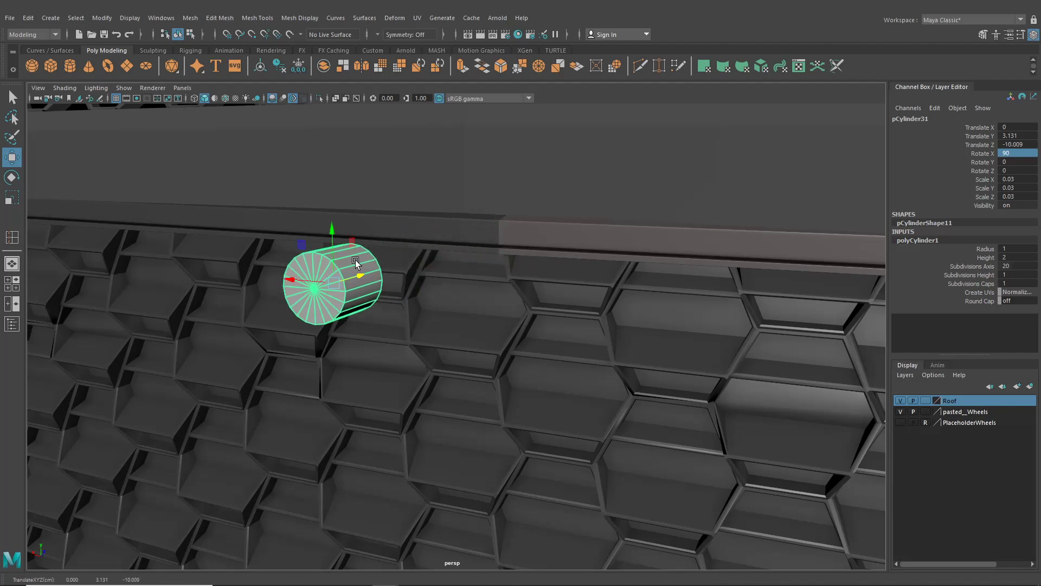
Delete the cylinder's side and hidden back faces, keeping only the round cap that faces rearward.
right_drag(355, 259, 360, 271)
click(359, 275)
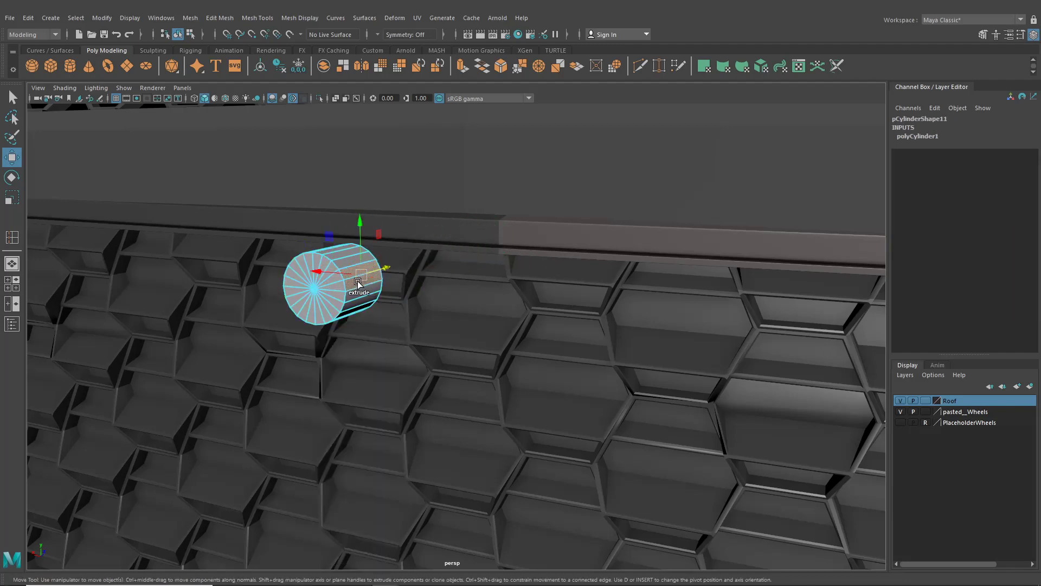
key(Delete)
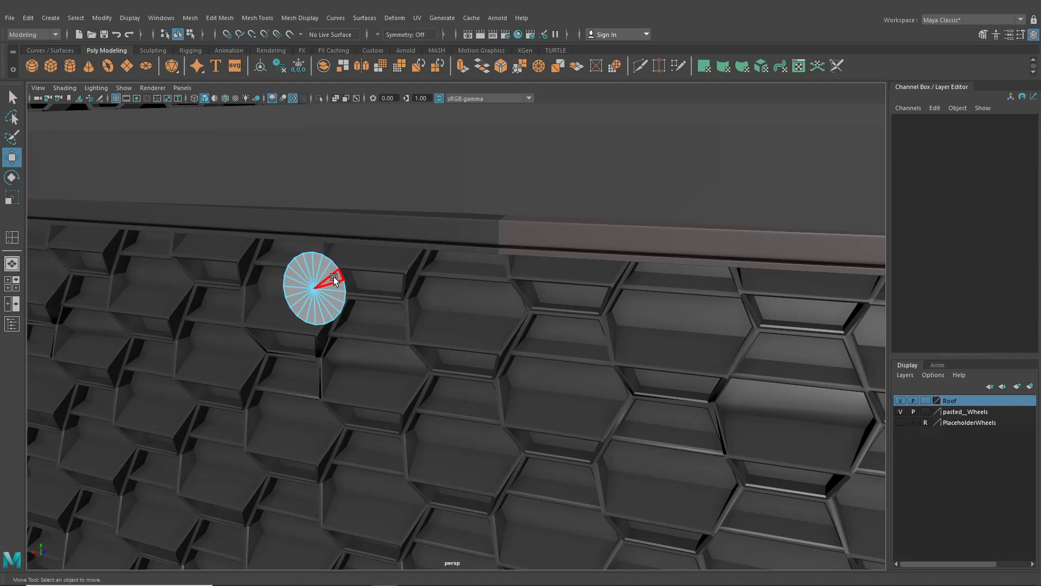
Extrude the disc's border edge loop outward by about 0.021 in Local Translate Y to form an outer ring.
right_drag(333, 277, 325, 249)
click(317, 256)
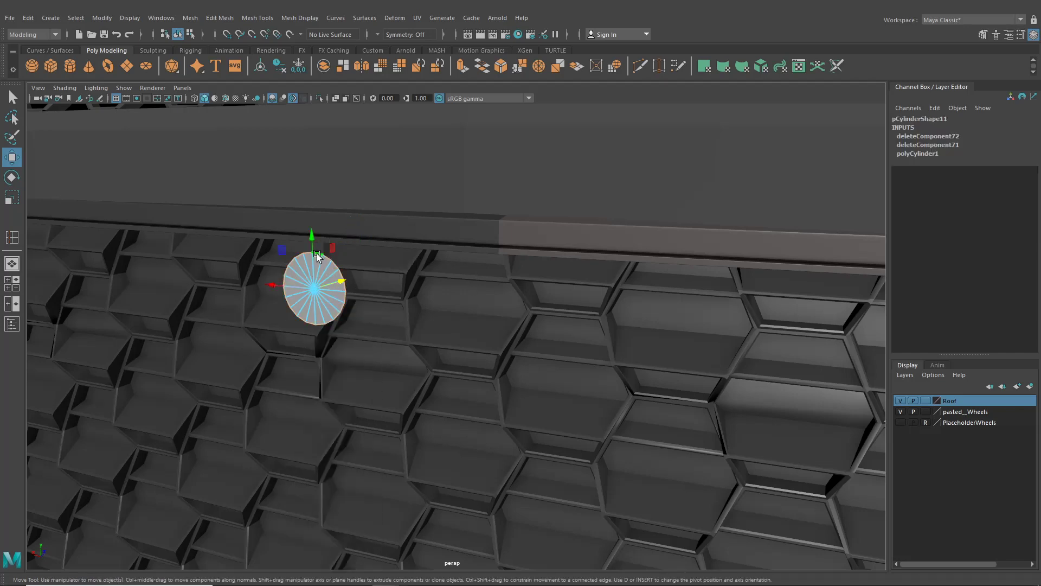
key(ctrl+e)
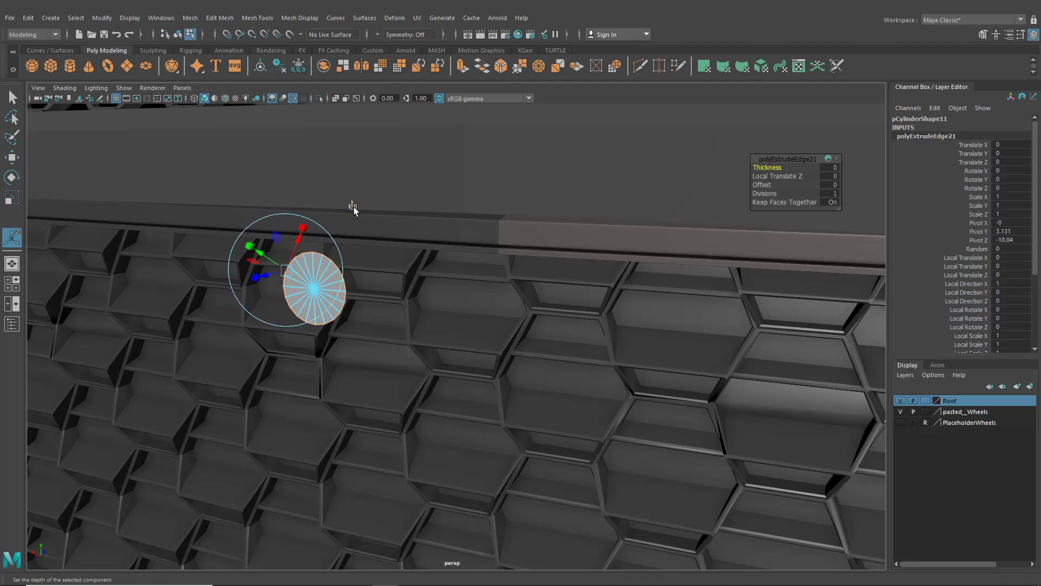
drag(261, 254, 395, 269)
Select the upper vertices of the disc's outer ring and scale them flat into a straight horizontal edge.
right_drag(376, 237, 328, 241)
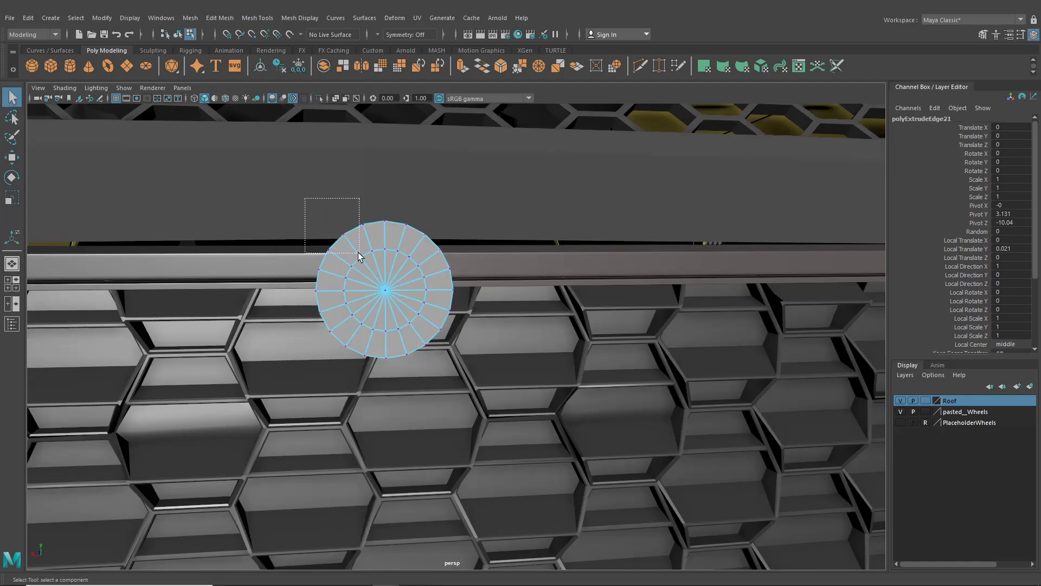
drag(359, 252, 359, 253)
shift+drag(359, 206, 397, 226)
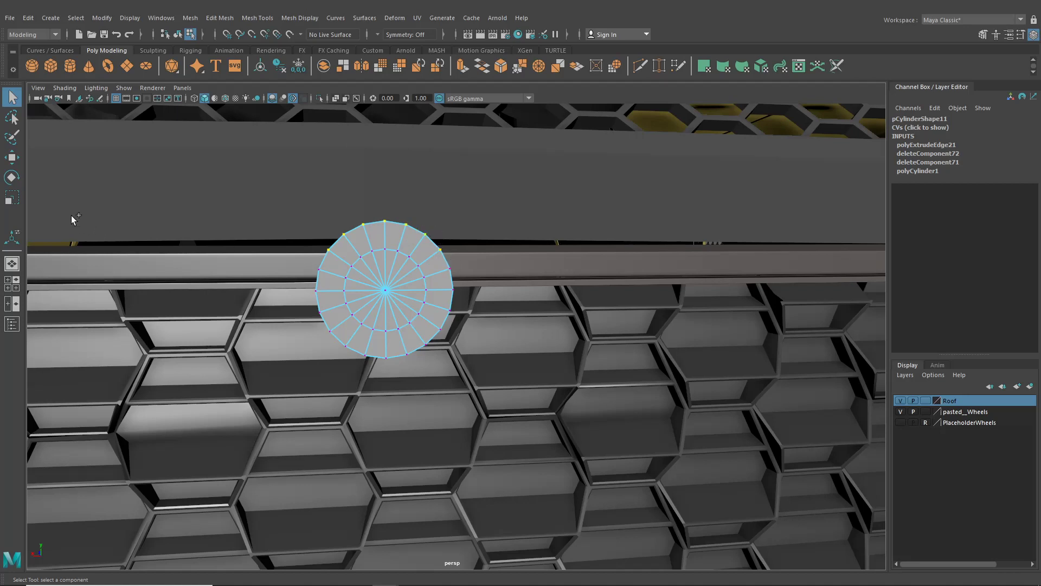
click(12, 197)
drag(384, 212, 386, 245)
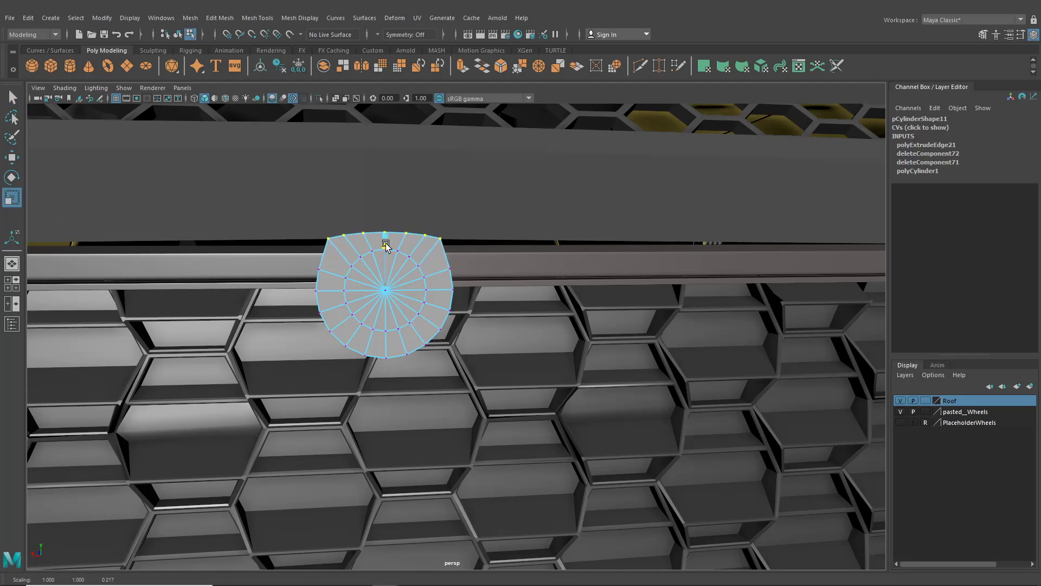
drag(384, 284, 387, 245)
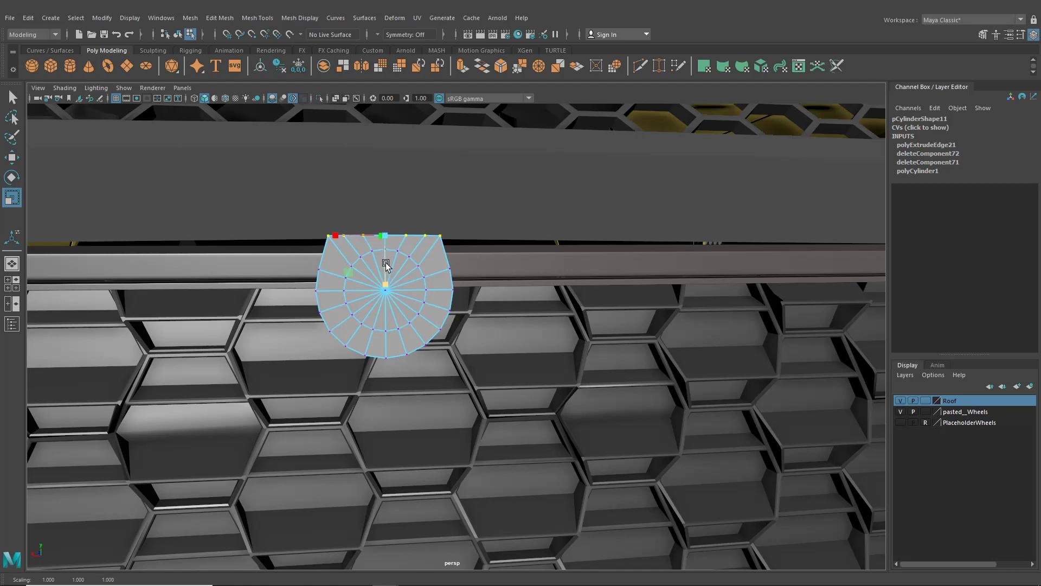
Select the lower vertices of the outer ring and scale them flat into a straight horizontal bottom edge.
click(331, 334)
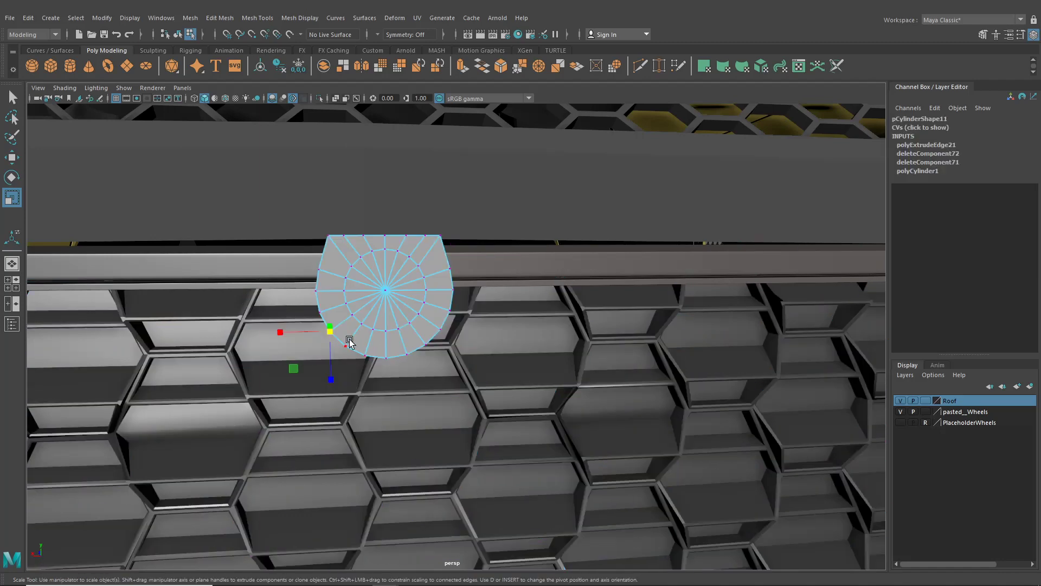
click(377, 359)
ctrl+shift+middle_drag(402, 339, 331, 345)
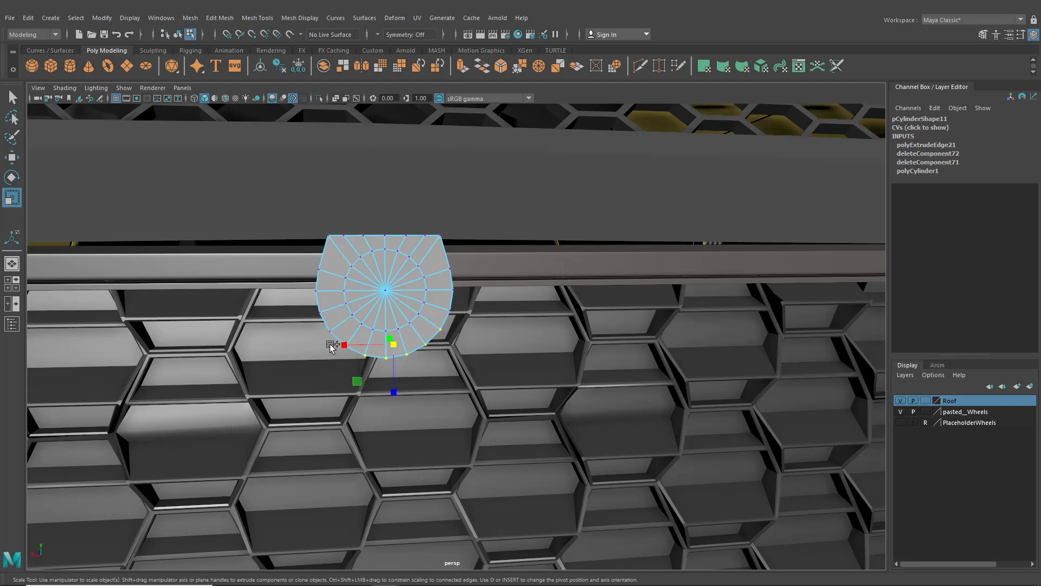
drag(386, 390, 394, 349)
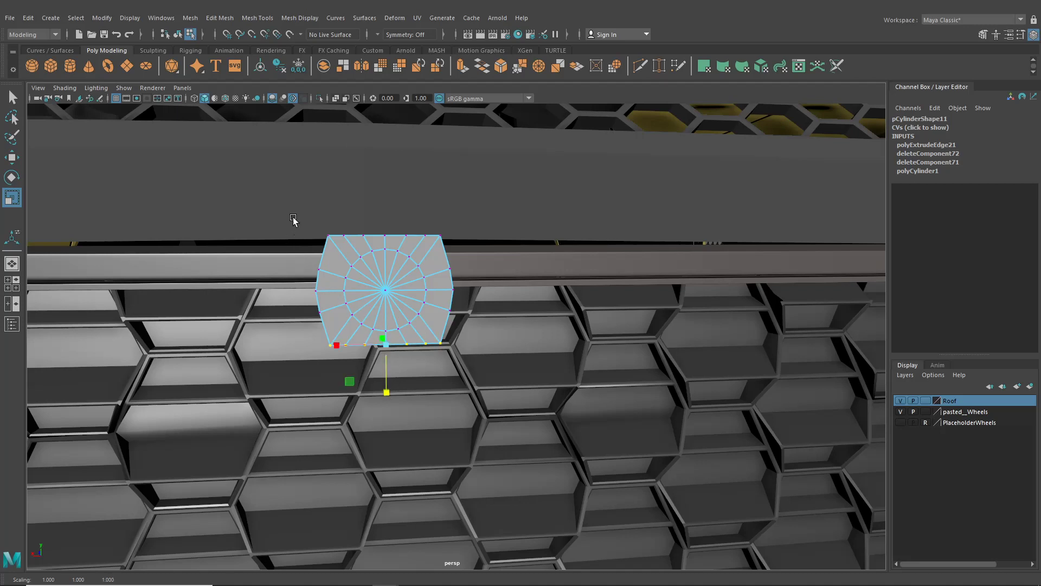
drag(293, 218, 339, 373)
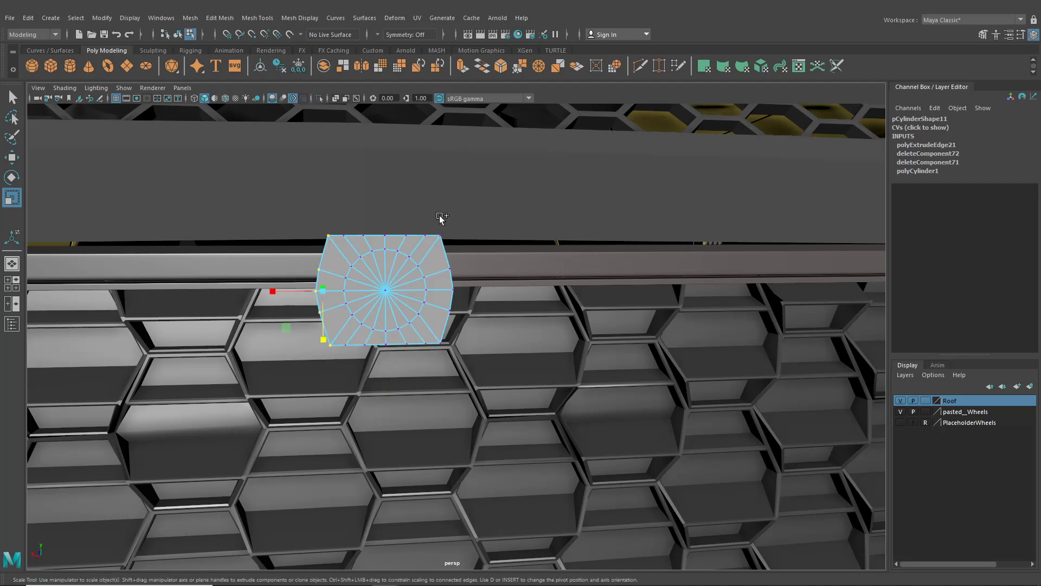
shift+drag(440, 216, 473, 386)
drag(336, 290, 365, 297)
key(ctrl+z)
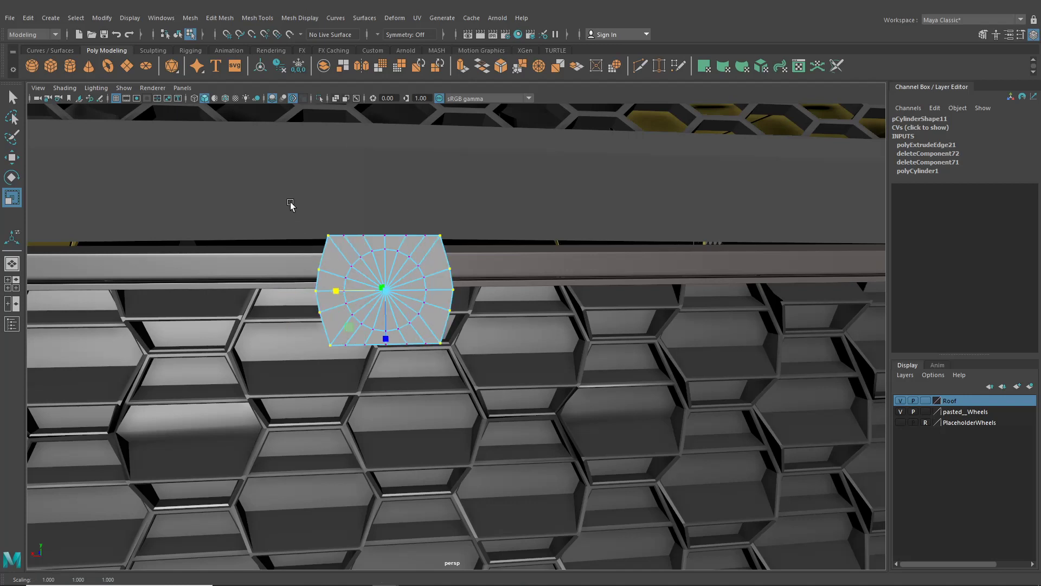
Select only the outer ring's left-side vertices and scale them flat into a straight vertical edge.
drag(290, 204, 338, 363)
drag(275, 293, 322, 307)
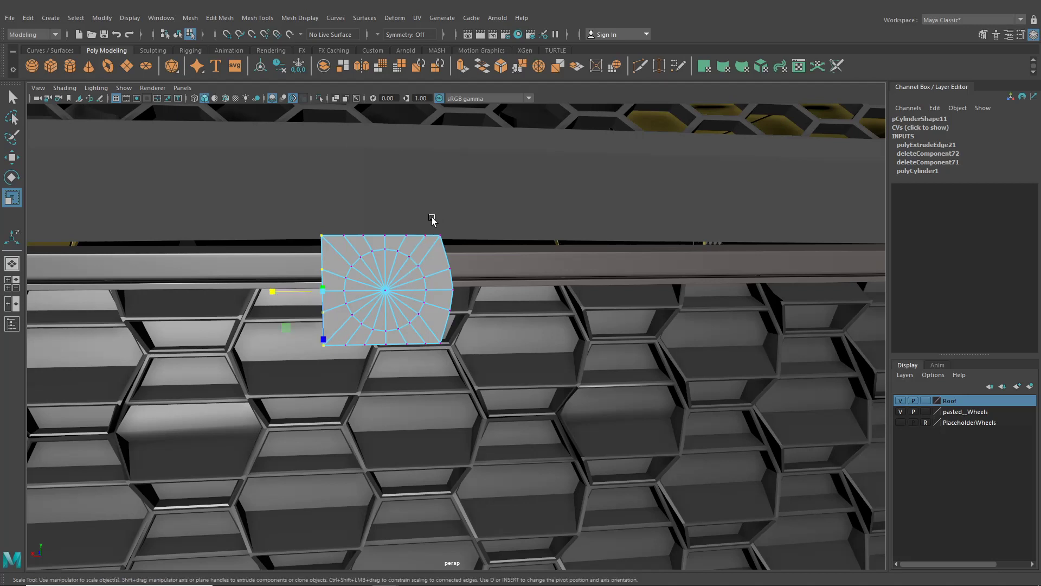
Scale the vertices along the plate's right border flat so that side becomes a straight vertical edge.
drag(434, 221, 489, 377)
drag(402, 290, 447, 302)
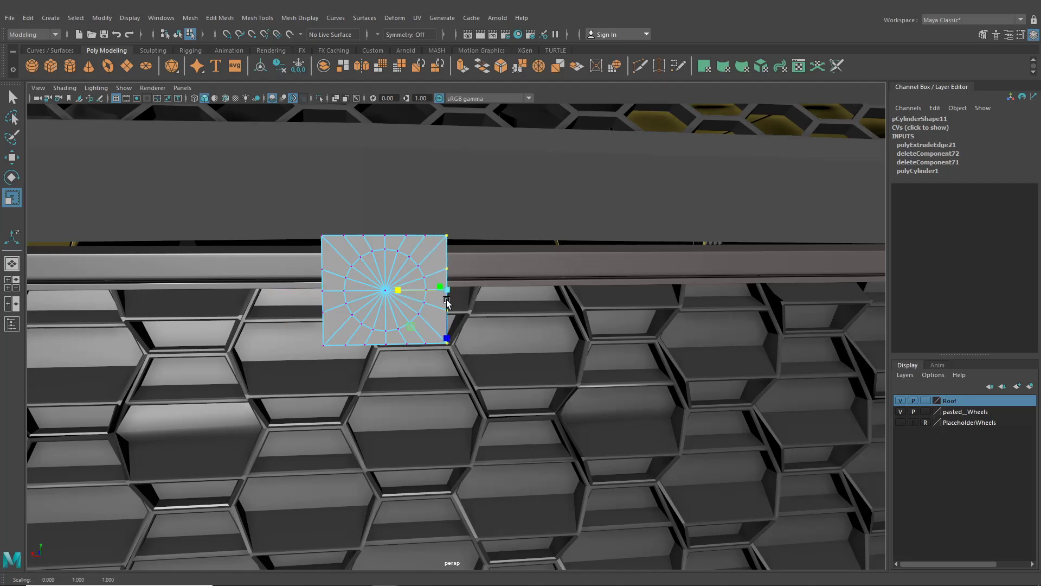
scroll(390, 296, up, 5)
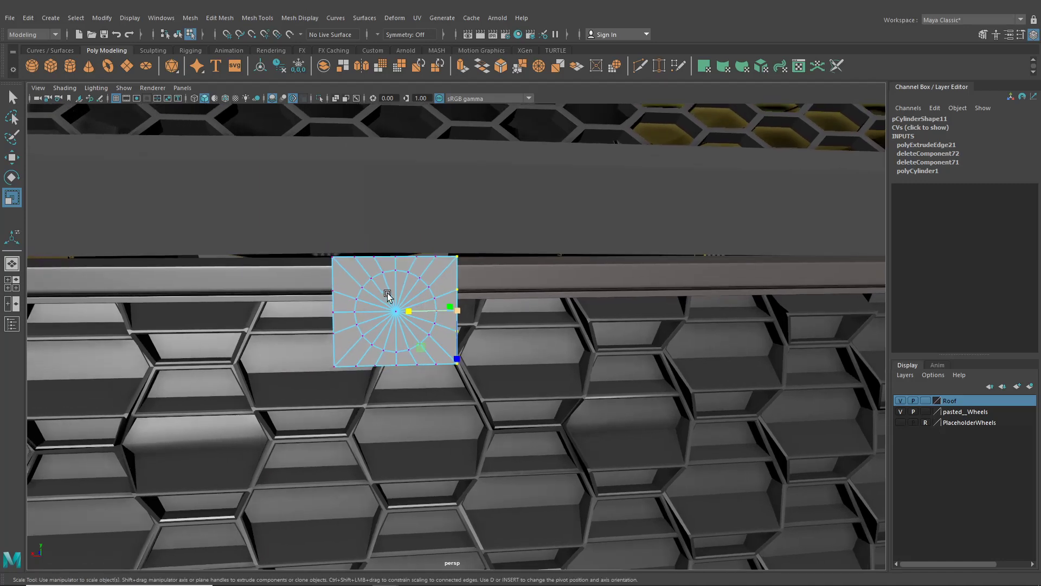
Extrude the circular faces at the plate's center and scale them inward to 0.95 to form a thin ring.
right_click(352, 292)
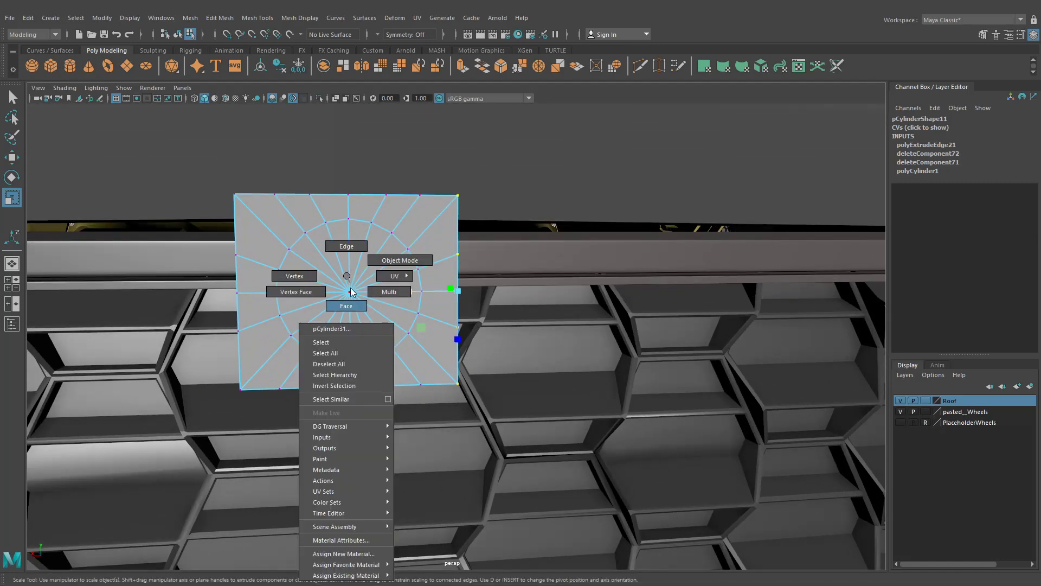
click(346, 306)
click(370, 323)
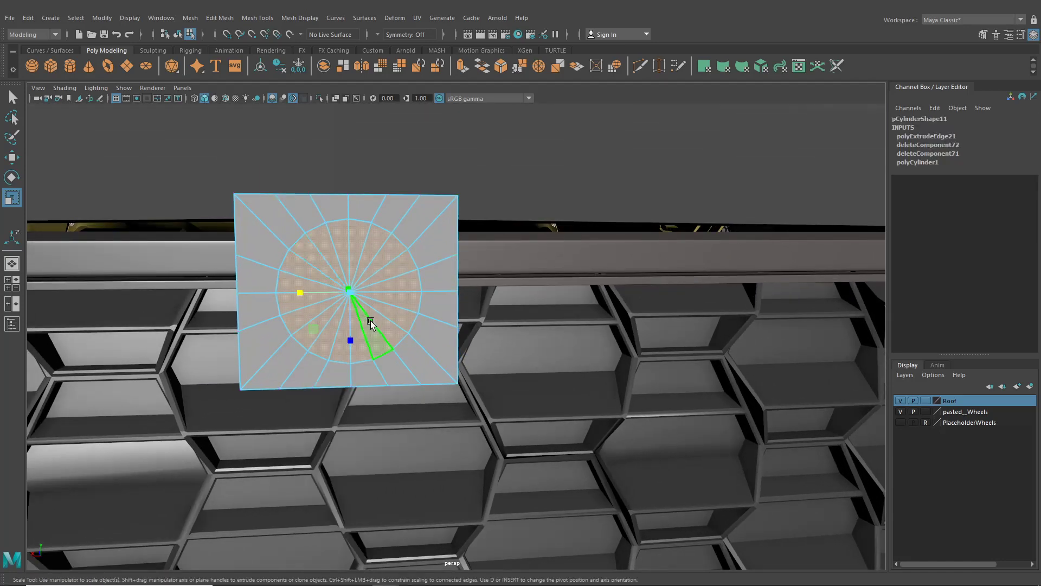
key(ctrl+e)
alt+middle_drag(372, 324, 395, 330)
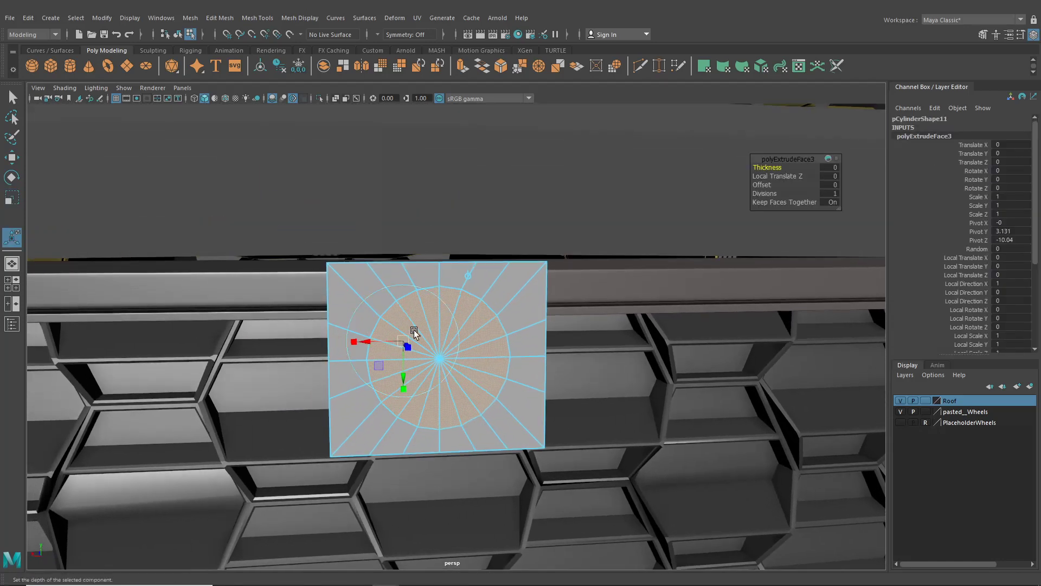
click(468, 274)
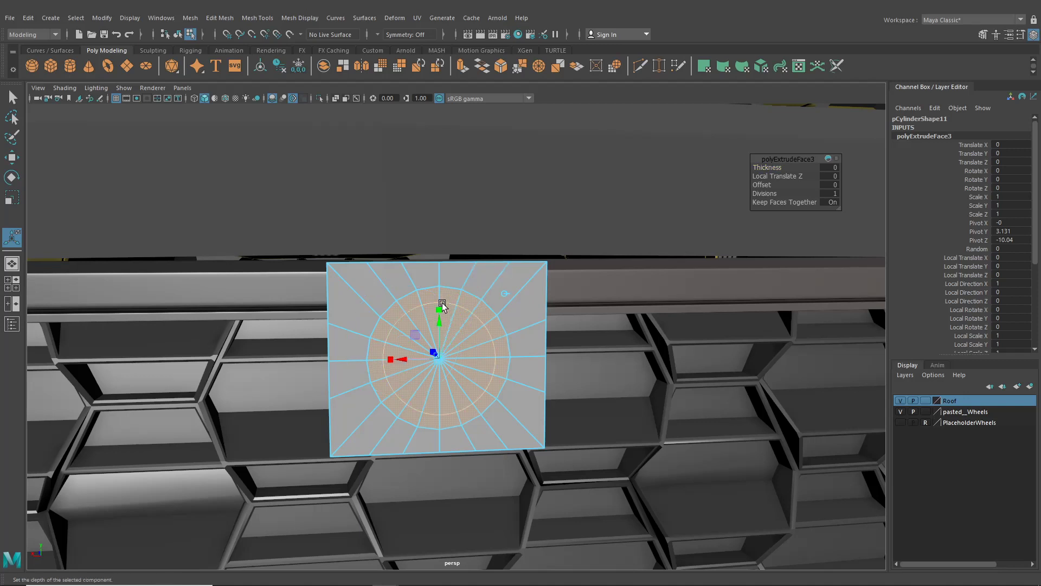
click(442, 362)
drag(442, 362, 440, 361)
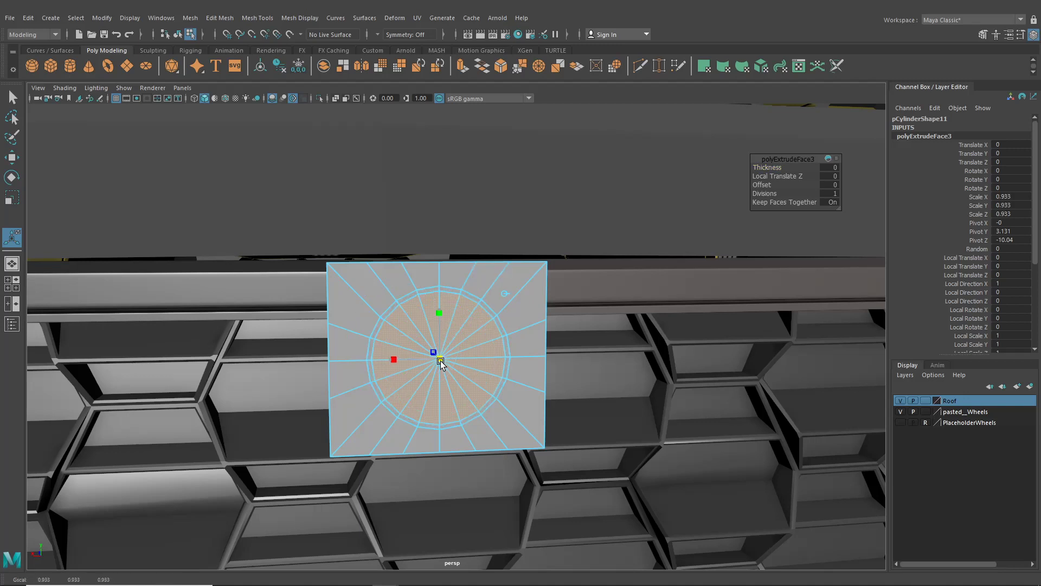
alt+drag(436, 292, 432, 289)
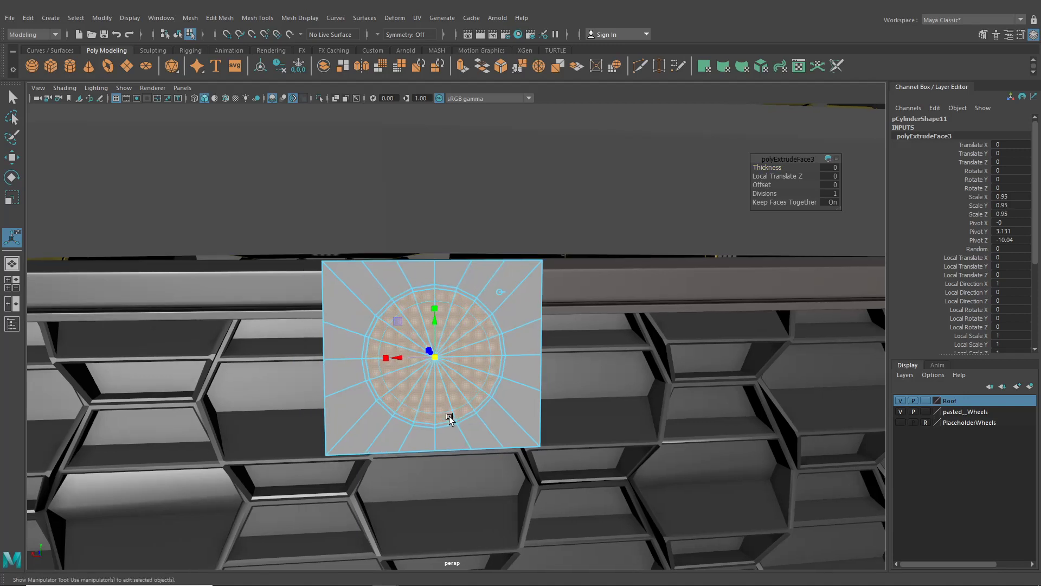
scroll(449, 418, up, 3)
drag(442, 393, 444, 356)
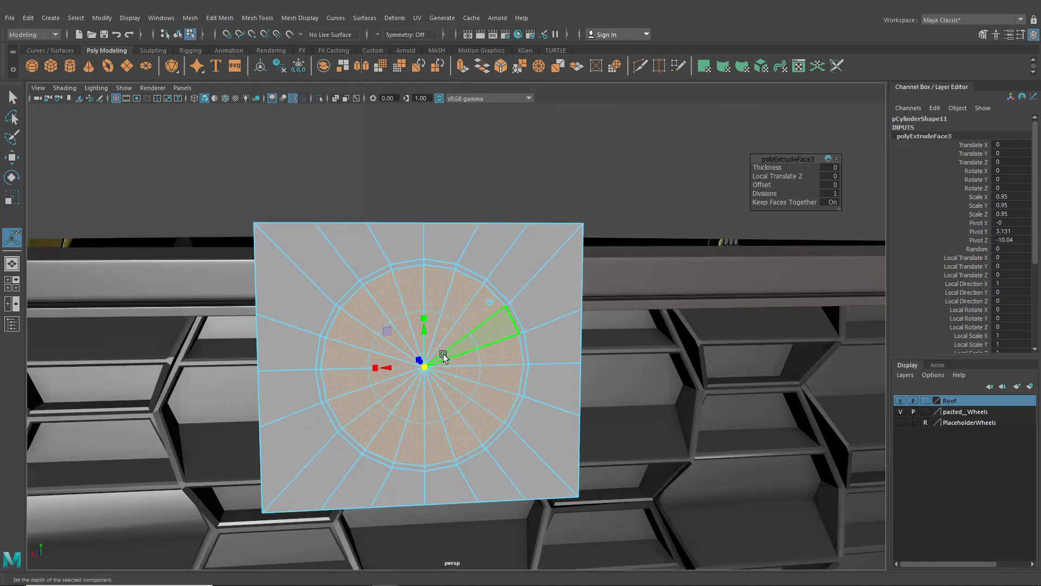
click(419, 263)
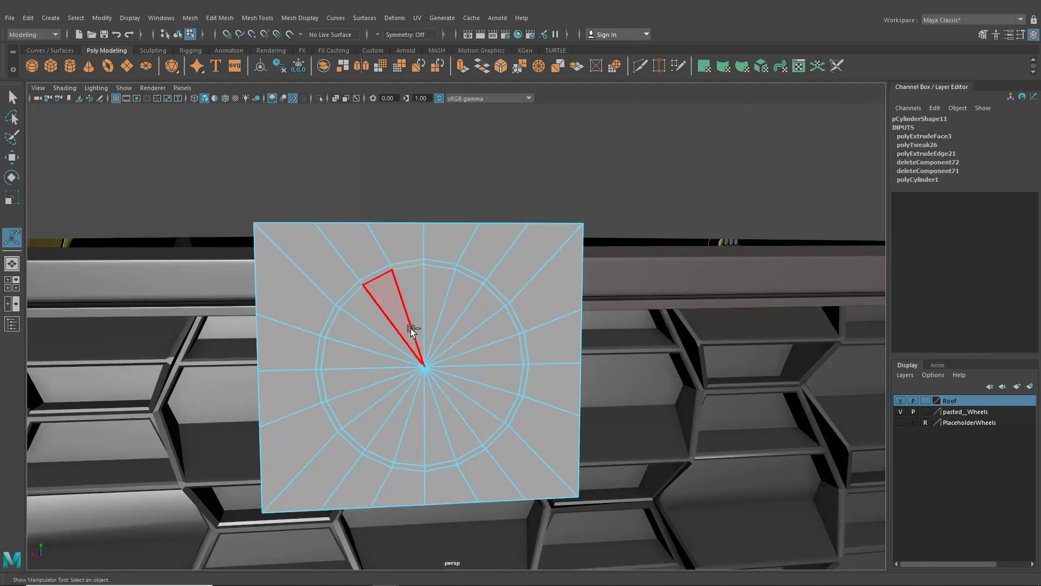
key(ctrl+z)
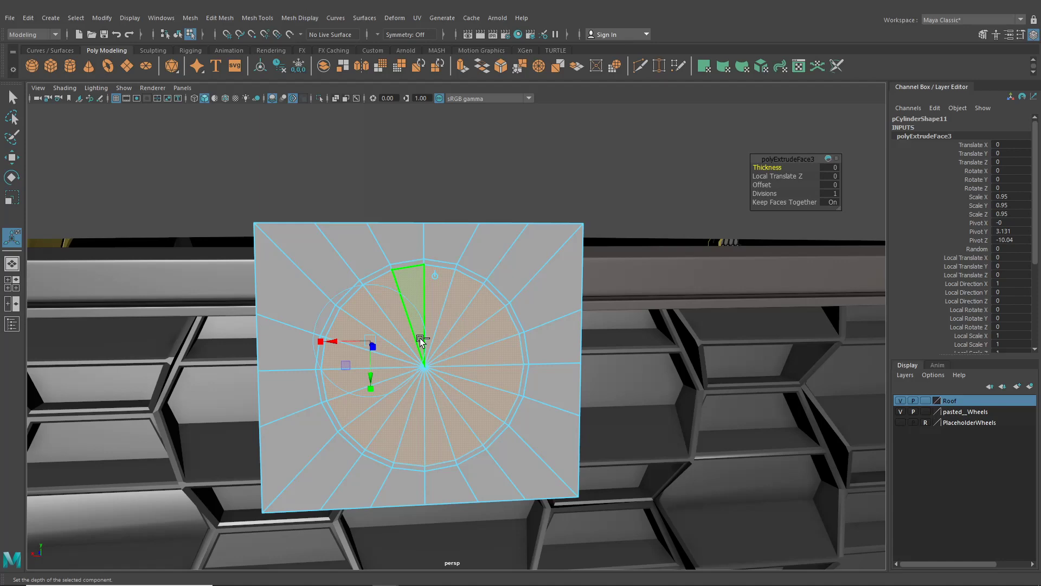
Build a rounded lens dome from the circular faces with successive extrusions, using a 0.004 Local Translate Z for the first and scaling the following ones inward.
drag(438, 317, 437, 282)
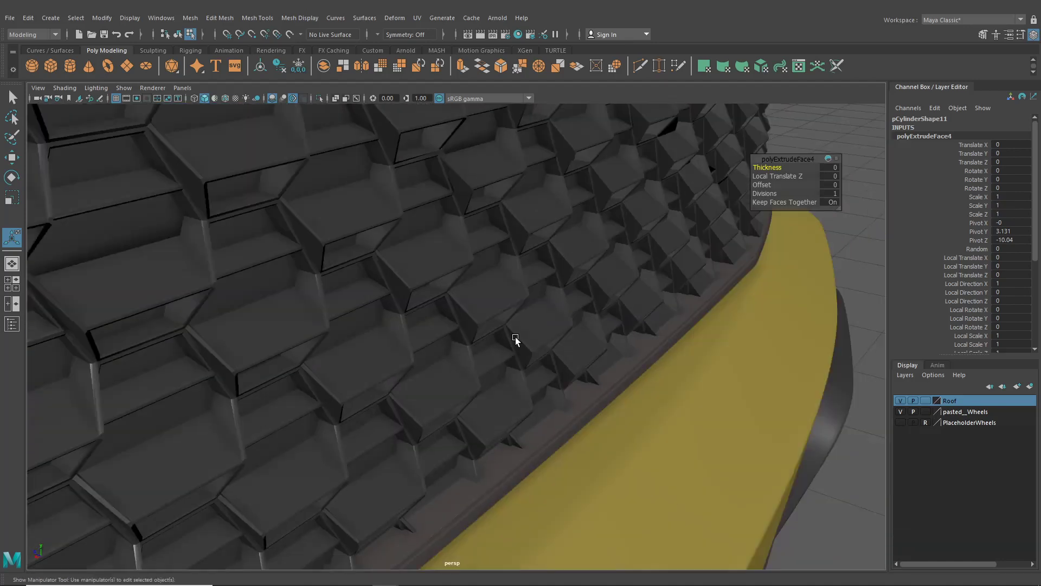
scroll(515, 337, down, 3)
alt+middle_drag(515, 337, 569, 375)
scroll(569, 374, up, 2)
drag(278, 299, 284, 300)
alt+drag(284, 300, 323, 334)
scroll(323, 335, up, 3)
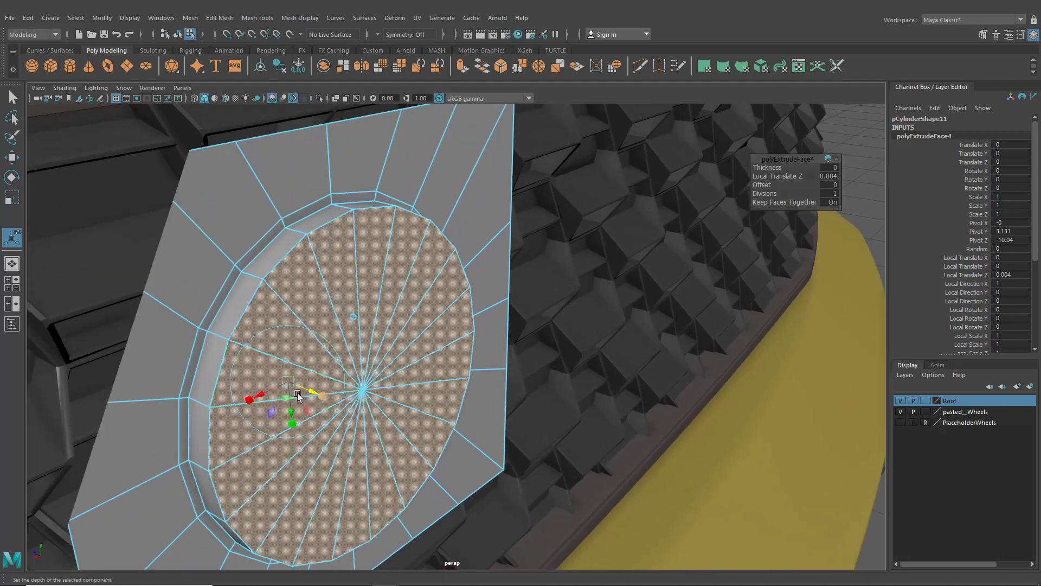
mouse_move(288, 385)
mouse_down()
mouse_move(278, 383)
mouse_move(331, 400)
mouse_move(279, 411)
mouse_move(305, 386)
mouse_move(295, 387)
mouse_move(356, 399)
mouse_move(297, 413)
mouse_move(324, 395)
mouse_move(293, 389)
mouse_up()
key(ctrl+e)
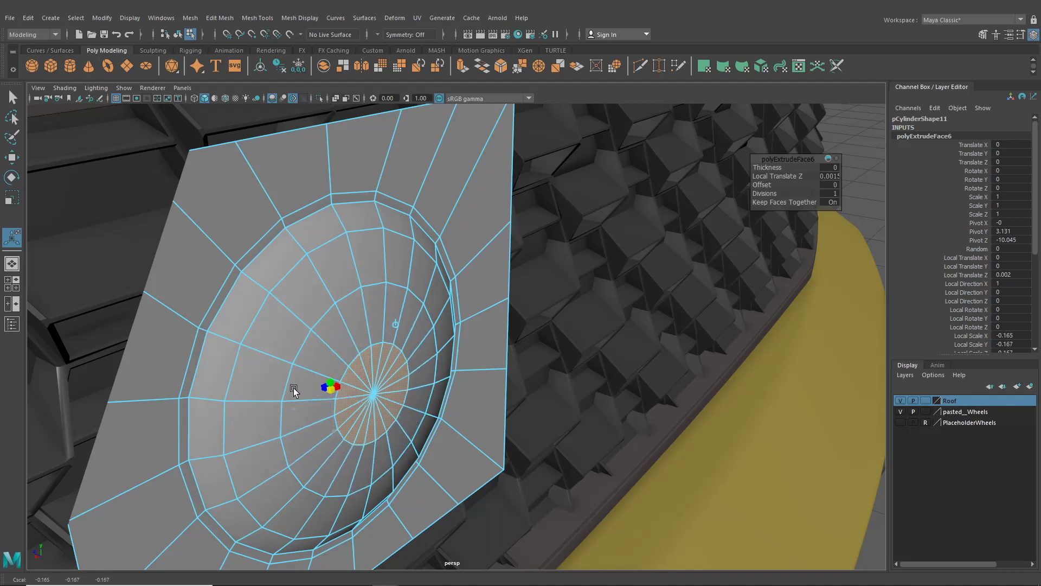
Extrude the thin ring of faces around the dome inward with a Translate Z of 0.003 to cut a groove.
click(298, 213)
shift+double_click(270, 233)
click(287, 248)
key(ctrl+e)
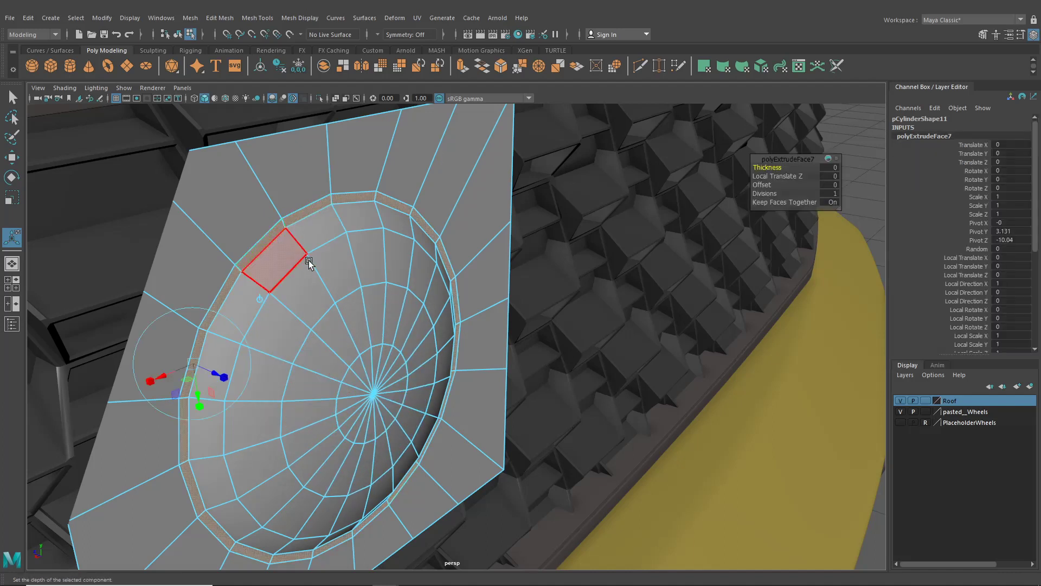
click(319, 354)
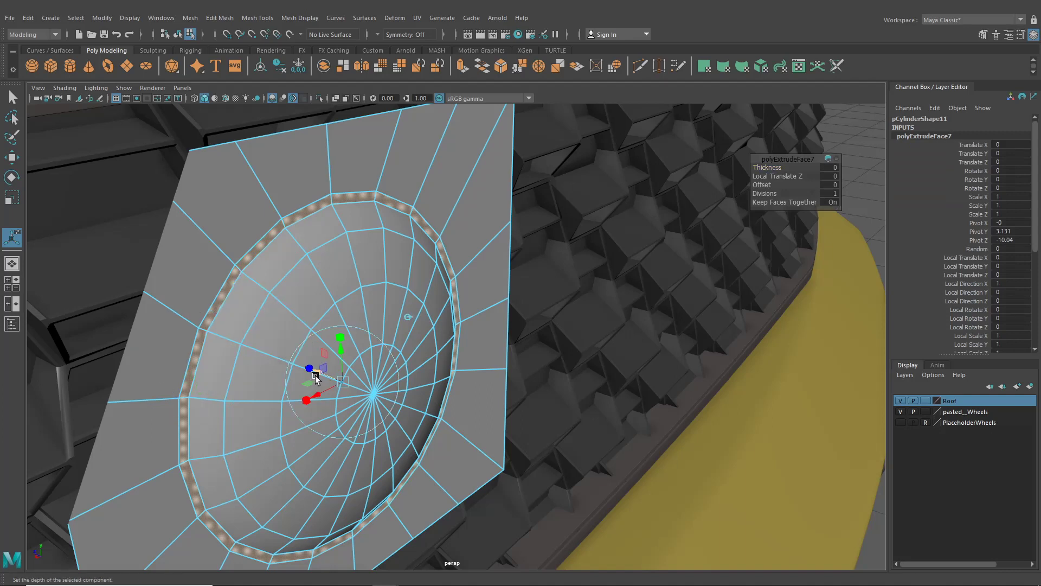
drag(316, 378, 298, 364)
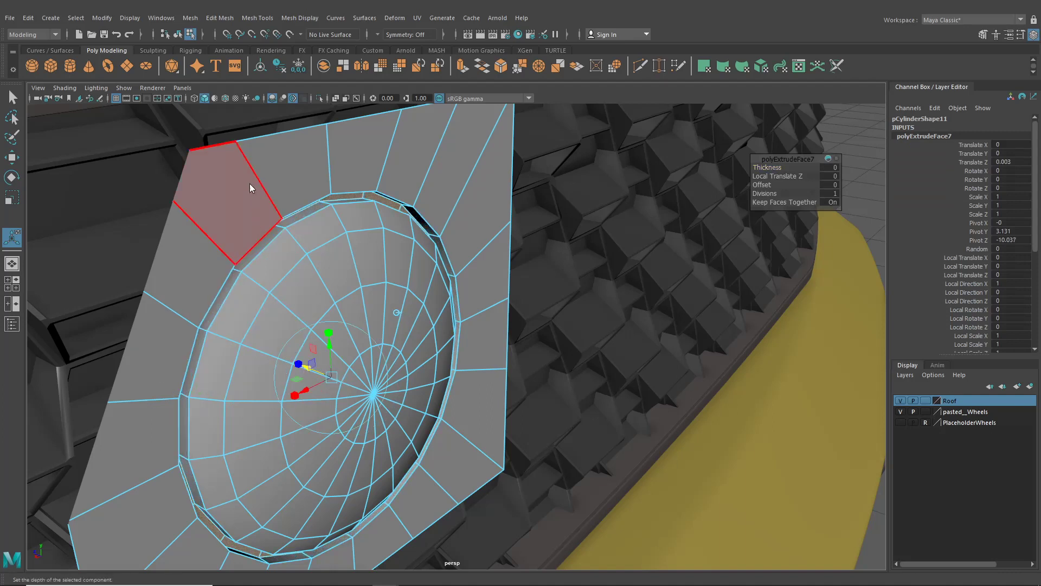
Bevel the edges of the groove around the dome with a fraction of 0.2.
right_drag(249, 187, 245, 152)
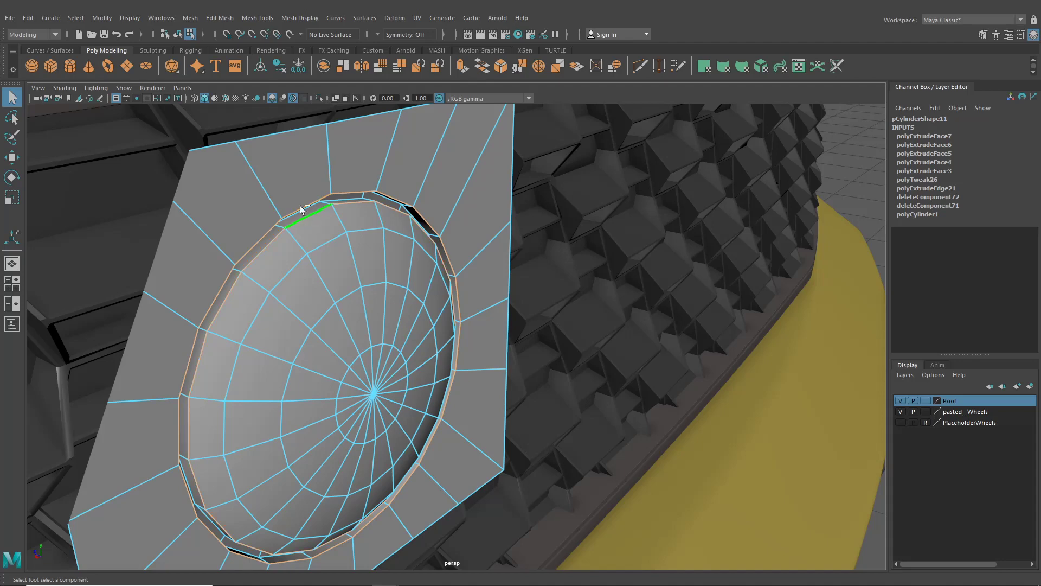
click(212, 16)
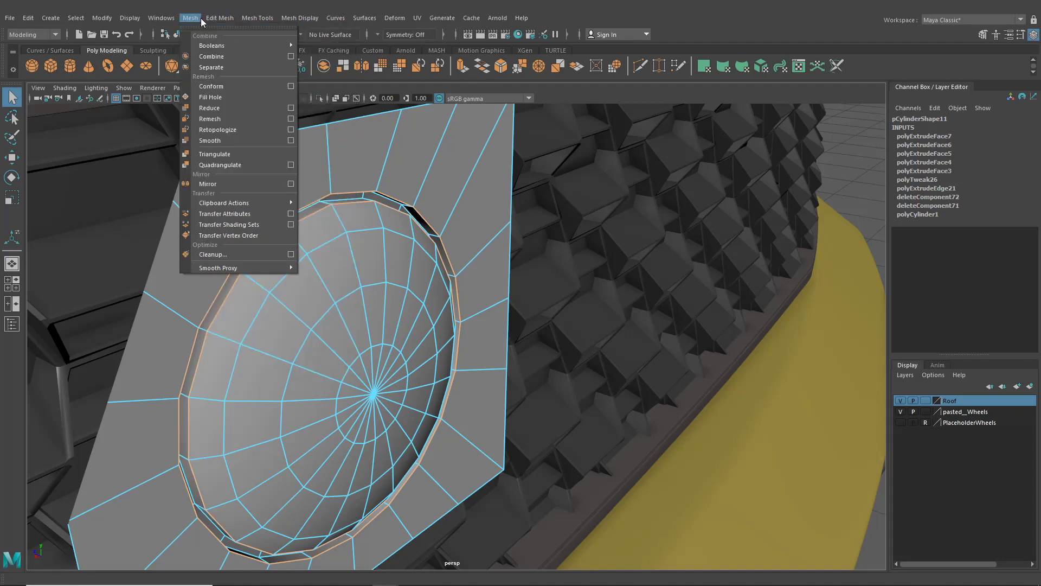
click(232, 55)
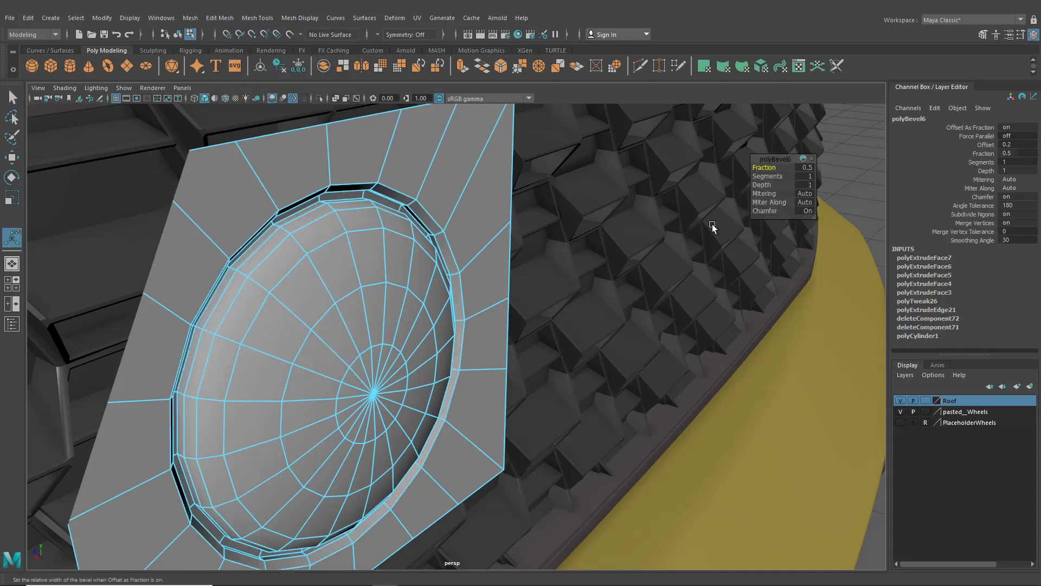
drag(764, 167, 764, 167)
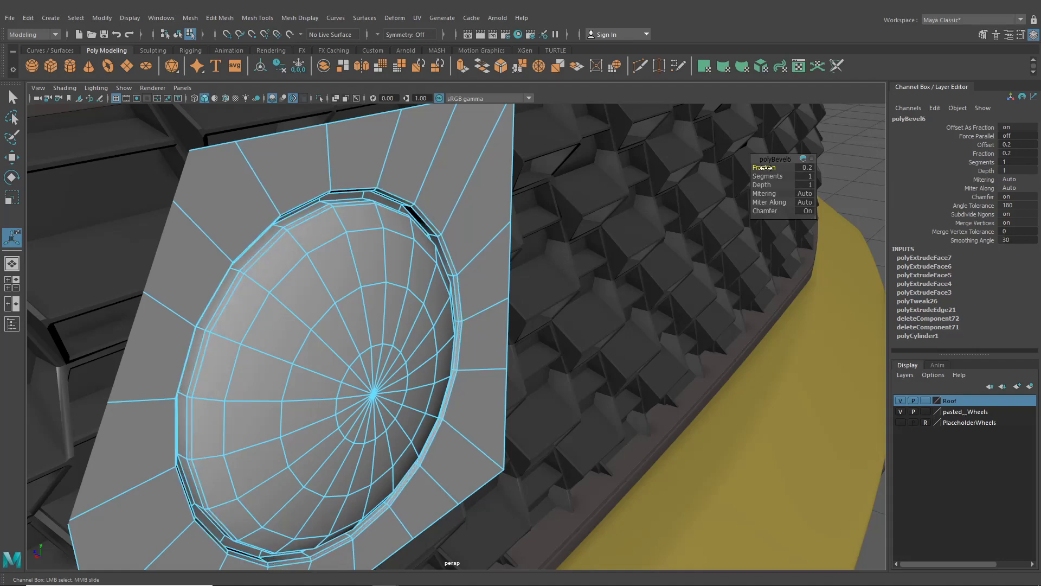
click(175, 30)
scroll(353, 320, down, 5)
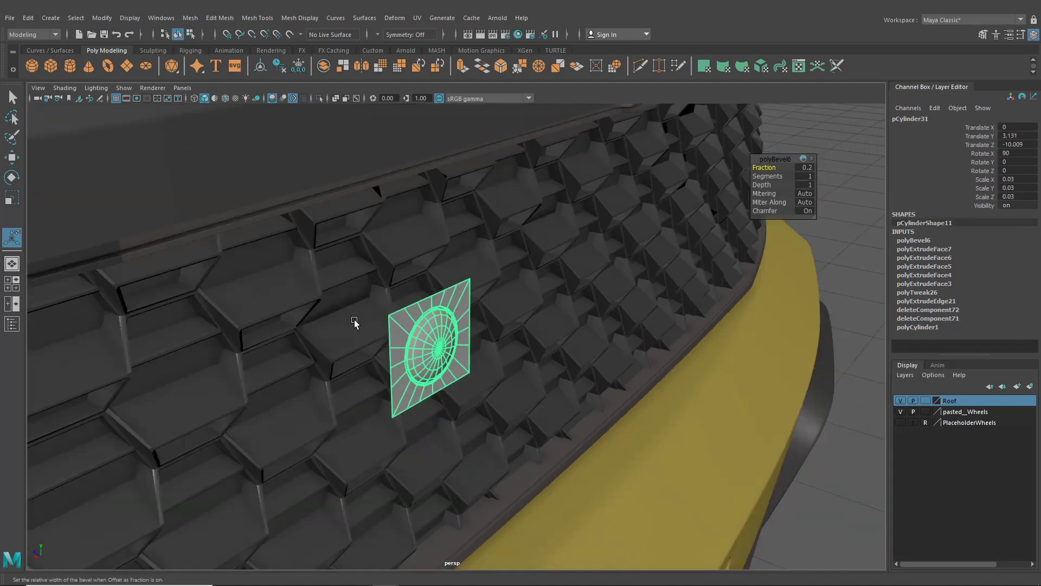
Extrude the plate's outer border edges backward with a Translate Z of 0.073 to give the housing box depth.
alt+middle_drag(373, 341, 399, 316)
scroll(399, 316, up, 2)
right_drag(404, 275, 394, 237)
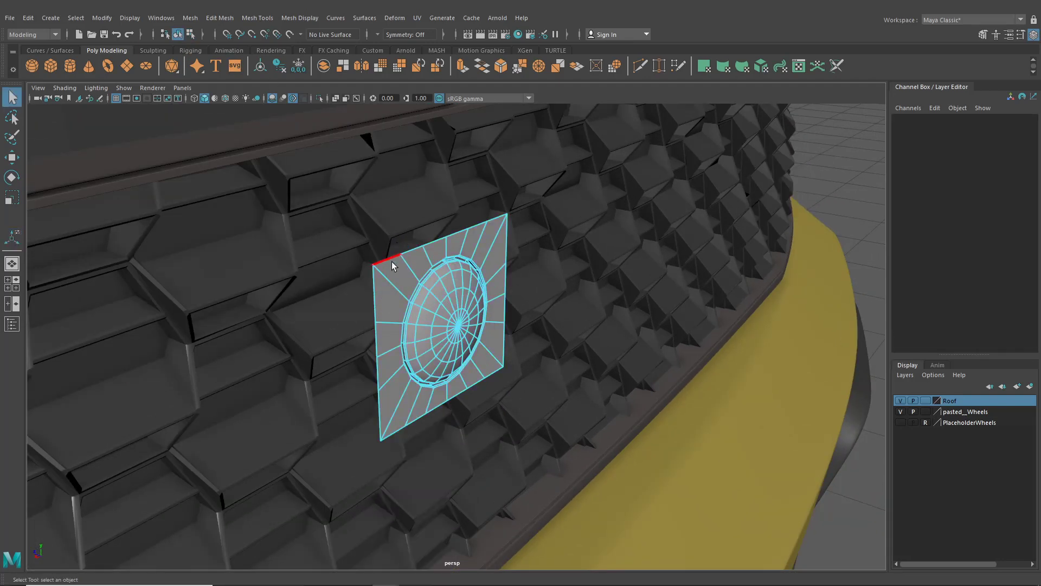
double_click(390, 261)
key(ctrl+e)
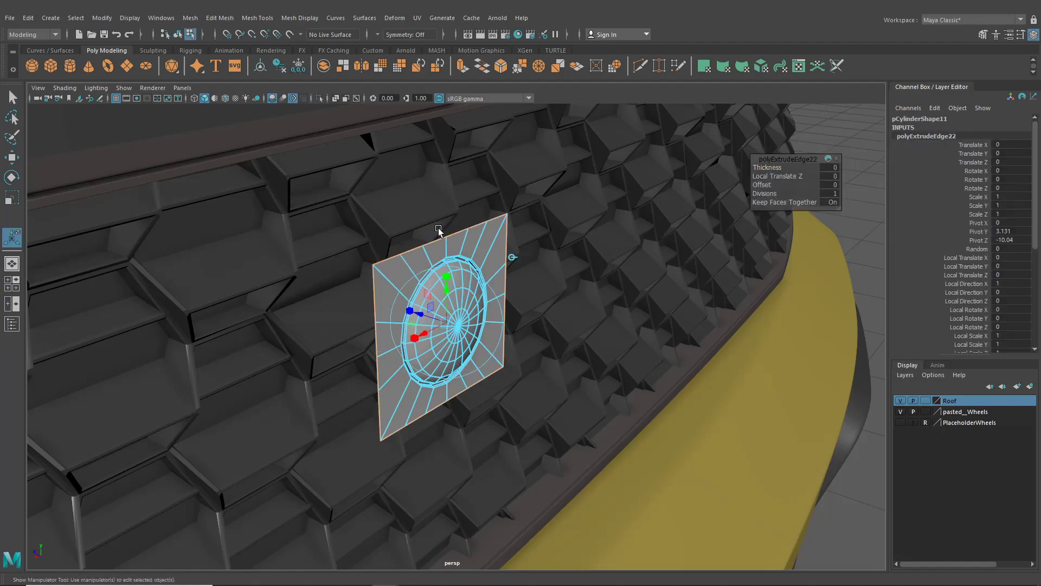
drag(426, 303, 268, 308)
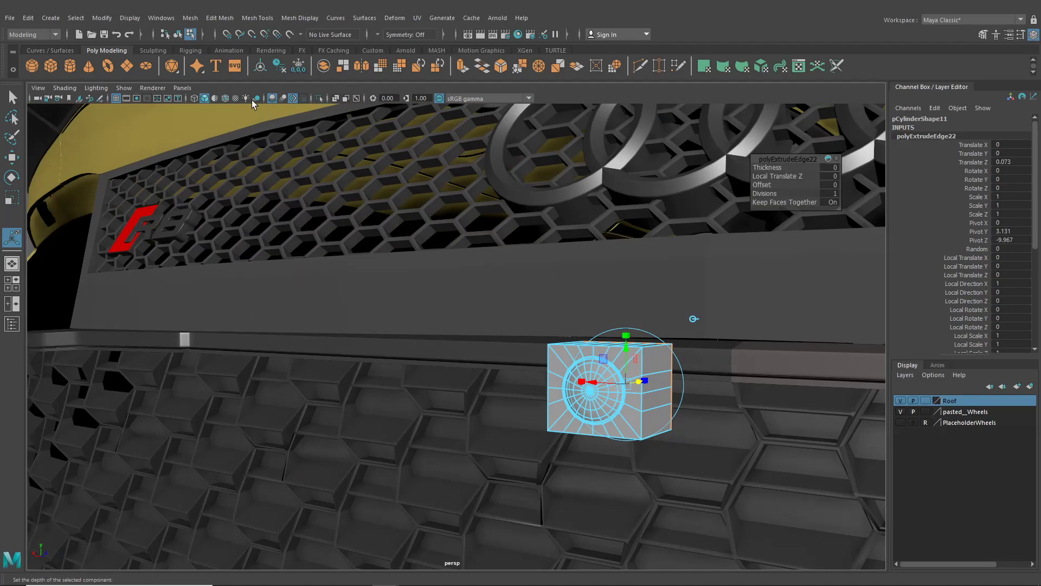
Bevel the box's front border and long corner edges with a fraction of 0.1 and 2 segments.
alt+drag(409, 222, 534, 271)
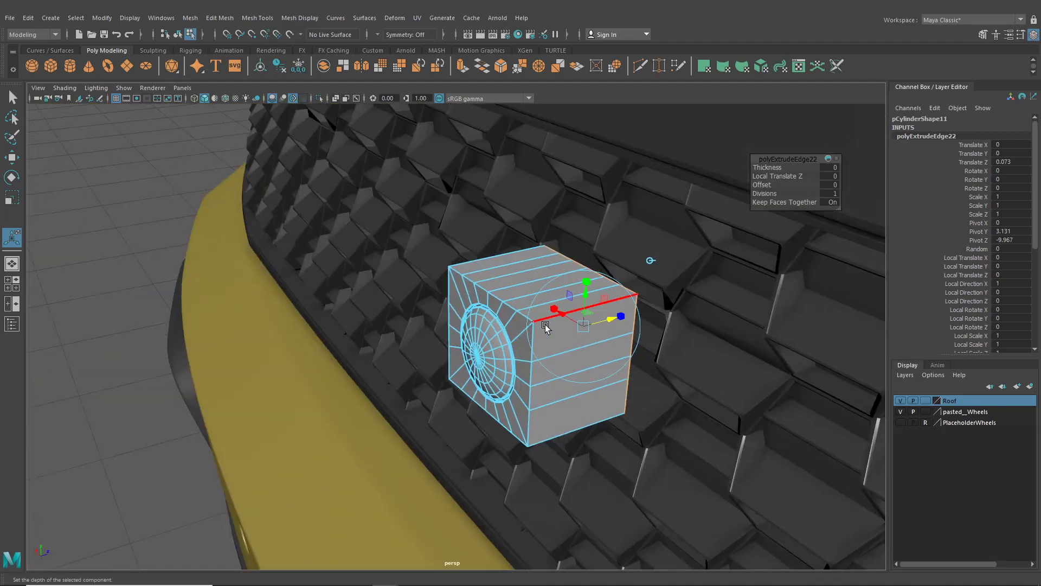
right_click(534, 269)
click(546, 247)
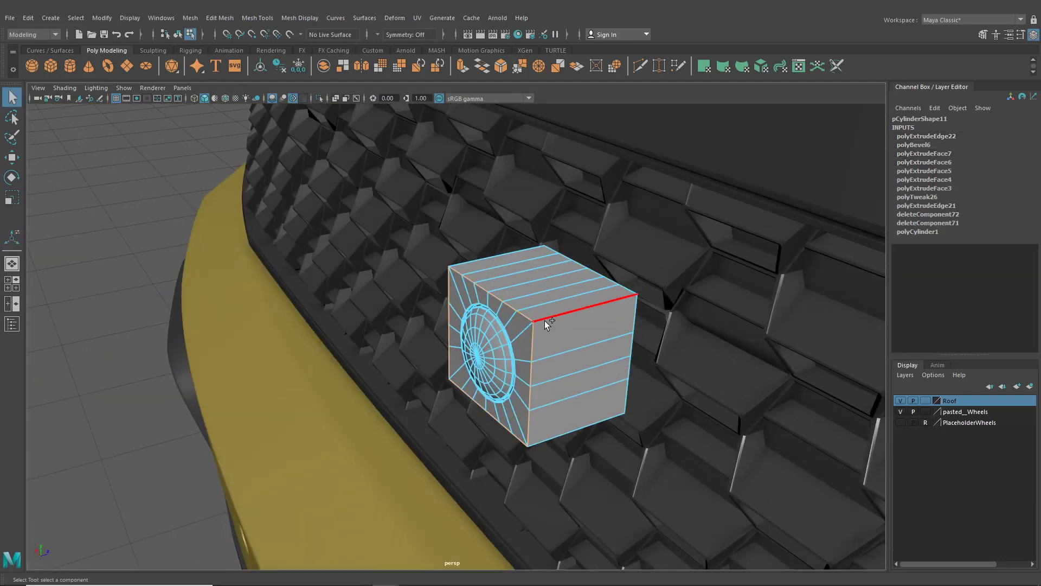
click(544, 320)
alt+drag(562, 434, 480, 420)
shift+click(366, 424)
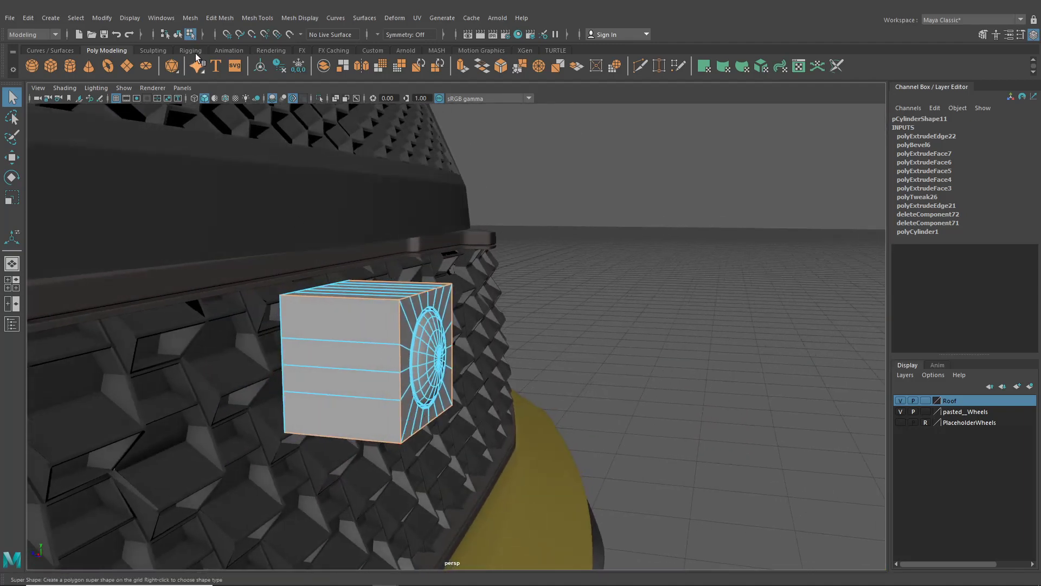
click(213, 18)
click(228, 58)
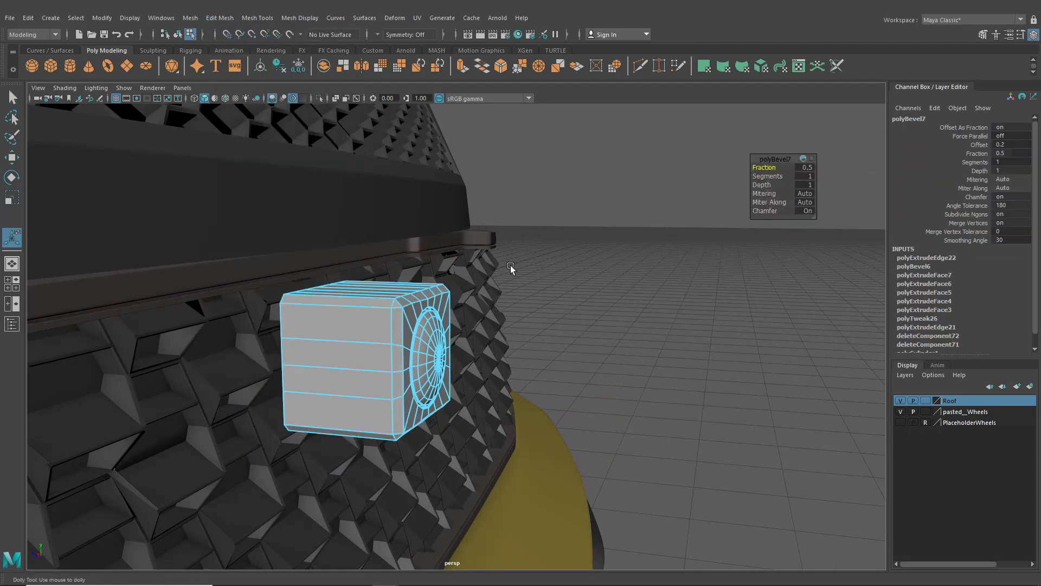
scroll(510, 266, up, 3)
drag(762, 169, 782, 177)
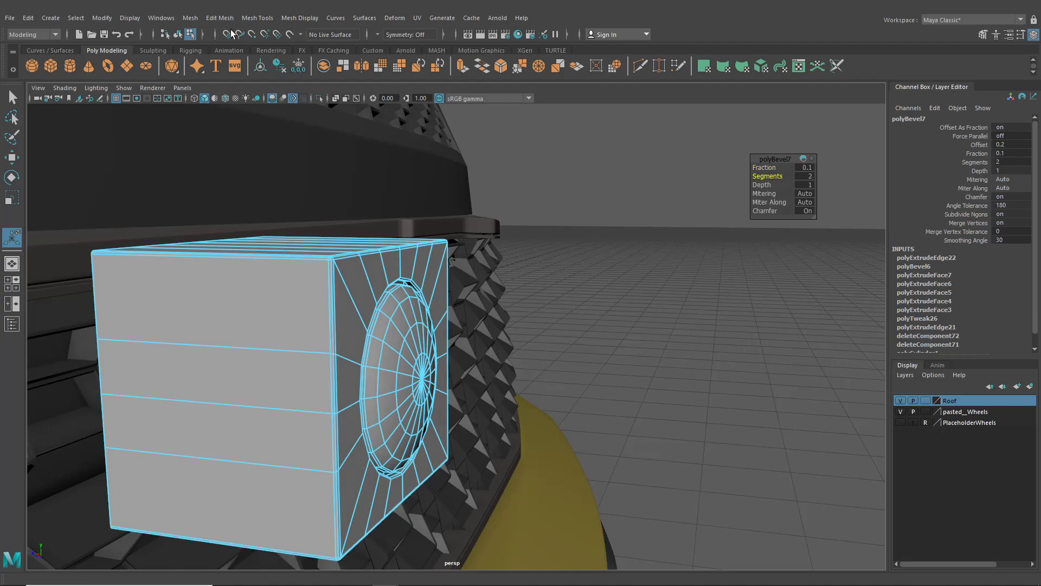
click(178, 34)
Rotate the front of the box, including the lens, so that its upper edge leans forward and its lower edge sits back.
alt+drag(634, 268, 486, 328)
click(492, 333)
key(f)
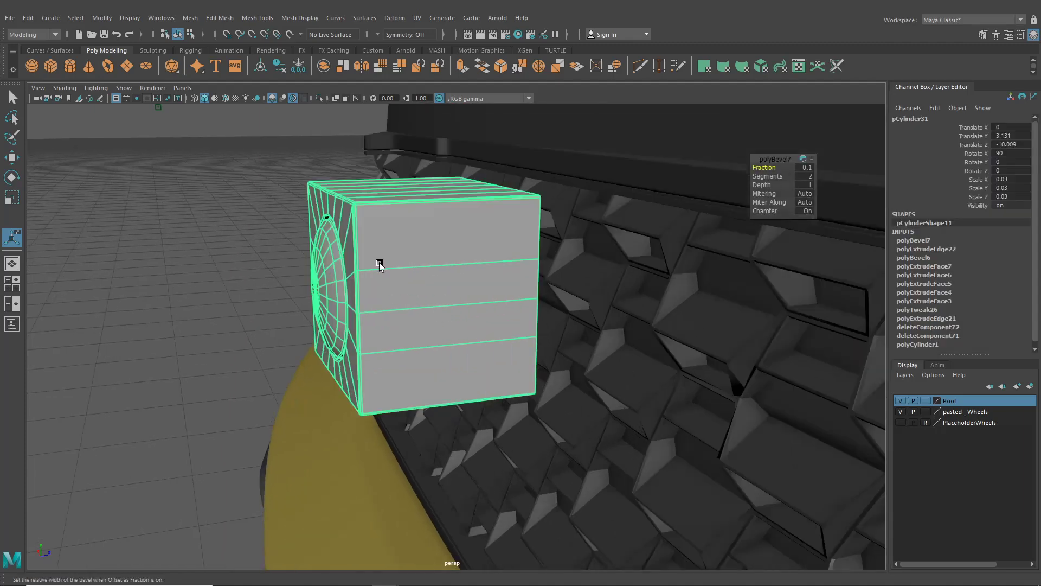
right_drag(375, 255, 345, 257)
alt+right_drag(389, 301, 361, 302)
alt+drag(361, 302, 337, 242)
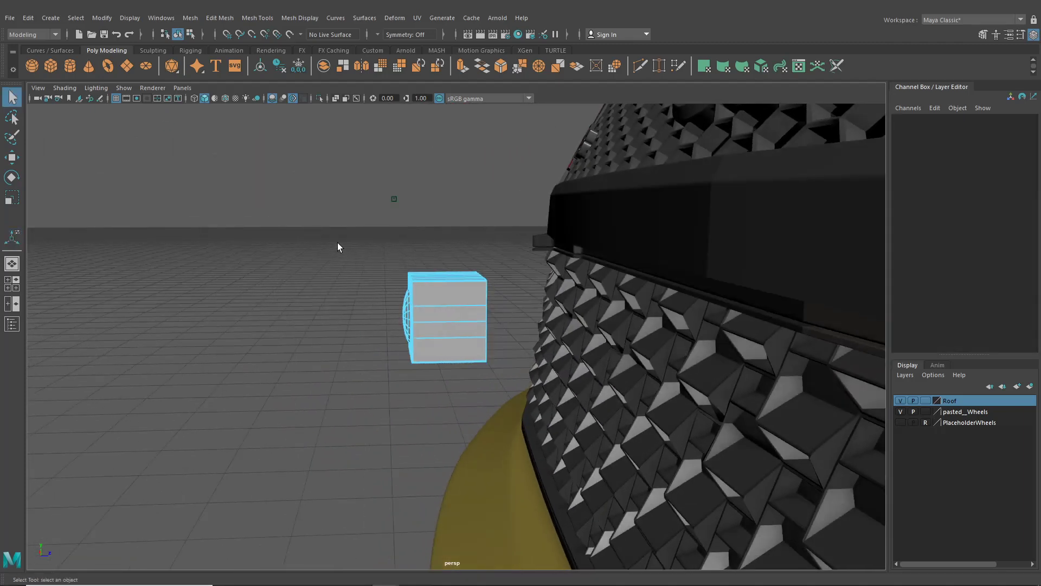
drag(436, 389, 437, 390)
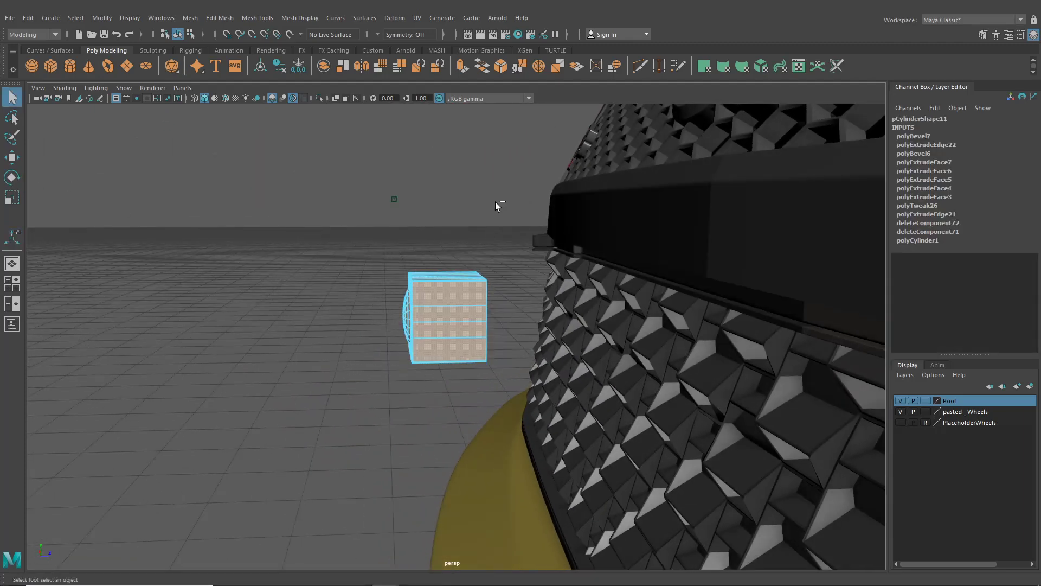
alt+drag(544, 440, 19, 206)
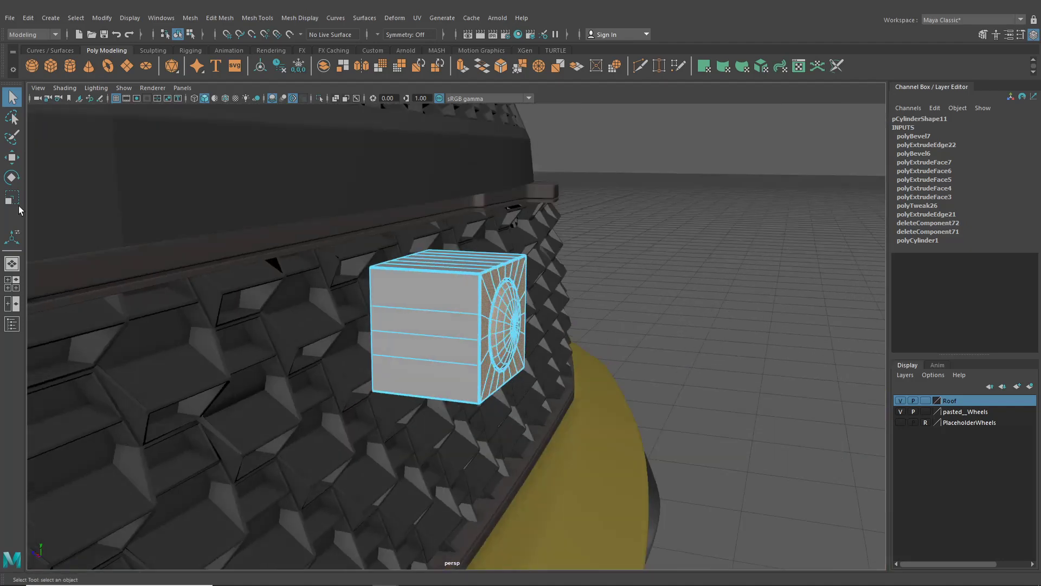
click(11, 177)
scroll(430, 298, up, 5)
alt+drag(430, 298, 379, 293)
scroll(375, 295, down, 5)
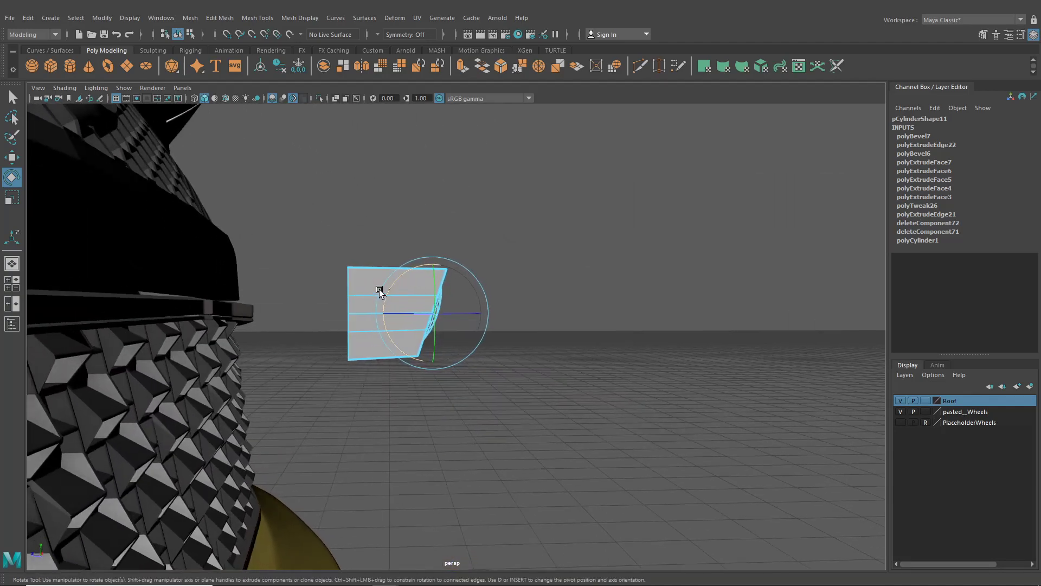
Scale the box's rear vertices vertically to about 0.788 and raise them so the housing tapers toward the back.
drag(337, 389, 216, 258)
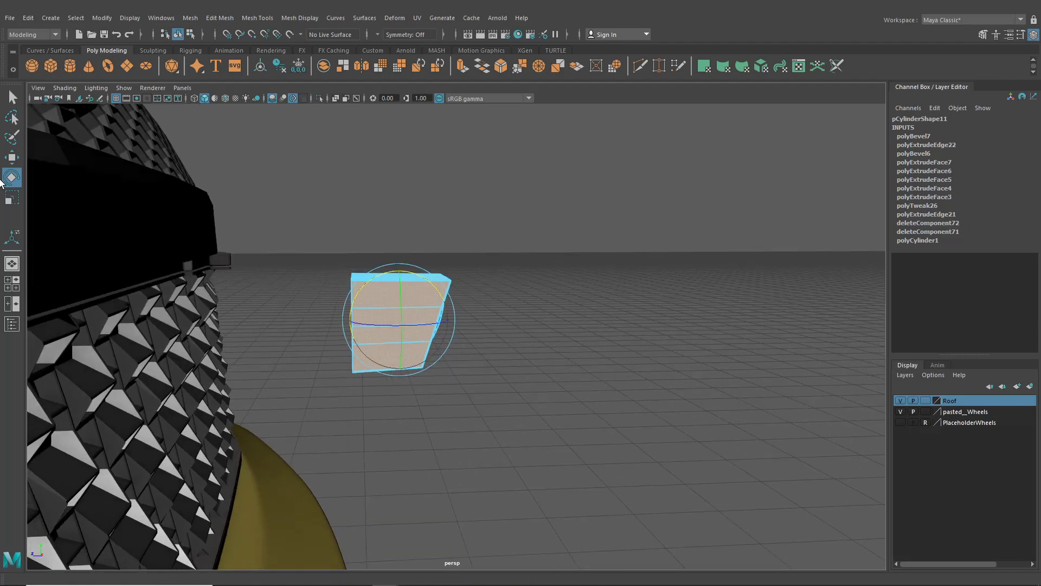
right_drag(354, 282, 328, 267)
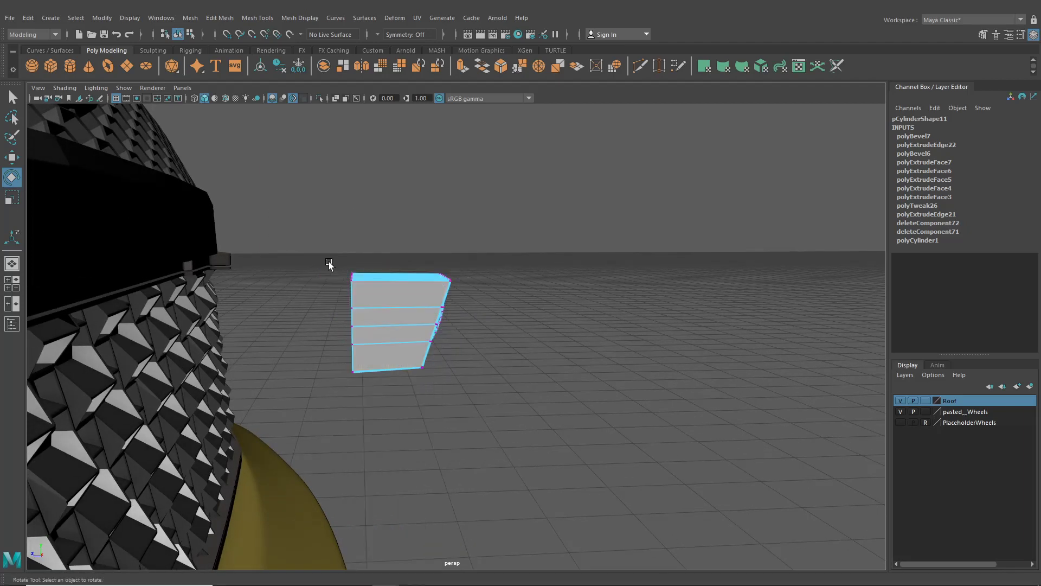
drag(314, 252, 374, 399)
key(r)
alt+drag(333, 326, 335, 323)
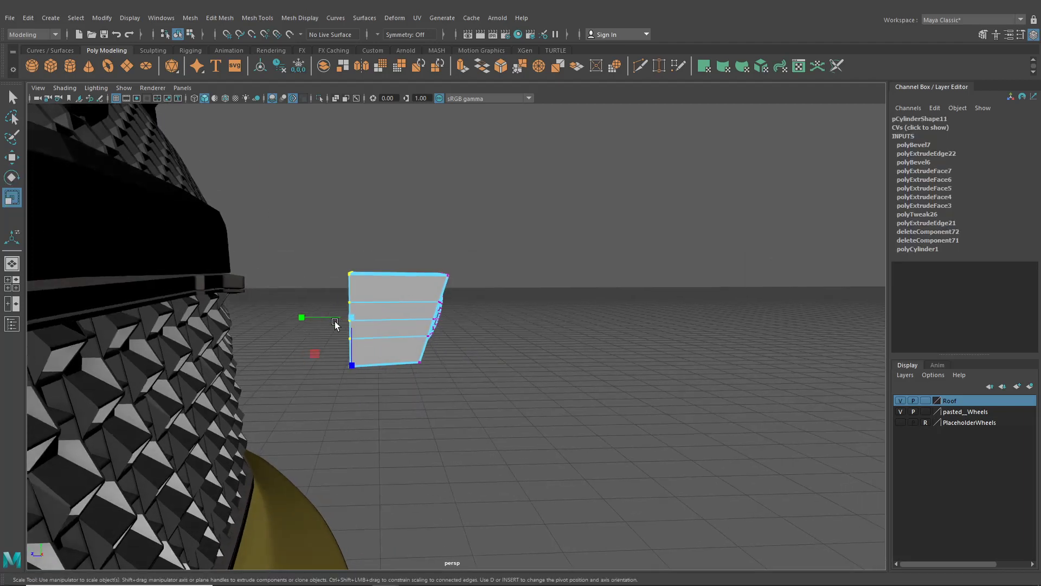
drag(353, 364, 353, 361)
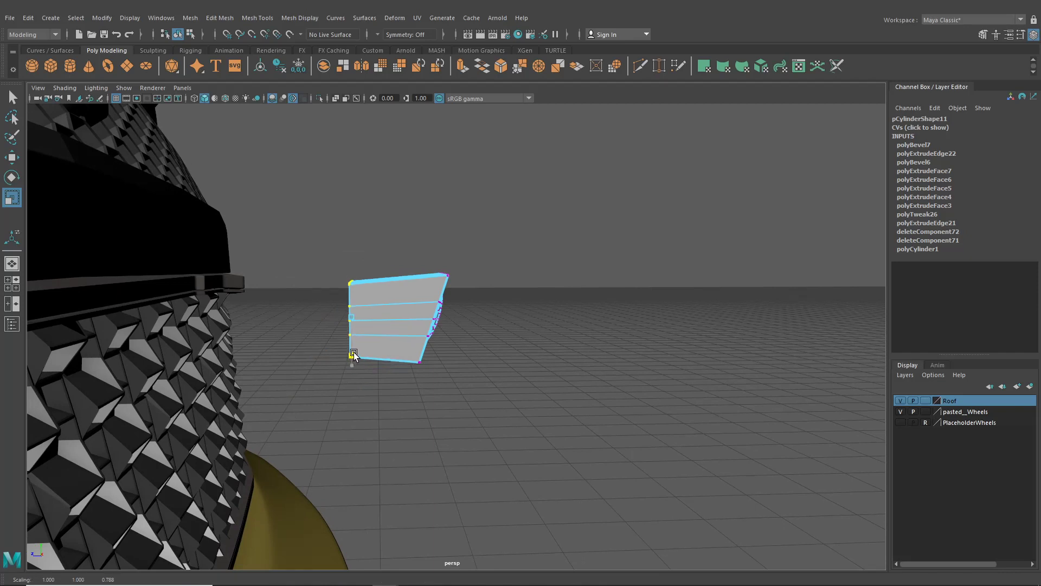
key(w)
drag(352, 272, 350, 260)
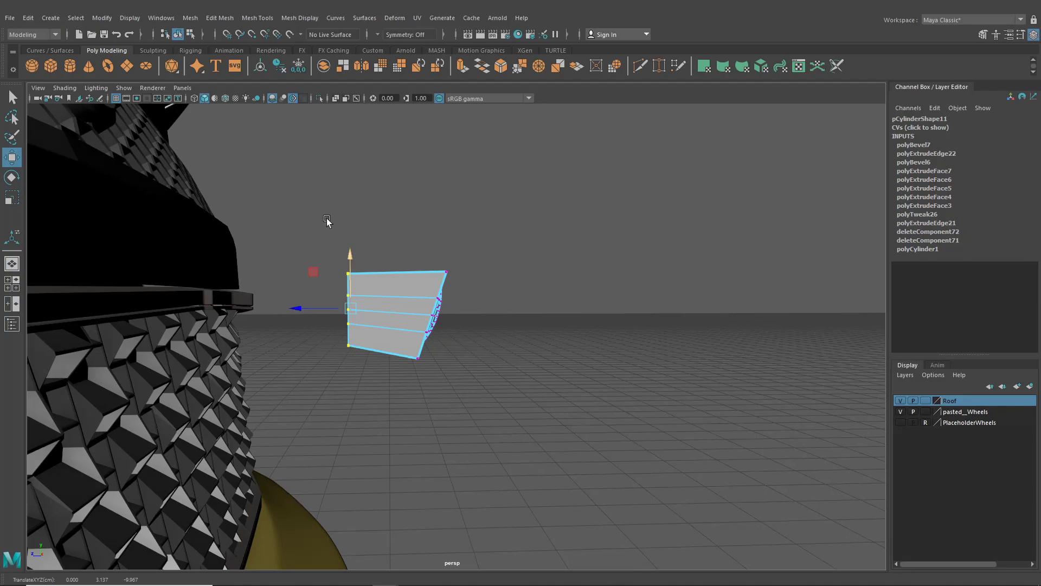
Move the whole camera box back against the trim above the rear grille, to Translate Z -9.663.
alt+drag(379, 222, 249, 214)
click(178, 36)
scroll(374, 260, down, 5)
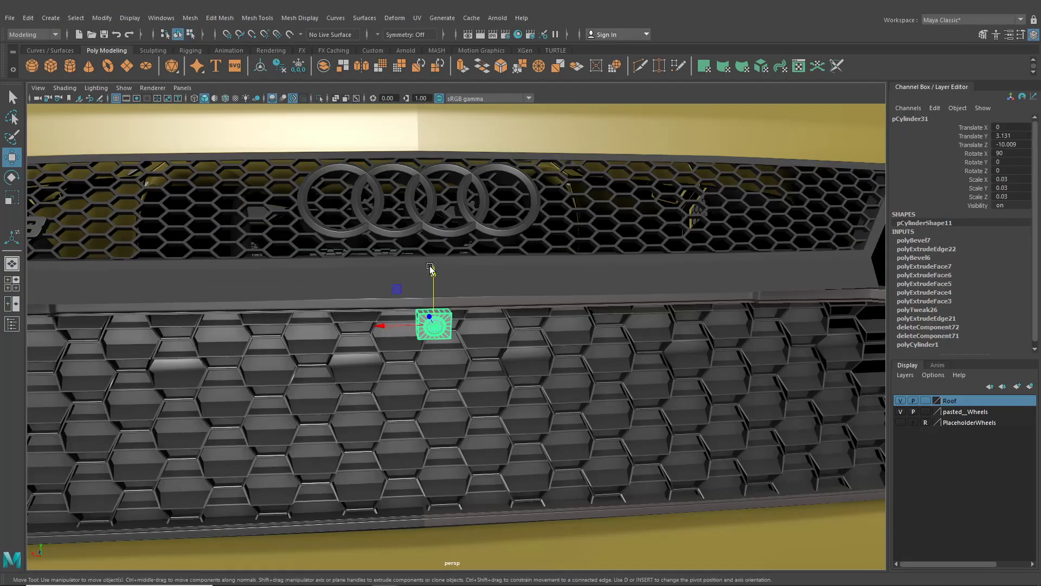
alt+drag(379, 269, 323, 278)
alt+middle_drag(331, 385, 377, 324)
scroll(378, 325, down, 5)
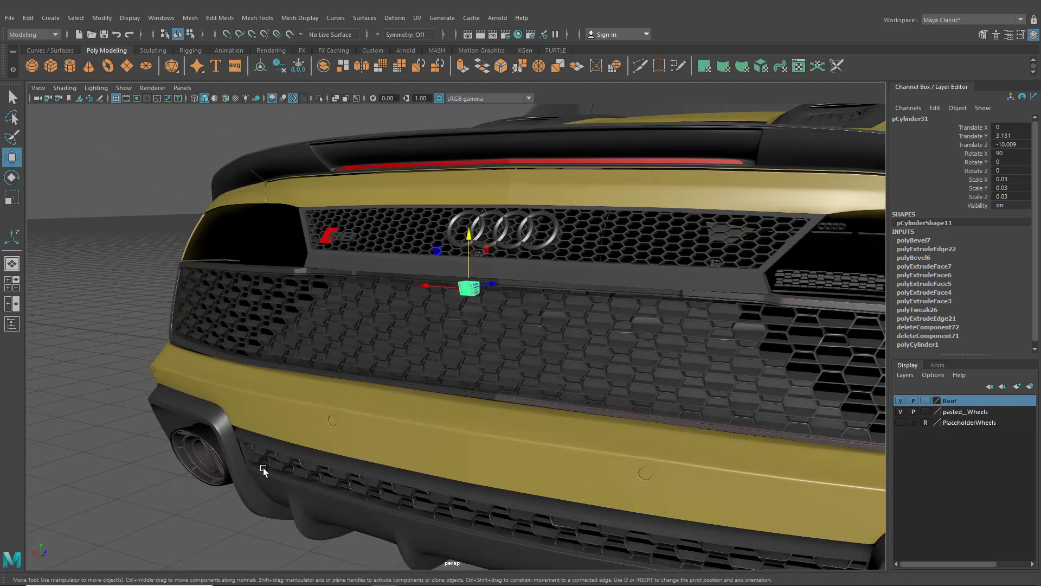
click(218, 501)
scroll(486, 350, up, 4)
alt+drag(487, 349, 581, 288)
click(464, 282)
scroll(506, 355, up, 3)
scroll(506, 354, up, 3)
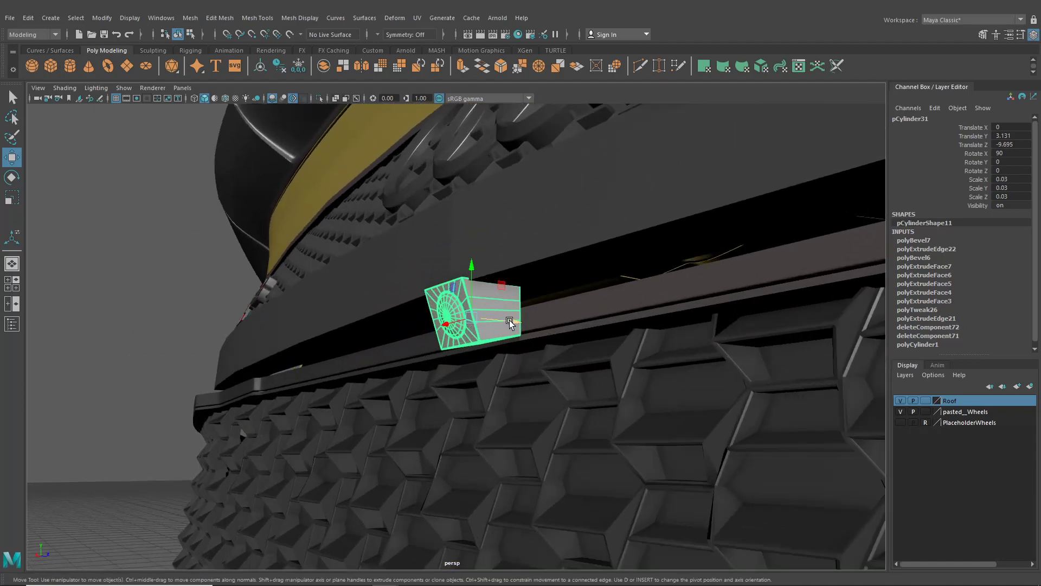
drag(509, 320, 477, 347)
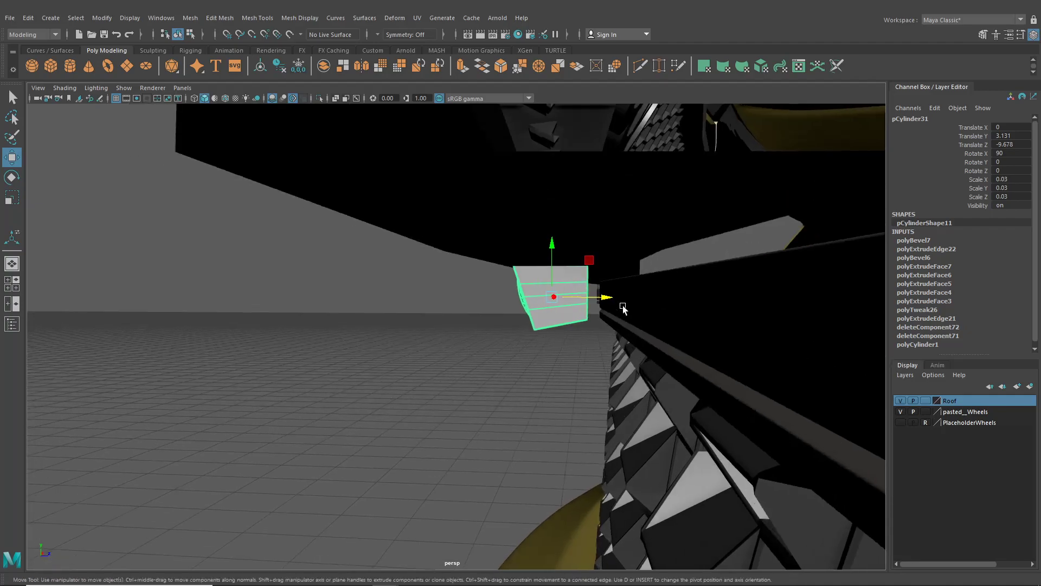
drag(610, 301, 623, 281)
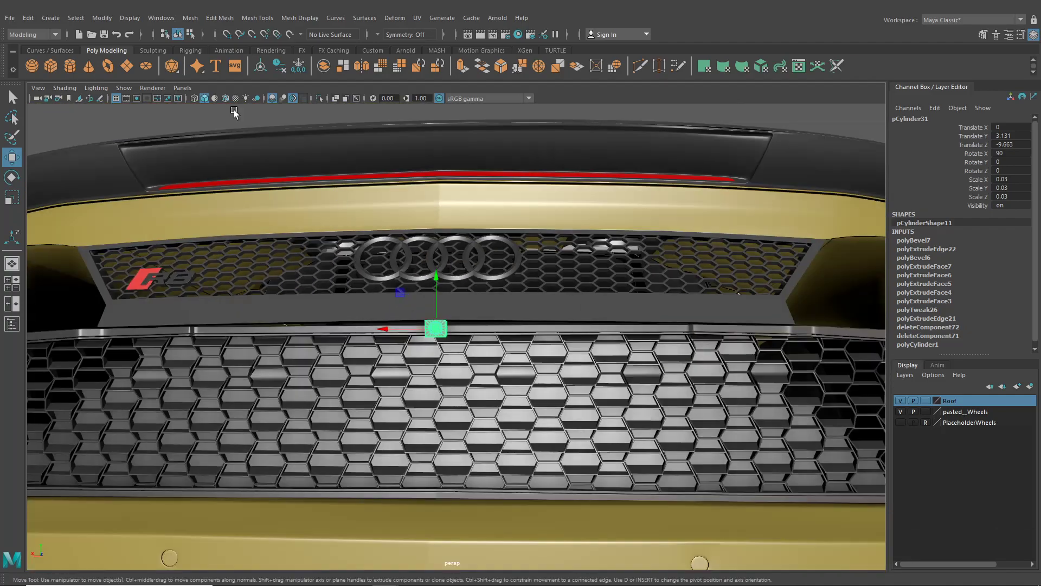
Inspect the camera's placement above the rear grille close up and from a distance, then view the car's front.
click(190, 34)
click(178, 34)
scroll(461, 267, down, 6)
click(589, 242)
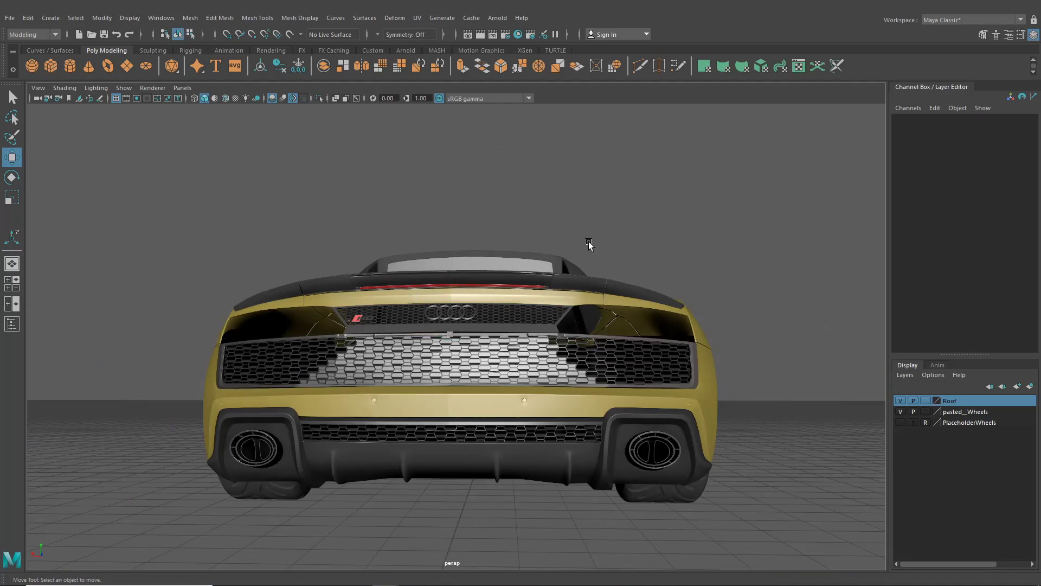
scroll(505, 278, up, 8)
alt+middle_drag(470, 306, 513, 274)
alt+drag(588, 282, 509, 299)
scroll(509, 299, up, 4)
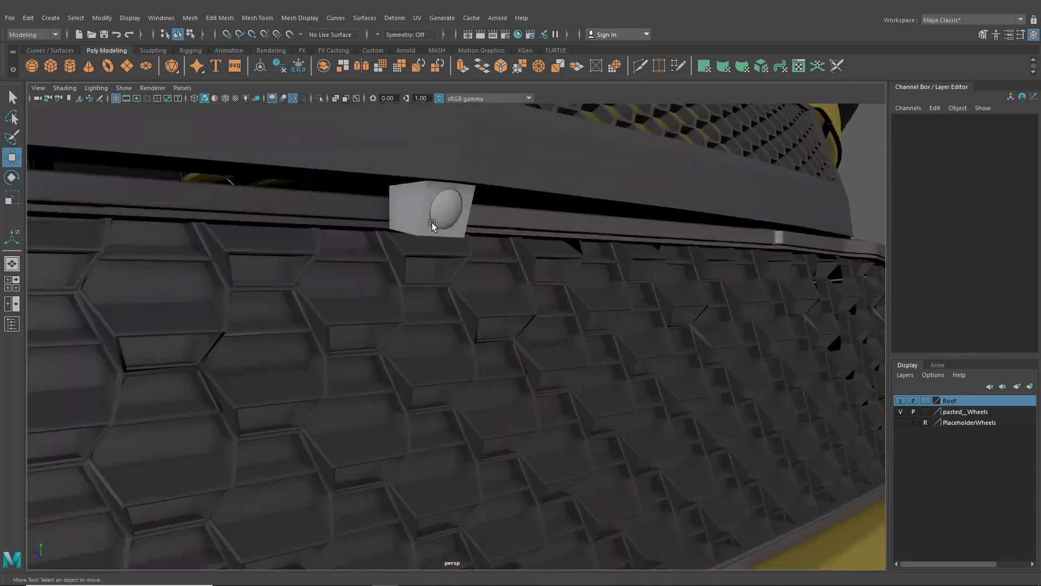
click(423, 198)
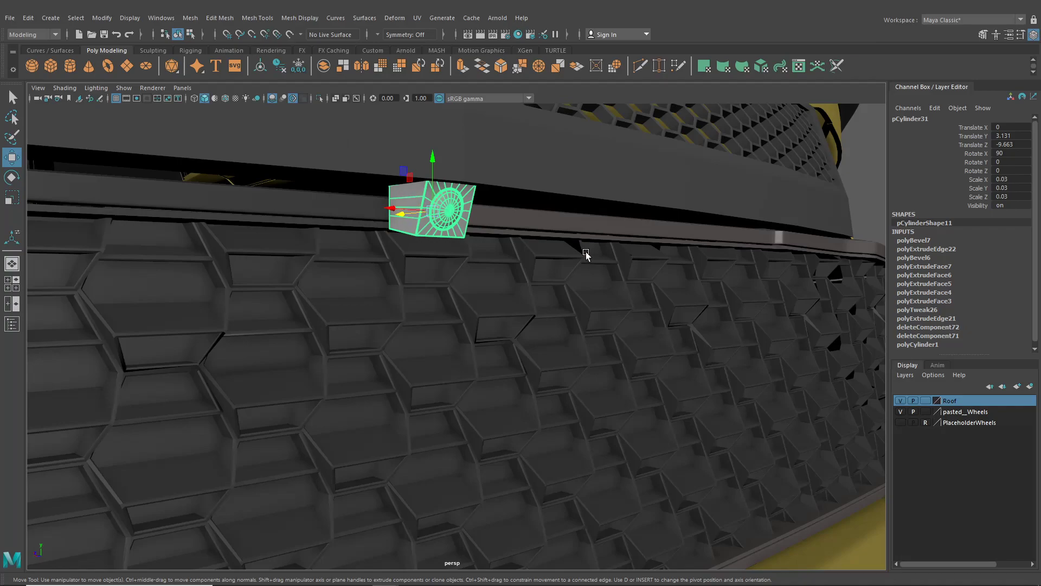
scroll(582, 257, down, 8)
click(652, 246)
scroll(694, 253, down, 1)
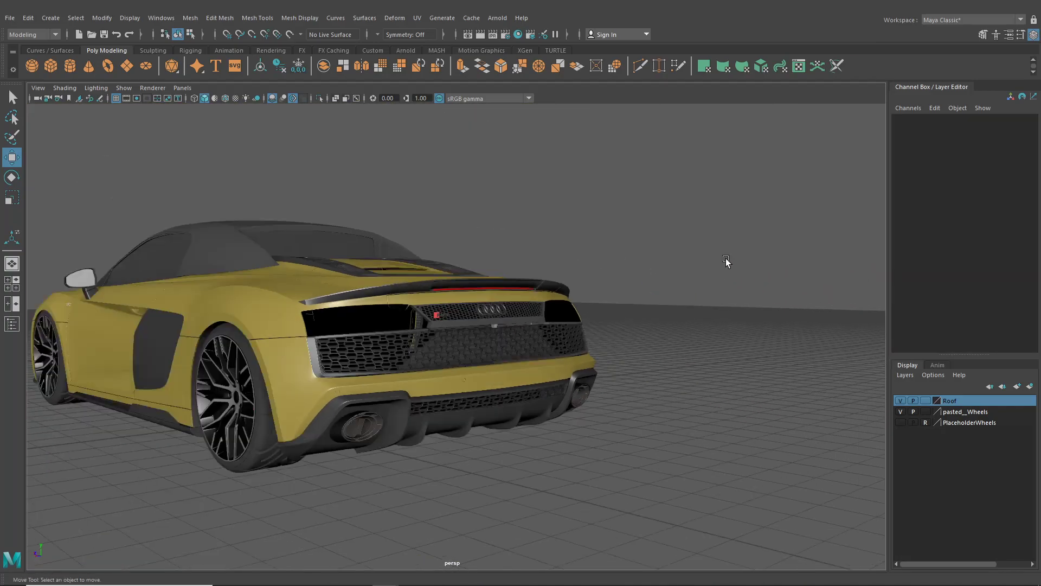
alt+drag(725, 258, 543, 356)
scroll(612, 269, up, 5)
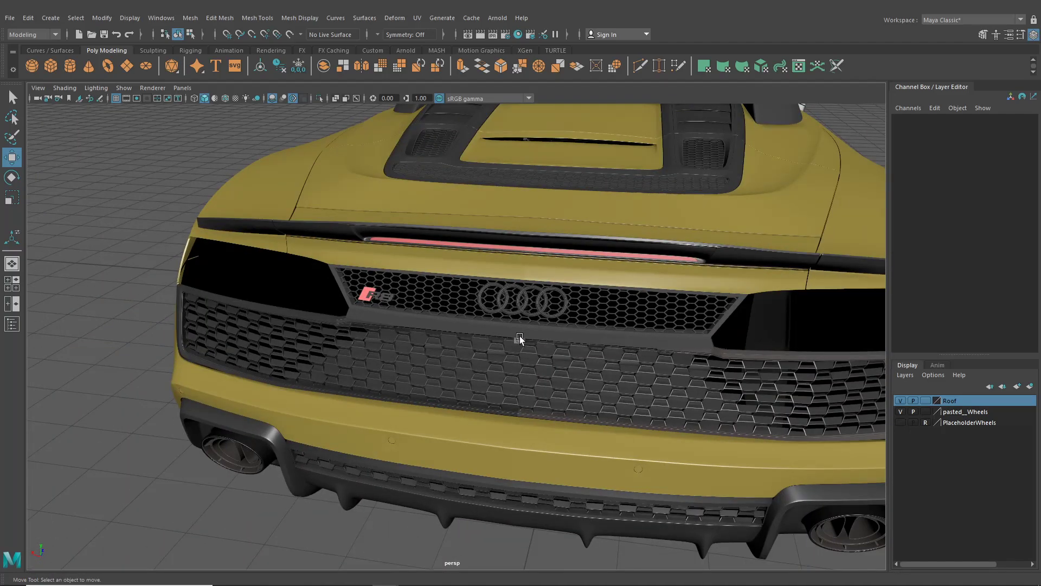
scroll(519, 337, down, 8)
alt+drag(557, 336, 682, 369)
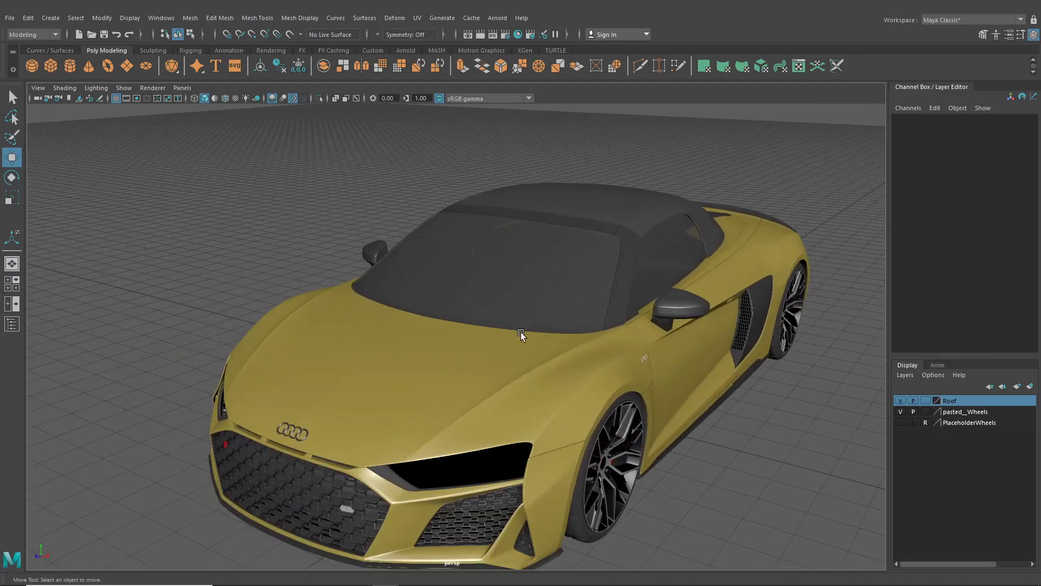
Create a polygon cube and move it above the windshield, to Translate Y 5.401 and Translate Z 4.26.
alt+drag(521, 333, 479, 336)
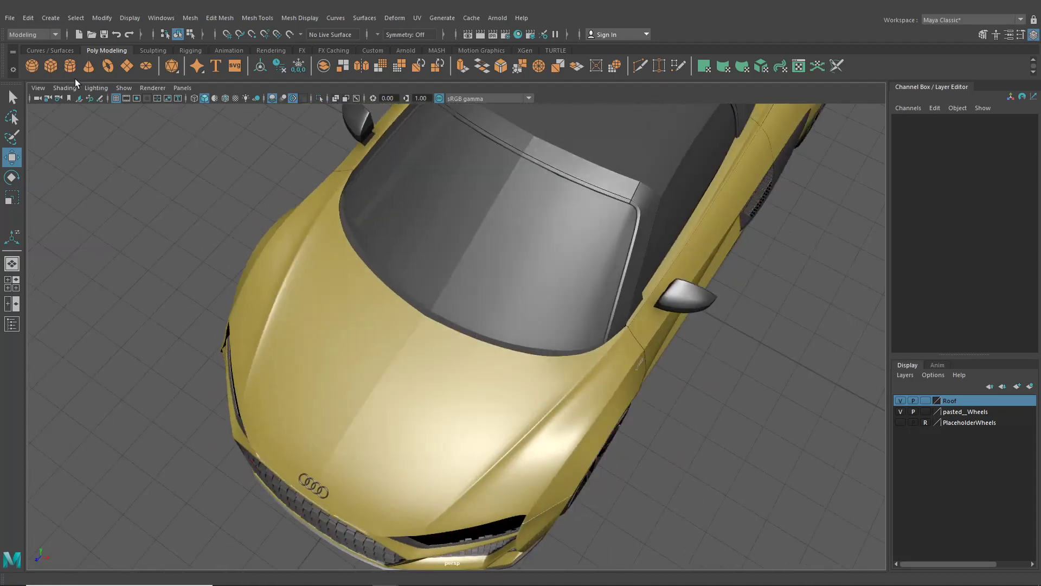
click(52, 67)
scroll(386, 352, down, 3)
alt+middle_drag(386, 351, 332, 351)
drag(452, 297, 447, 302)
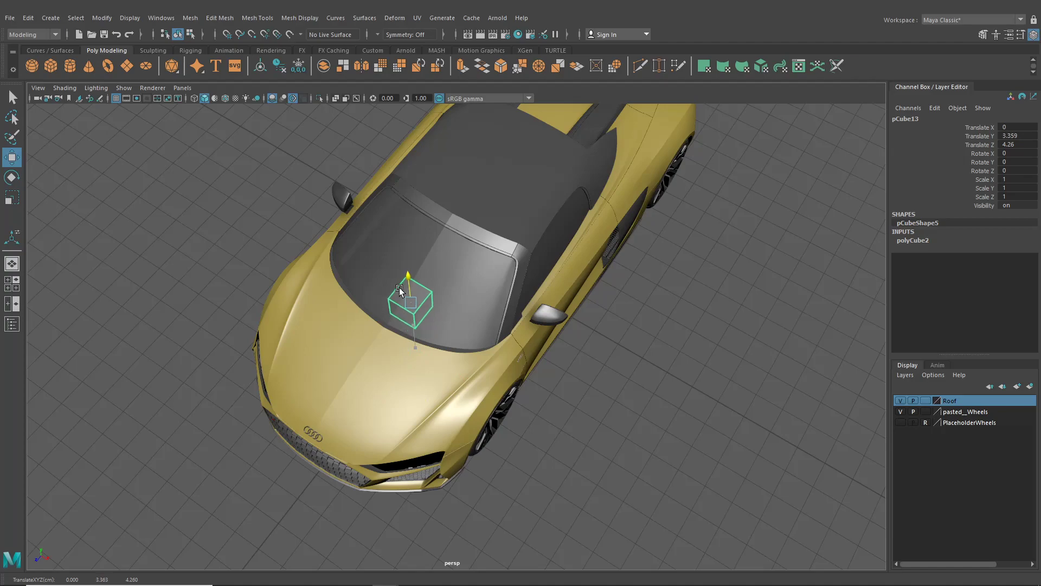
drag(407, 282, 400, 240)
Examine the windshield and hood area around the cube against the blueprint in the top view.
click(14, 289)
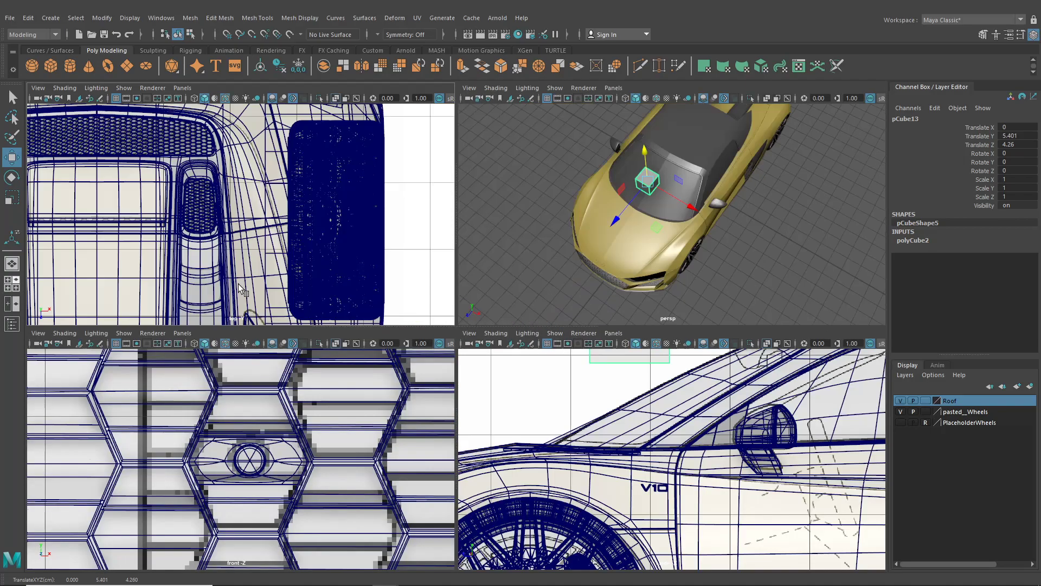
key(space)
alt+middle_drag(430, 353, 438, 244)
alt+middle_drag(456, 396, 463, 288)
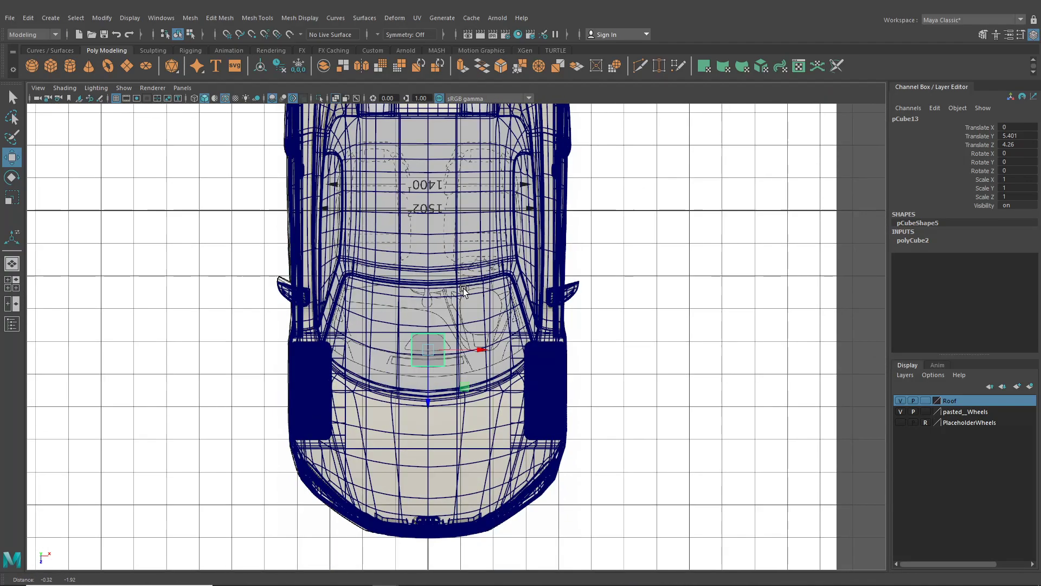
scroll(473, 396, up, 8)
alt+middle_drag(468, 392, 470, 356)
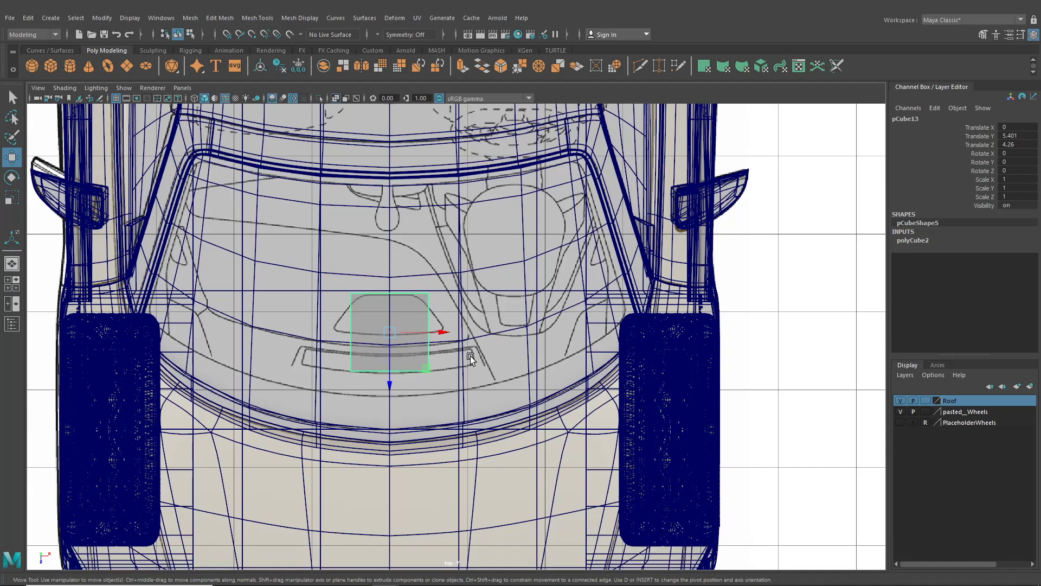
click(16, 269)
scroll(376, 349, up, 6)
alt+drag(376, 348, 442, 336)
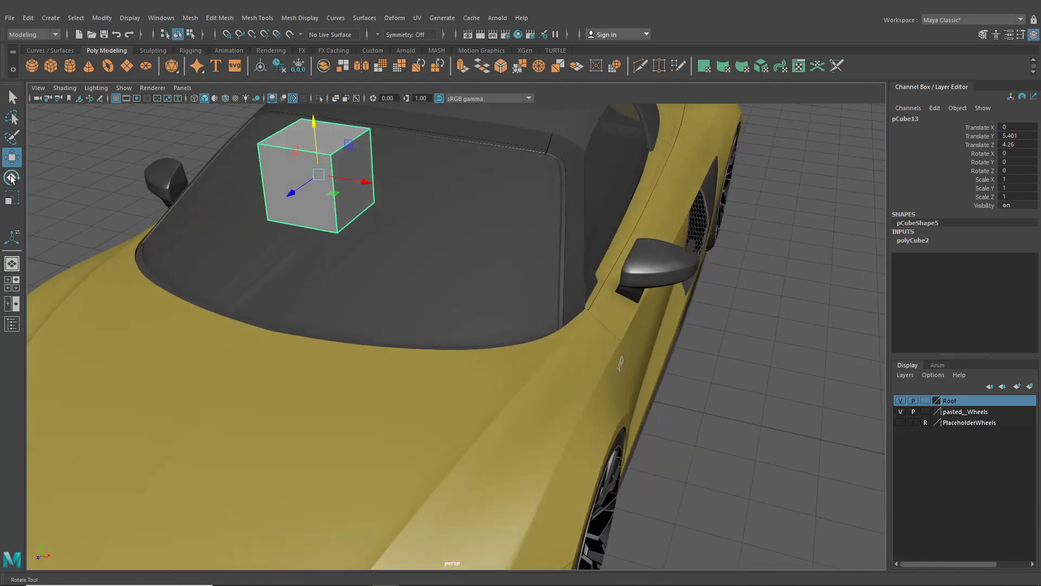
Move the cube to the windshield's base at X 1.219, Y 4.237, Z 5.32 and scale it uniformly to 0.156.
key(3)
key(1)
drag(314, 126, 311, 212)
drag(381, 269, 464, 286)
drag(394, 298, 310, 315)
click(11, 198)
Scale the cube to 0.153, 0.038 and 0.04 in X, Y and Z and rotate it to 14.451 in Y along the windshield's edge.
alt+middle_drag(322, 310, 353, 328)
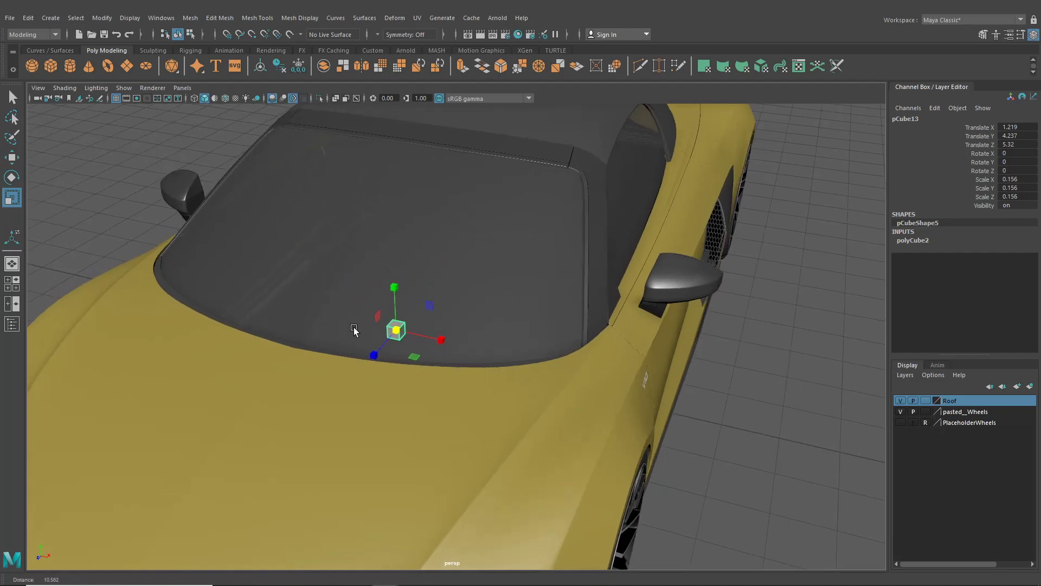
alt+right_drag(353, 327, 527, 440)
alt+middle_drag(527, 441, 586, 455)
drag(384, 295, 383, 299)
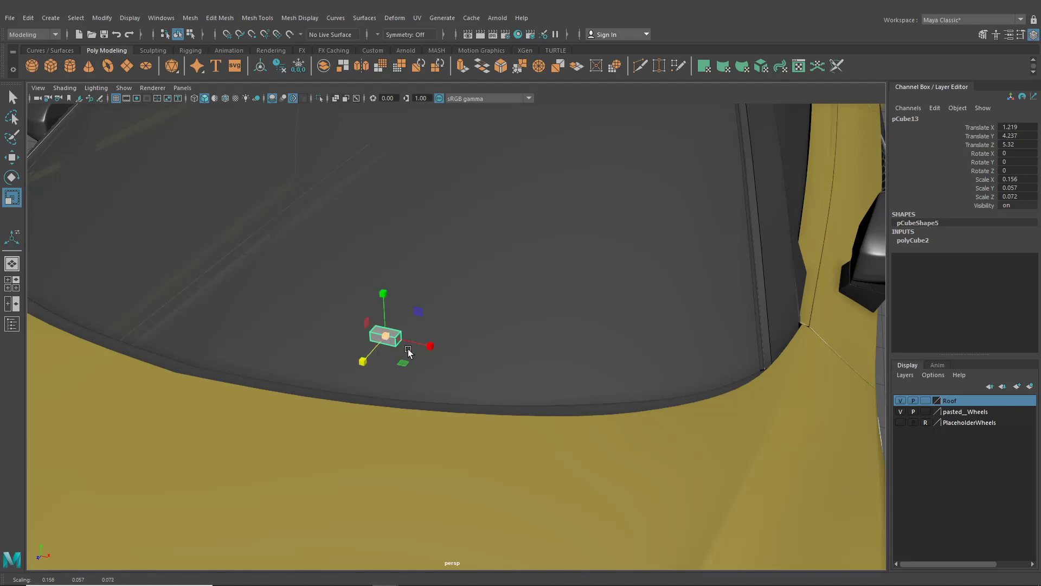
mouse_move(408, 352)
alt+mouse_down()
mouse_move(309, 360)
mouse_move(337, 311)
mouse_move(466, 386)
mouse_move(477, 360)
mouse_move(511, 360)
mouse_move(415, 357)
alt+mouse_up()
alt+drag(416, 358, 516, 386)
key(e)
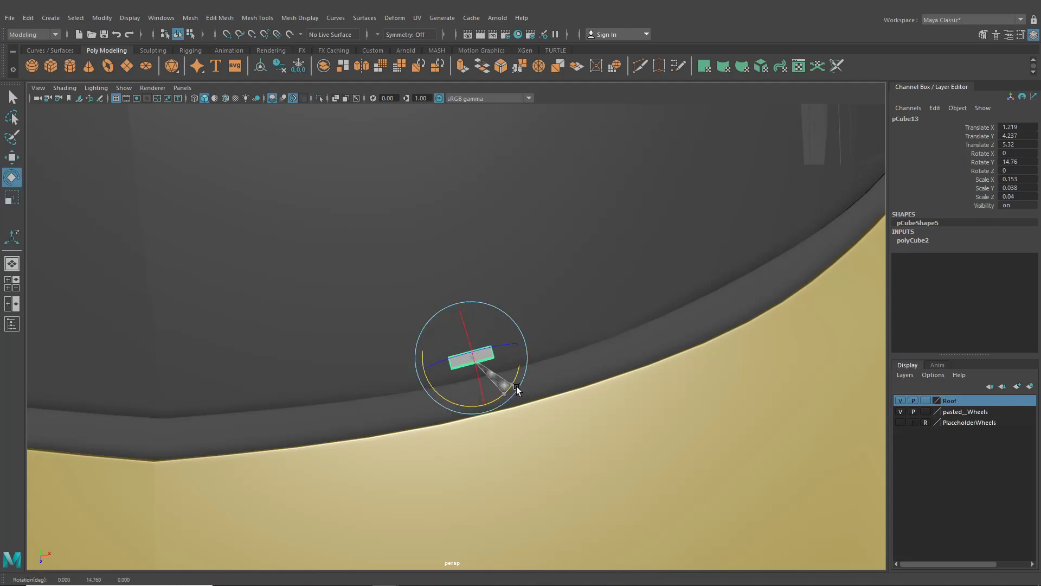
Fit the block to the windshield's base with Translate Y 3.882, Scale Y 0.017, Scale Z 0.033 and Rotate X 31.607.
key(w)
alt+drag(345, 321, 367, 287)
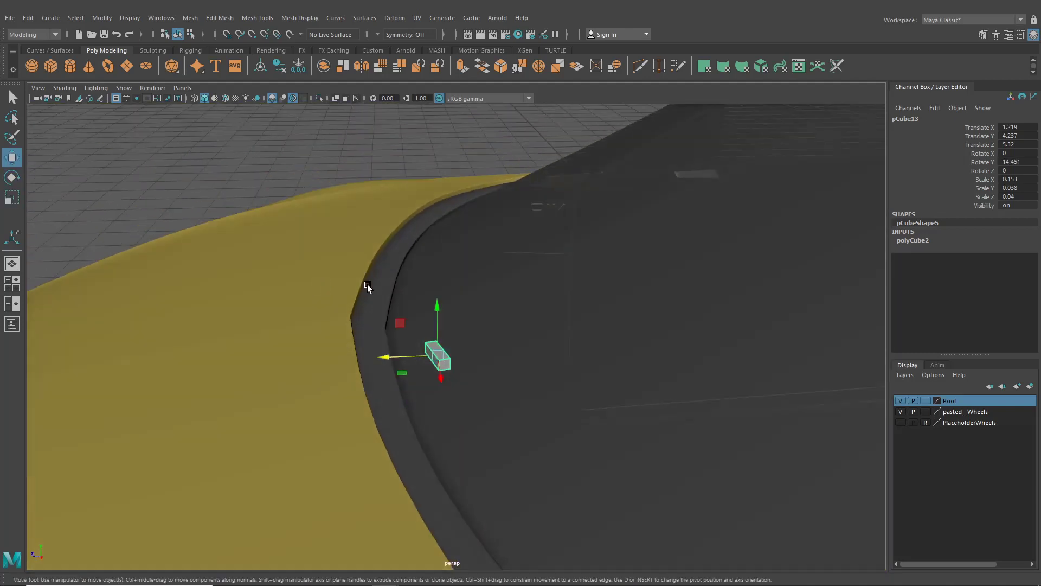
drag(437, 305, 456, 379)
click(13, 199)
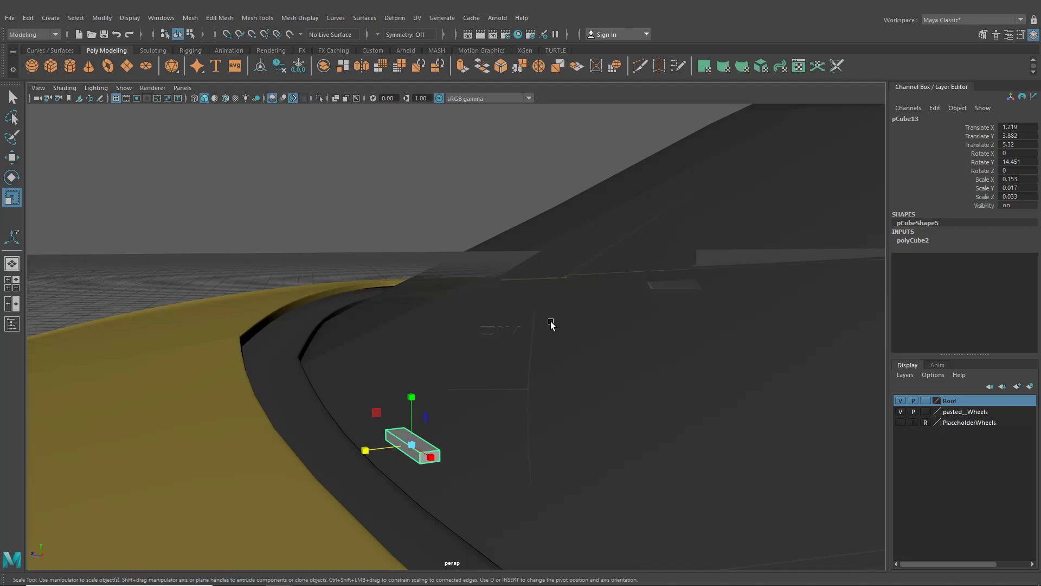
alt+drag(484, 339, 386, 450)
key(e)
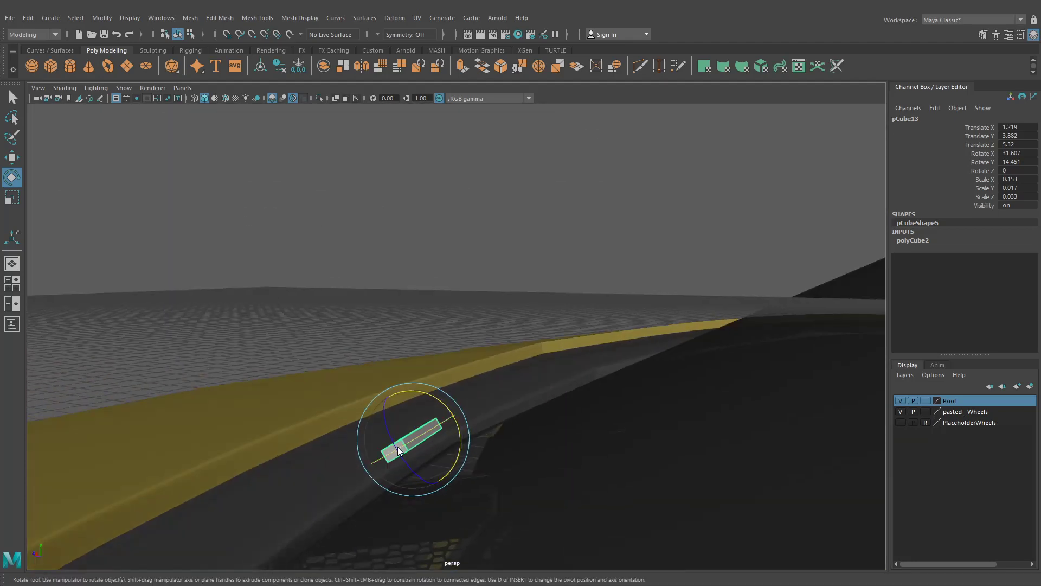
Try to extrude the block's underside face with a Local Translate Z of 0.037.
right_drag(398, 447, 386, 315)
alt+drag(411, 467, 440, 457)
click(413, 453)
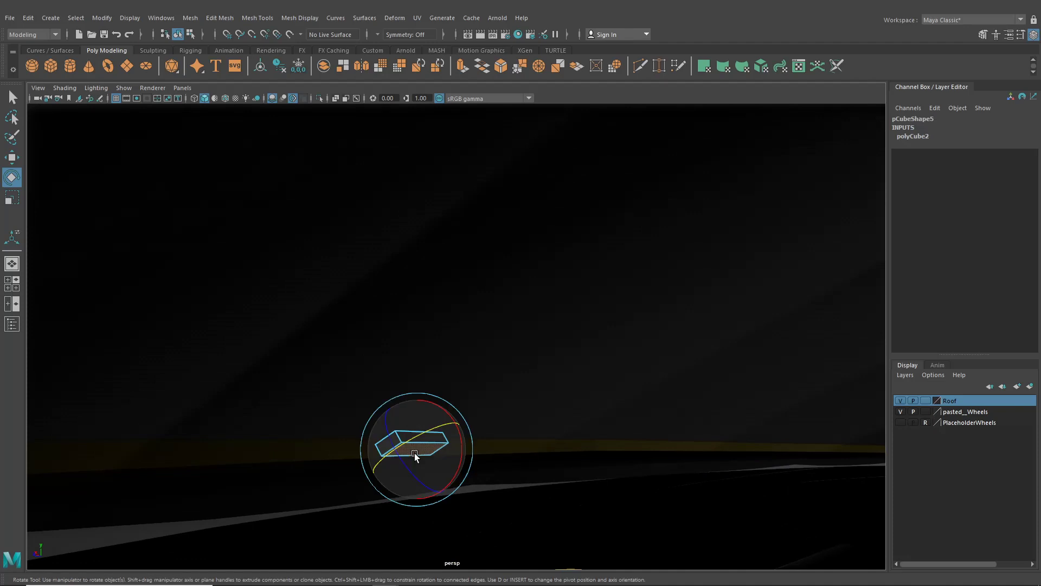
key(ctrl+e)
alt+drag(414, 454, 449, 506)
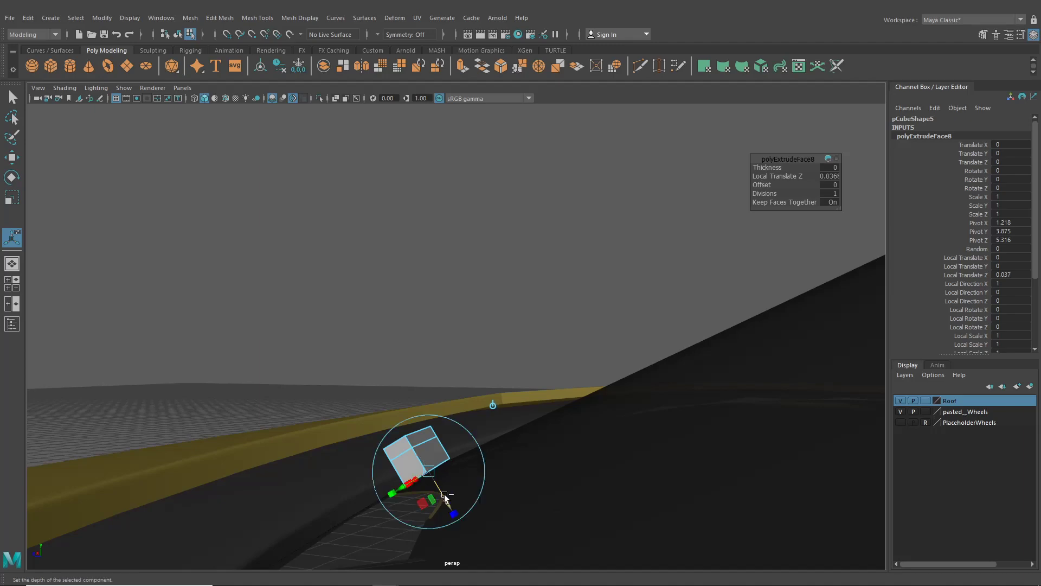
alt+drag(434, 467, 332, 474)
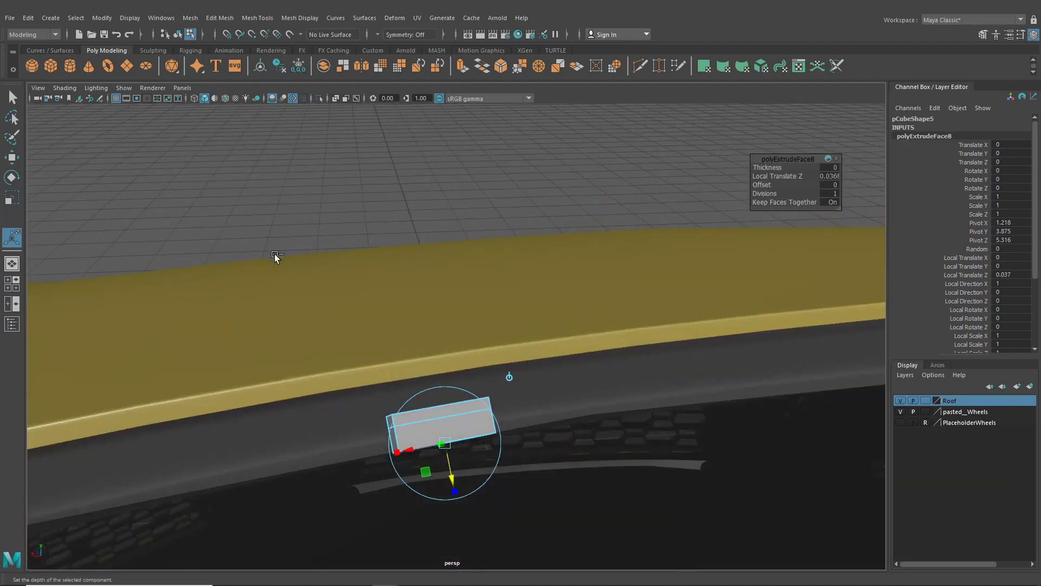
key(F8)
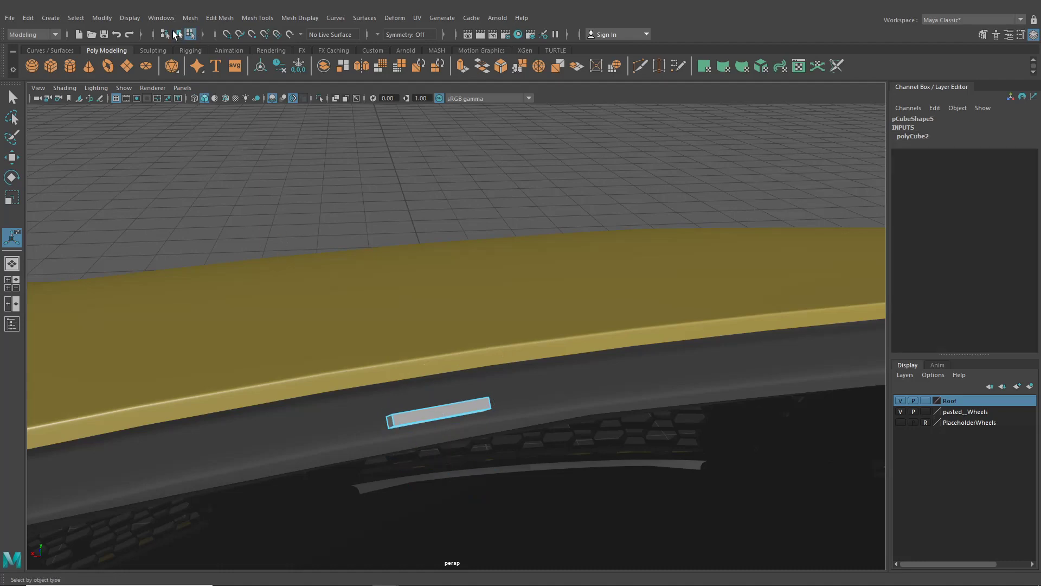
Lower the whole block to Translate Y 3.871 and shift it slightly along Z toward the windshield.
click(175, 36)
key(w)
alt+drag(347, 325, 457, 322)
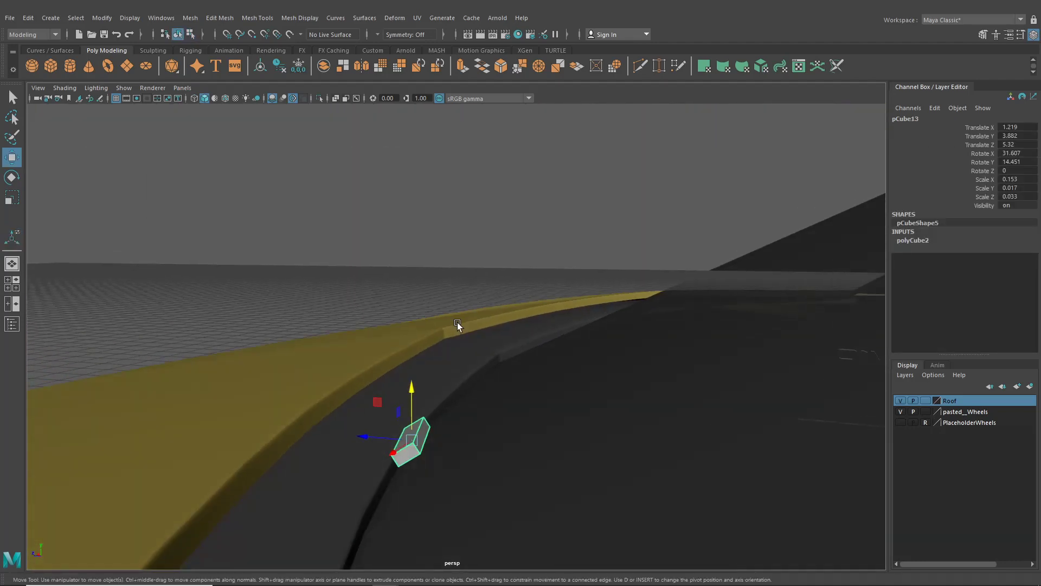
drag(410, 385, 414, 399)
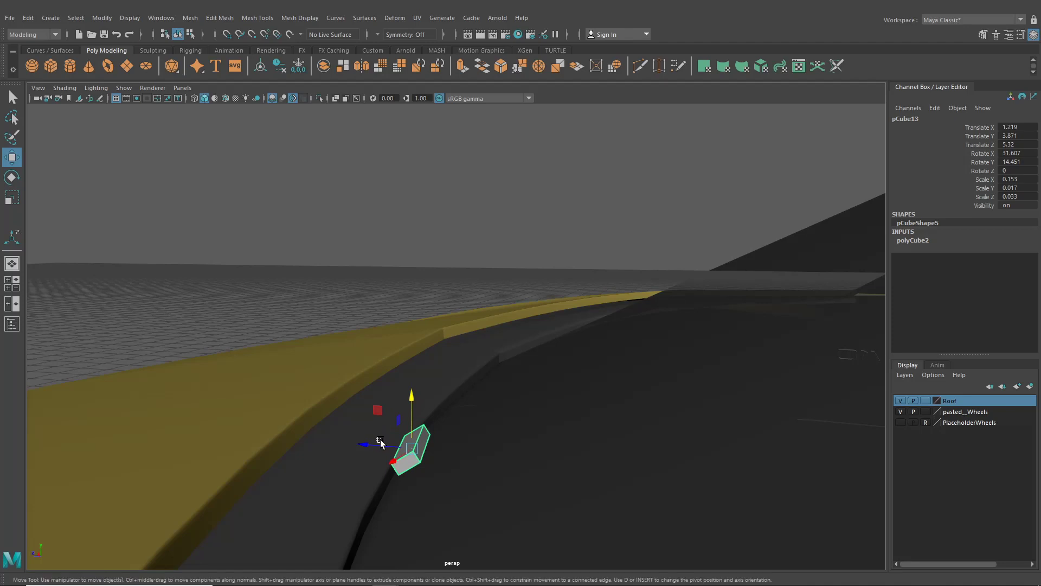
drag(380, 444, 418, 434)
Extrude the block's underside face with a Local Translate Z of 0.017.
right_drag(418, 273, 415, 312)
alt+drag(477, 515, 494, 470)
click(436, 470)
key(ctrl+e)
Insert one centred edge loop lengthwise around the small block, using Insert Edge Loop with Multiple edge loops set to 1.
click(257, 18)
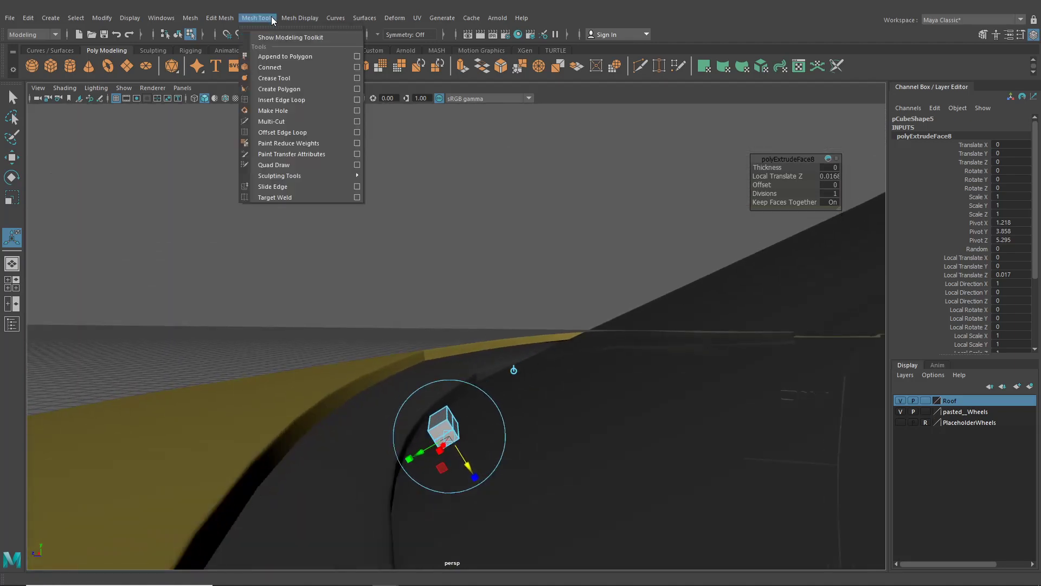
click(282, 100)
alt+drag(431, 326, 460, 412)
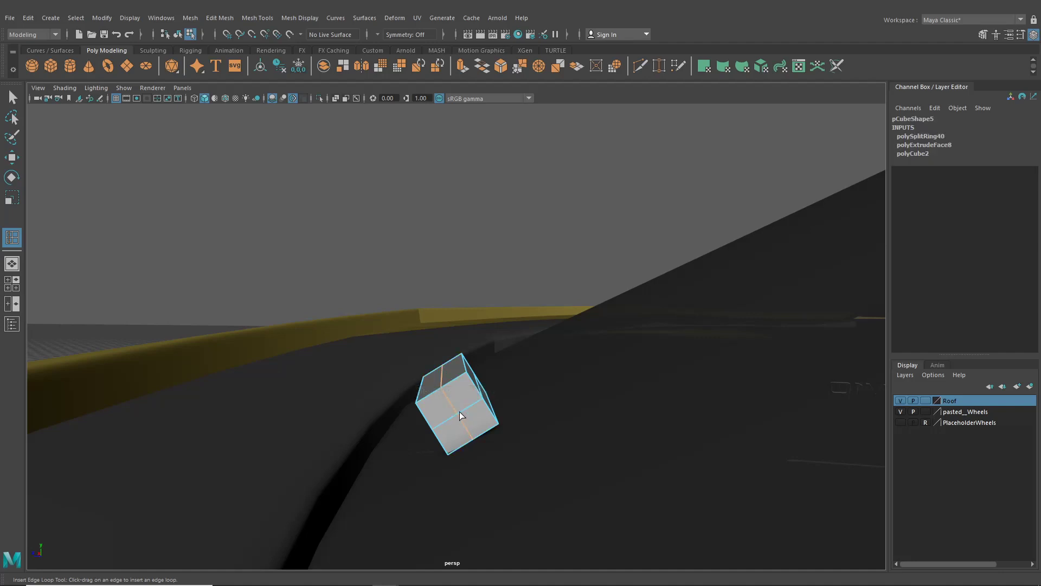
click(1020, 35)
click(893, 175)
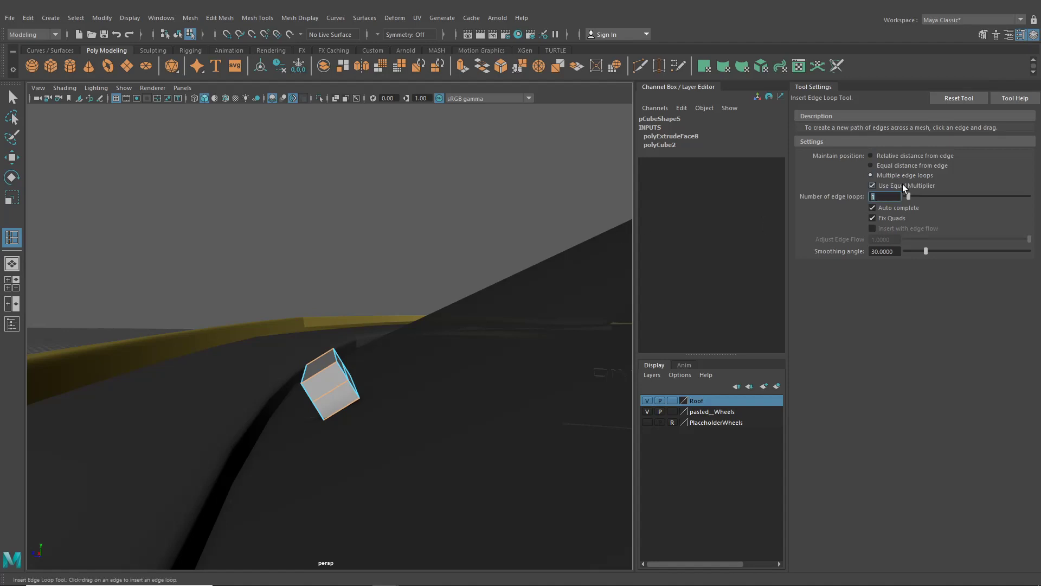
click(321, 375)
alt+drag(336, 382, 392, 361)
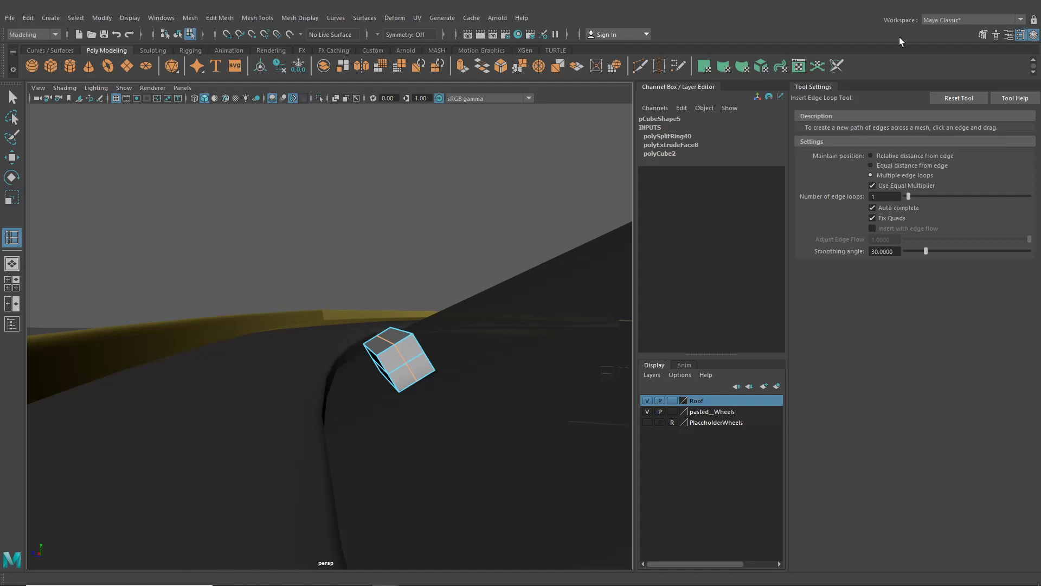
click(1019, 36)
alt+drag(599, 242, 483, 241)
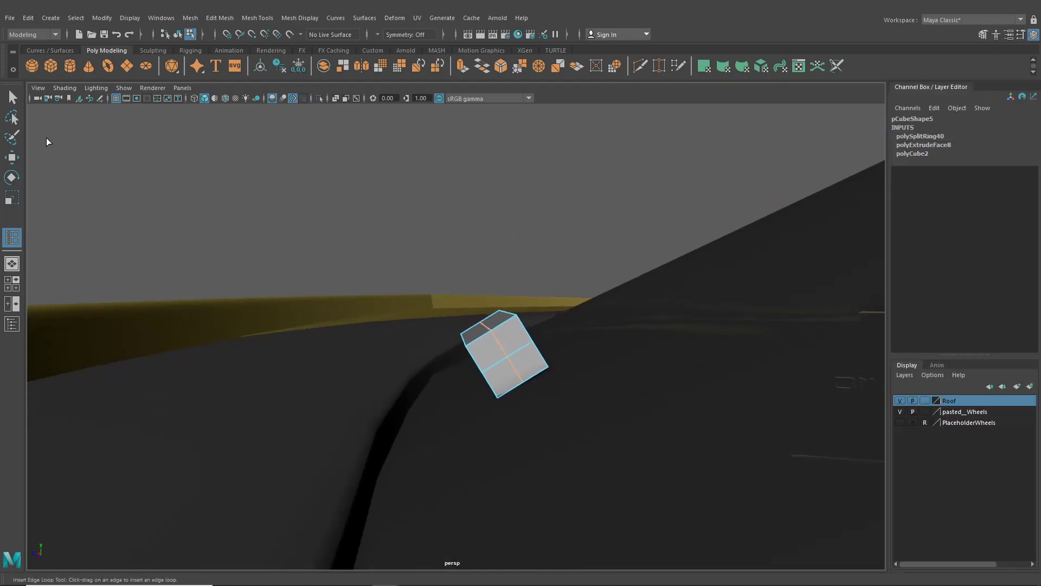
Insert two more edge loops on the block, one close to each of its long outer sides.
scroll(351, 277, up, 4)
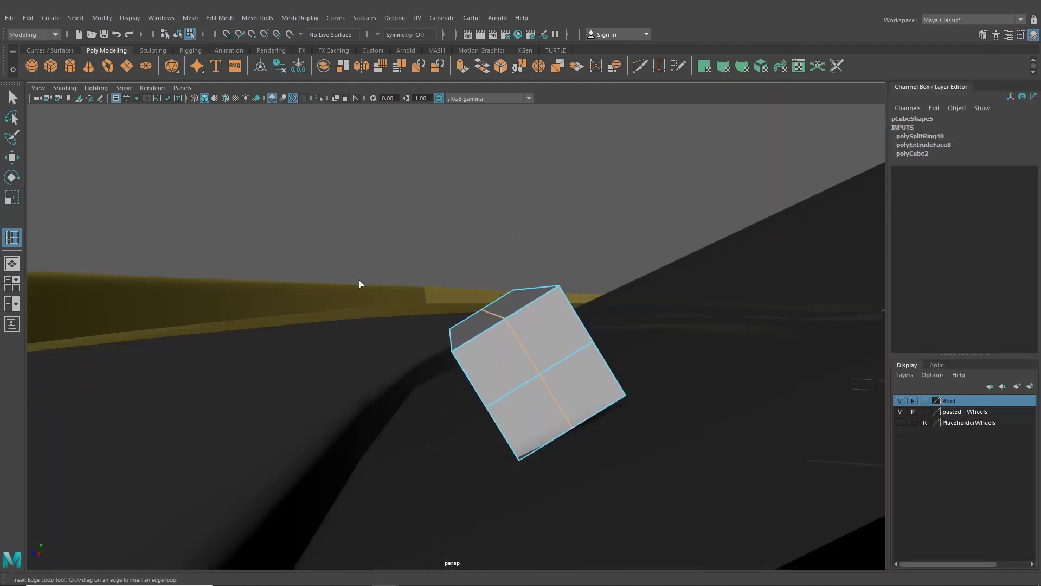
click(1019, 35)
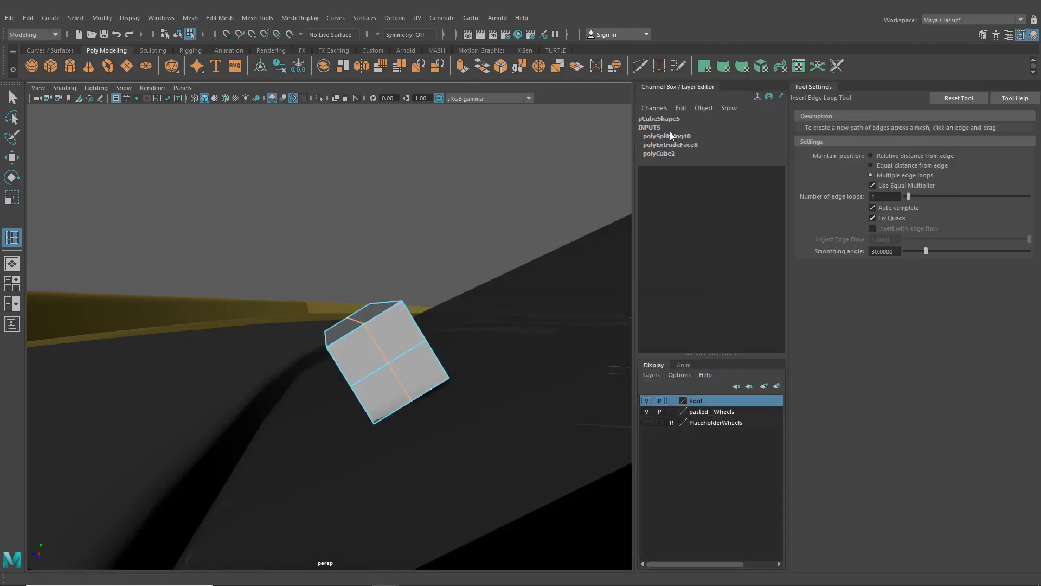
click(1019, 35)
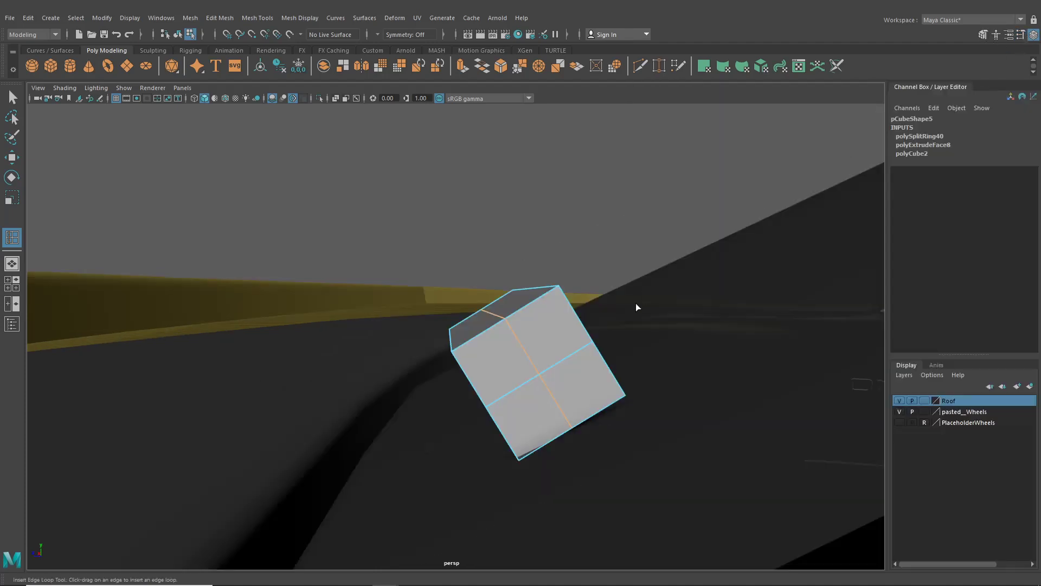
click(457, 354)
drag(584, 349, 585, 347)
click(582, 350)
click(575, 352)
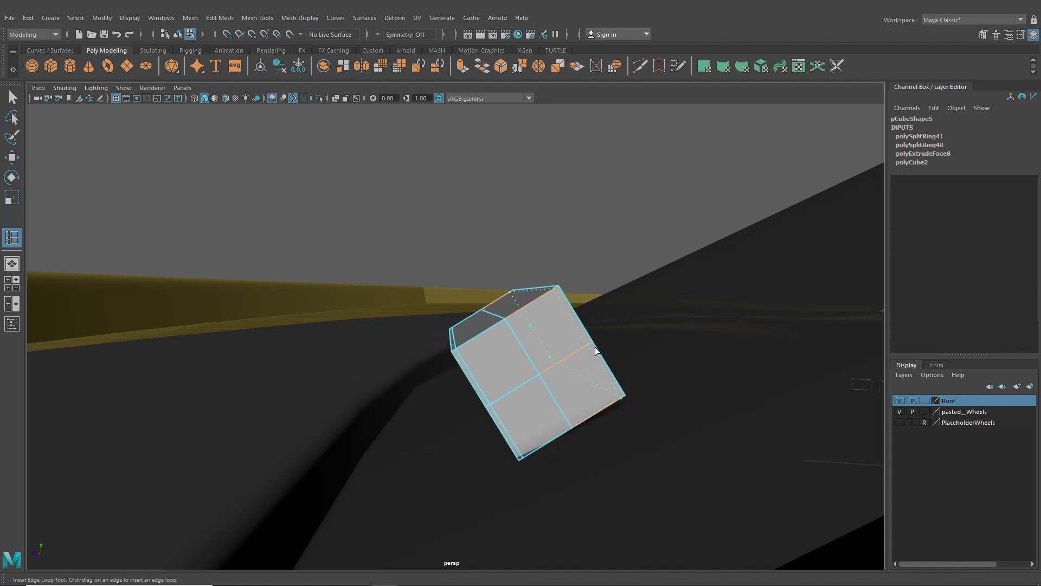
click(593, 348)
key(w)
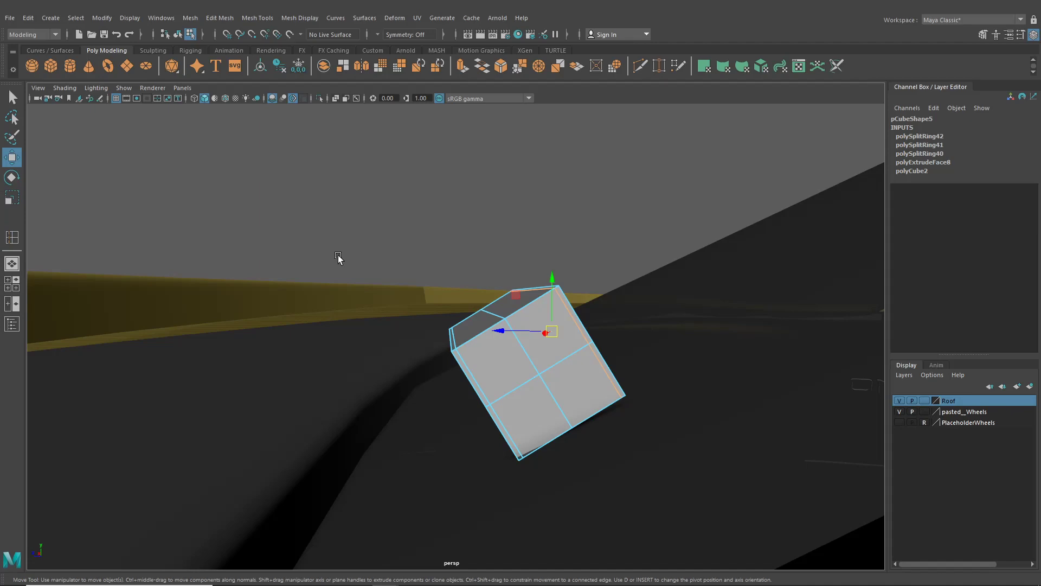
Select the centre vertices of the block's two end faces and slide them upward with the transform constraint set to Edge Slide.
right_drag(529, 274, 483, 286)
click(539, 374)
alt+drag(540, 374, 465, 378)
shift+click(419, 360)
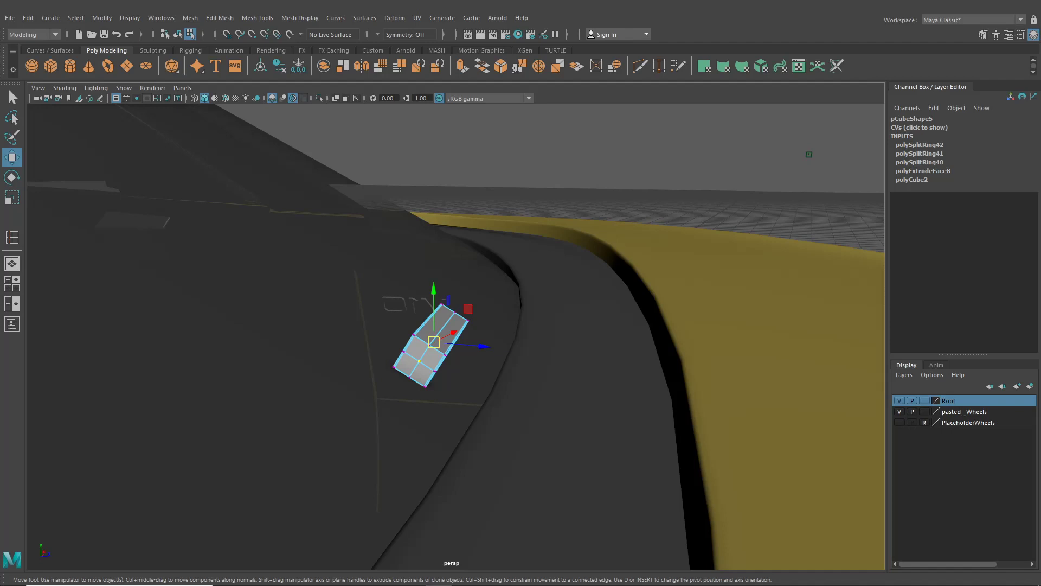
click(983, 35)
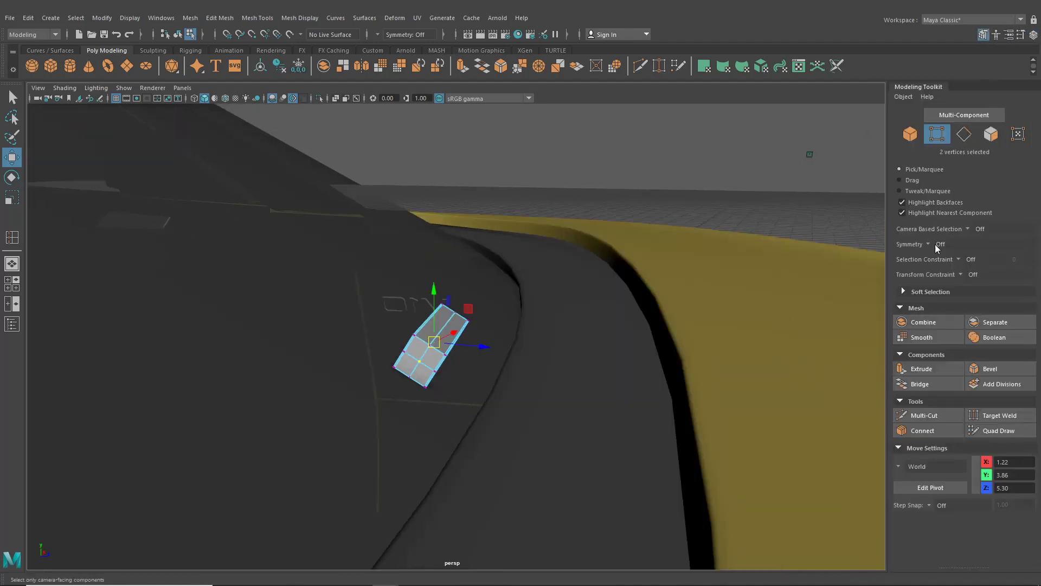
click(965, 275)
click(976, 286)
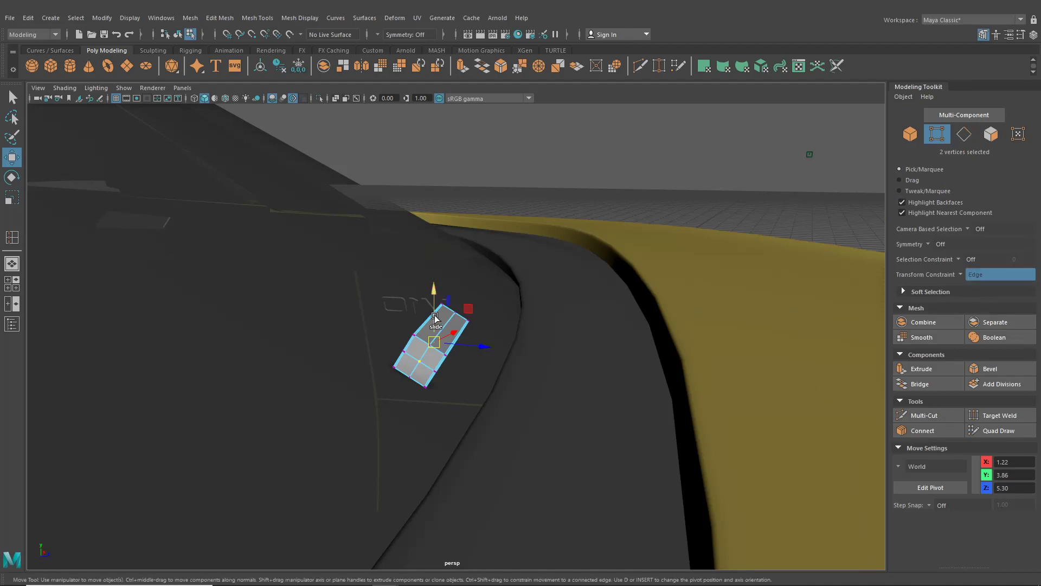
drag(434, 309, 437, 305)
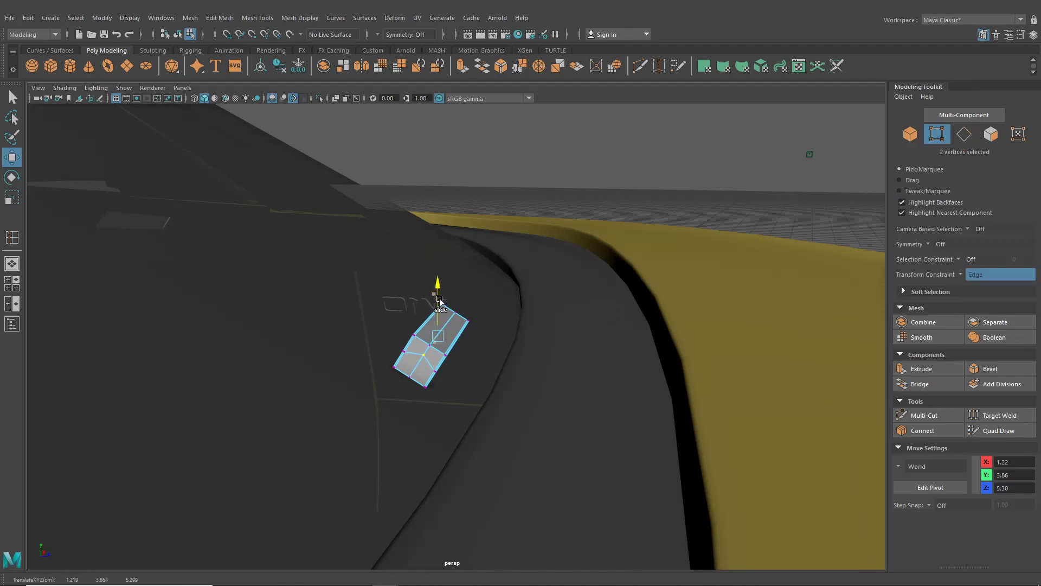
Extrude the two lower faces on one end of the block toward the windshield's outer corner with a Local Translate Z of 1.242.
alt+drag(442, 298, 253, 319)
right_drag(480, 353, 478, 310)
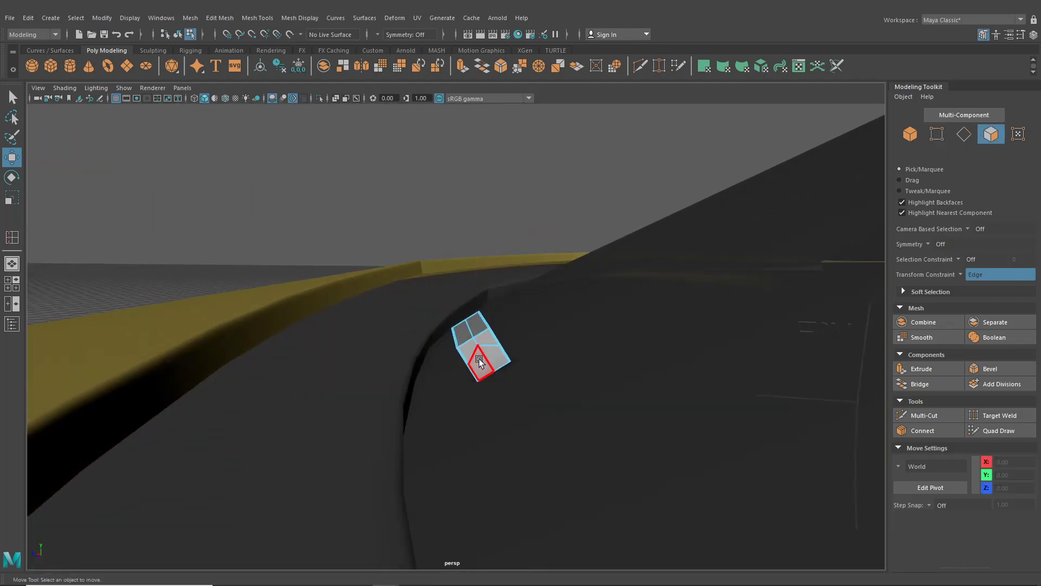
click(480, 360)
shift+click(496, 355)
alt+drag(512, 366, 705, 434)
key(ctrl+e)
mouse_move(705, 434)
alt+mouse_down()
mouse_move(678, 407)
mouse_move(616, 399)
mouse_move(722, 424)
alt+mouse_up()
drag(721, 353, 642, 354)
alt+drag(643, 355, 589, 271)
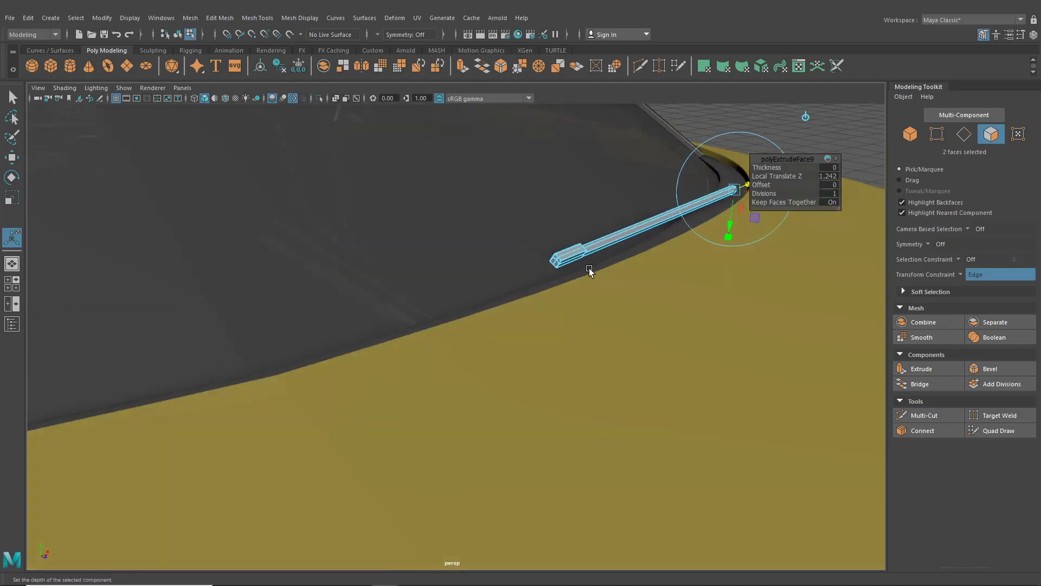
Extrude the matching two faces on the block's opposite end toward the windshield's centre with a Local Translate Z of 0.999.
click(552, 263)
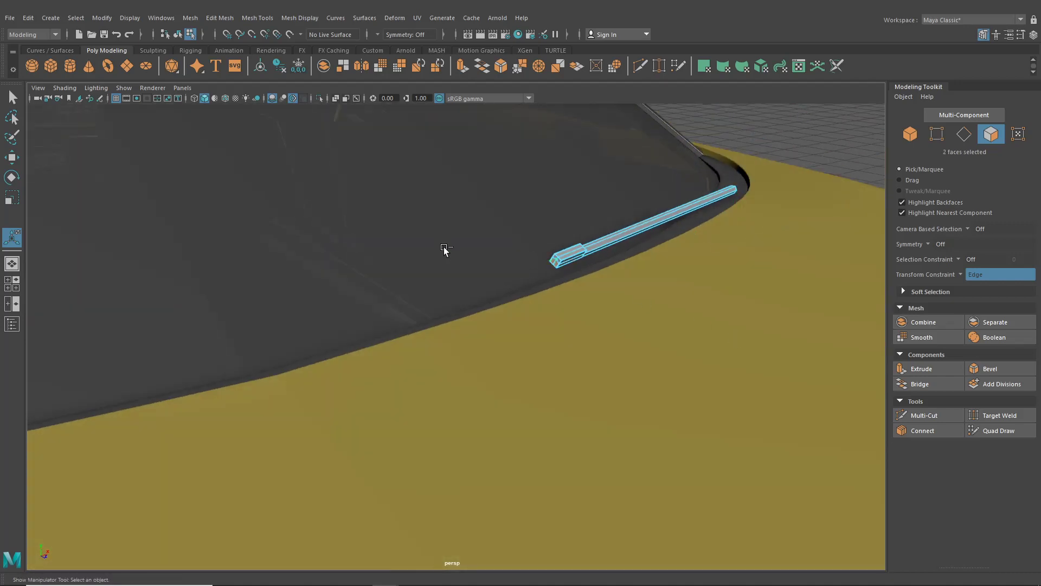
key(ctrl+e)
drag(544, 269, 321, 360)
scroll(492, 344, down, 5)
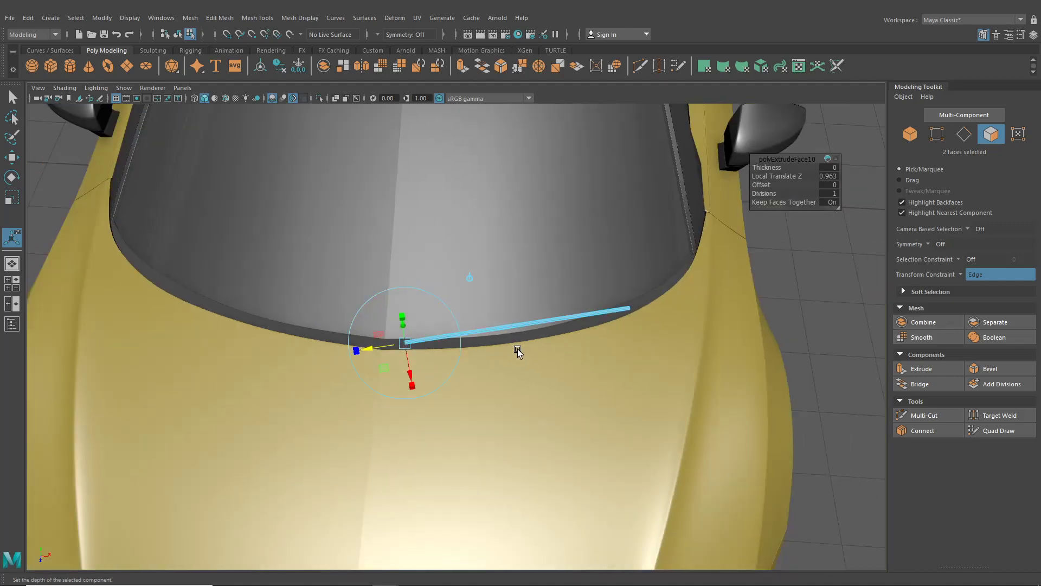
scroll(517, 350, up, 3)
scroll(438, 336, up, 3)
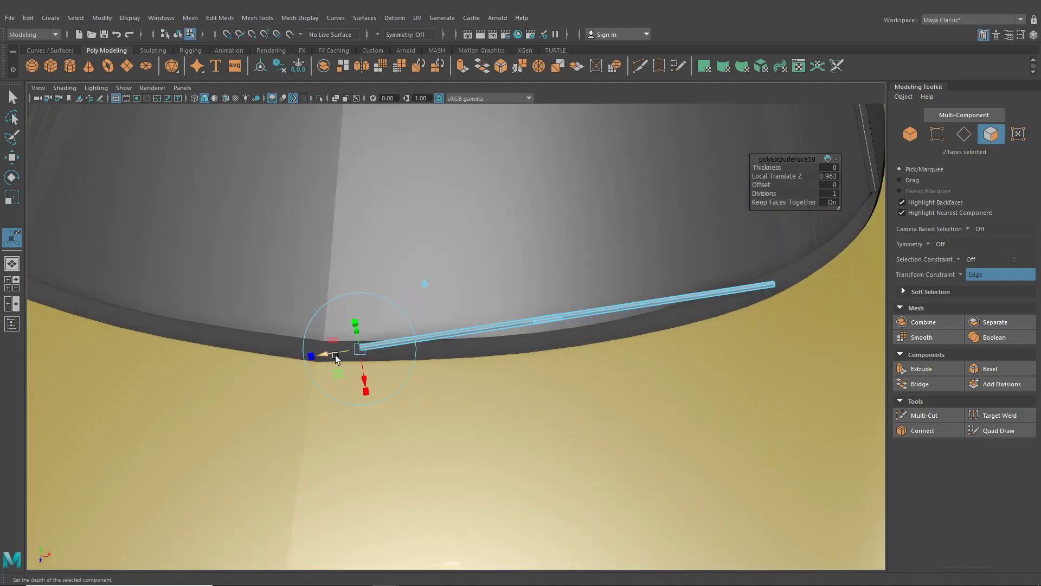
drag(335, 355, 327, 353)
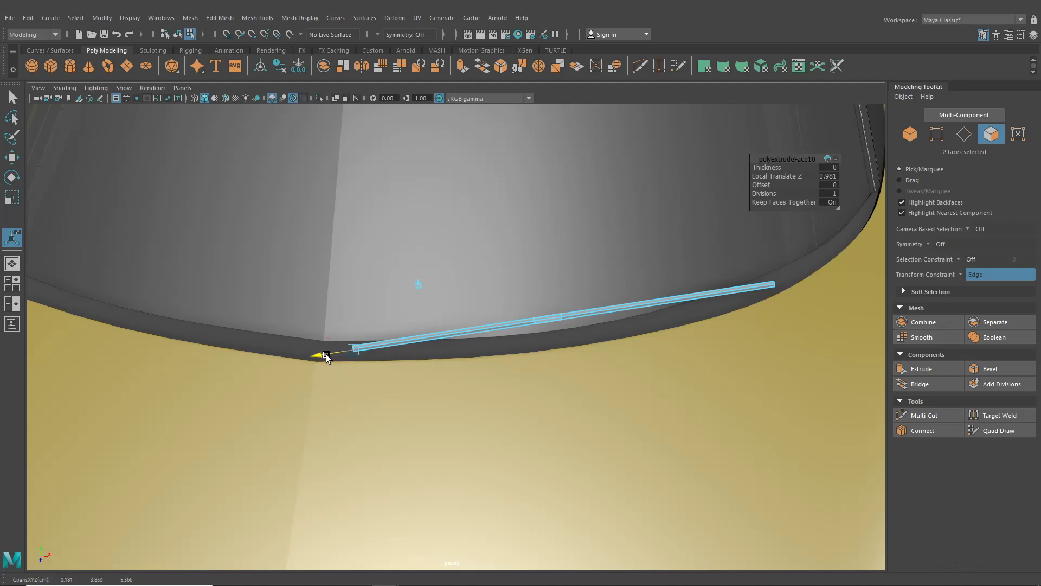
Move the whole bar up and back against the windshield to about X 1.22, Y 3.91, Z 5.19.
click(178, 34)
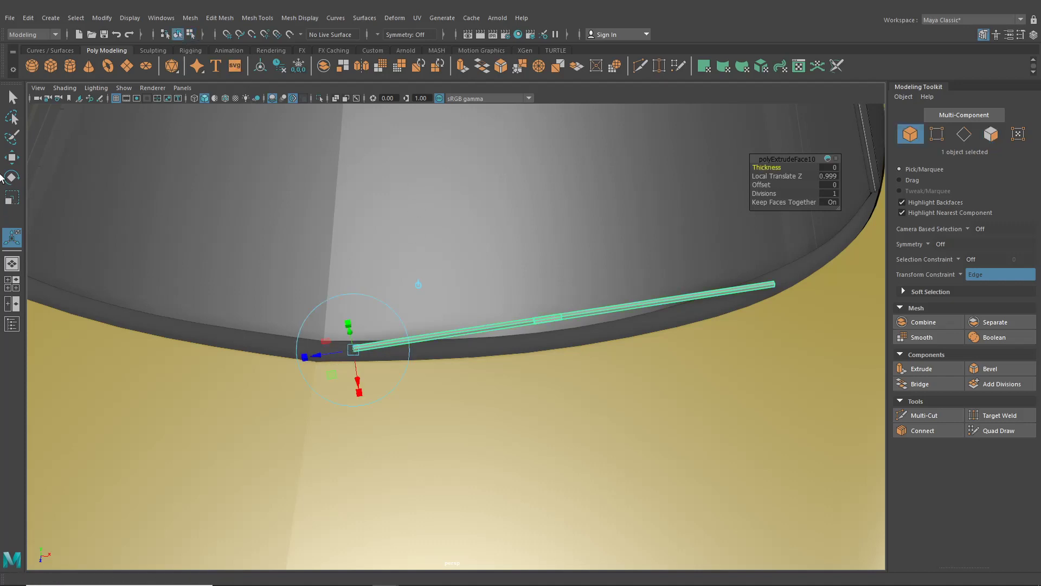
click(12, 157)
drag(553, 358, 435, 294)
drag(482, 266, 498, 282)
alt+right_drag(499, 280, 506, 297)
drag(468, 264, 478, 243)
alt+drag(477, 243, 388, 263)
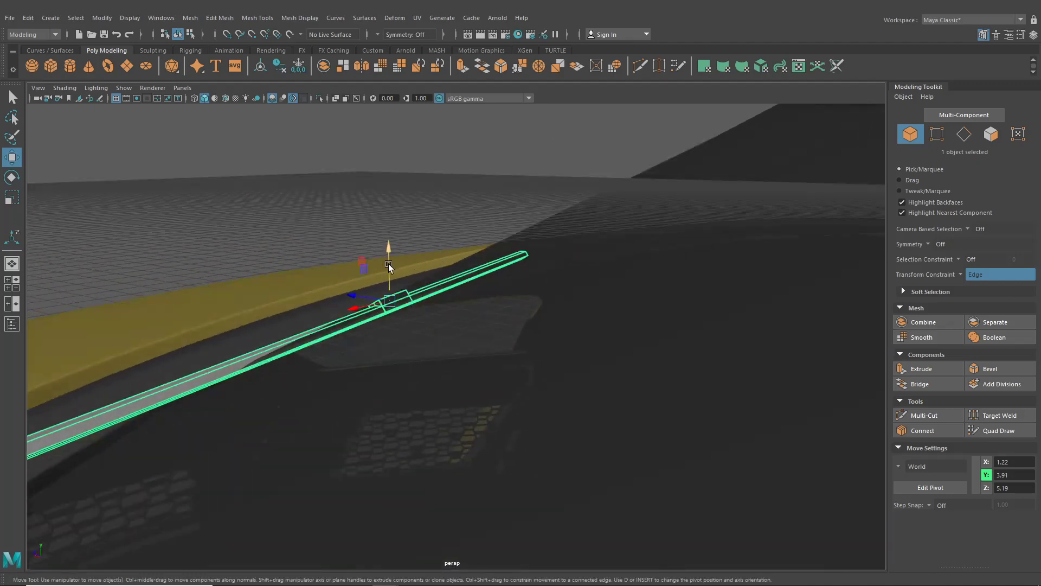
alt+right_drag(388, 264, 476, 307)
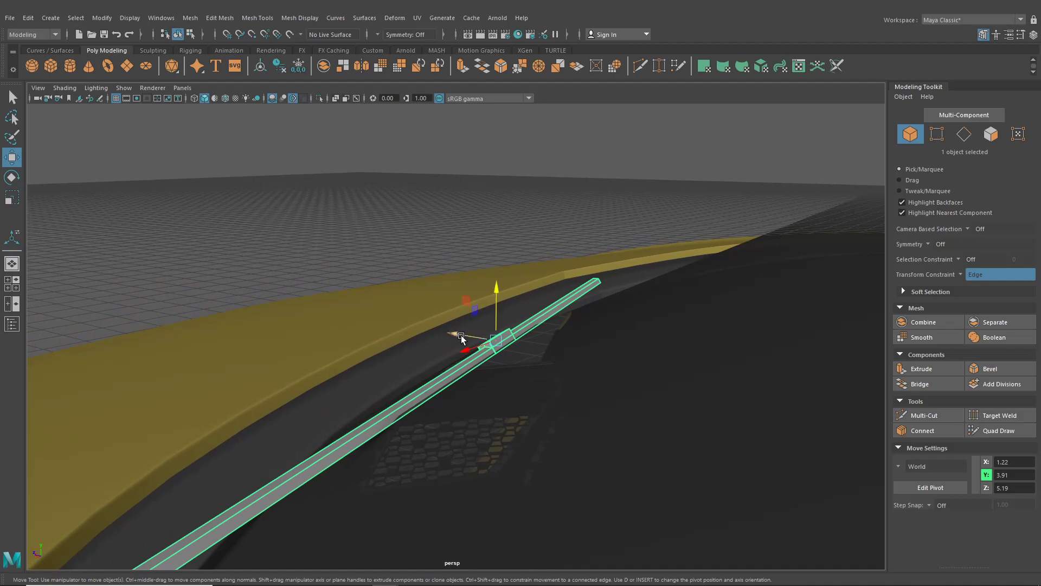
alt+drag(461, 337, 661, 385)
With the bar's two inner end faces selected, turn the transform constraint off and set the Move axis orientation to Component.
right_drag(501, 270, 483, 293)
alt+drag(483, 293, 582, 265)
alt+middle_drag(495, 321, 528, 301)
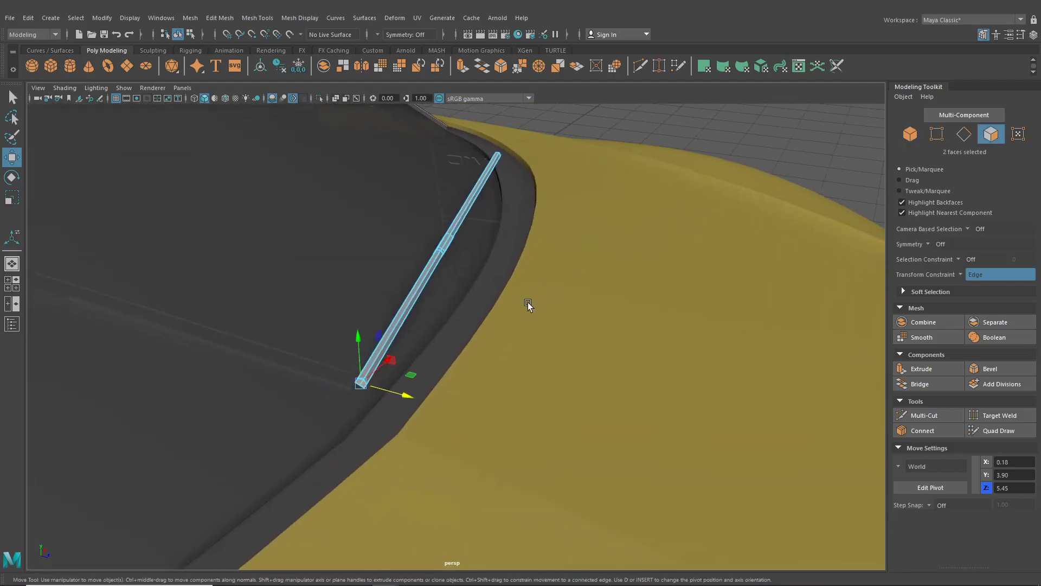
scroll(528, 302, up, 3)
click(1021, 34)
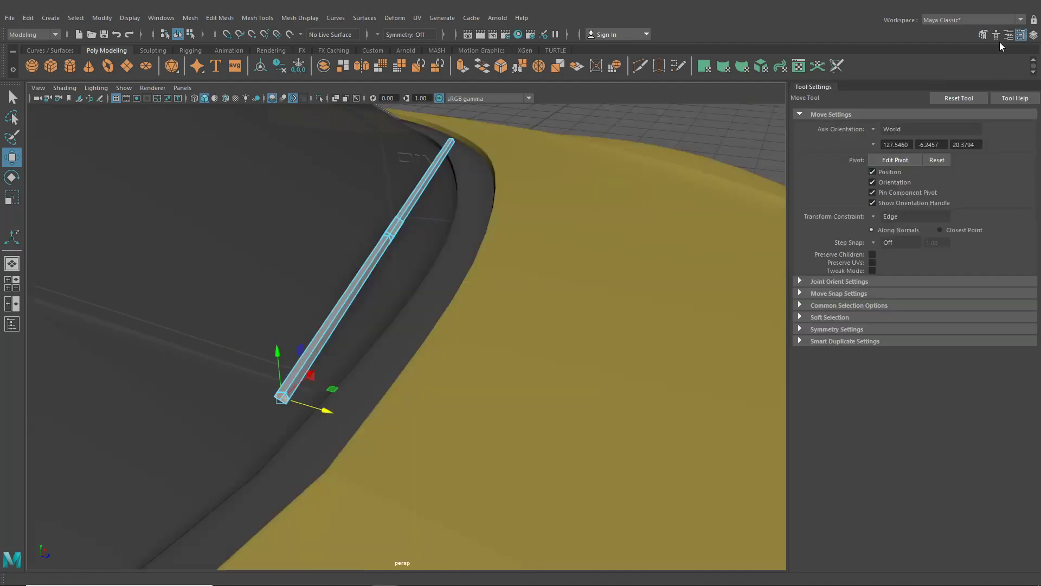
click(983, 34)
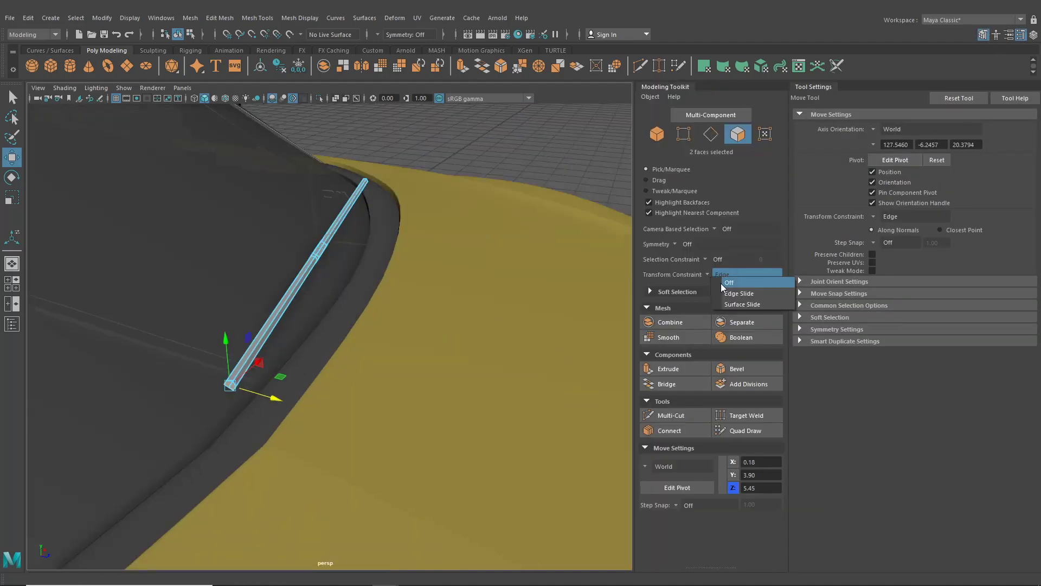
click(721, 283)
click(873, 128)
click(901, 156)
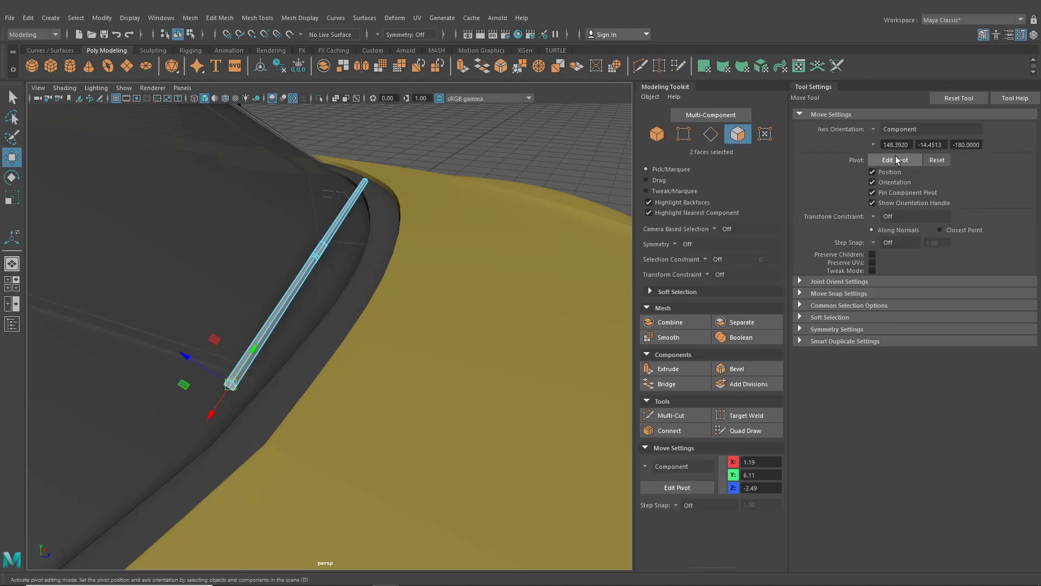
Lengthen the bar slightly by moving its inner end faces outward along the bar toward the windshield's centre.
key(f)
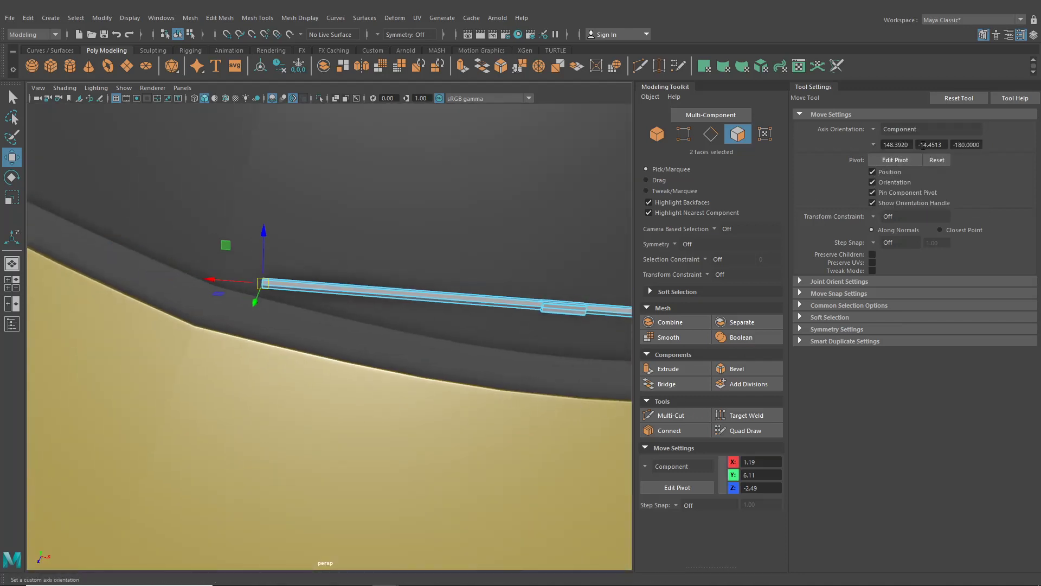
alt+middle_drag(341, 330, 515, 368)
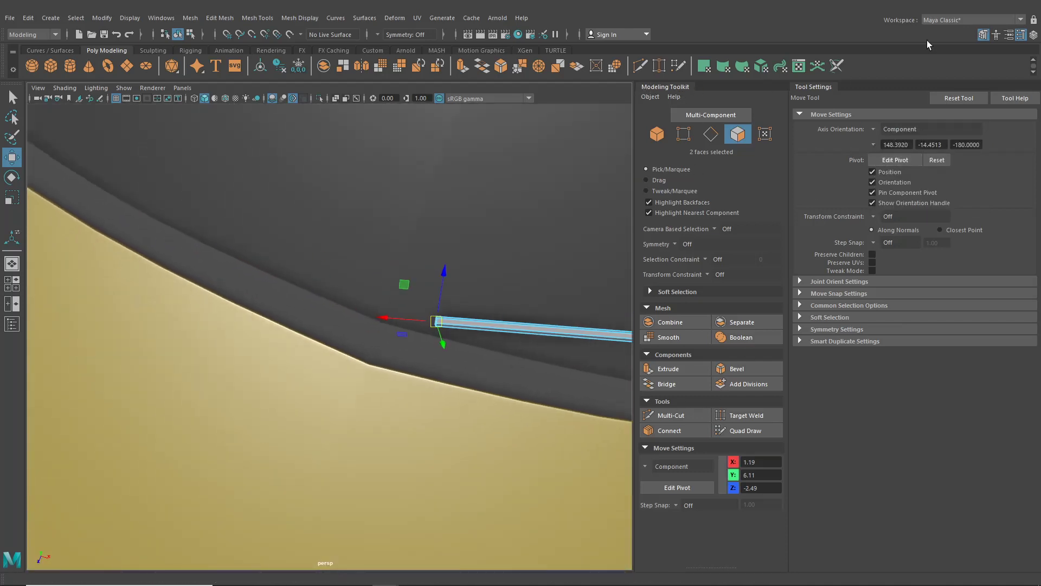
click(984, 36)
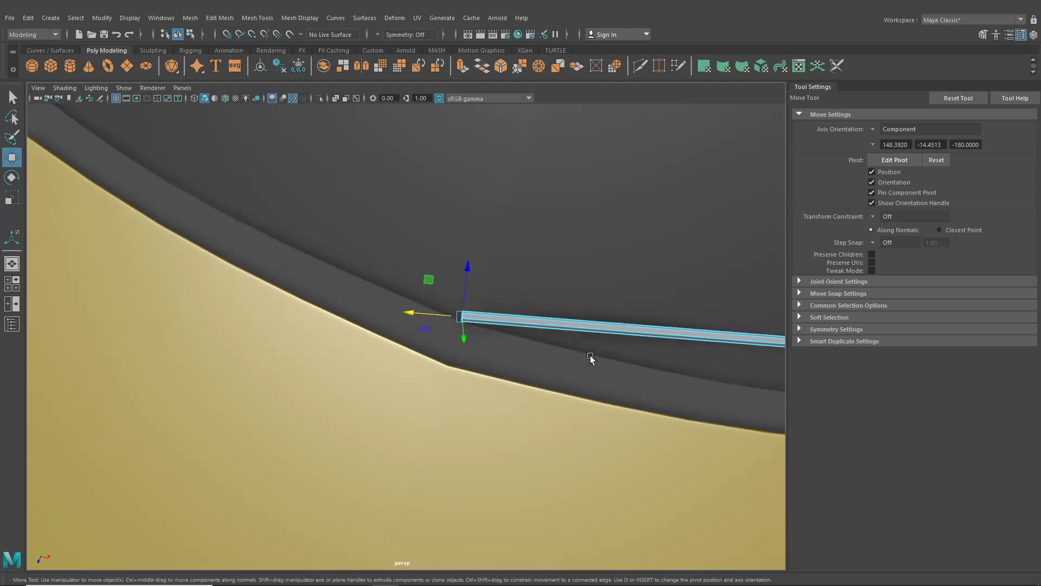
click(1020, 36)
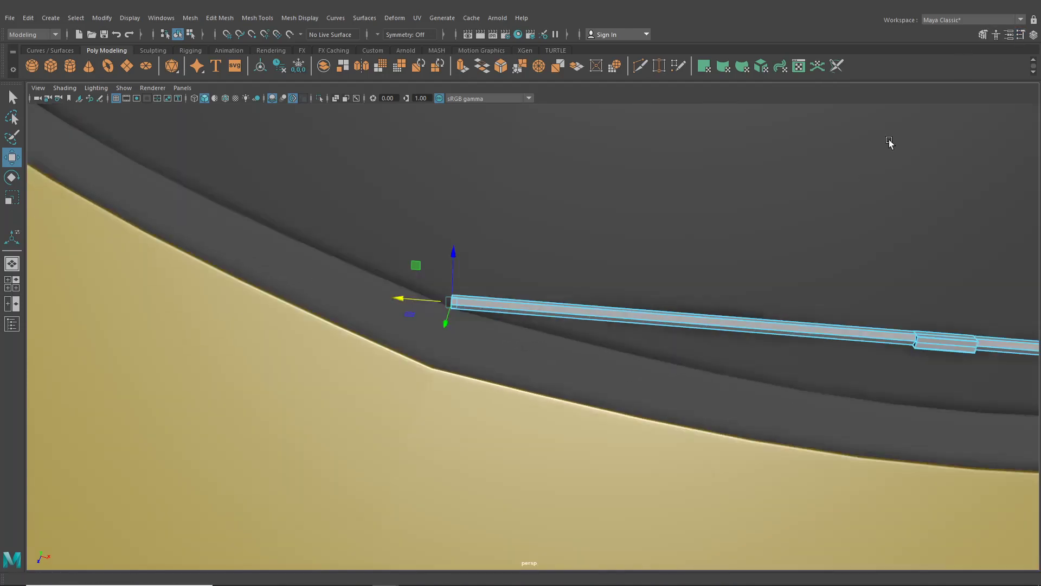
alt+right_drag(889, 144, 582, 338)
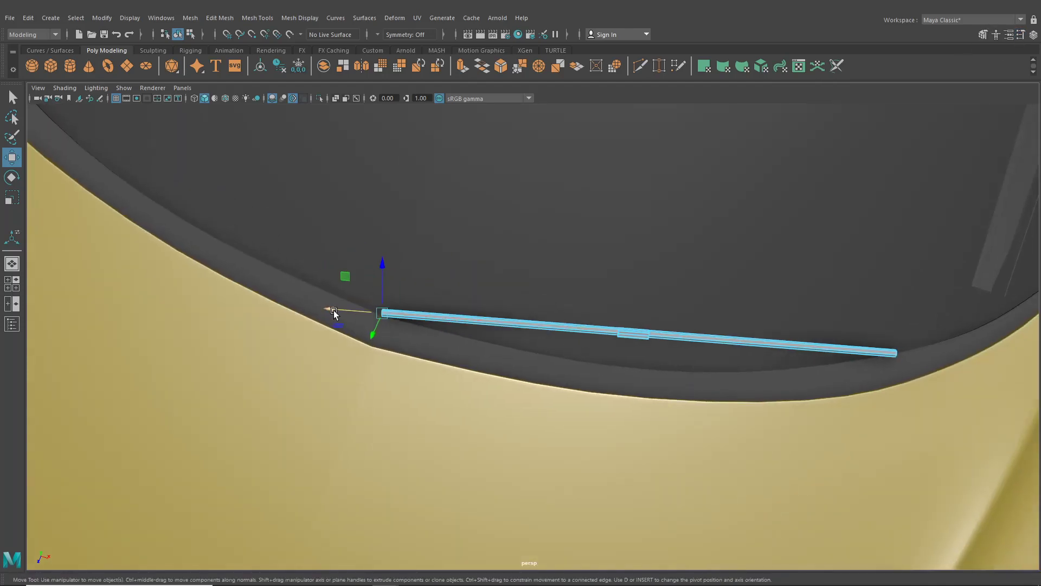
drag(333, 310, 330, 308)
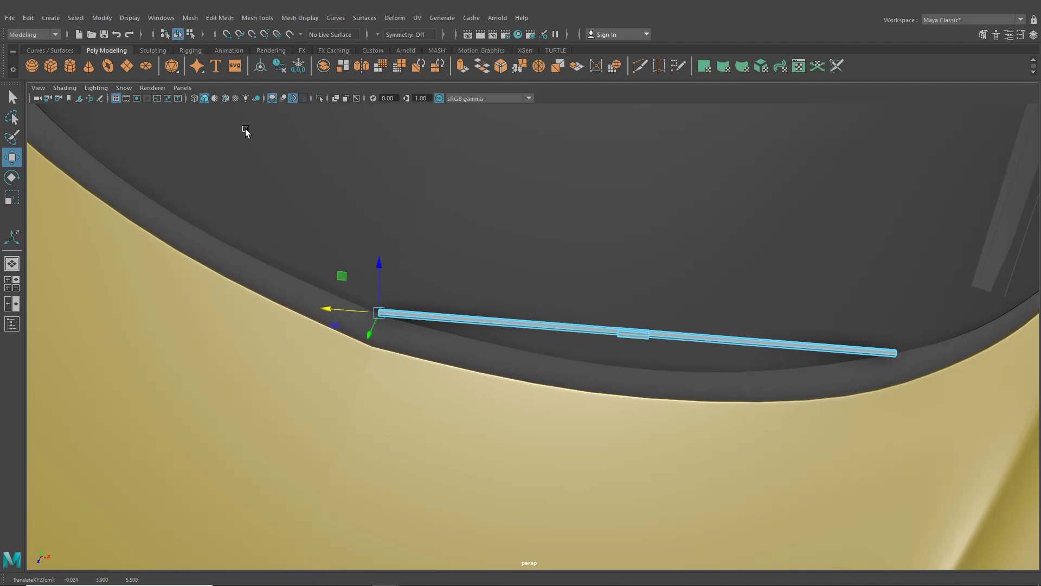
click(180, 36)
Insert two evenly spaced edge loops across the wiper bar's central block, using the Multiple edge loops setting with 2 loops.
alt+drag(423, 206, 552, 280)
right_click(552, 273)
right_drag(551, 280, 549, 302)
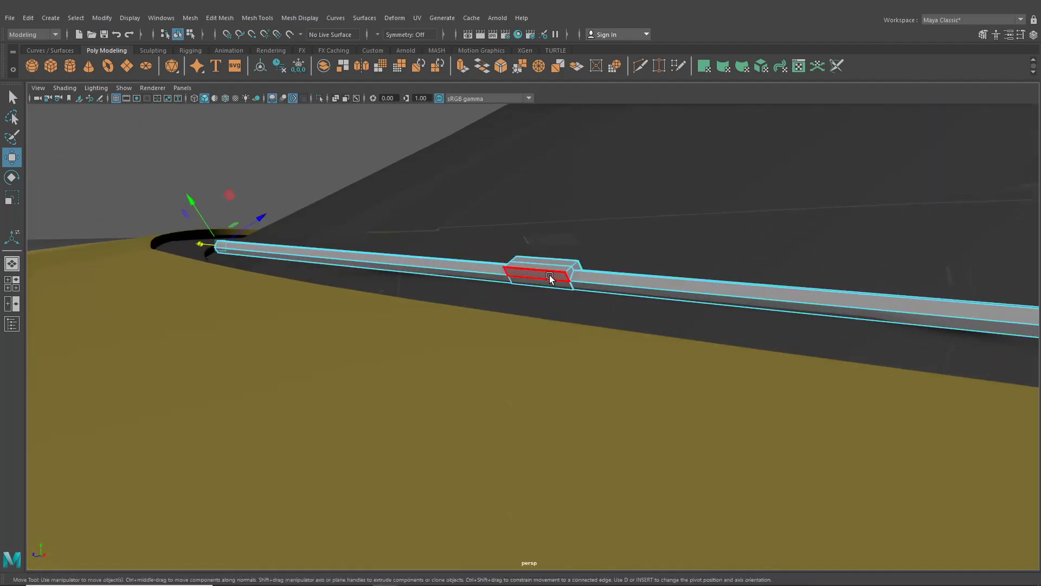
click(550, 278)
alt+middle_drag(562, 282, 541, 312)
scroll(542, 314, up, 1)
click(257, 18)
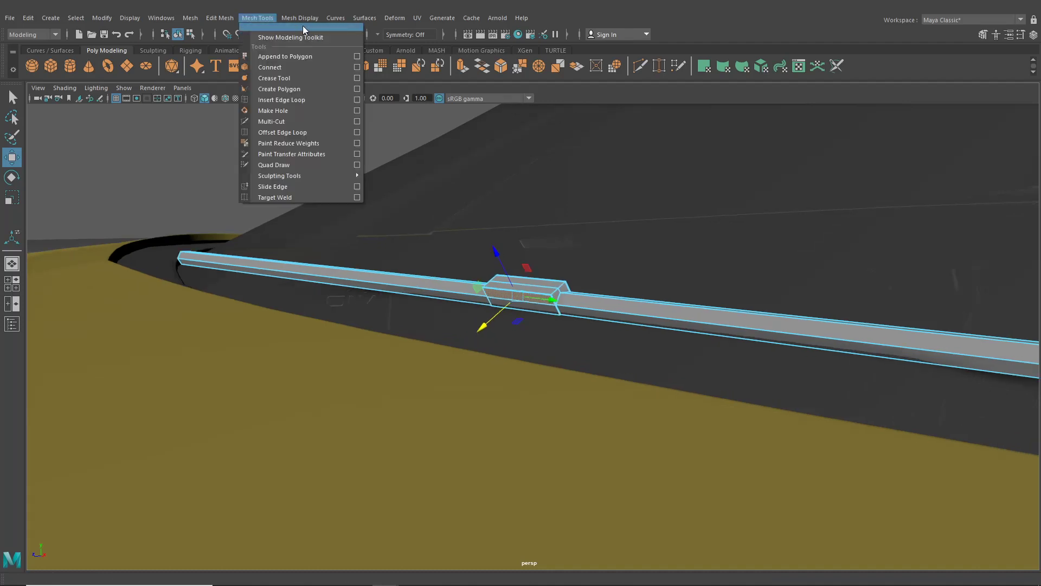
click(274, 101)
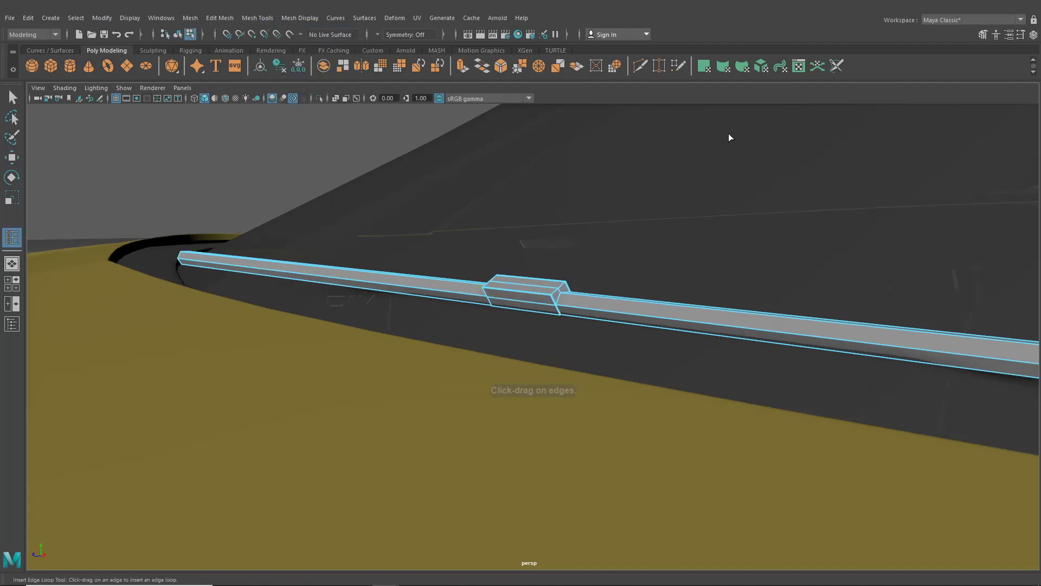
click(1020, 35)
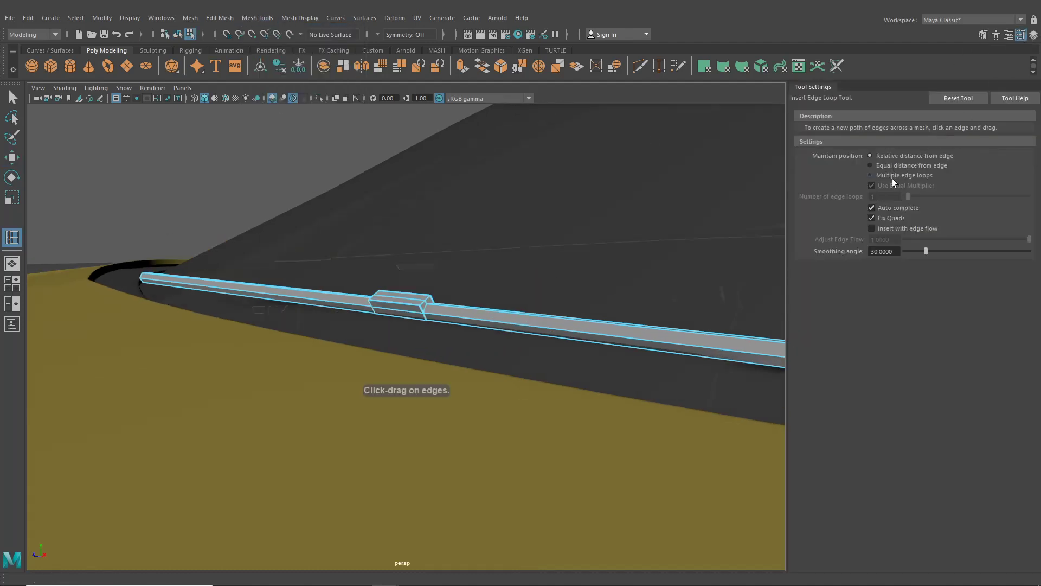
text(2)
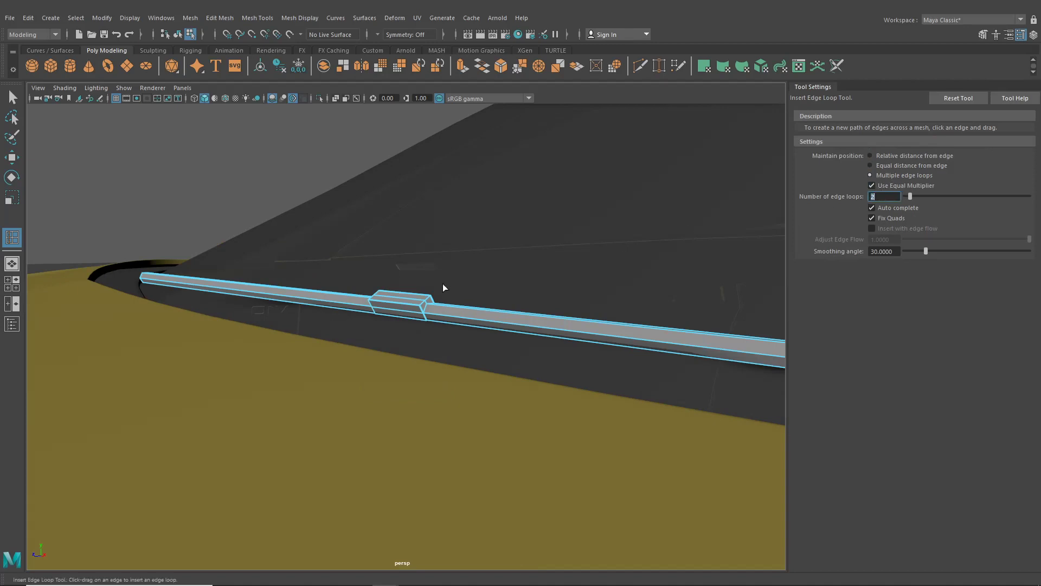
alt+drag(442, 284, 385, 306)
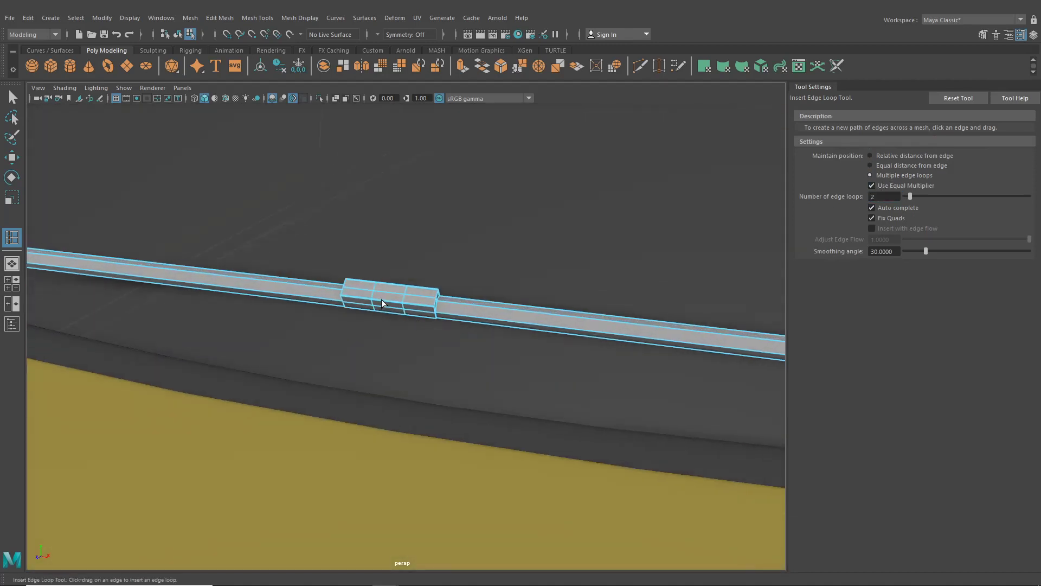
click(1021, 36)
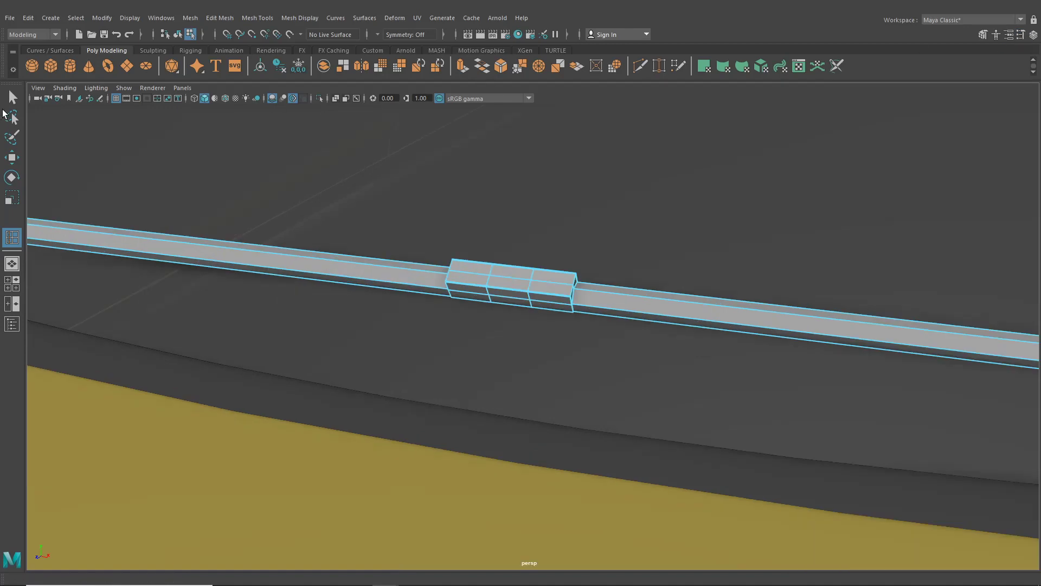
Extrude the two hood-facing faces of the central block's middle segment into a short stub toward the hood.
key(q)
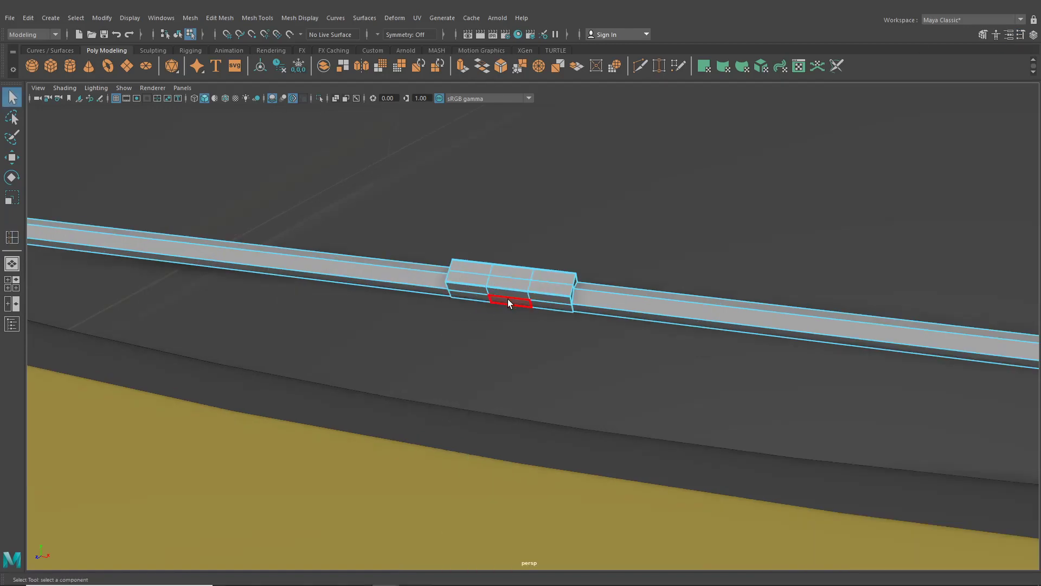
alt+drag(507, 299, 519, 298)
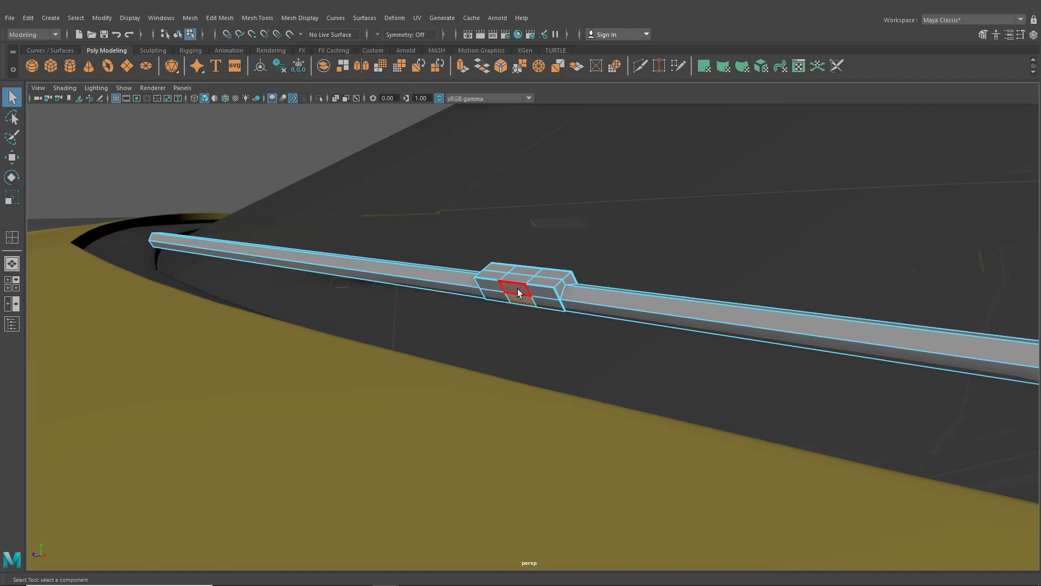
click(515, 288)
key(ctrl+e)
drag(495, 306, 634, 298)
Extrude the stub's inner side face toward the windshield's centre by about 0.232 and angle the new arm's end down toward the hood.
key(ctrl+e)
click(525, 295)
alt+drag(565, 326, 305, 351)
key(ctrl+e)
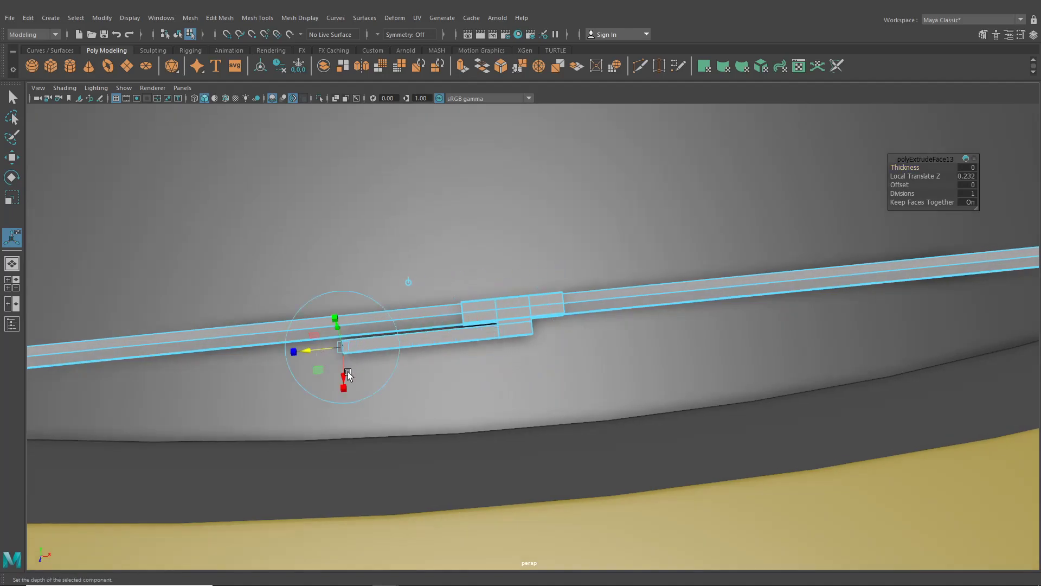
drag(340, 400, 342, 418)
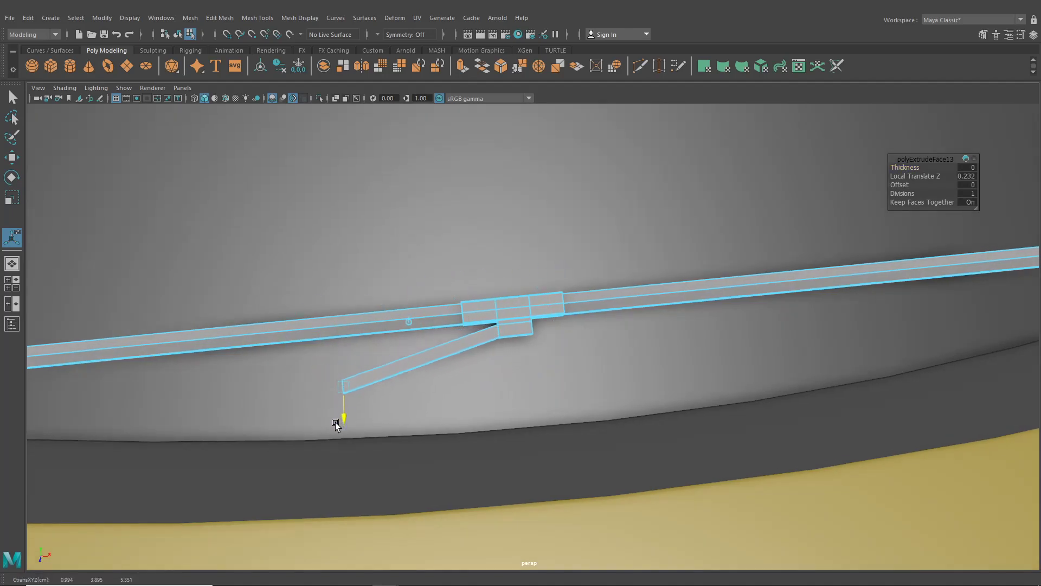
alt+middle_drag(342, 418, 542, 360)
Lengthen the arm to a Local Translate Z of about 0.915 and lower its end into the hood's rear edge.
mouse_move(541, 360)
mouse_down()
mouse_move(264, 404)
mouse_move(292, 456)
mouse_move(231, 432)
mouse_move(445, 411)
mouse_move(537, 375)
mouse_up()
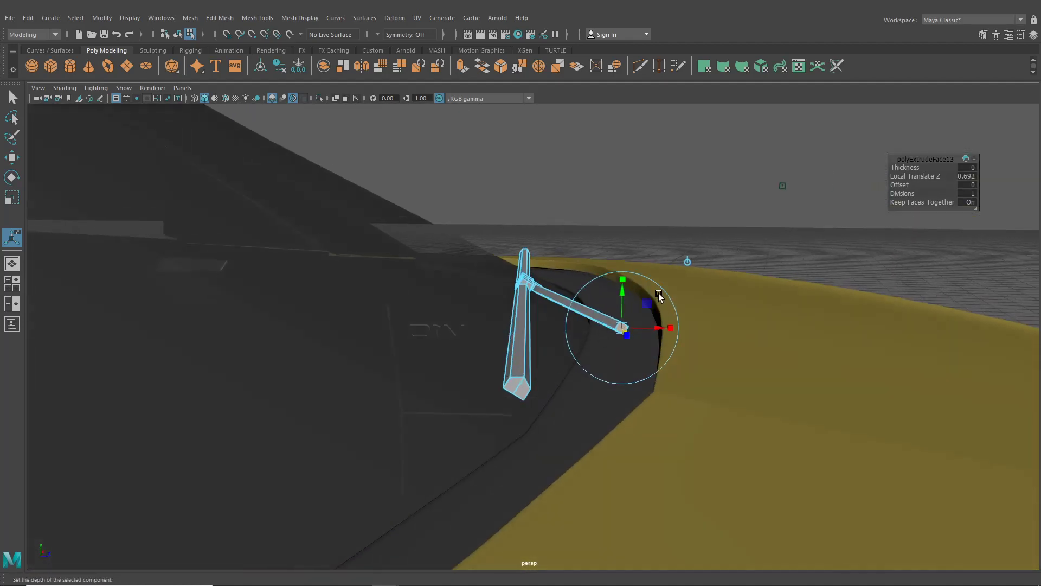
drag(624, 293, 559, 382)
click(636, 327)
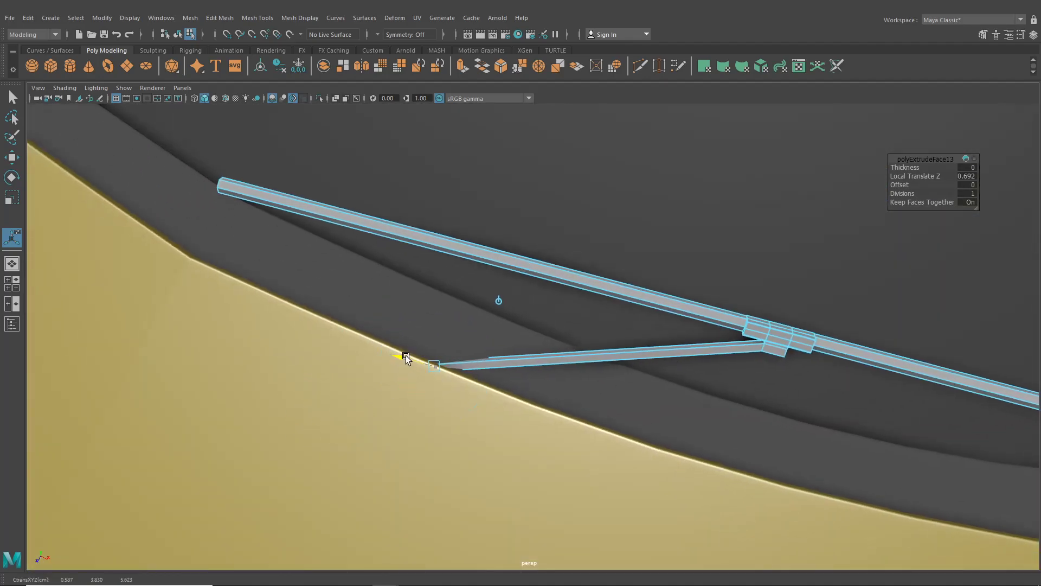
drag(405, 356, 559, 325)
click(178, 35)
scroll(274, 197, down, 5)
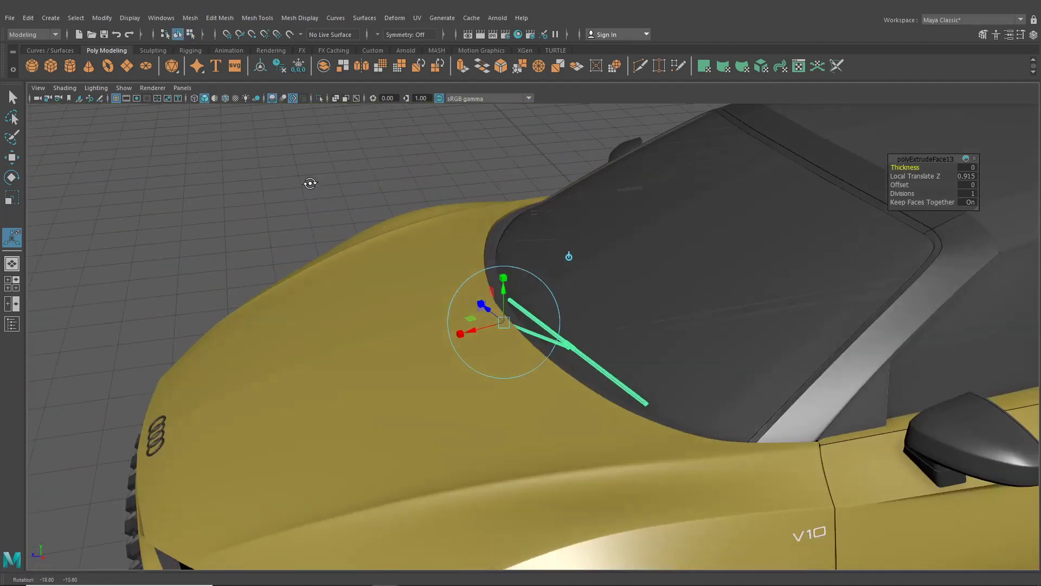
click(243, 183)
Insert an edge loop around the middle of the wiper arm, using the Relative distance from edge setting.
alt+drag(243, 184, 615, 285)
scroll(565, 288, up, 6)
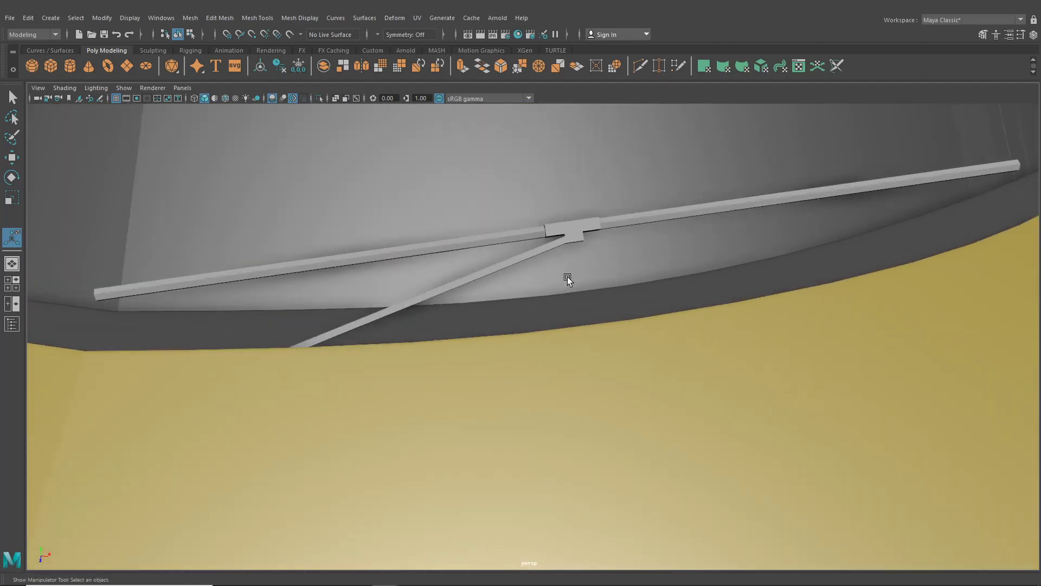
click(573, 223)
right_drag(573, 223, 530, 222)
click(304, 17)
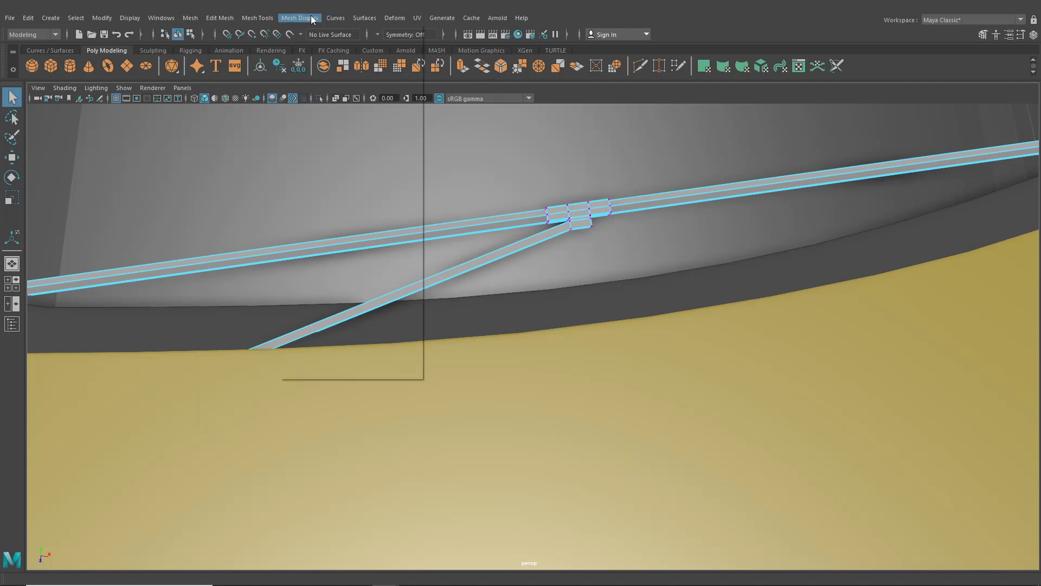
click(271, 100)
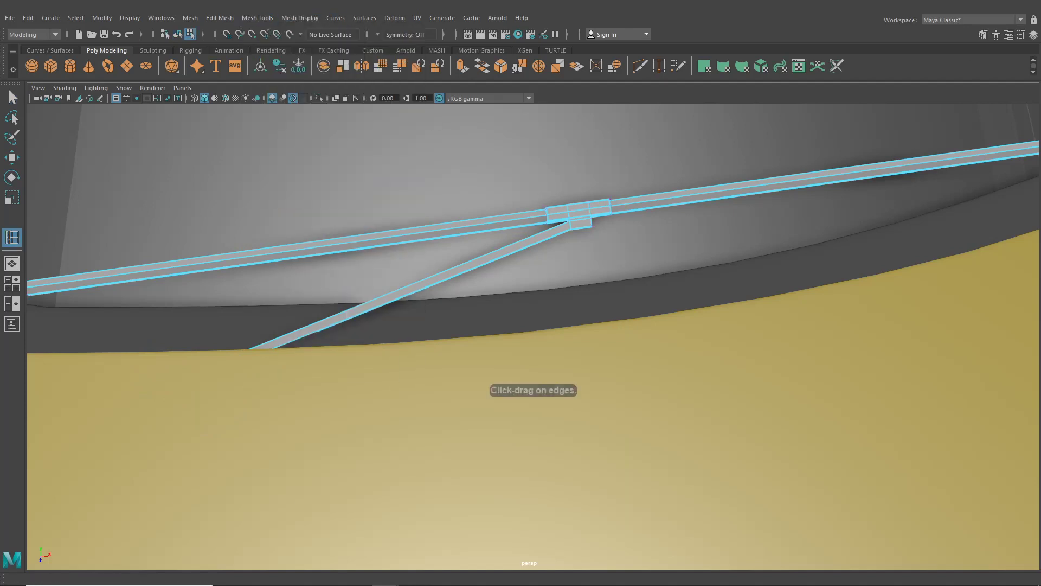
click(1020, 36)
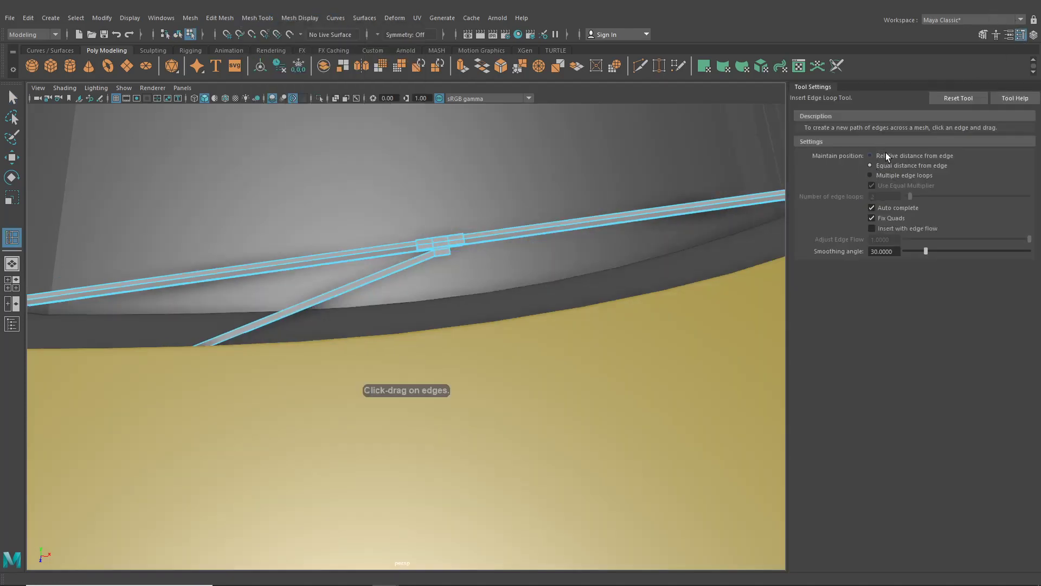
click(1020, 36)
scroll(441, 267, up, 3)
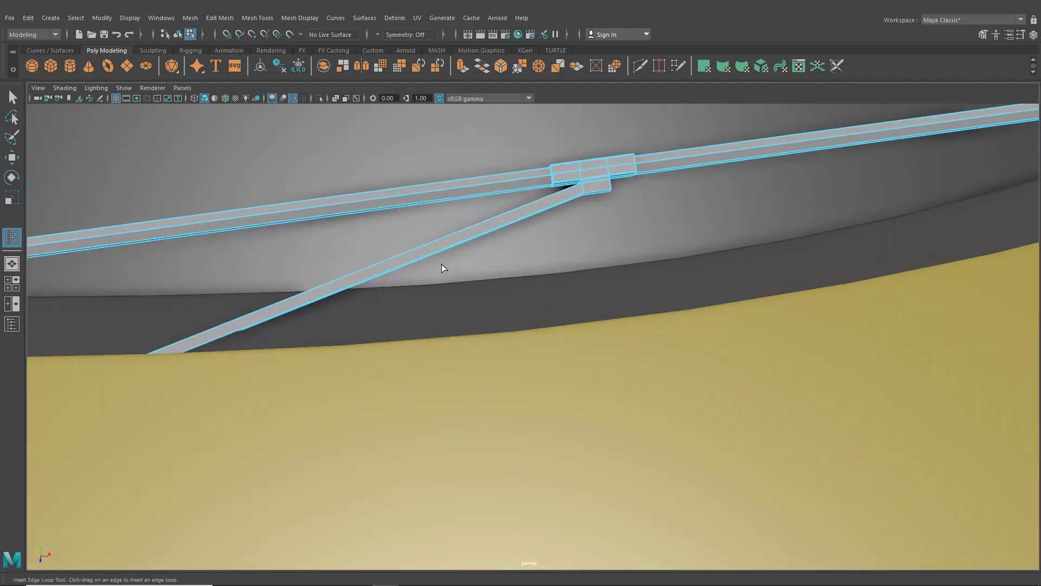
Move the arm's middle edge loop toward the hood to put a bend in the arm.
click(9, 157)
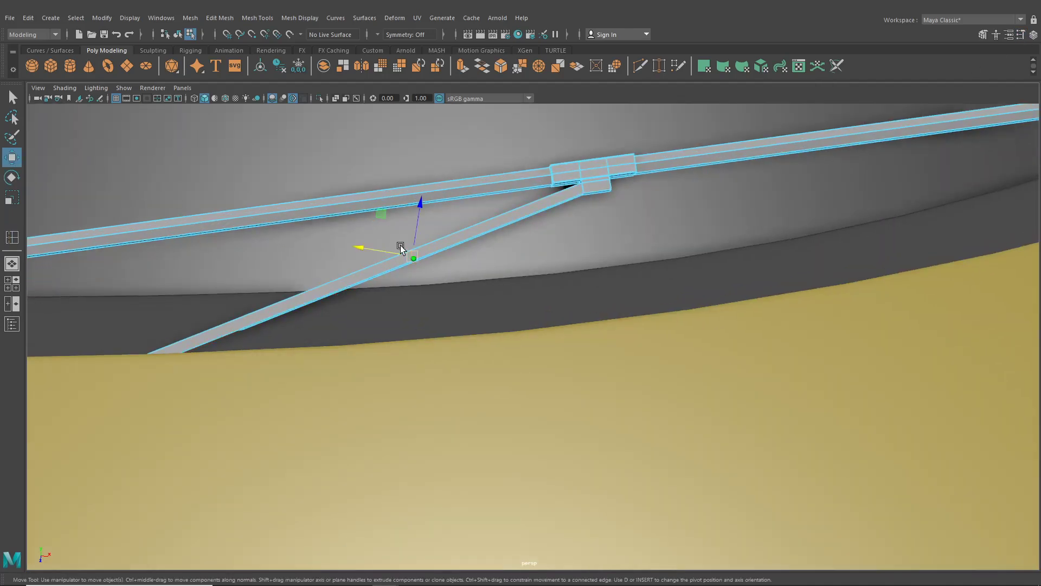
drag(414, 227, 367, 229)
drag(418, 175, 505, 233)
click(178, 34)
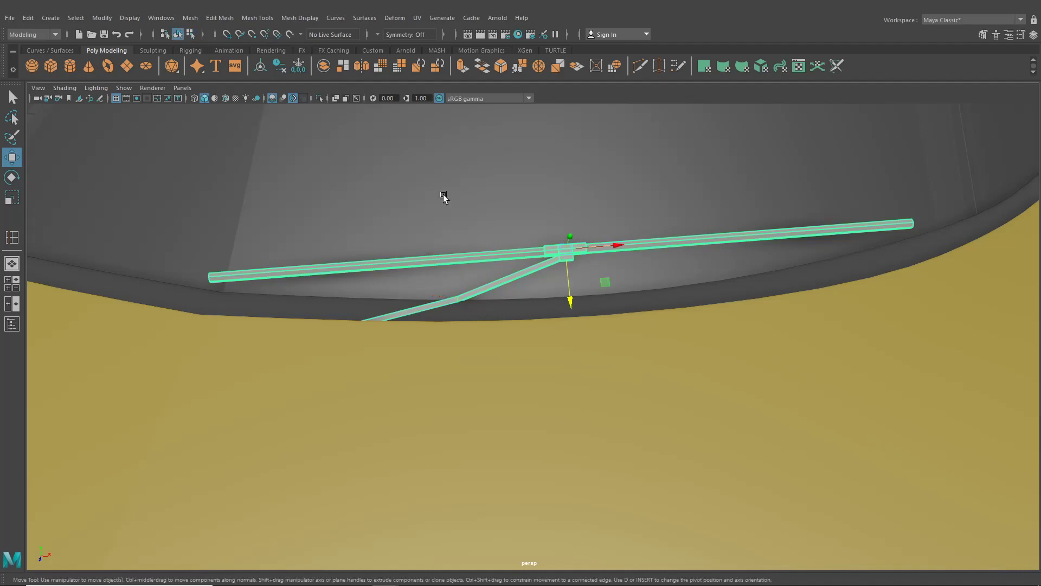
Set the Move axis orientation to World and adjust the height of the arm's middle edge loop above the windshield's base.
alt+drag(441, 198, 453, 232)
key(F8)
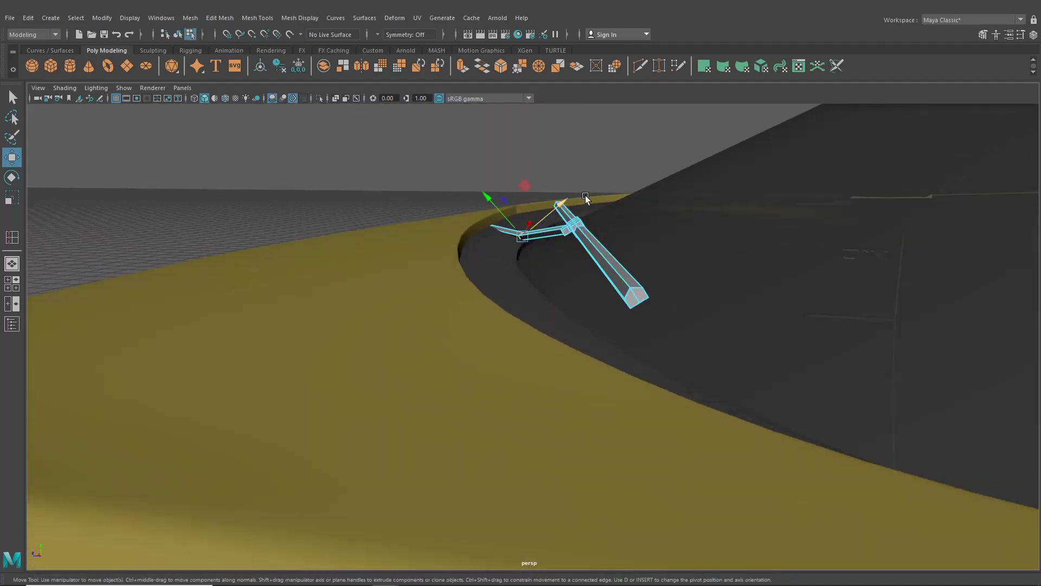
click(1020, 34)
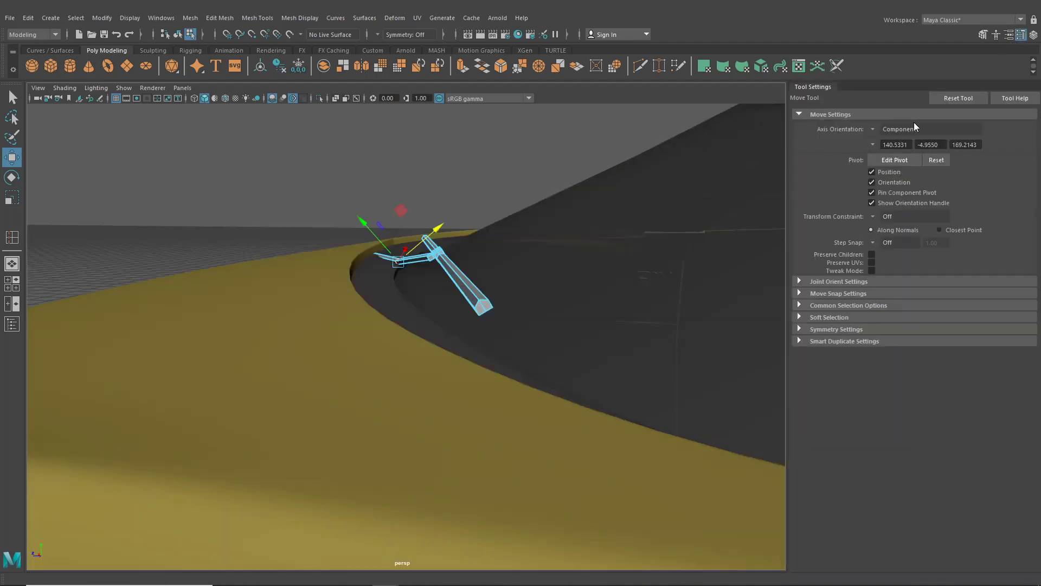
click(882, 134)
click(895, 145)
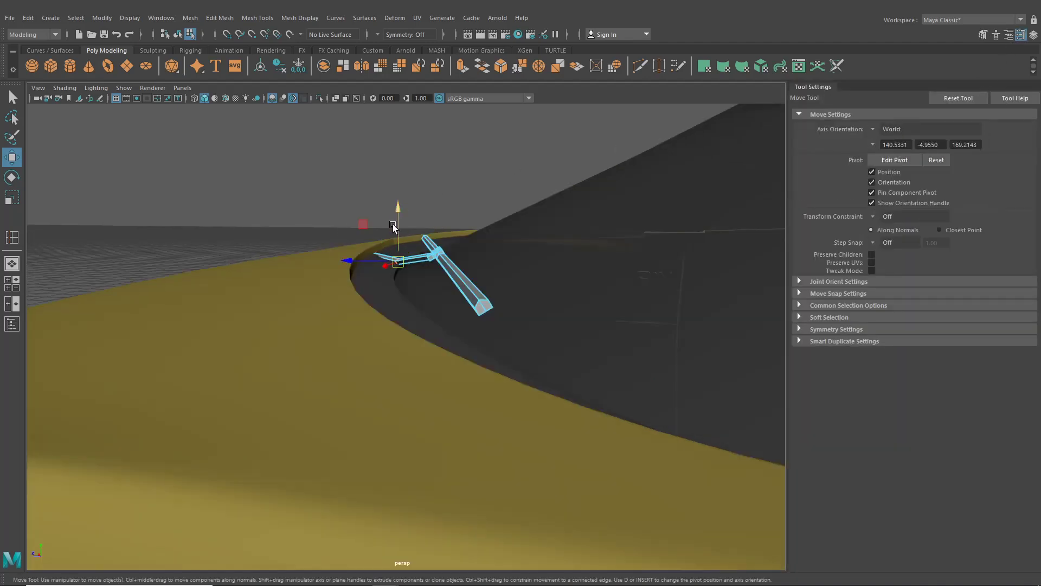
drag(393, 226, 576, 302)
alt+middle_drag(577, 302, 513, 278)
scroll(513, 278, up, 3)
alt+drag(513, 278, 271, 136)
click(177, 35)
scroll(473, 232, down, 5)
alt+drag(473, 233, 276, 200)
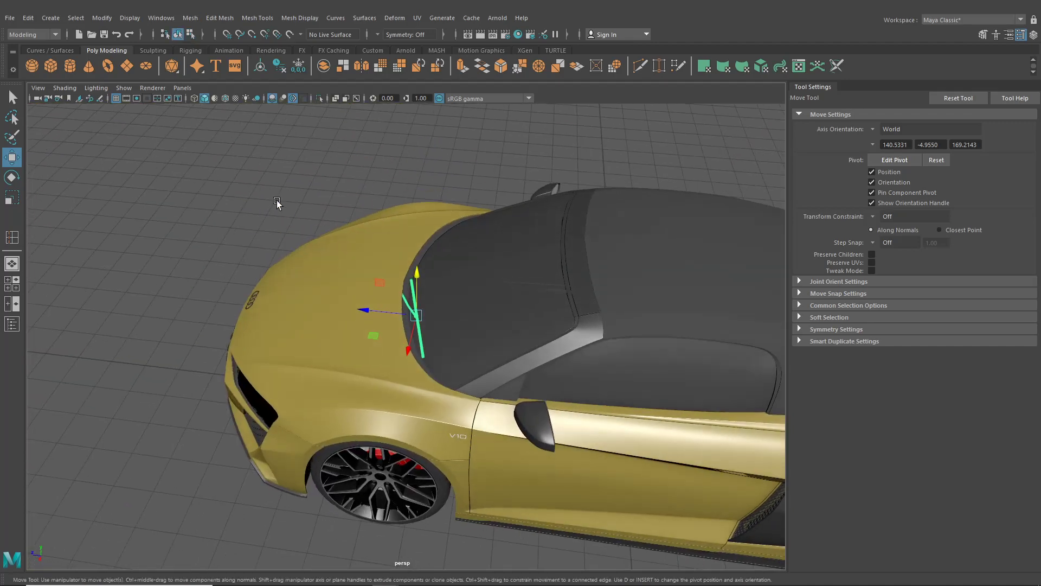
Select the windshield-side faces along the wiper bar and its central block.
scroll(263, 251, up, 5)
alt+drag(264, 251, 378, 259)
scroll(377, 259, up, 5)
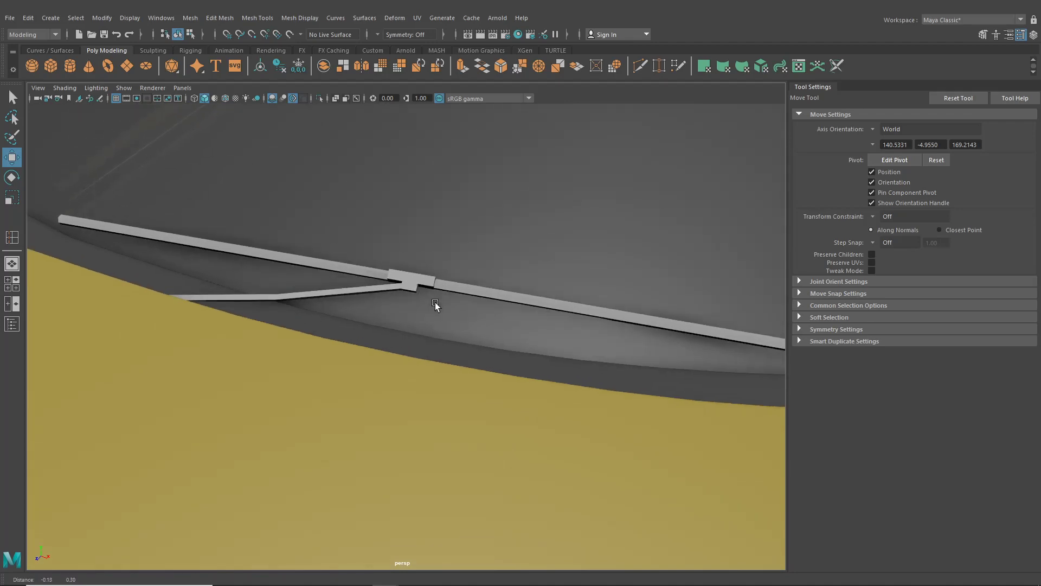
click(437, 291)
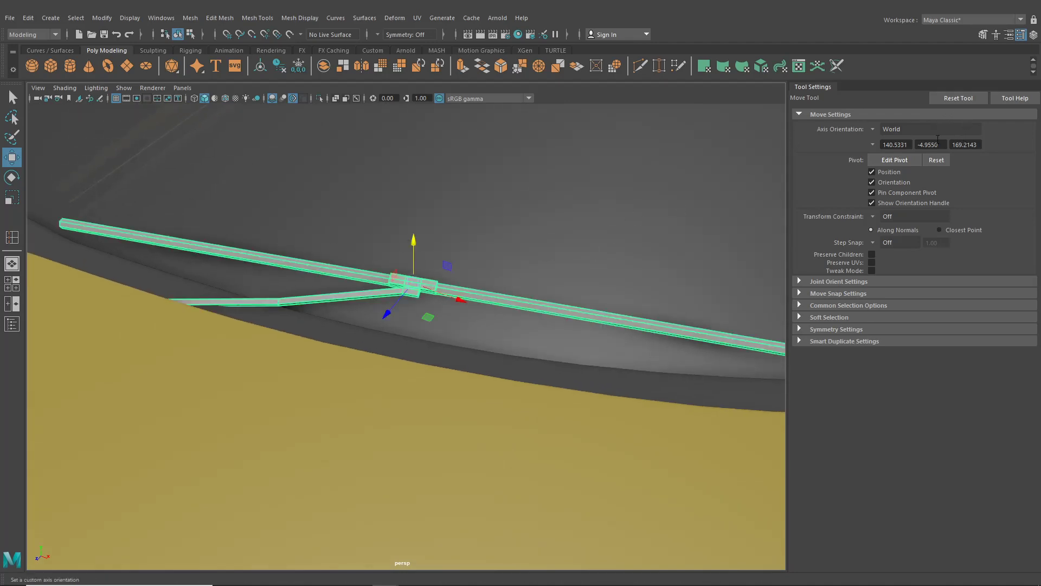
alt+drag(347, 255, 411, 266)
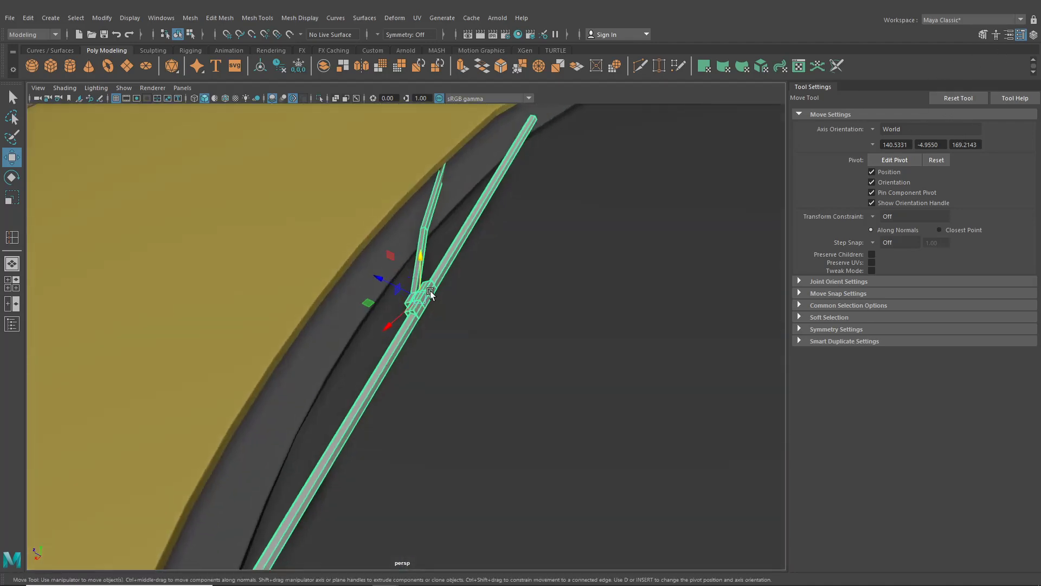
right_click(427, 276)
right_drag(432, 283, 426, 302)
scroll(431, 293, up, 4)
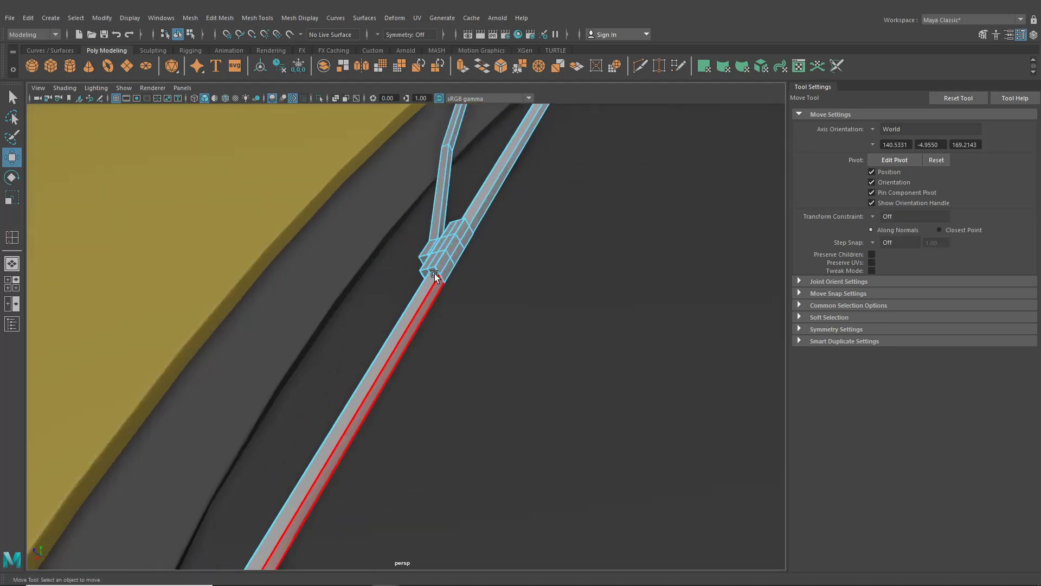
click(441, 266)
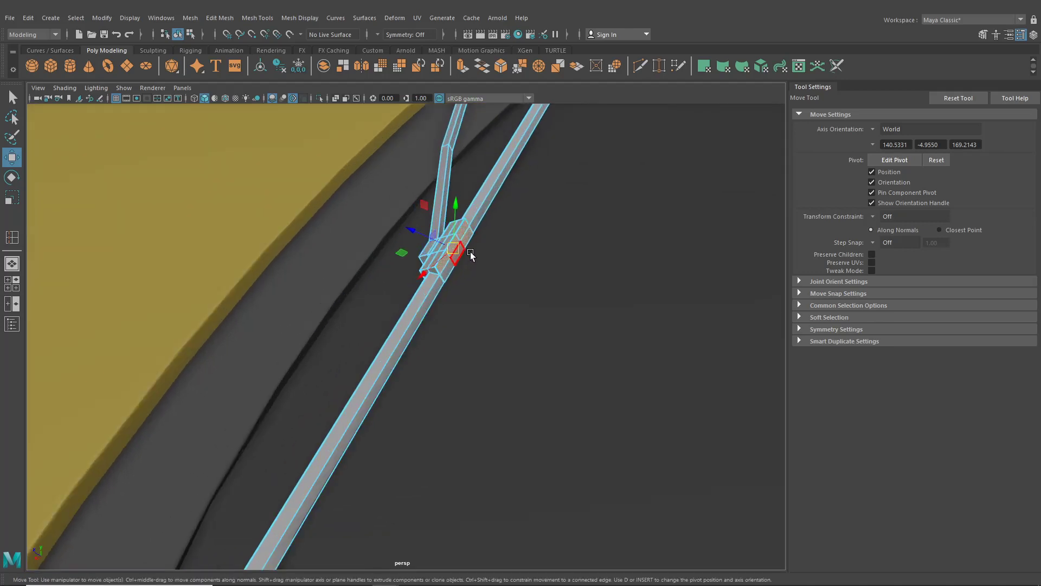
alt+middle_drag(471, 254, 471, 278)
alt+right_drag(470, 277, 565, 373)
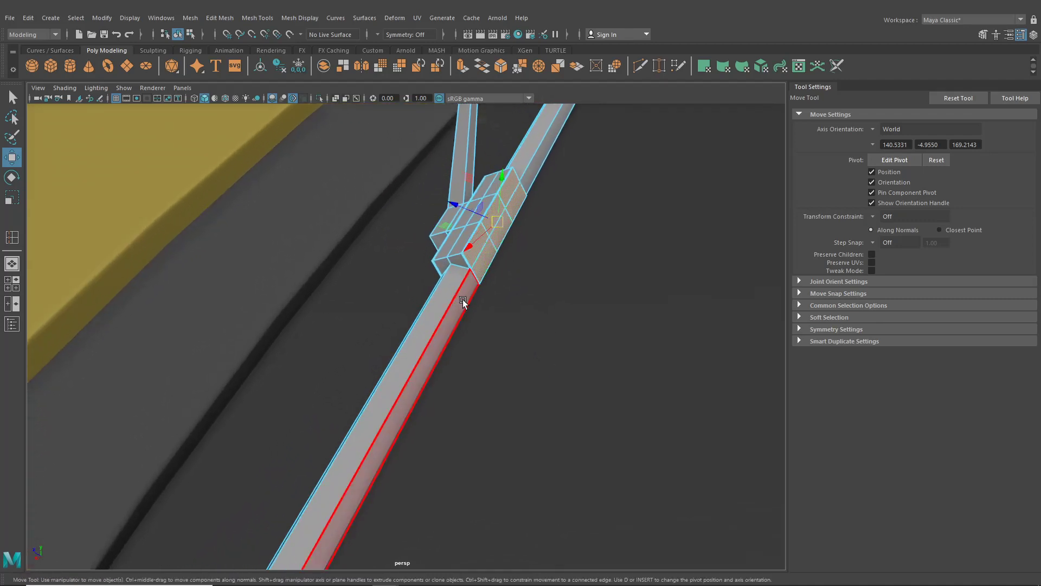
click(484, 261)
double_click(500, 236)
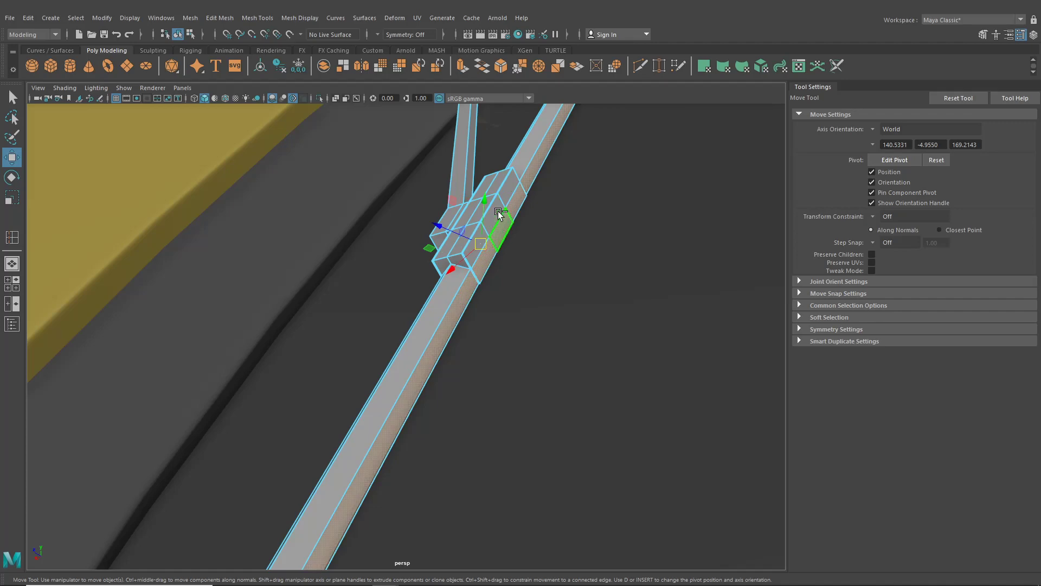
alt+drag(512, 191, 467, 251)
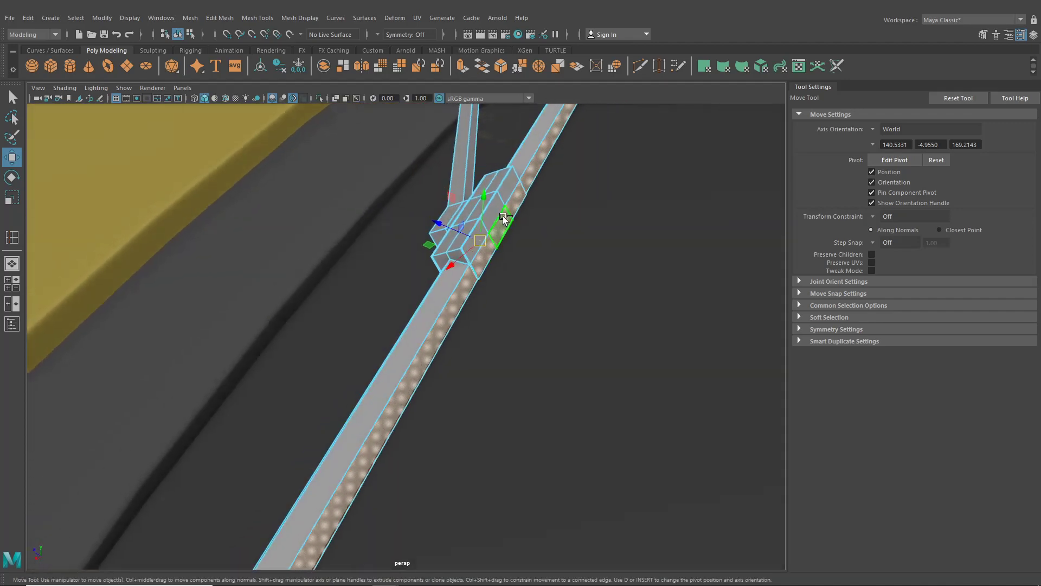
alt+drag(509, 217, 208, 208)
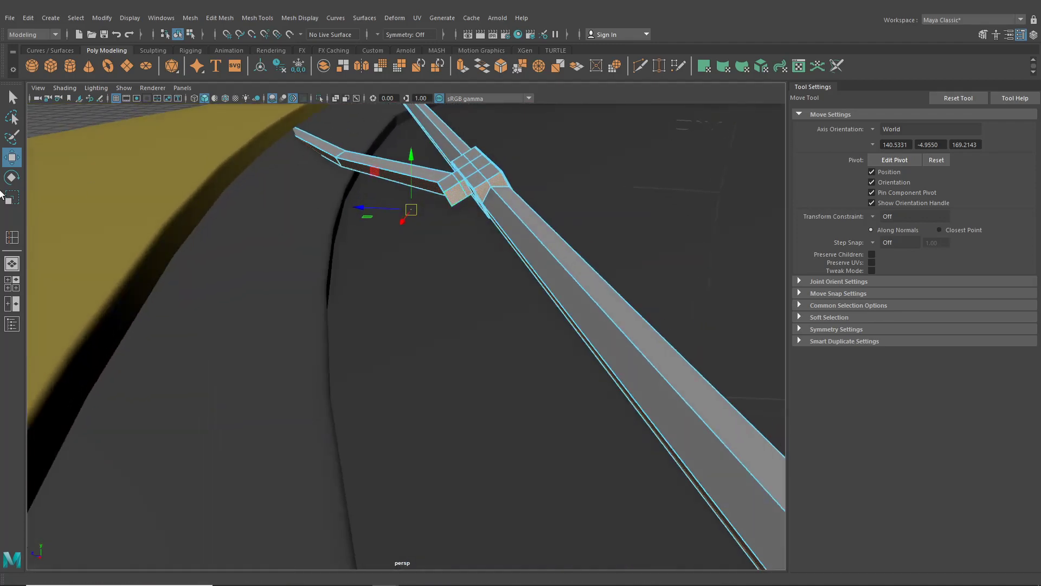
Check the windshield-side face selection along the full length of the wiper bar and central block, adding any missed face.
key(r)
alt+drag(411, 220, 401, 244)
alt+drag(355, 281, 423, 273)
scroll(423, 274, up, 6)
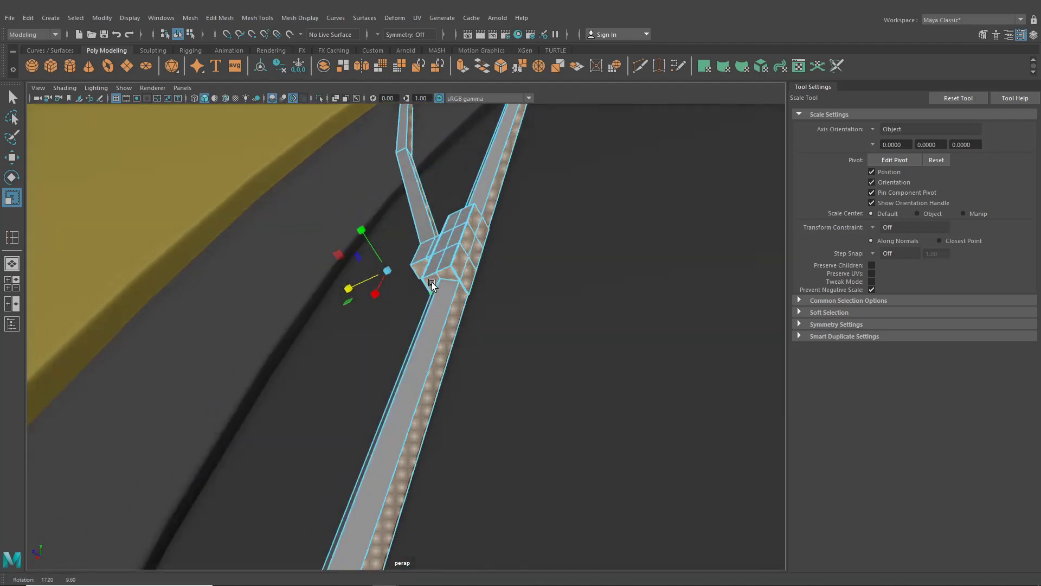
alt+drag(476, 295, 495, 310)
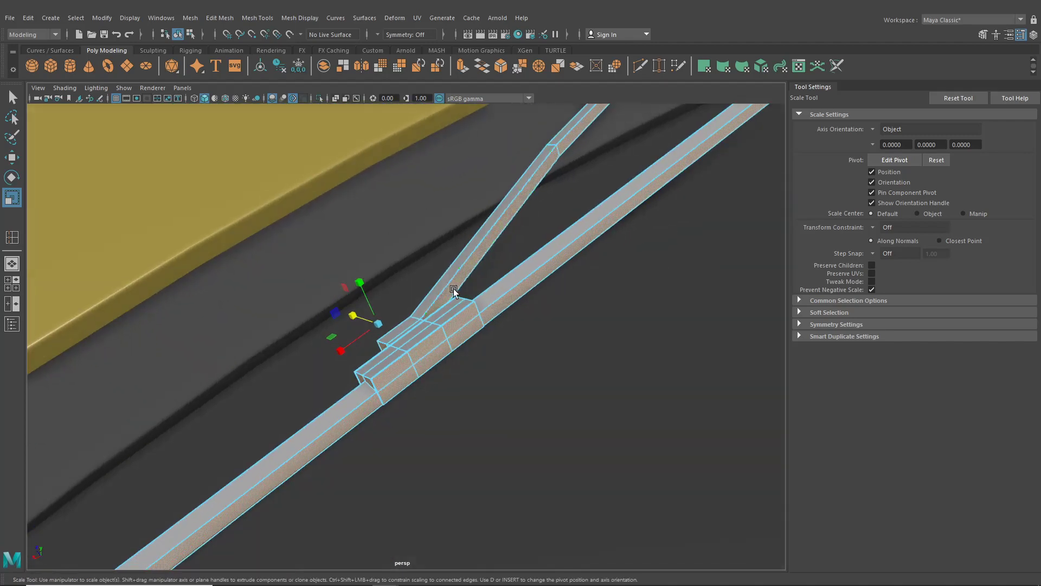
click(487, 314)
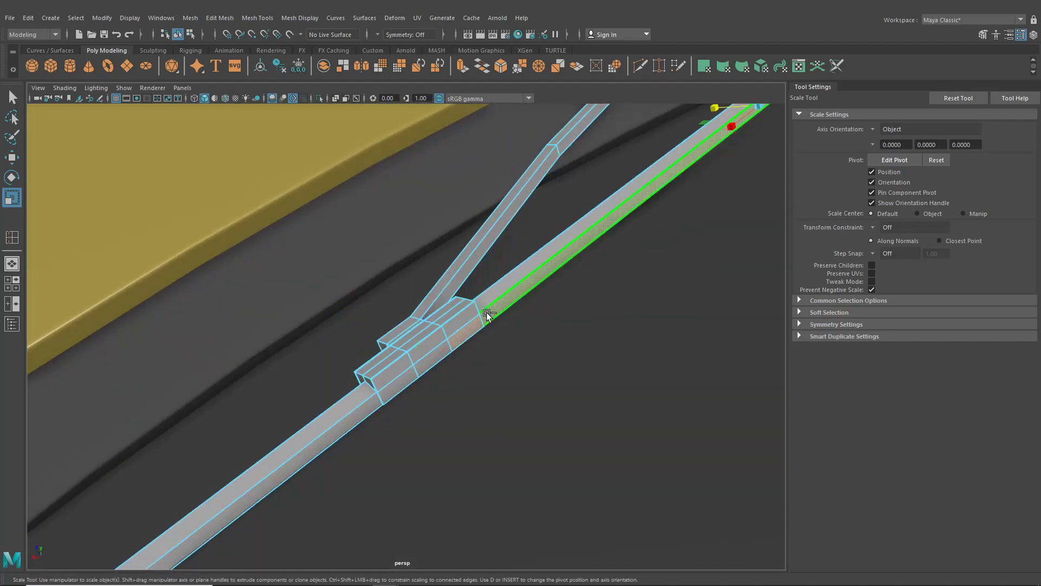
alt+drag(480, 310, 380, 288)
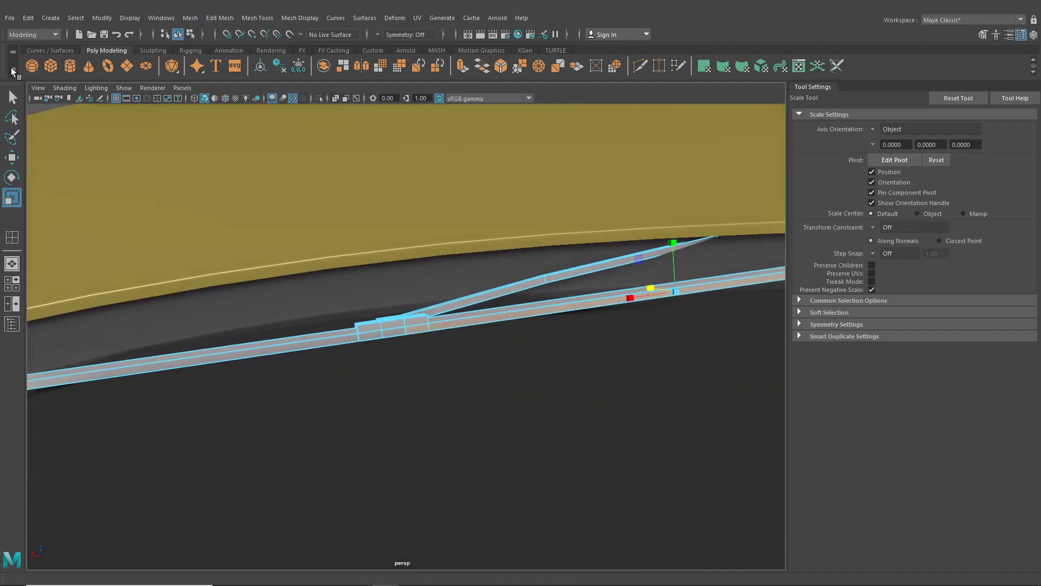
key(q)
alt+drag(267, 256, 281, 351)
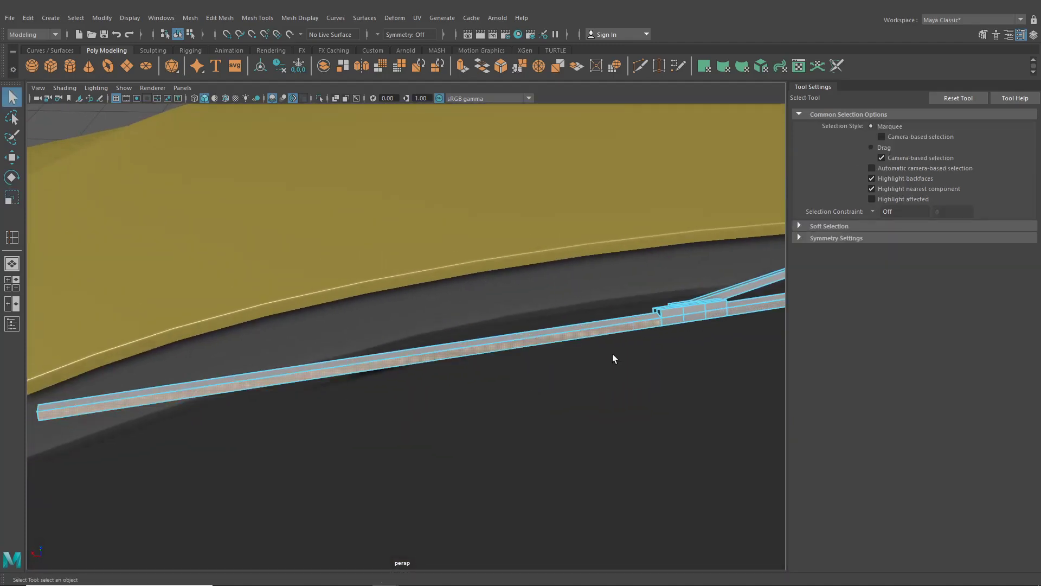
alt+drag(613, 355, 486, 355)
alt+right_drag(486, 354, 437, 360)
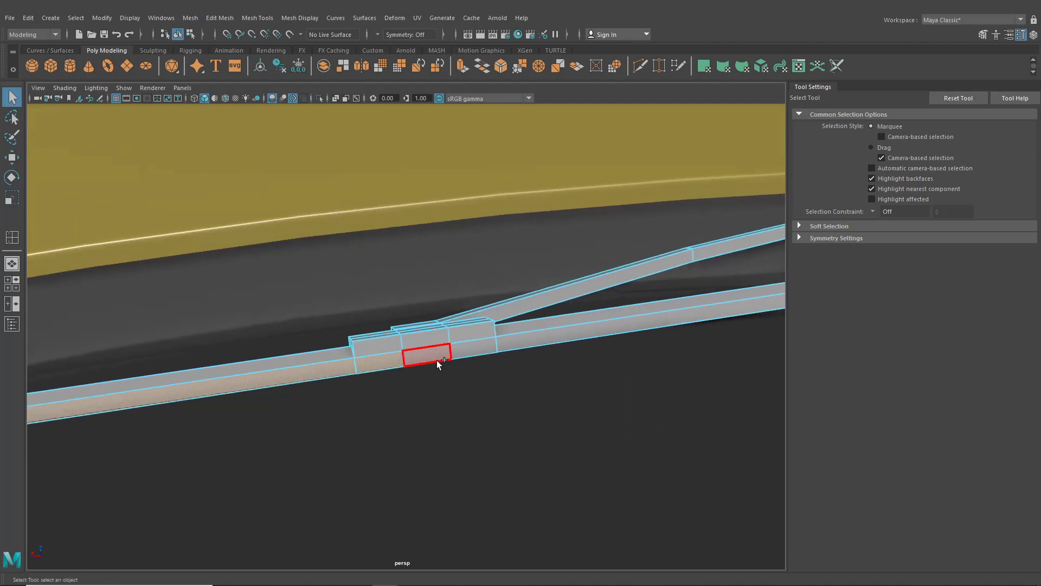
alt+drag(520, 347, 412, 339)
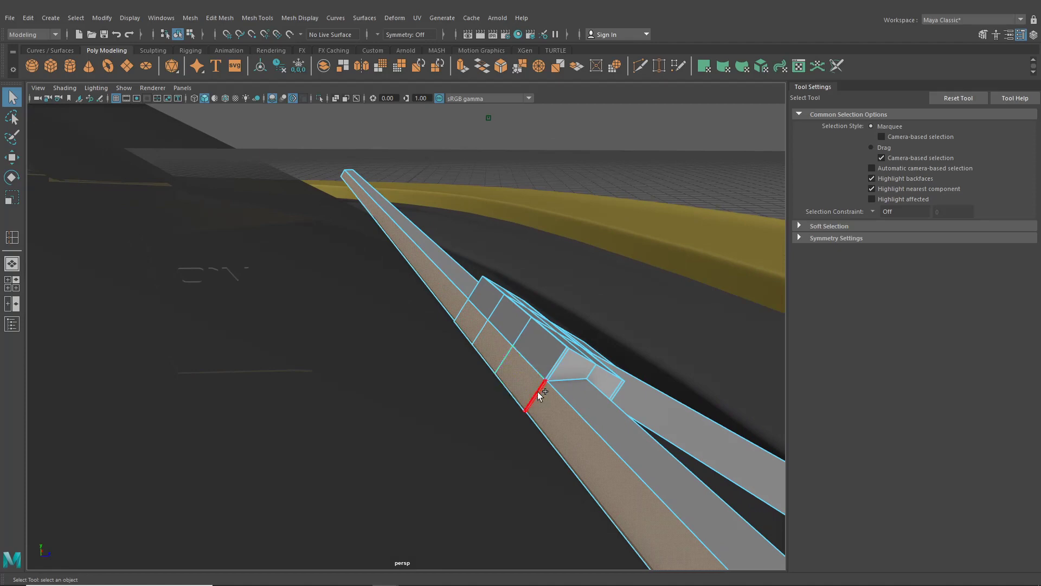
alt+middle_drag(538, 393, 482, 264)
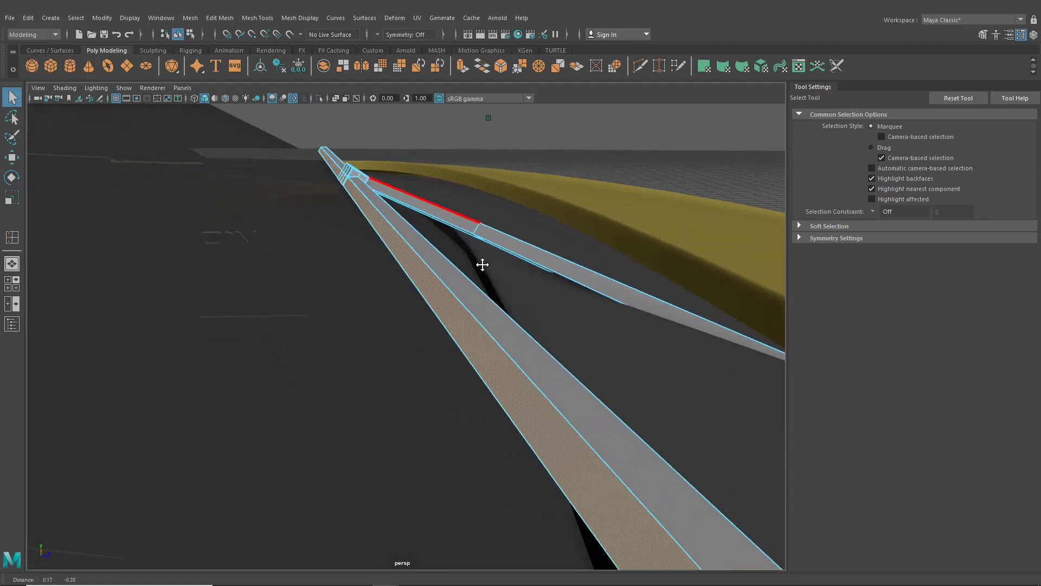
scroll(481, 266, down, 5)
scroll(446, 248, up, 2)
Set the Move axis orientation to Component and adjust the wiper's windshield-side faces around the central block.
key(w)
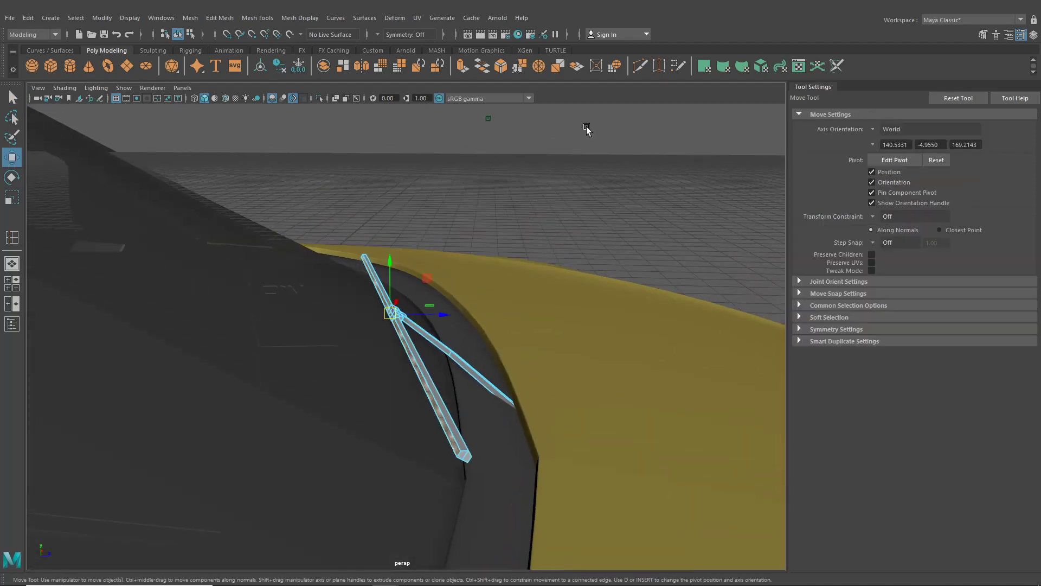
click(886, 129)
click(900, 162)
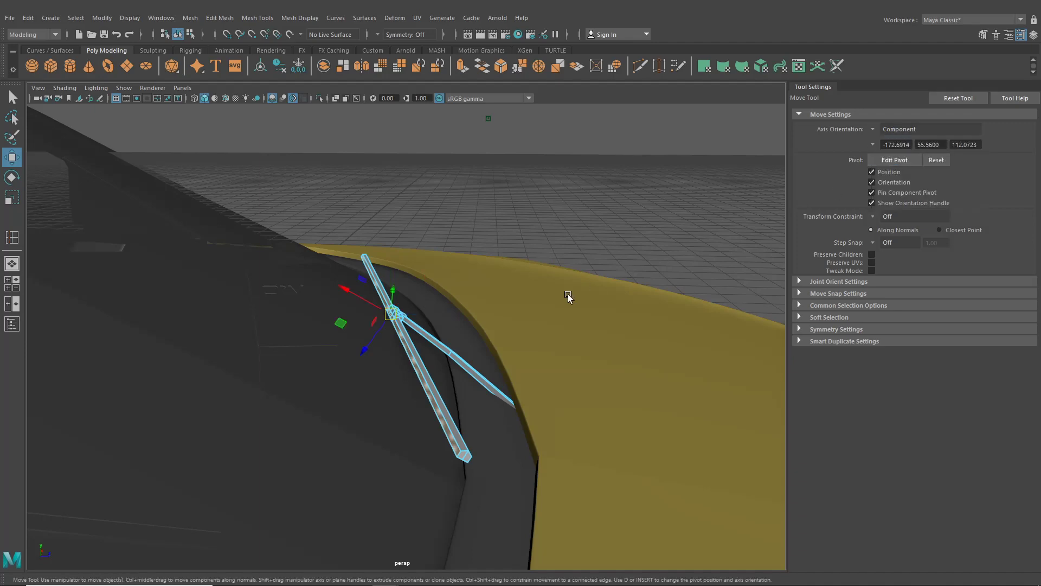
alt+middle_drag(593, 310, 565, 322)
scroll(564, 322, up, 2)
alt+drag(433, 331, 369, 303)
mouse_move(431, 351)
alt+mouse_down()
mouse_move(402, 343)
mouse_move(523, 349)
mouse_move(462, 354)
mouse_move(256, 329)
mouse_move(430, 358)
alt+mouse_up()
click(521, 343)
click(389, 362)
click(585, 387)
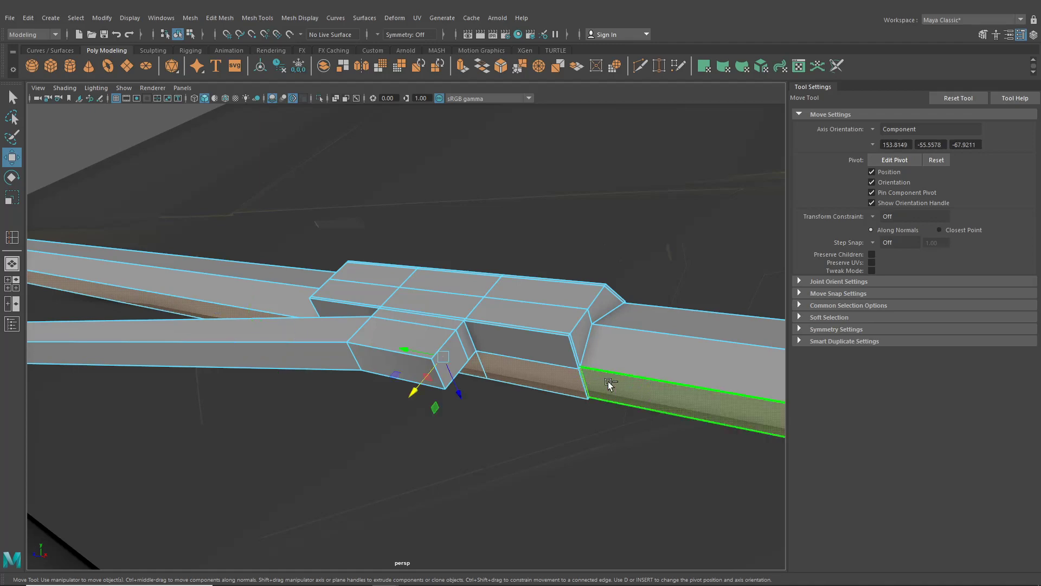
key(f)
drag(366, 382, 602, 416)
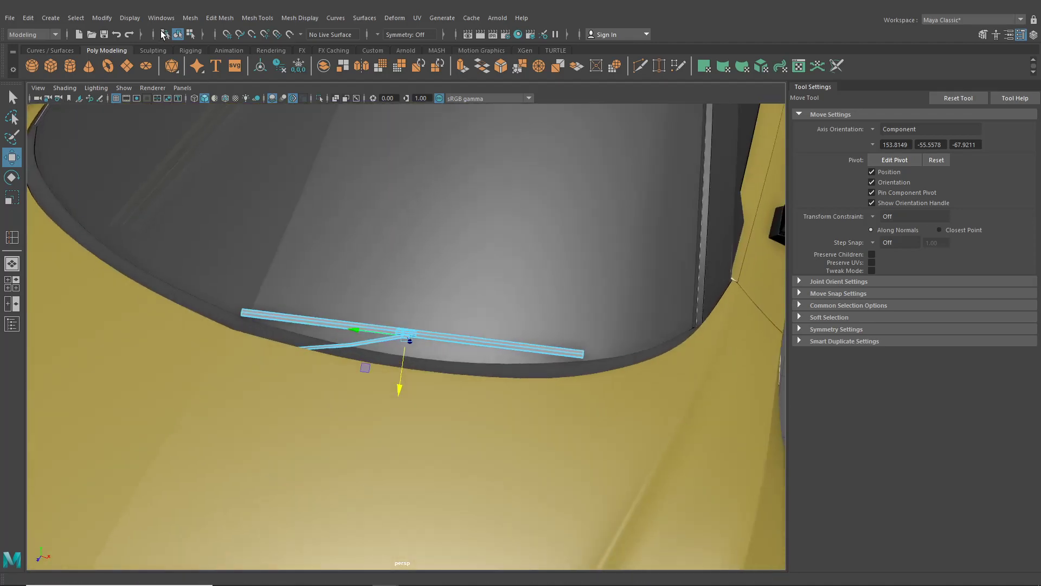
click(303, 16)
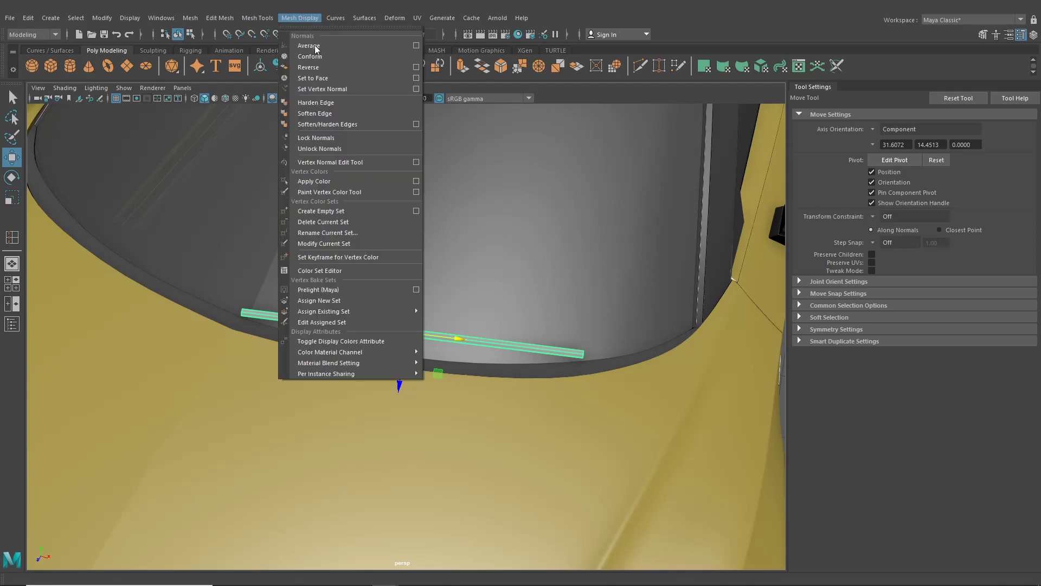
mouse_move(259, 19)
click(288, 101)
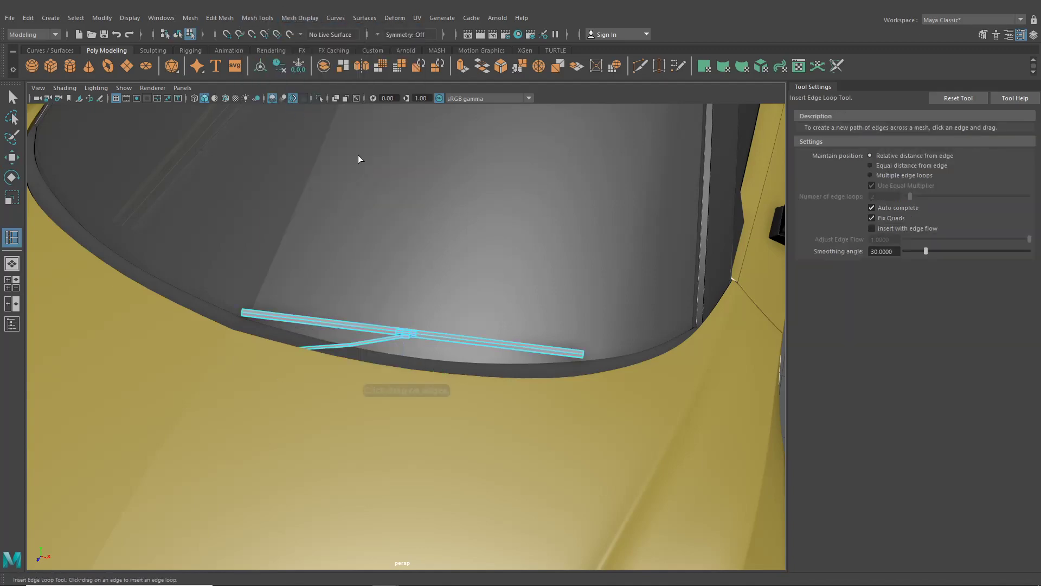
scroll(360, 158, down, 8)
alt+drag(434, 215, 466, 184)
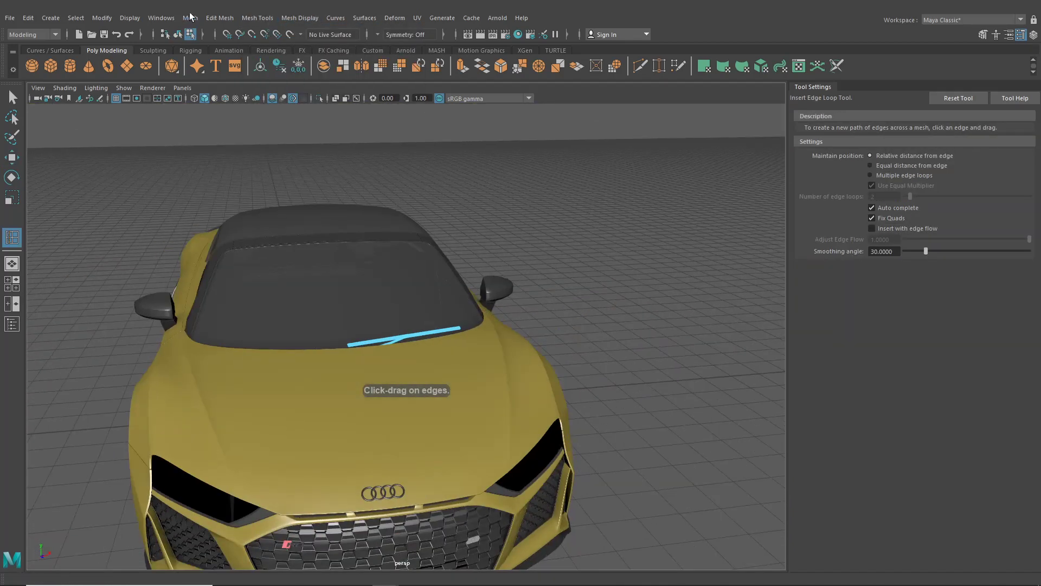
click(12, 158)
scroll(435, 260, up, 6)
alt+drag(435, 260, 420, 288)
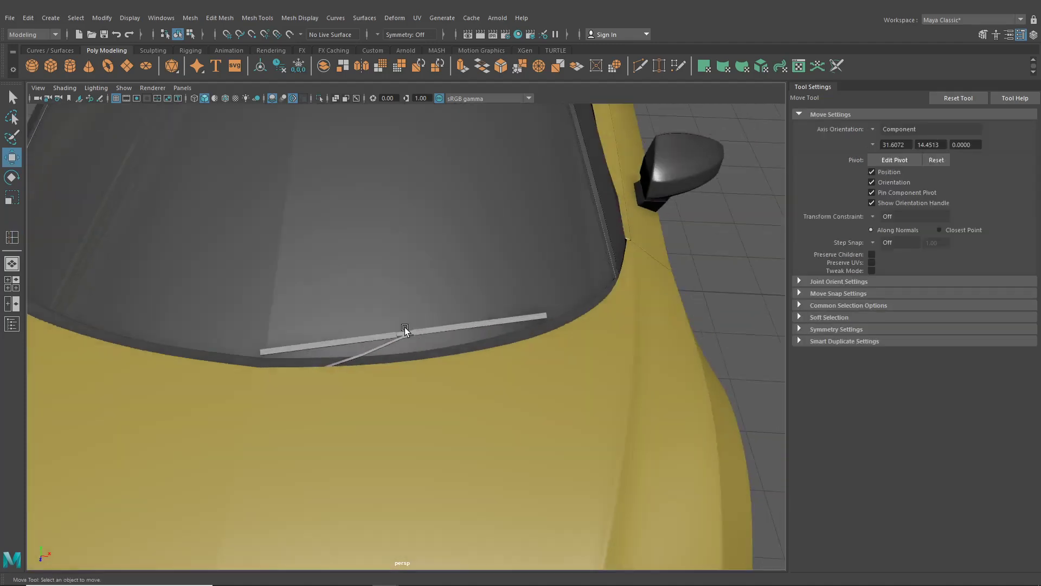
Insert four evenly spaced edge loops in each half of the wiper bar, using the Multiple edge loops setting.
click(410, 333)
scroll(411, 337, up, 4)
alt+drag(425, 336, 472, 344)
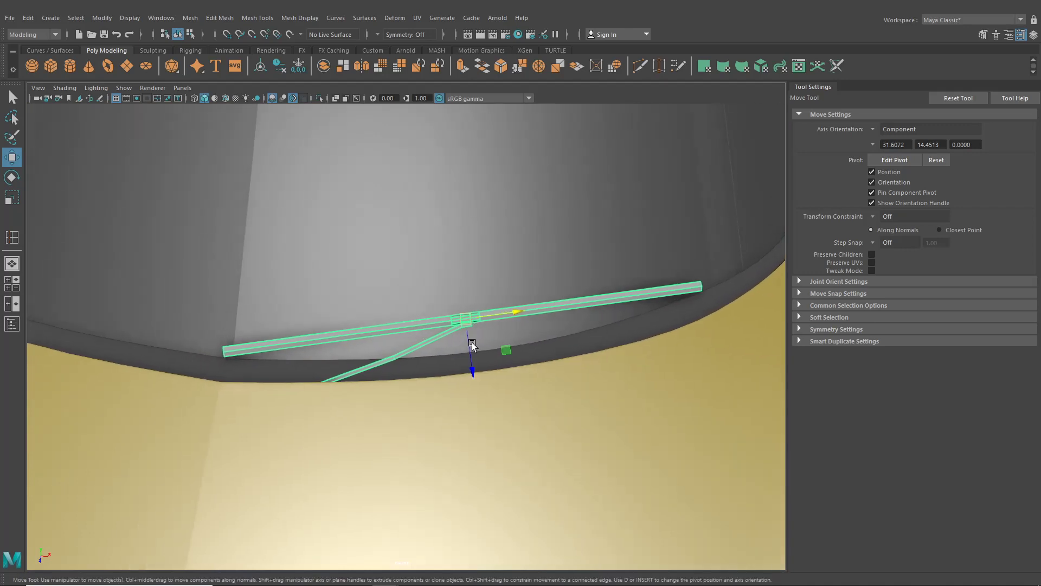
click(261, 18)
click(282, 99)
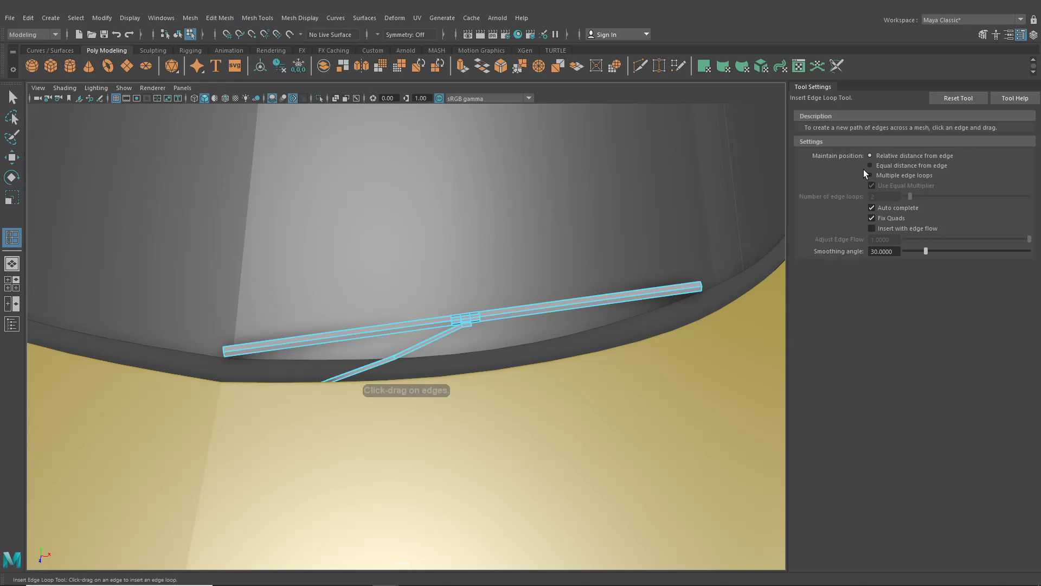
click(919, 176)
double_click(881, 196)
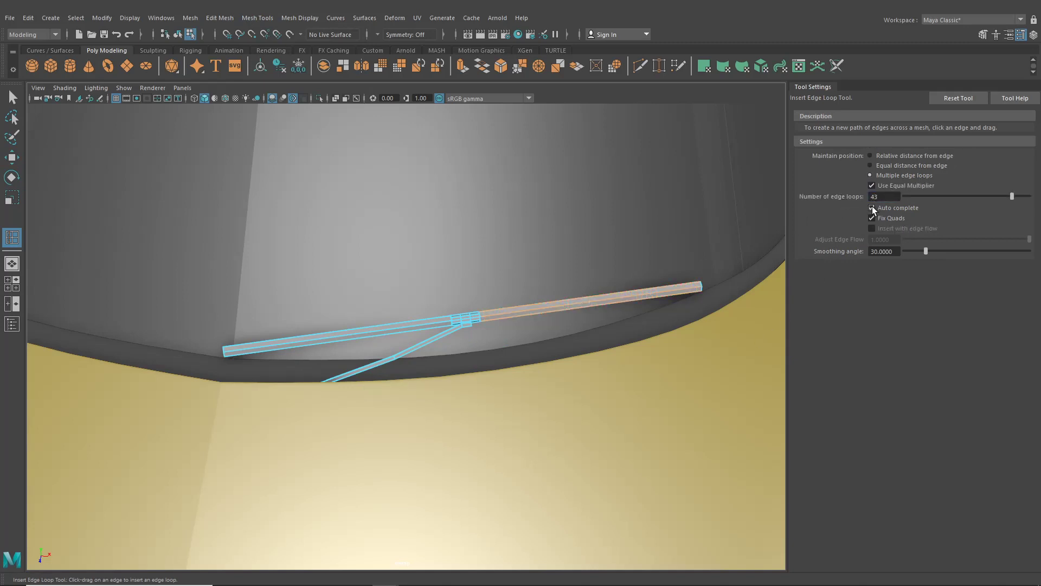
text(4)
key(Return)
click(573, 307)
alt+middle_drag(587, 306, 490, 299)
scroll(491, 299, up, 2)
scroll(490, 299, up, 1)
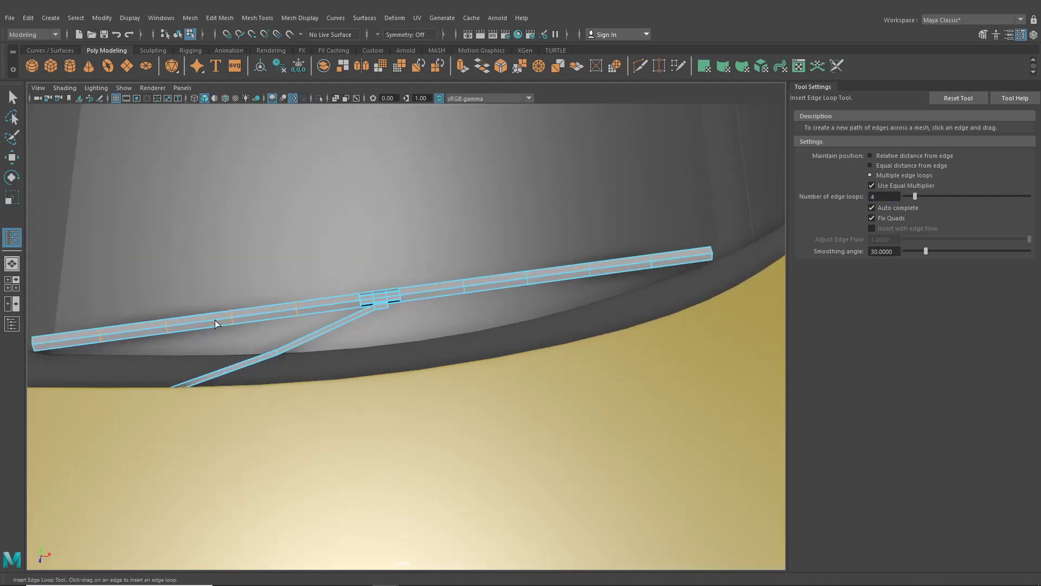
Move the outer vertex rings on one half of the wiper bar toward the windshield to bend that end.
click(13, 158)
right_drag(320, 301, 718, 282)
drag(694, 219, 413, 363)
drag(257, 317, 434, 274)
key(ctrl+z)
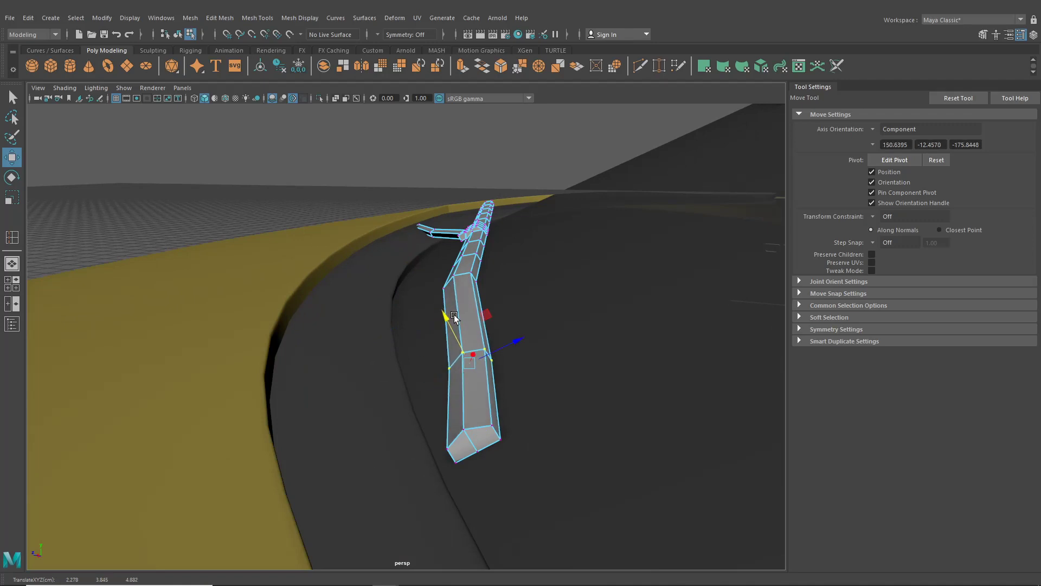
Reposition the vertex rings between the bent end and the central block so the bar curves gradually.
alt+drag(455, 317, 389, 305)
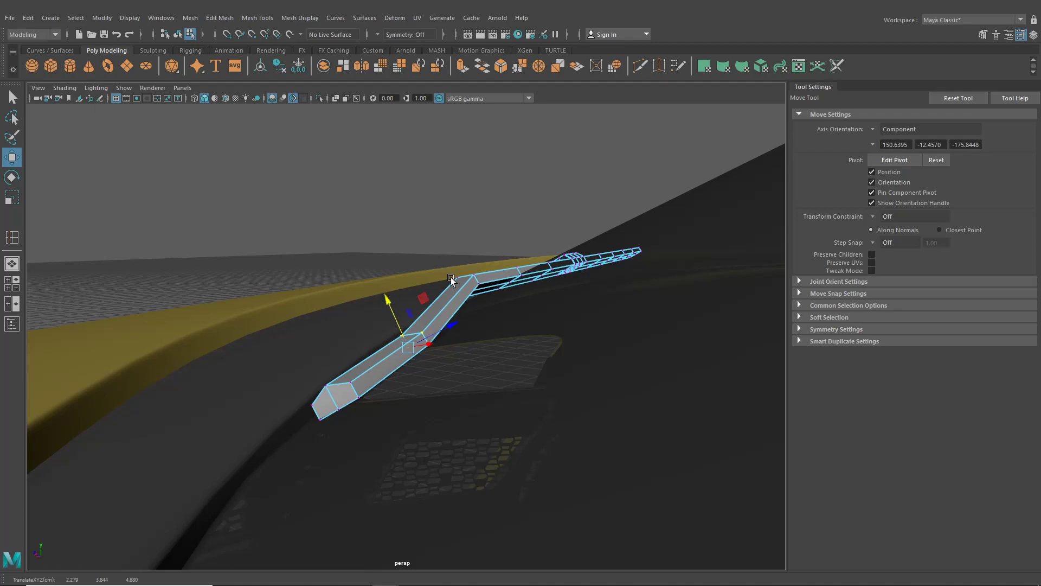
alt+drag(451, 278, 485, 314)
drag(451, 252, 508, 249)
alt+drag(596, 328, 505, 369)
mouse_move(418, 333)
alt+mouse_down()
mouse_move(432, 365)
mouse_move(333, 328)
mouse_move(441, 339)
mouse_move(405, 337)
alt+mouse_up()
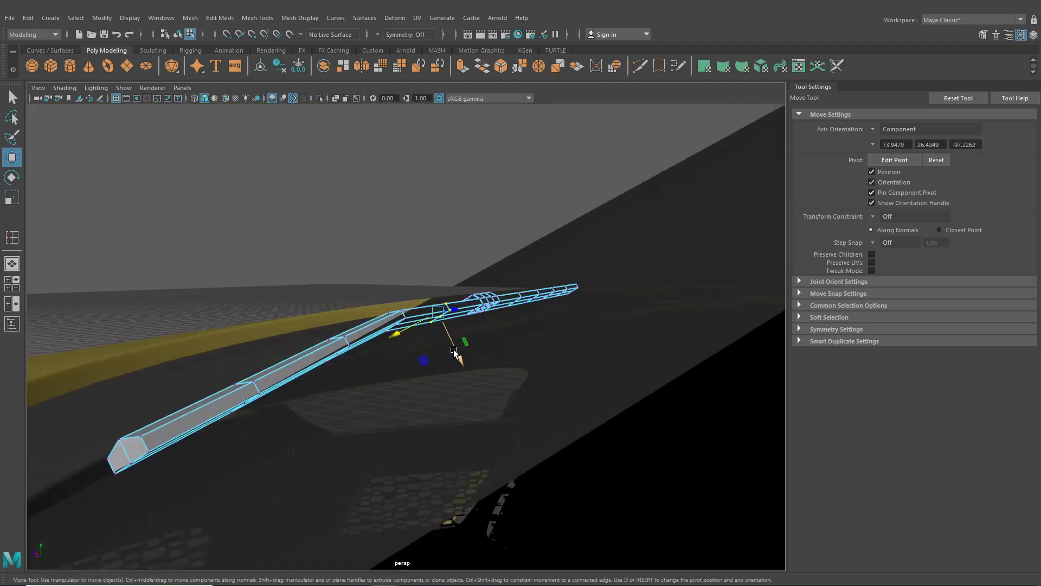
Fine-tune the vertex rings closest to the central block to follow the windshield's curvature.
alt+drag(459, 358, 442, 373)
drag(454, 352, 457, 359)
drag(455, 361, 435, 367)
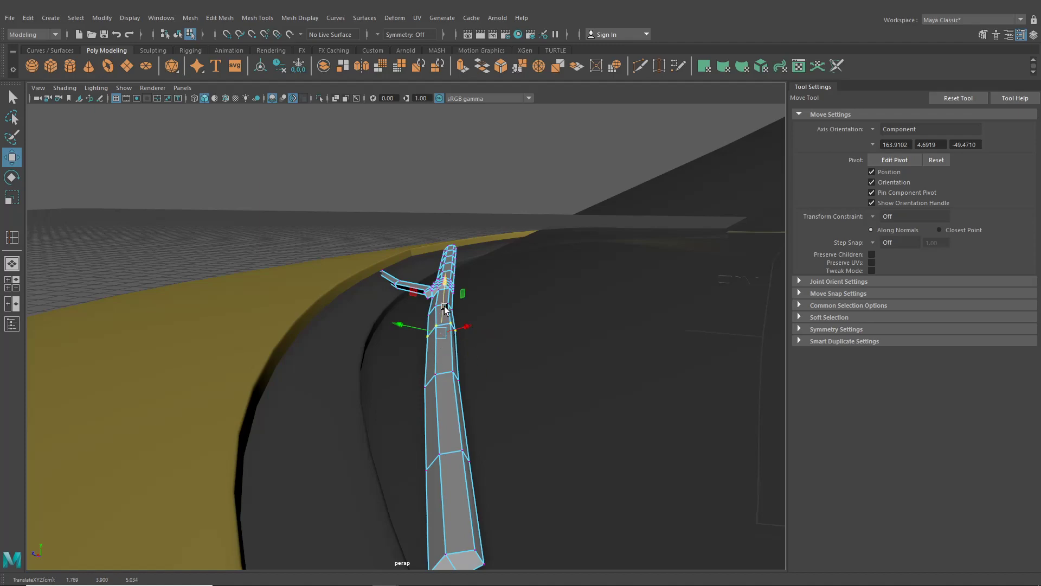
drag(445, 309, 379, 362)
drag(400, 306, 426, 358)
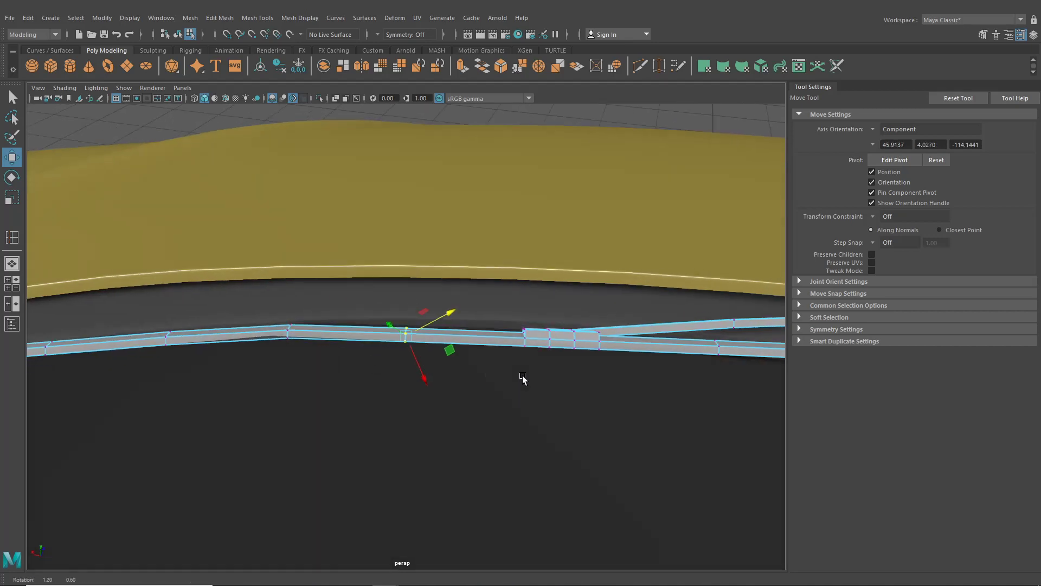
Move the end vertices on the other half of the wiper bar toward the windshield.
alt+drag(523, 378, 272, 327)
drag(261, 322, 320, 381)
alt+drag(323, 381, 408, 399)
click(875, 130)
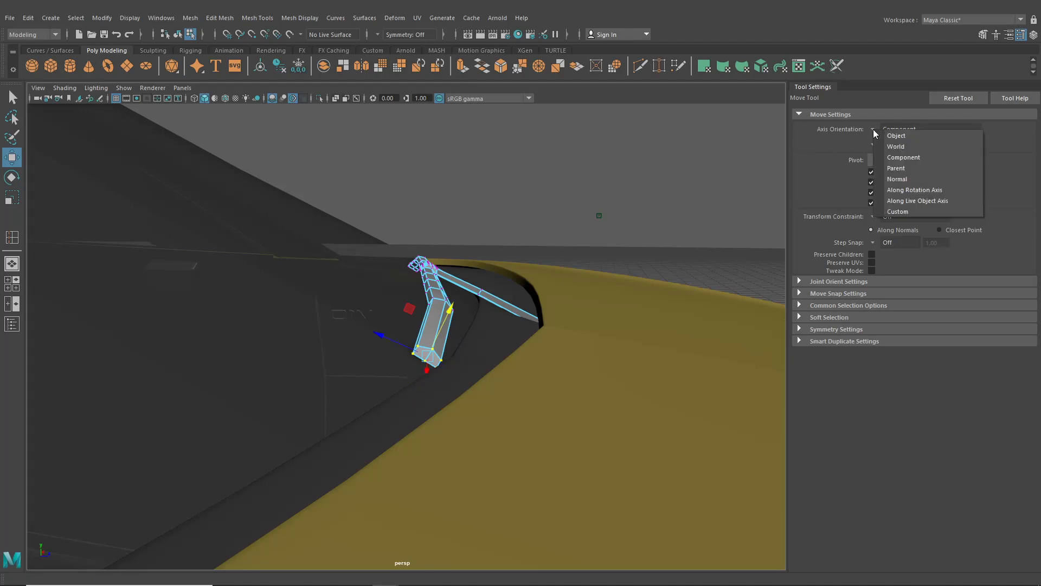
key(Escape)
key(f)
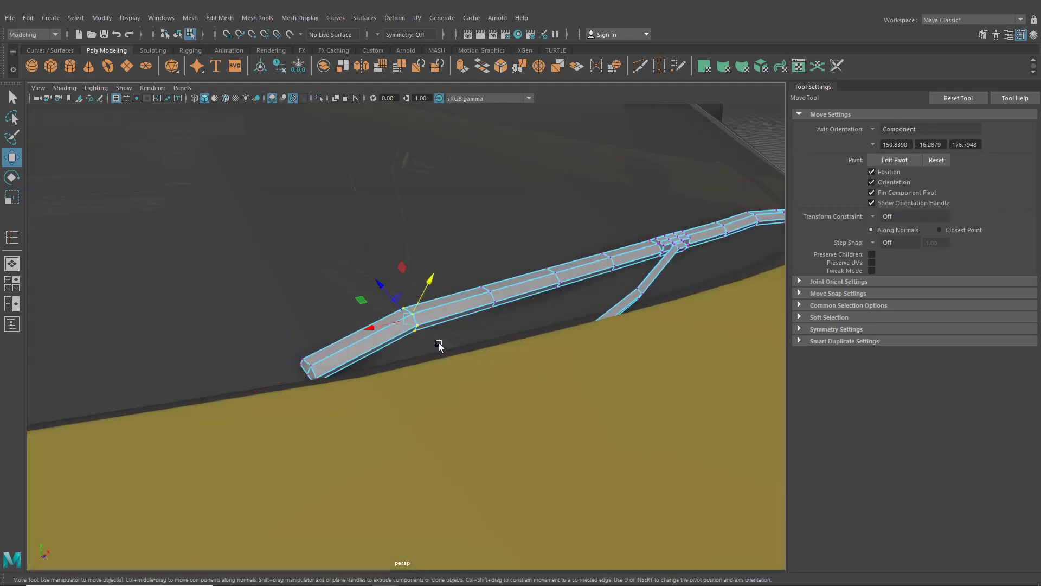
Try the Normal axis orientation for the Move tool and return to Component.
click(896, 130)
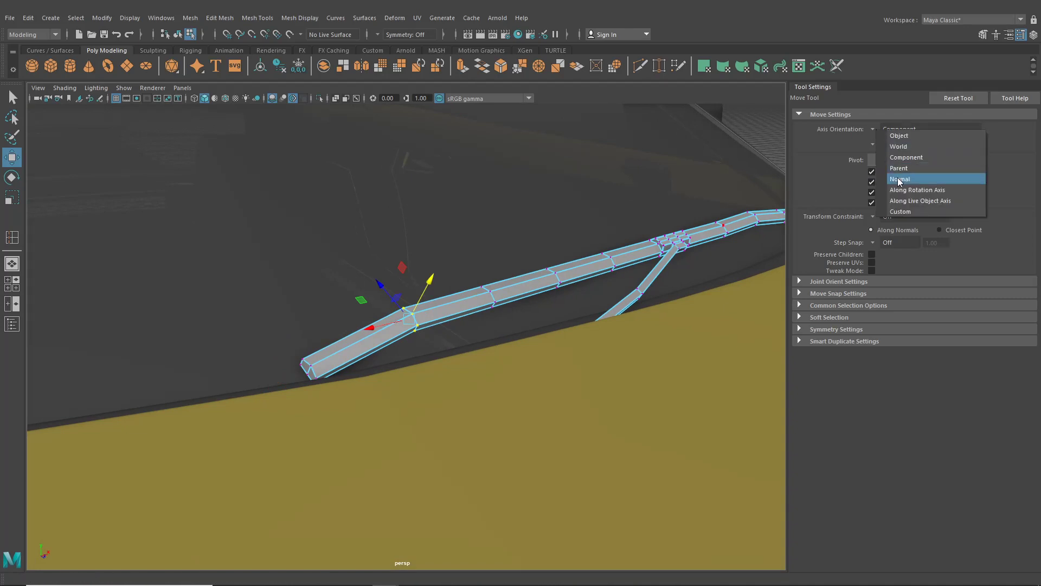
click(899, 179)
click(900, 129)
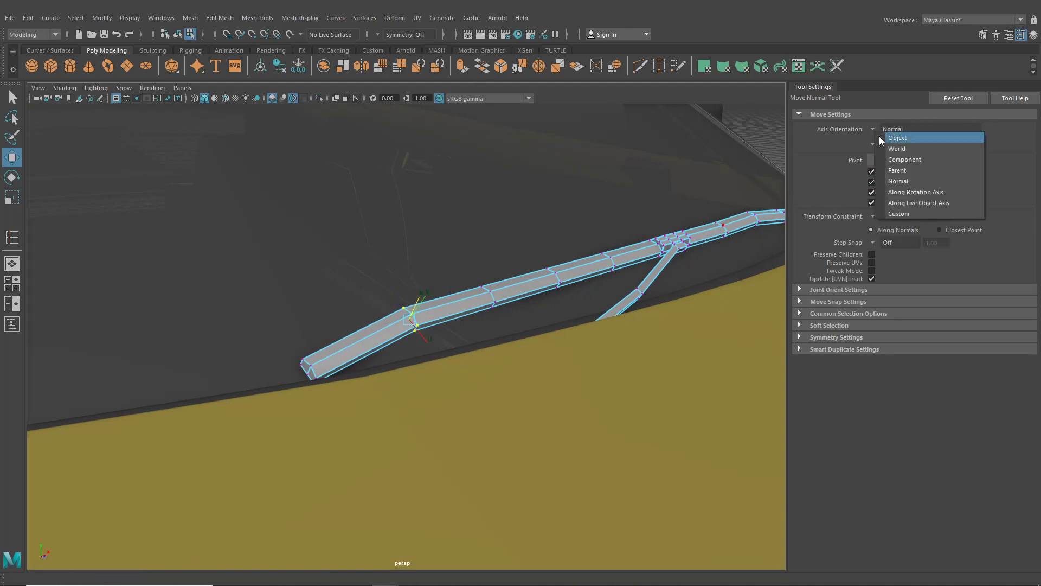
click(900, 159)
Adjust the inner vertex rings on the second half of the wiper bar one by one to form a smooth curve along the glass.
alt+drag(412, 282, 355, 291)
click(465, 320)
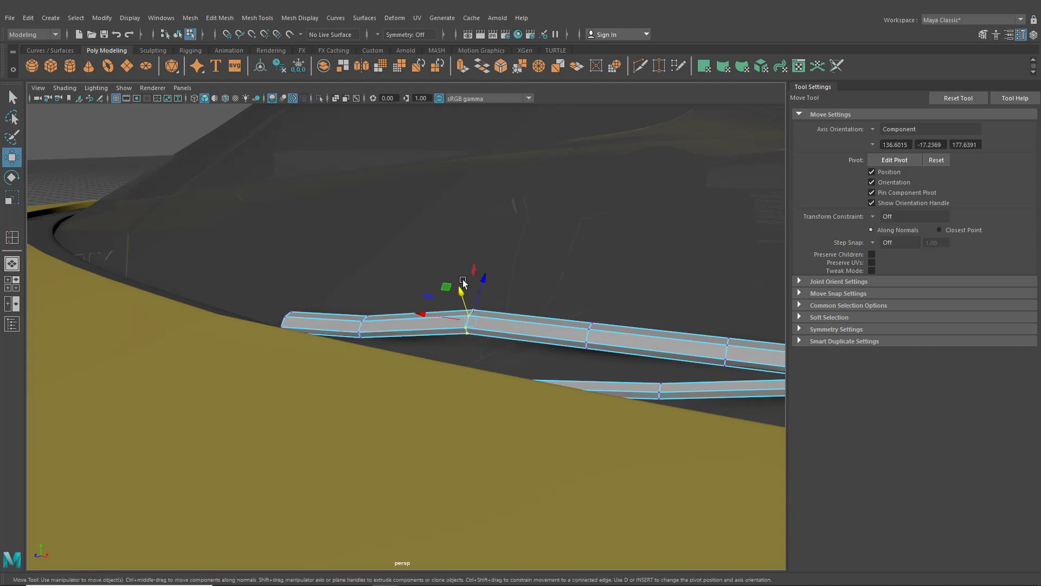
mouse_move(460, 292)
mouse_down()
mouse_move(471, 317)
mouse_move(470, 307)
mouse_up()
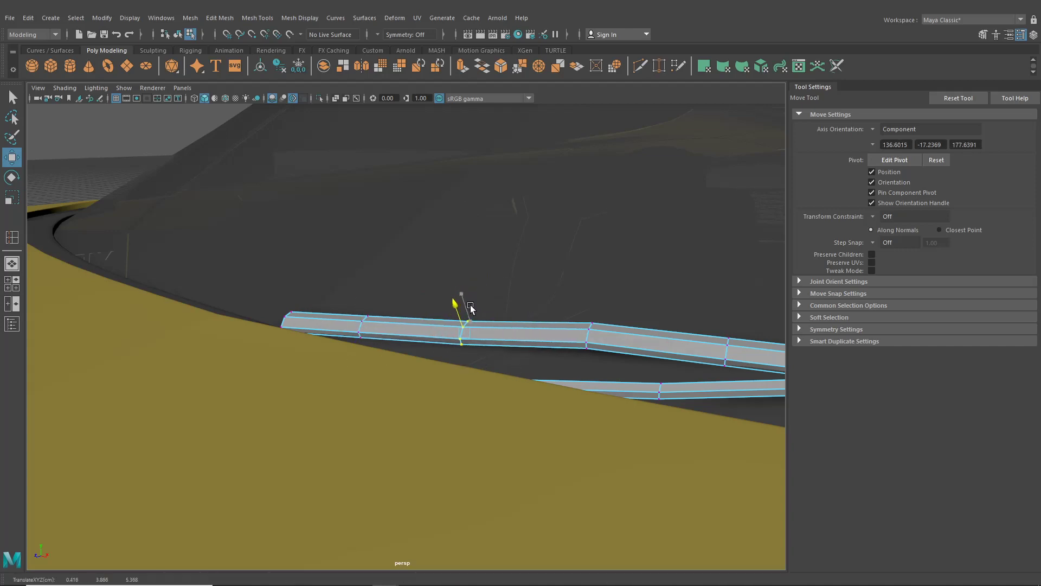
click(589, 326)
drag(588, 292, 590, 302)
click(727, 344)
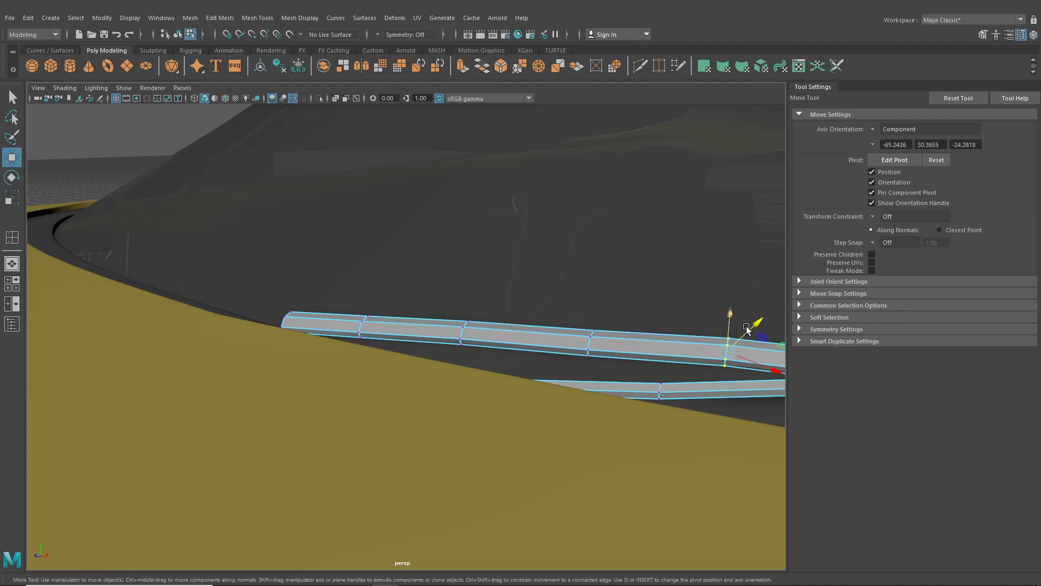
mouse_move(747, 329)
mouse_down()
mouse_move(660, 355)
mouse_move(713, 383)
mouse_move(759, 325)
mouse_up()
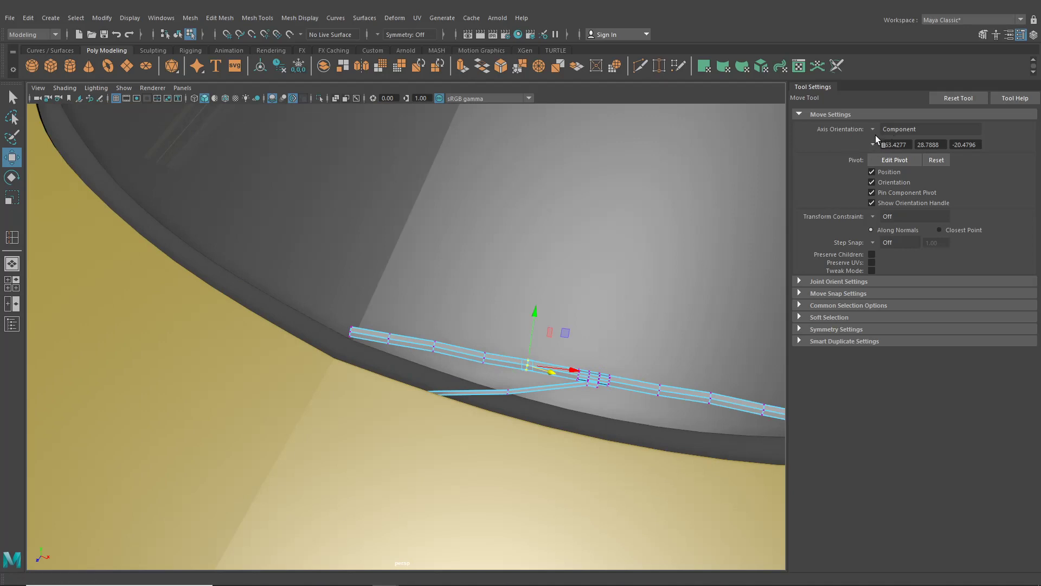
Set the Move tool's axis orientation to Object and nudge the wiper bar's inner vertex rings before the central block into a smooth curve.
click(889, 129)
click(894, 135)
alt+drag(620, 320, 519, 302)
drag(523, 367, 525, 367)
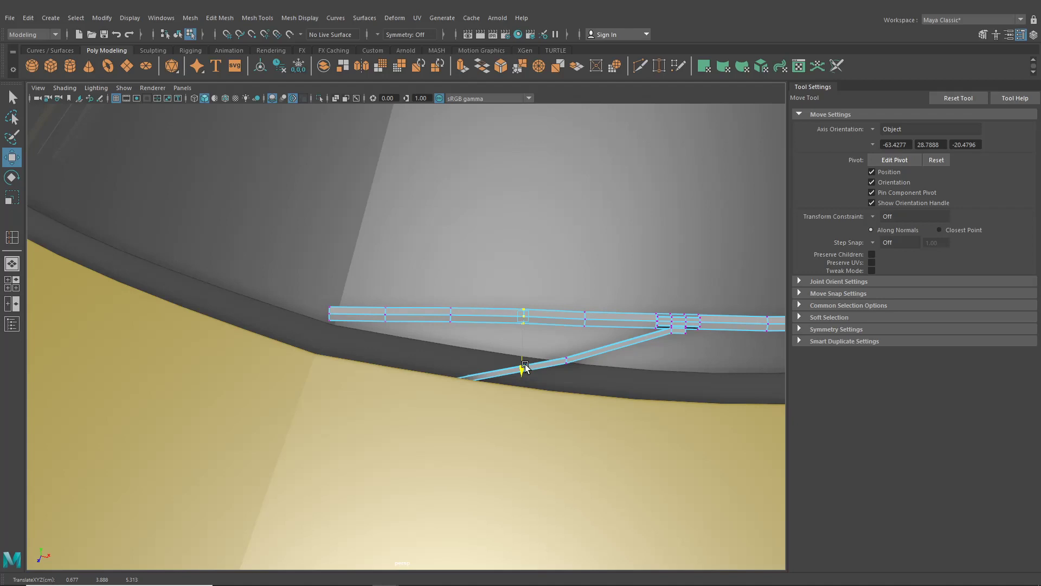
double_click(450, 315)
drag(449, 353, 449, 353)
key(Right)
drag(523, 359, 522, 361)
key(Right)
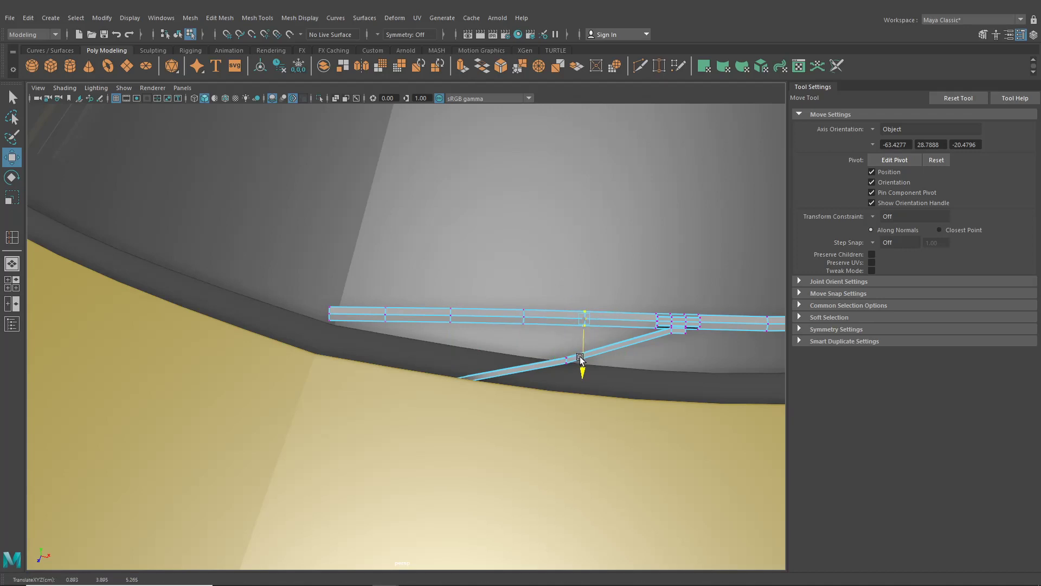
Shift the vertex rings between the central block and the far end of the wiper bar to smooth its curve along the glass.
alt+middle_drag(600, 339, 361, 325)
double_click(527, 279)
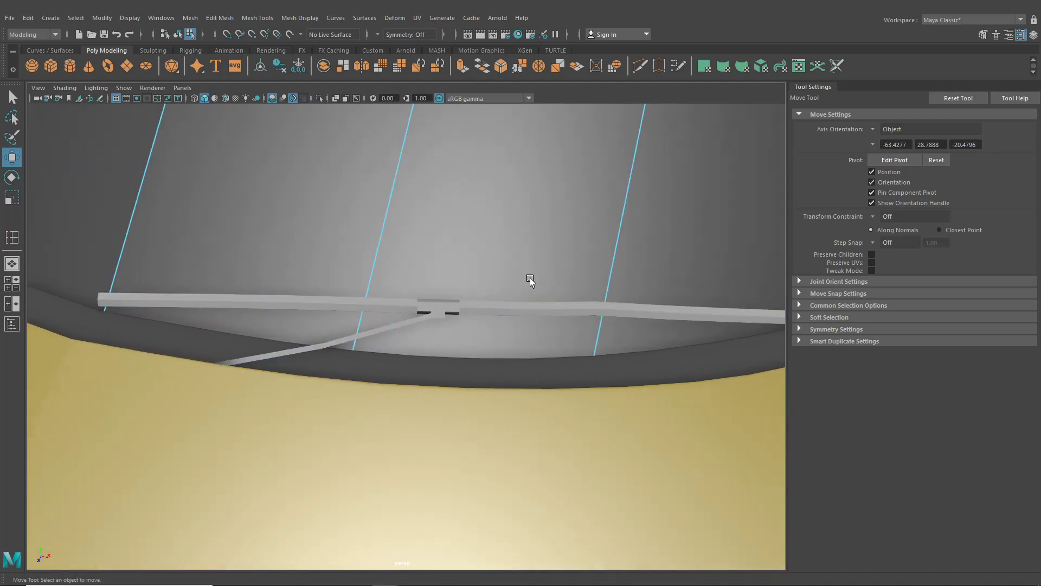
key(ctrl+z)
double_click(597, 311)
alt+middle_drag(597, 311, 515, 312)
drag(514, 362, 514, 362)
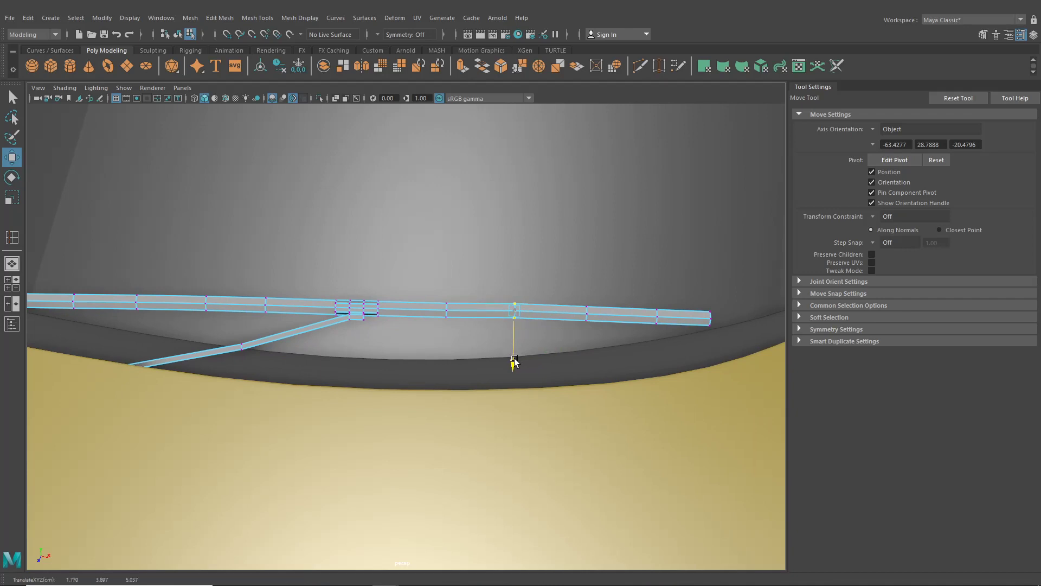
key(Right)
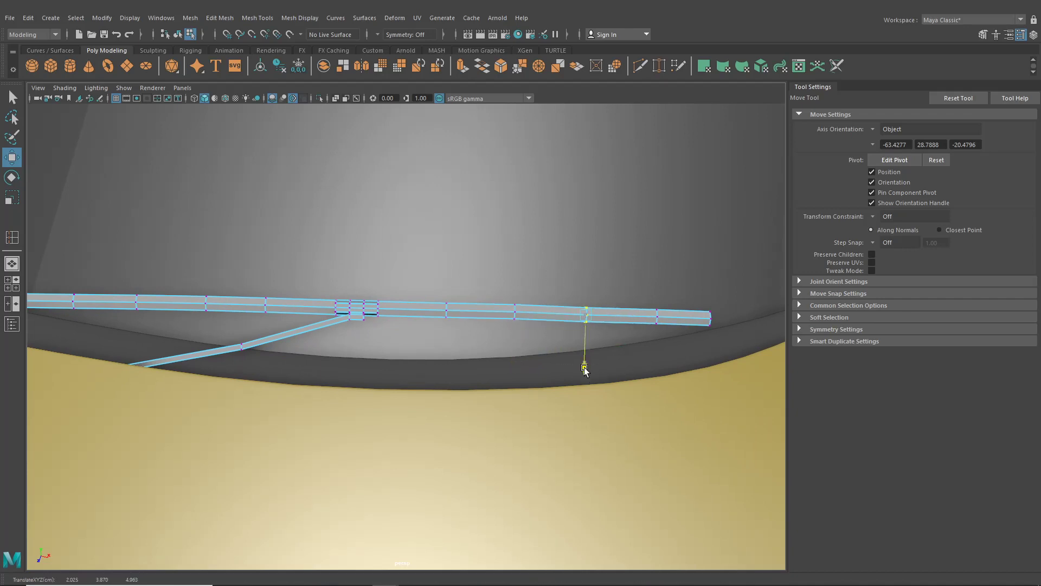
alt+middle_drag(585, 369, 450, 277)
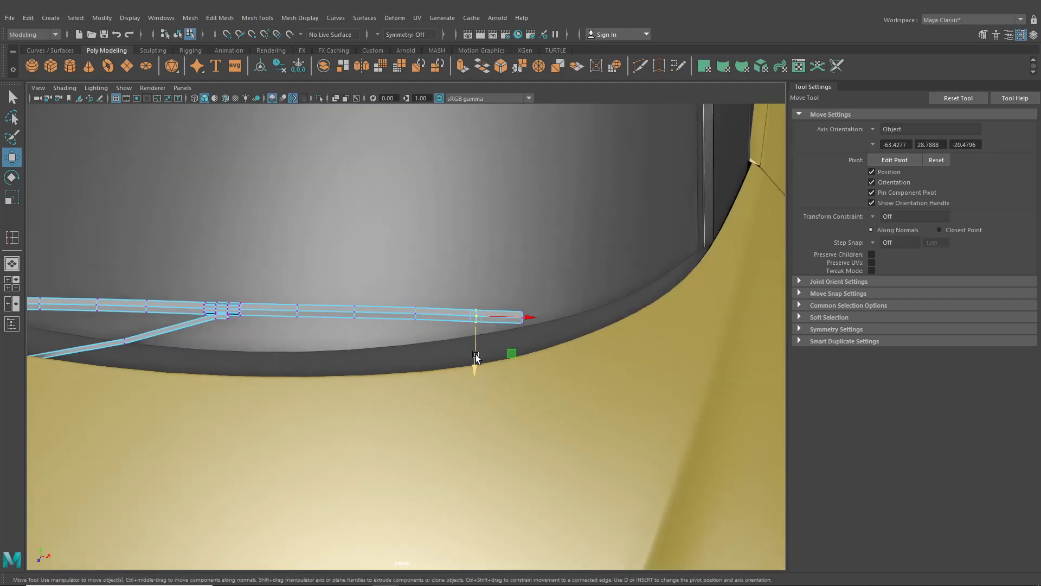
drag(475, 356, 475, 358)
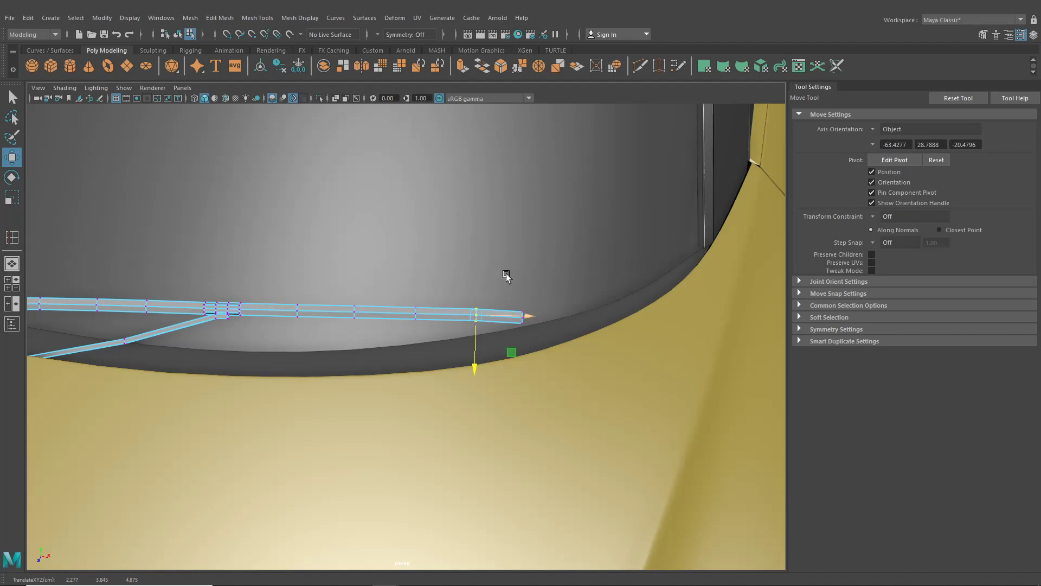
middle_drag(505, 276, 520, 370)
Return to object selection mode and deselect the wiper.
scroll(532, 346, down, 8)
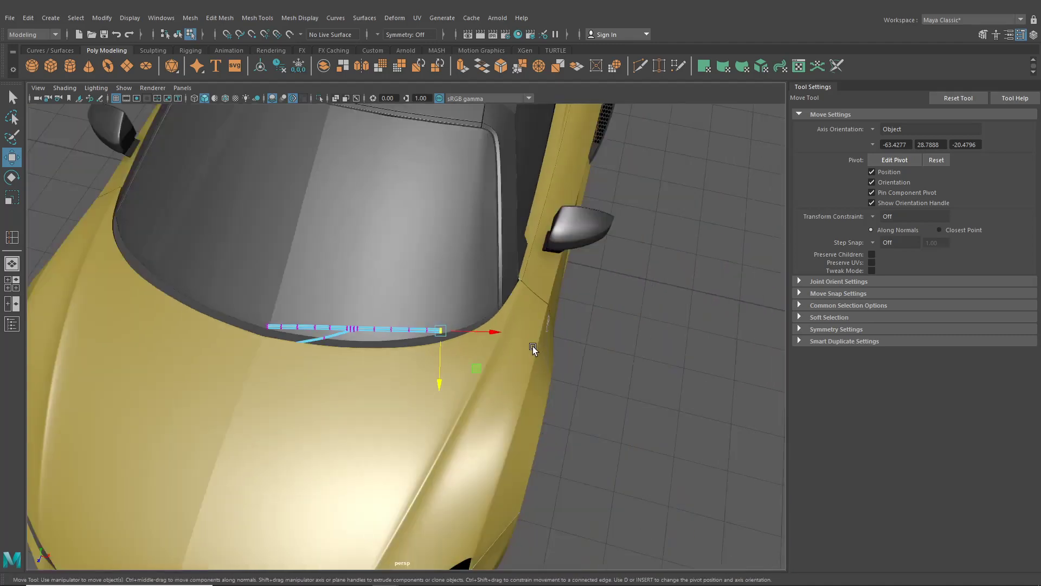
alt+drag(533, 347, 449, 305)
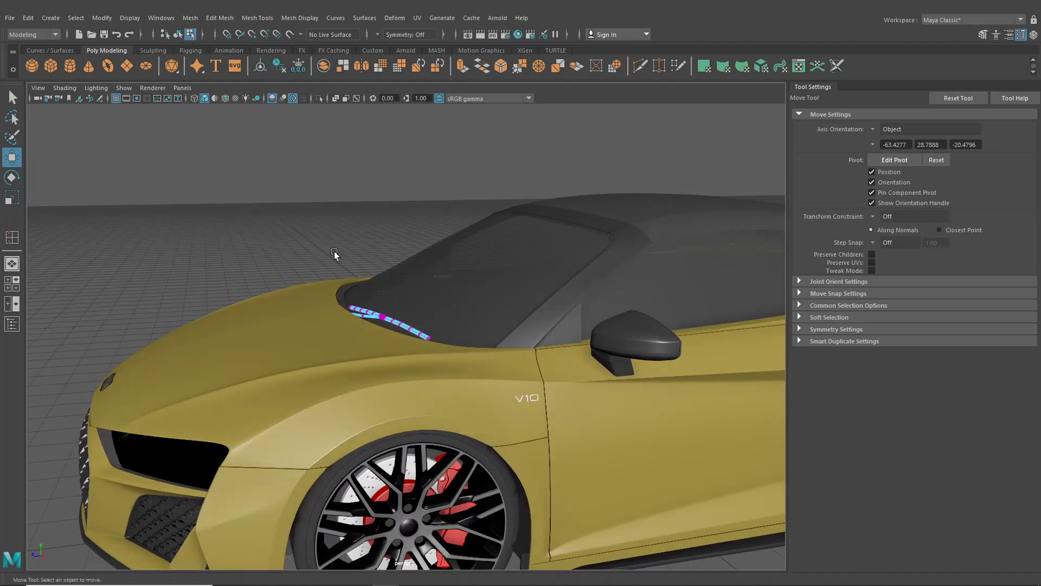
scroll(292, 228, up, 5)
click(178, 34)
click(228, 179)
scroll(369, 299, down, 5)
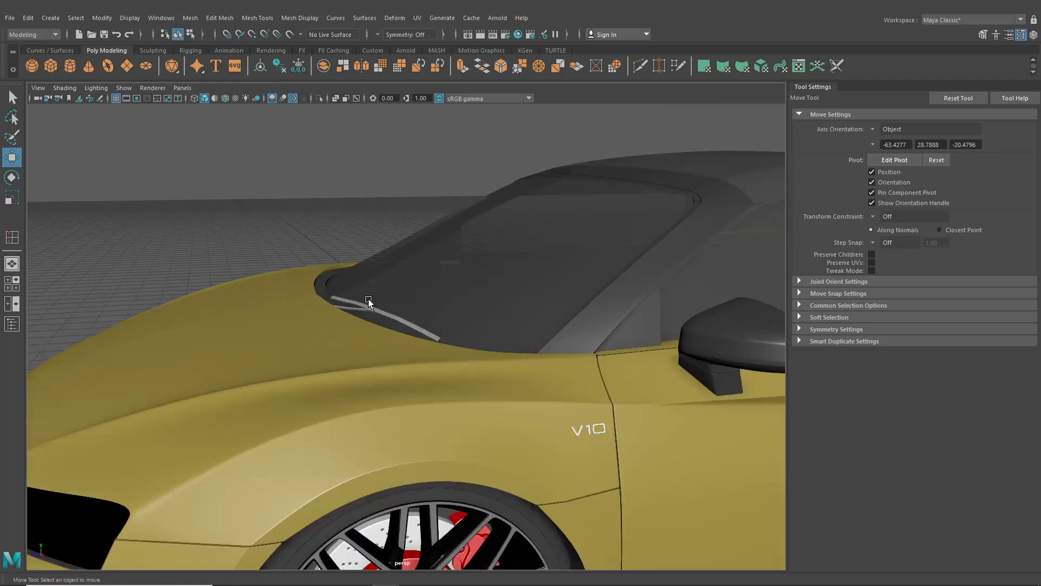
Examine the wiper against the windshield from several angles, near and far, together with the whole car.
alt+drag(368, 298, 374, 331)
scroll(350, 235, down, 3)
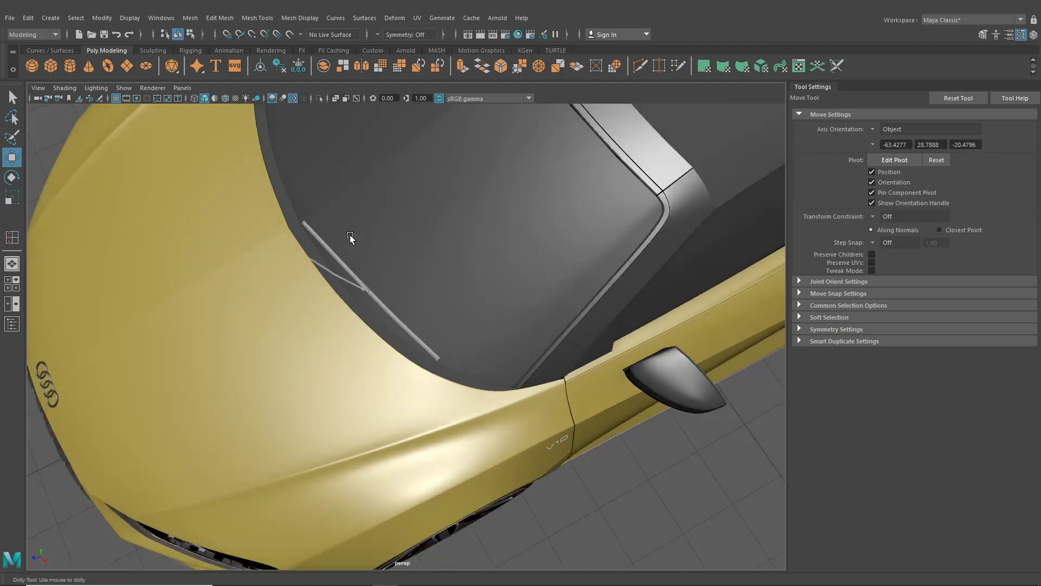
alt+drag(350, 236, 421, 325)
scroll(408, 298, up, 5)
scroll(483, 392, up, 5)
scroll(451, 375, down, 3)
alt+drag(451, 374, 483, 328)
scroll(448, 314, up, 5)
scroll(414, 326, down, 2)
scroll(414, 325, down, 2)
scroll(415, 325, down, 3)
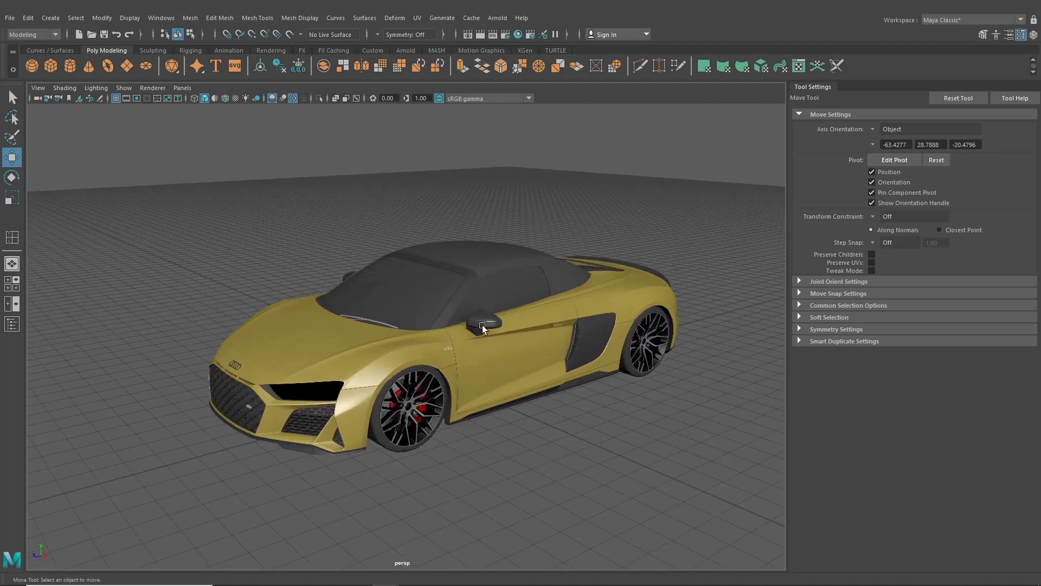
Switch to List.txt in Notepad and remove the Wipers, Parking Sensors and Reversing Camera entries from the to-do list.
key(alt+Tab)
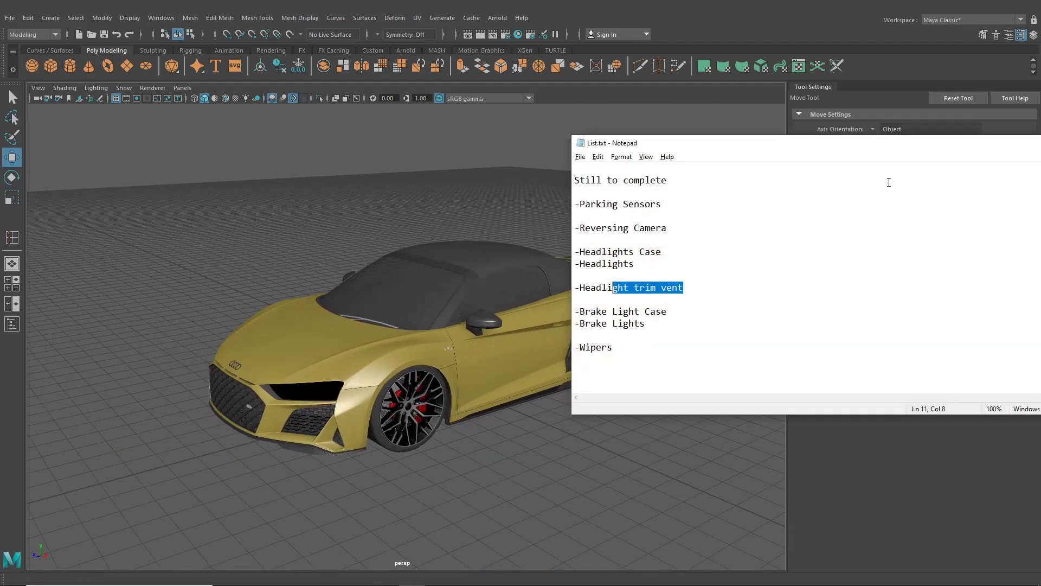
click(614, 348)
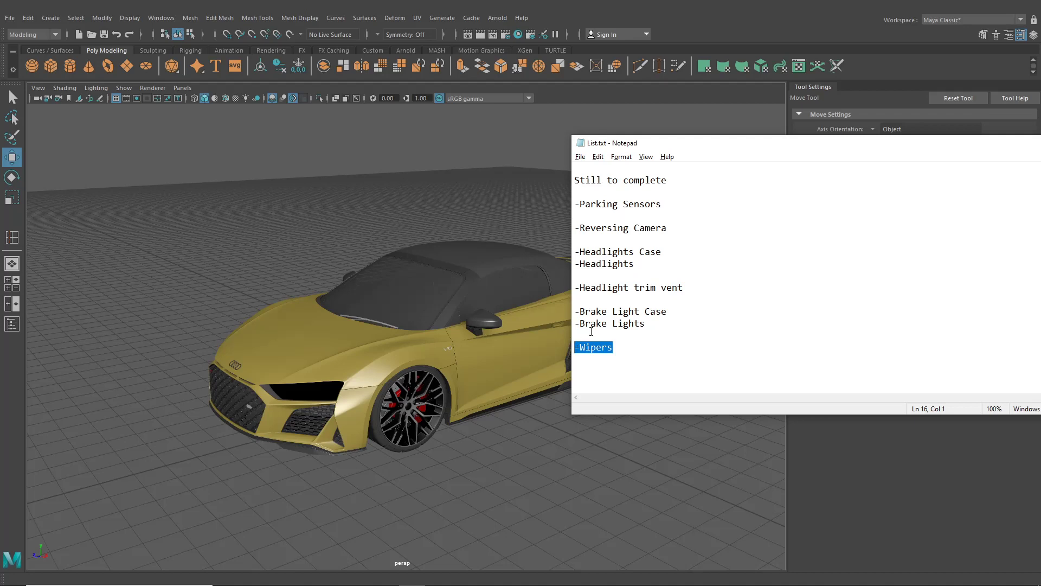
key(Delete)
drag(578, 206, 574, 230)
key(Delete)
key(Delete)
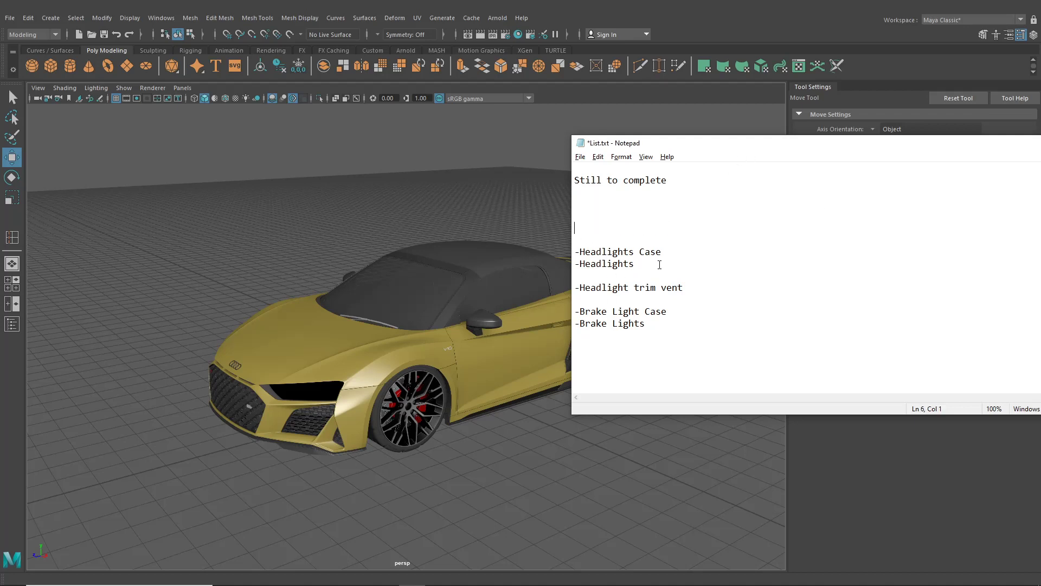
Move the to-do list window out of the way and hide the Move tool's settings.
drag(889, 143, 1040, 91)
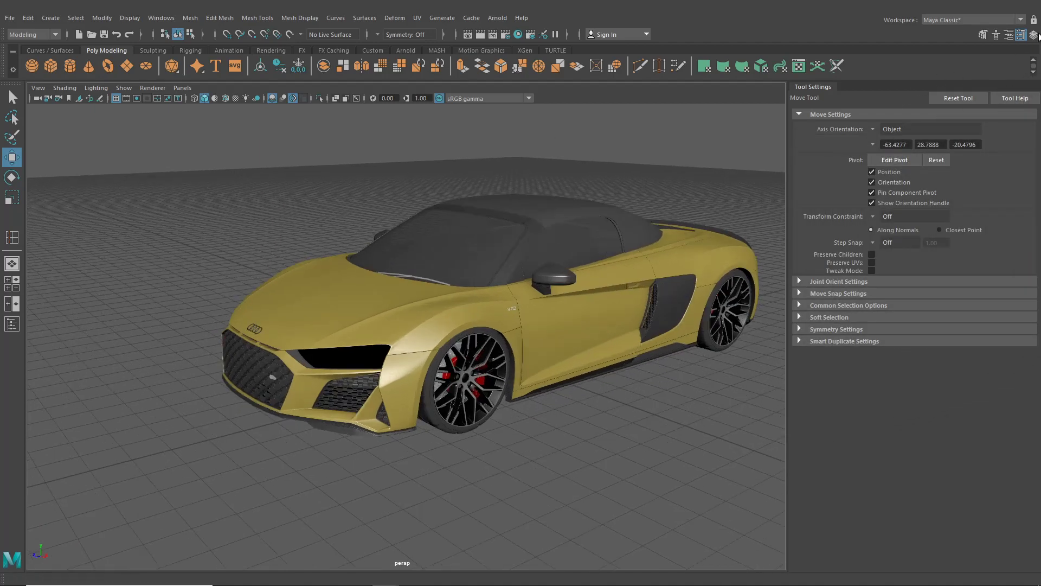
click(1024, 37)
scroll(520, 384, up, 10)
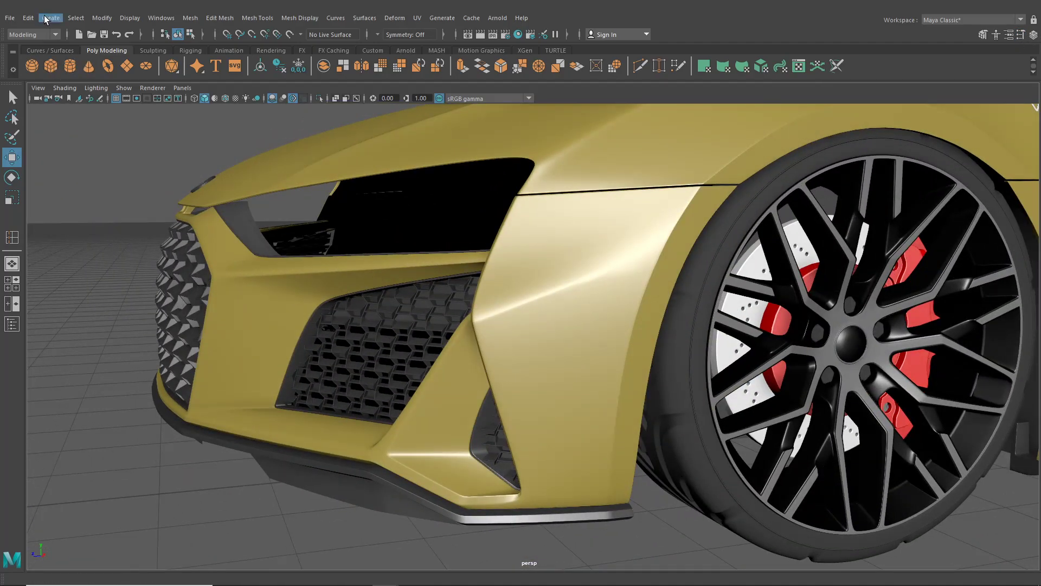
Create a polygon cube and move it into the front headlight opening.
click(50, 65)
scroll(473, 349, down, 10)
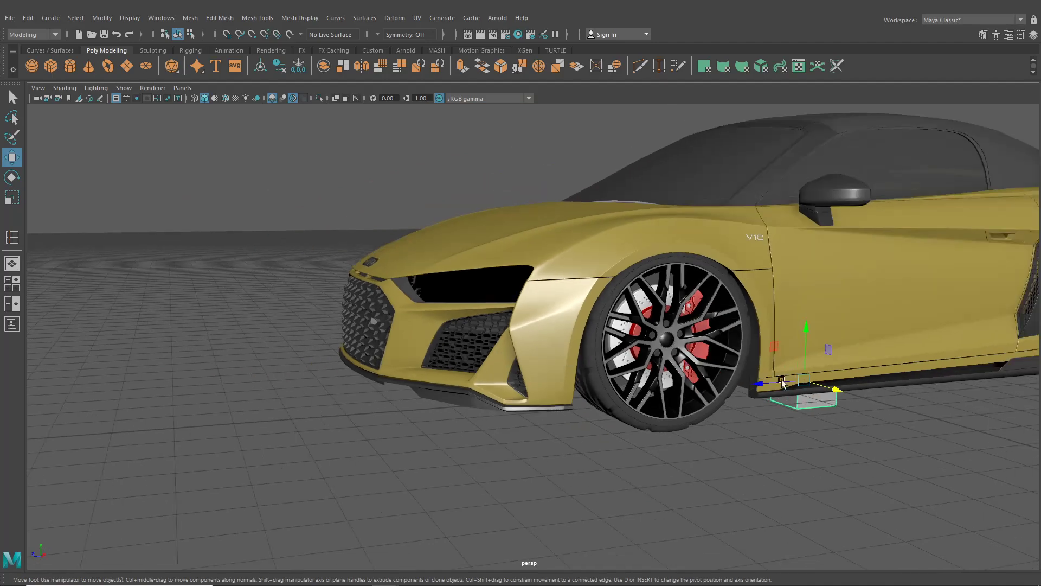
drag(616, 388, 360, 413)
drag(390, 372, 482, 293)
drag(473, 340, 642, 393)
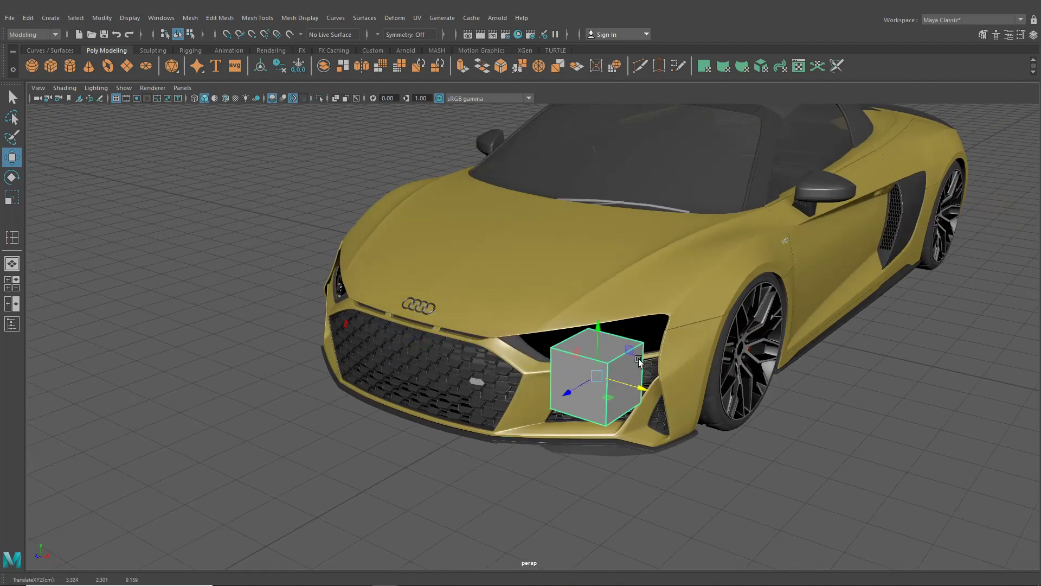
scroll(618, 374, up, 2)
alt+middle_drag(618, 374, 552, 384)
drag(534, 347, 535, 324)
drag(505, 388, 557, 357)
drag(627, 355, 591, 355)
alt+middle_drag(536, 400, 500, 372)
scroll(500, 373, up, 3)
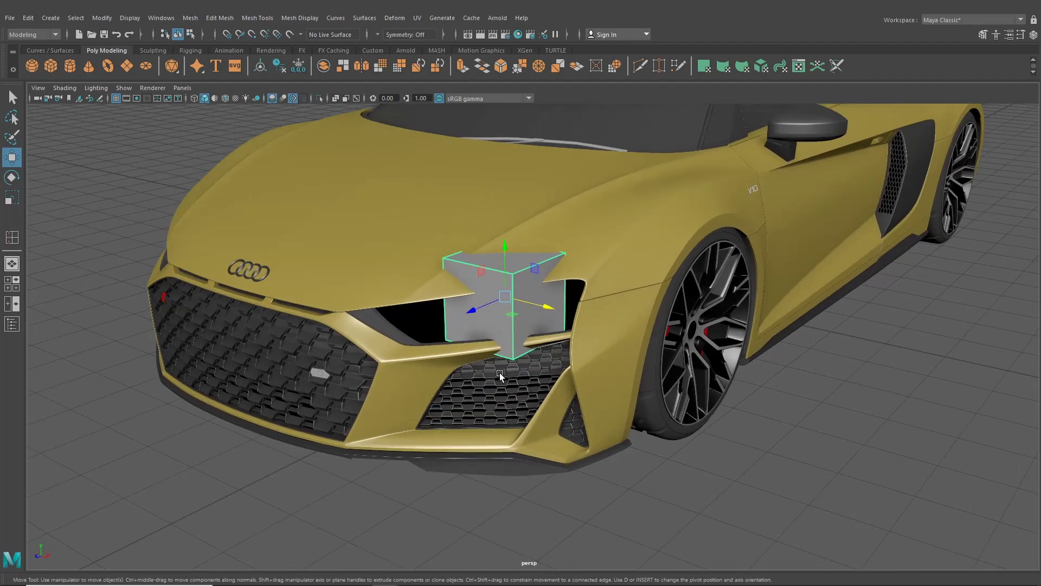
Pull the cube forward to compare it with the headlight opening's trim frame, and delete the cube.
scroll(428, 344, up, 2)
double_click(421, 343)
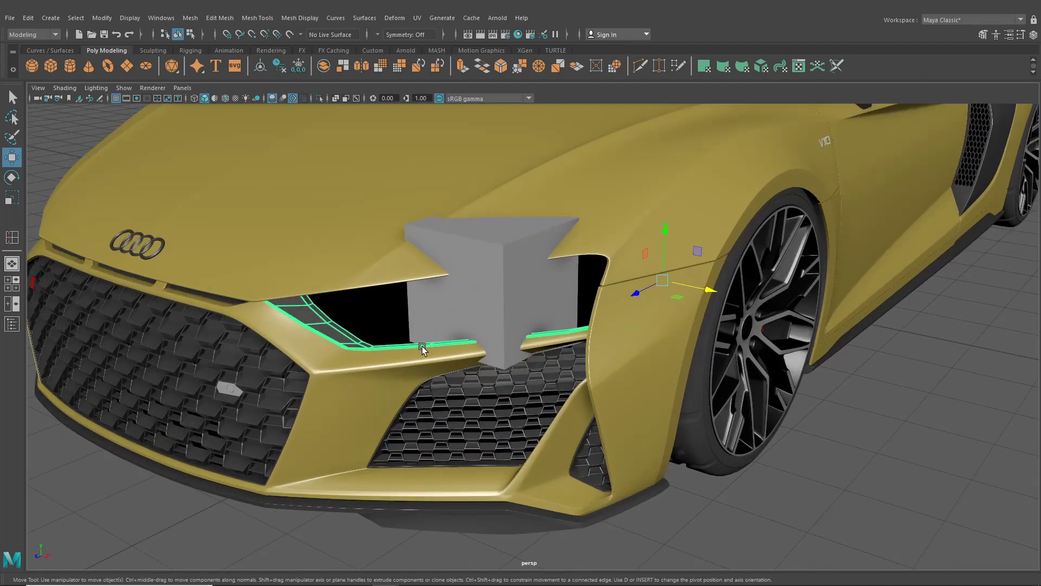
alt+middle_drag(422, 346, 449, 356)
scroll(449, 355, up, 3)
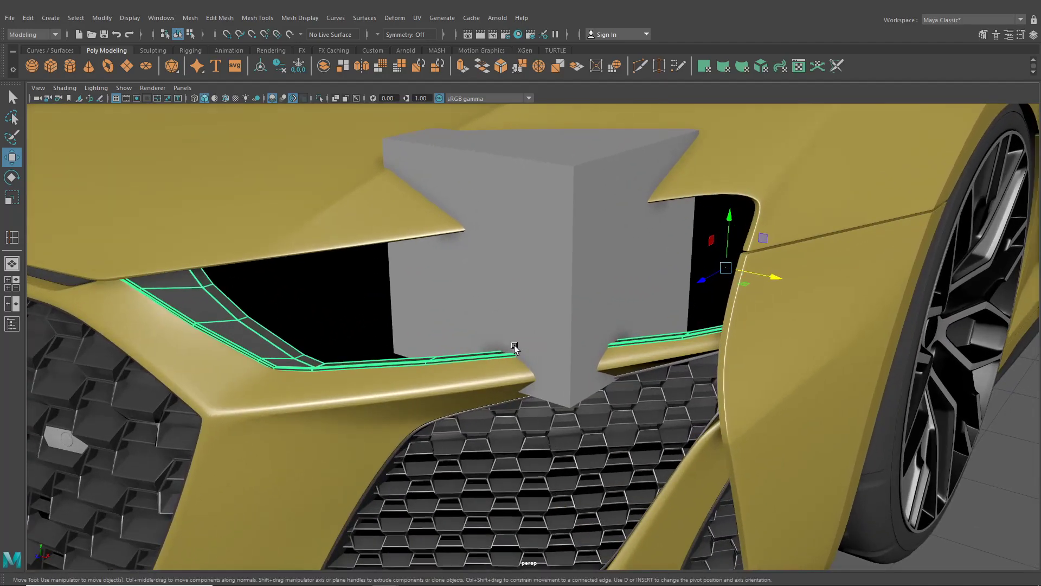
scroll(534, 362, down, 5)
click(562, 288)
drag(493, 293, 440, 324)
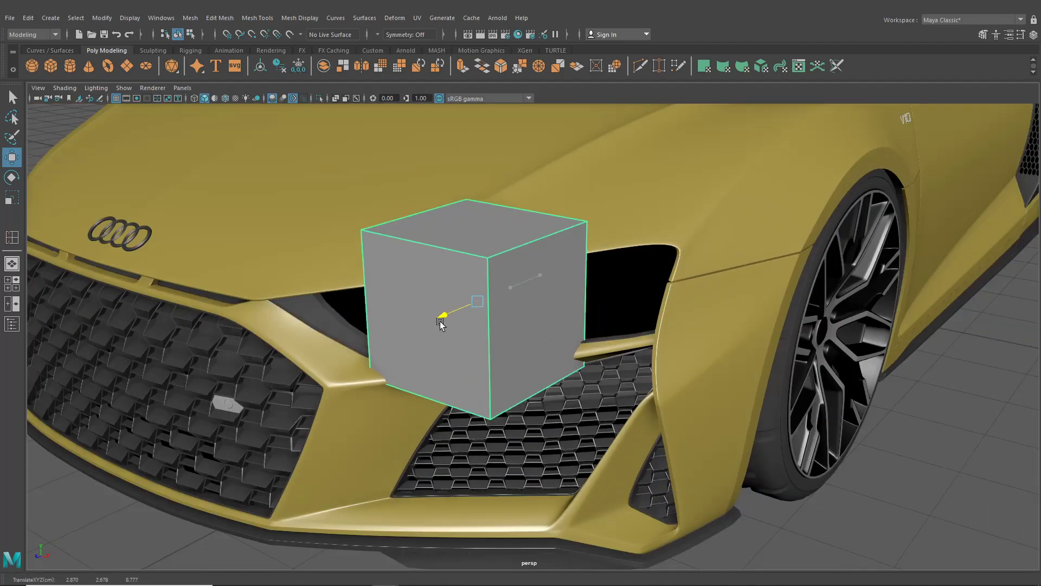
scroll(450, 336, up, 3)
double_click(404, 347)
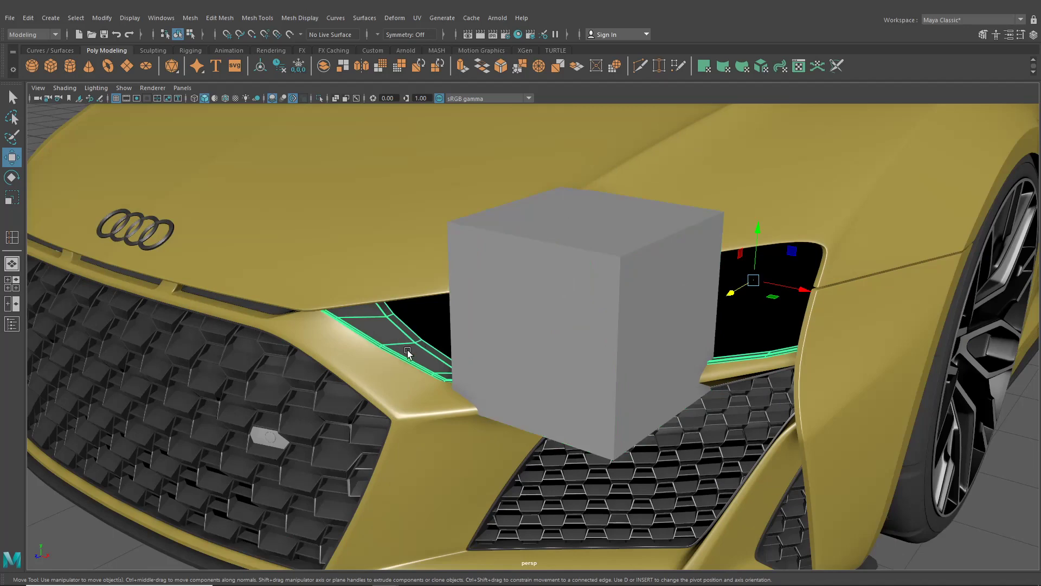
click(530, 310)
key(Delete)
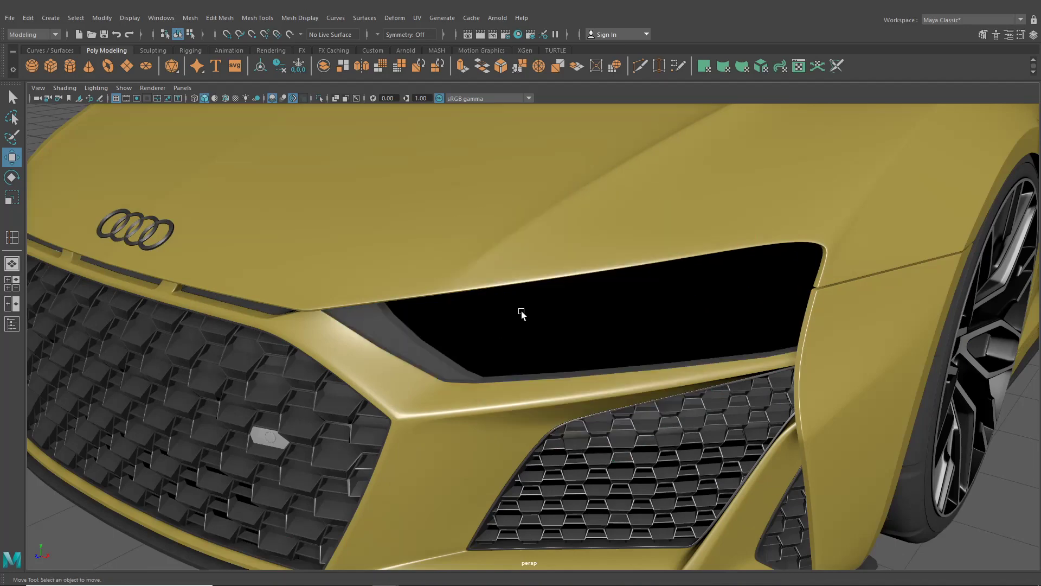
Duplicate the four wide faces at the inner corner of the headlight opening's trim frame.
click(379, 328)
scroll(454, 330, up, 8)
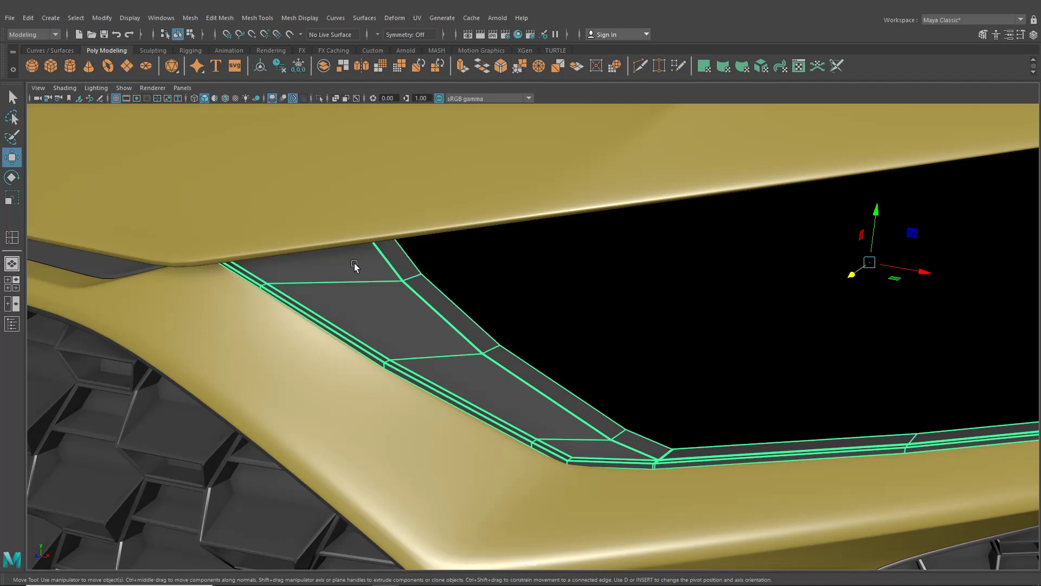
mouse_move(354, 266)
right_down()
mouse_move(350, 288)
mouse_move(351, 268)
right_up()
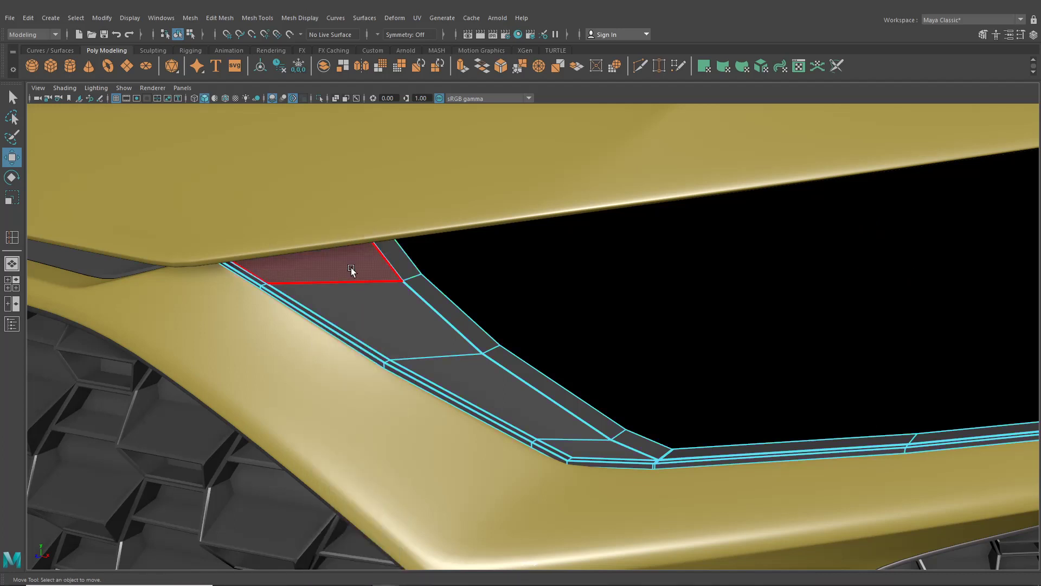
click(395, 330)
shift+click(516, 399)
shift+click(598, 448)
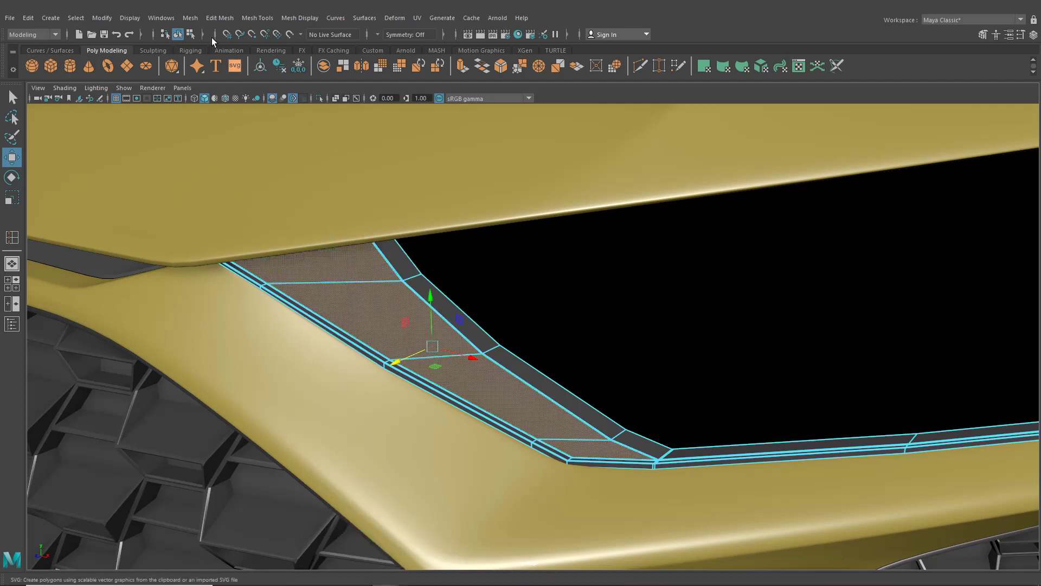
click(190, 18)
mouse_move(228, 20)
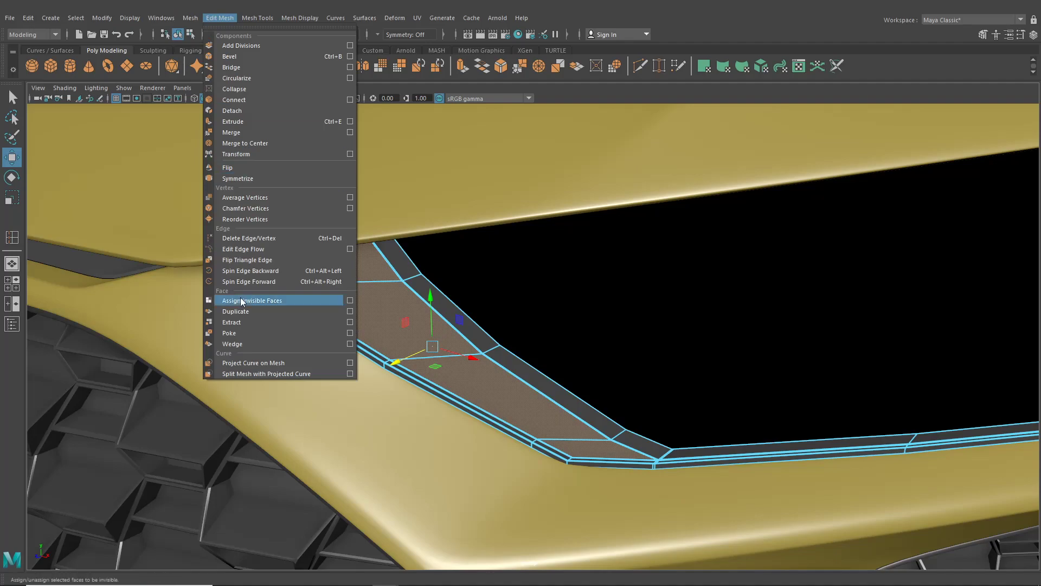
click(235, 311)
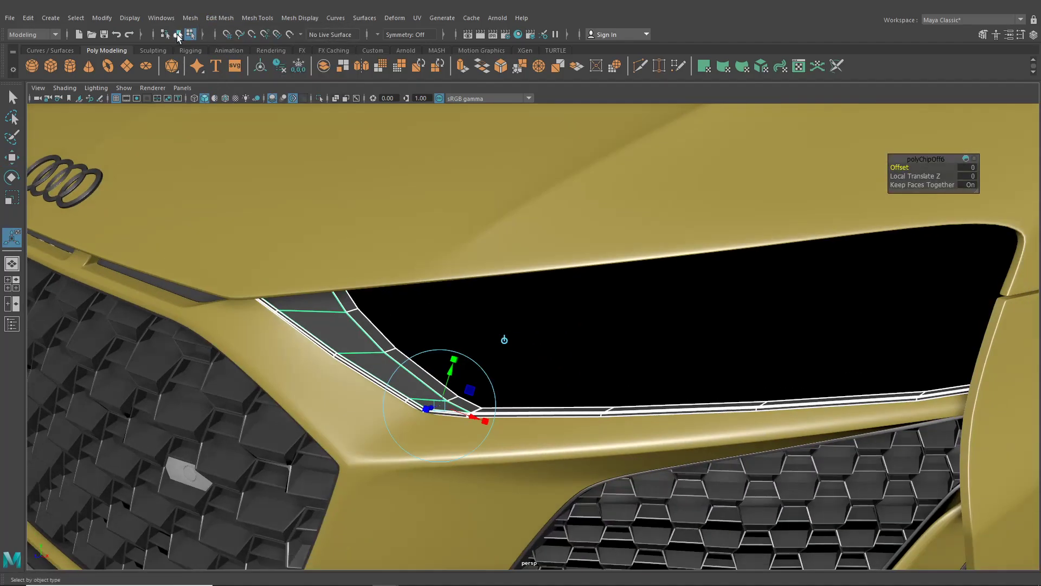
Return to object selection mode and select the duplicated face strip beside the headlight opening.
click(178, 36)
scroll(327, 270, down, 10)
click(293, 360)
scroll(295, 358, up, 5)
mouse_move(311, 347)
alt+mouse_down()
mouse_move(418, 351)
mouse_move(314, 351)
alt+mouse_up()
alt+middle_drag(314, 352, 410, 400)
scroll(410, 401, up, 5)
click(365, 332)
alt+middle_drag(365, 333, 429, 337)
click(453, 365)
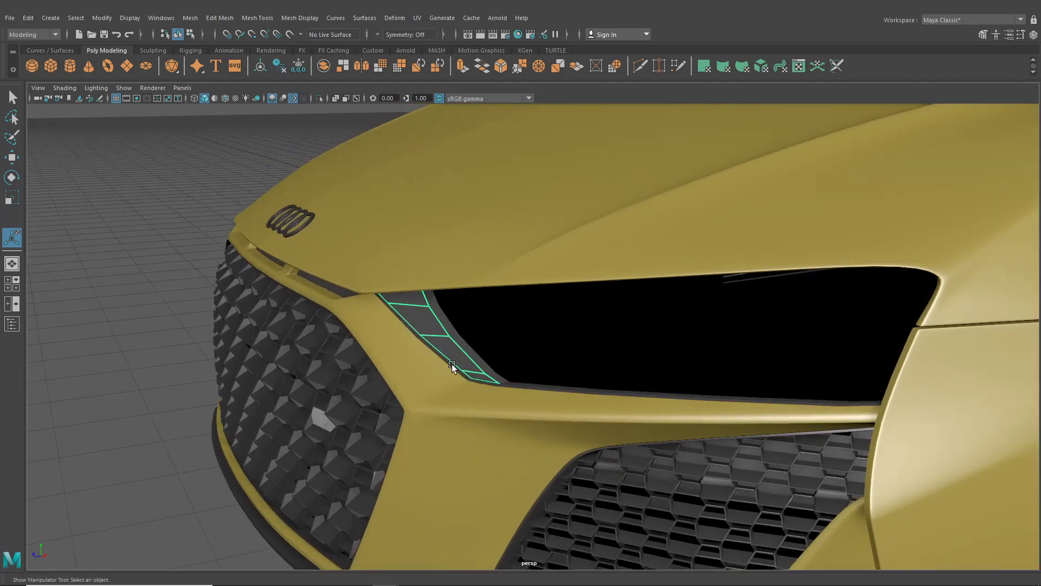
Activate the Move tool and center the pivot of the duplicated face strip.
scroll(309, 359, up, 4)
click(12, 158)
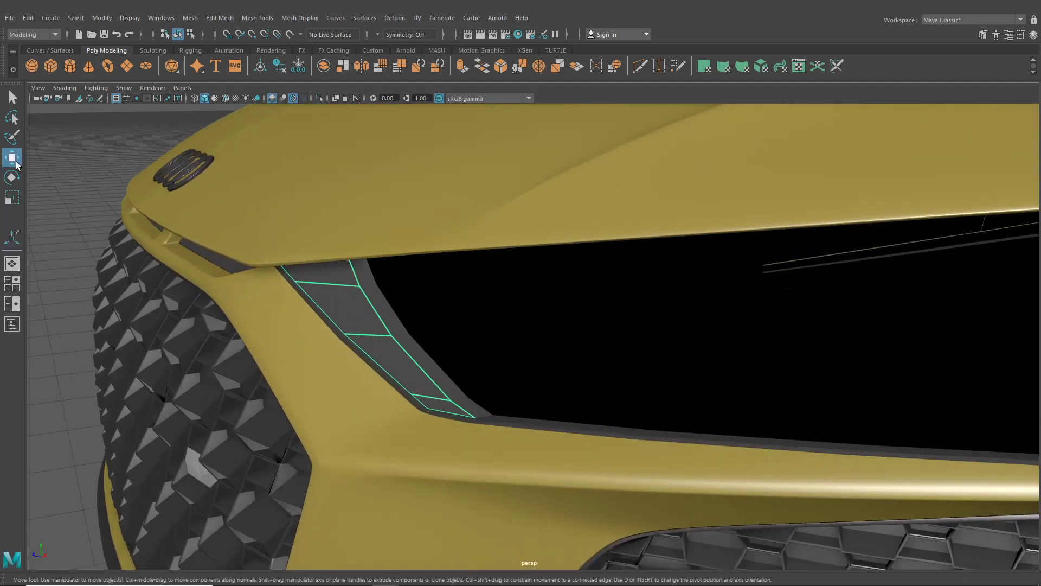
click(102, 18)
click(135, 98)
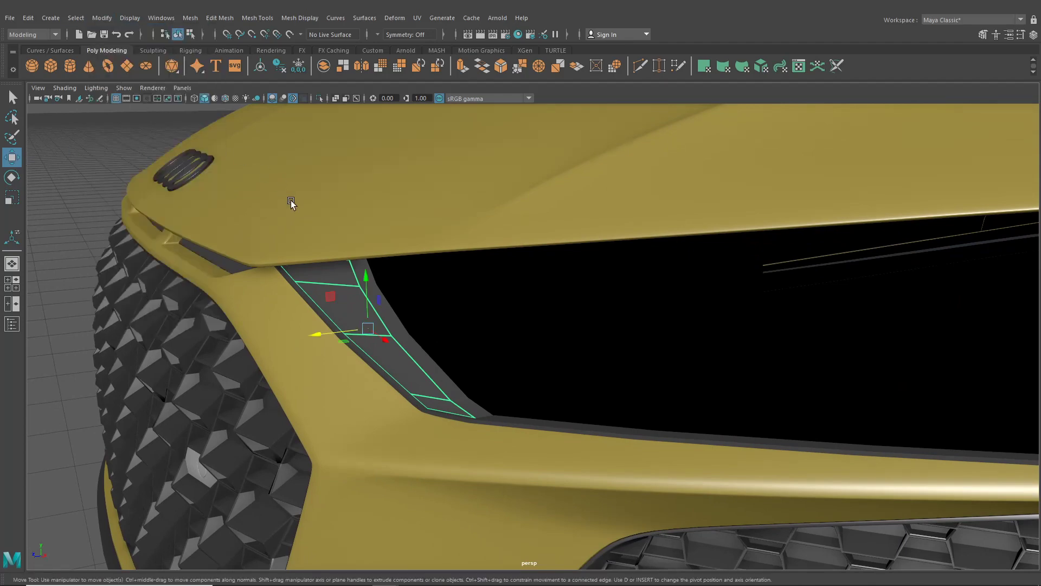
drag(321, 338, 385, 318)
alt+right_drag(385, 318, 504, 347)
Activate the Insert Edge Loop tool on the duplicated face strip and reset the tool to its default settings.
click(257, 18)
click(292, 100)
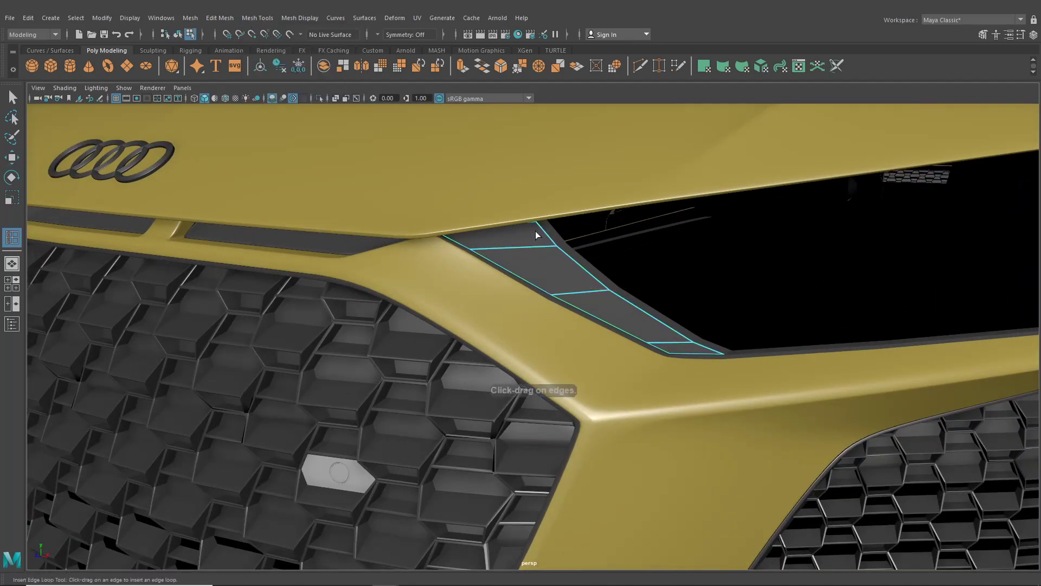
click(534, 248)
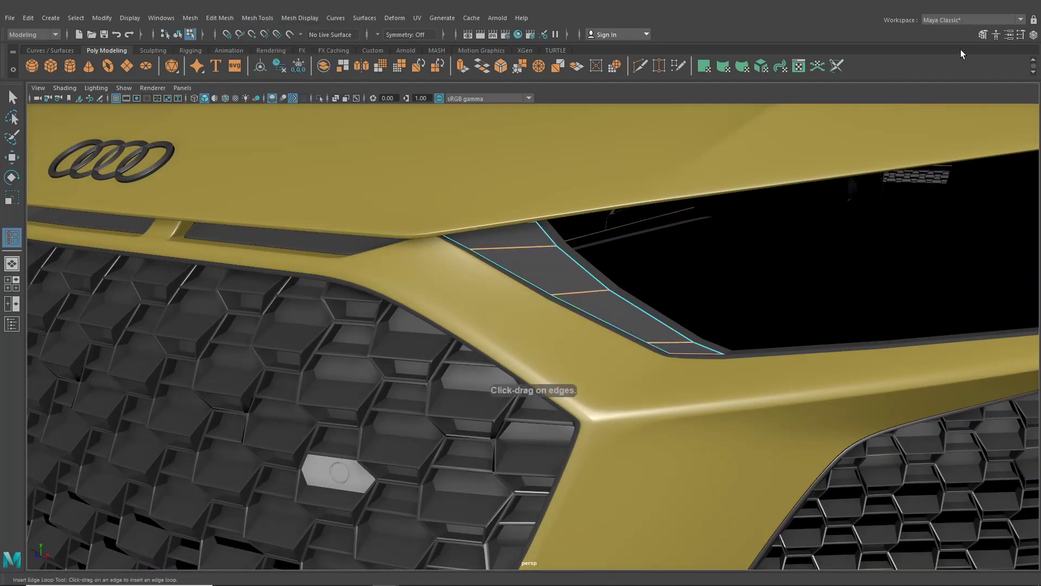
click(1018, 35)
click(946, 97)
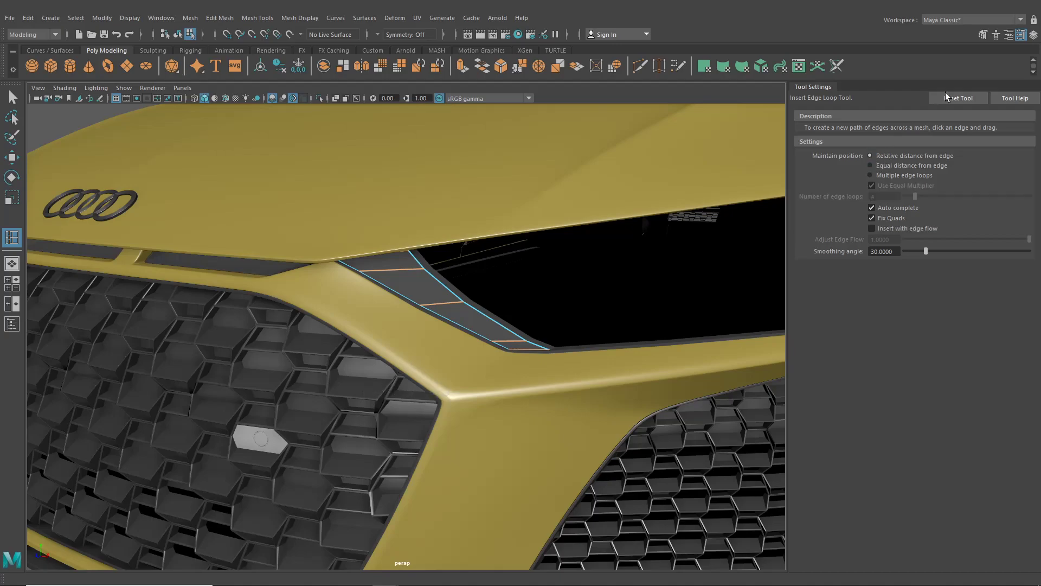
click(1018, 37)
In the front view, insert a lengthwise edge loop near the strip's headlight-side edge, following the blueprint's vent outline.
click(14, 284)
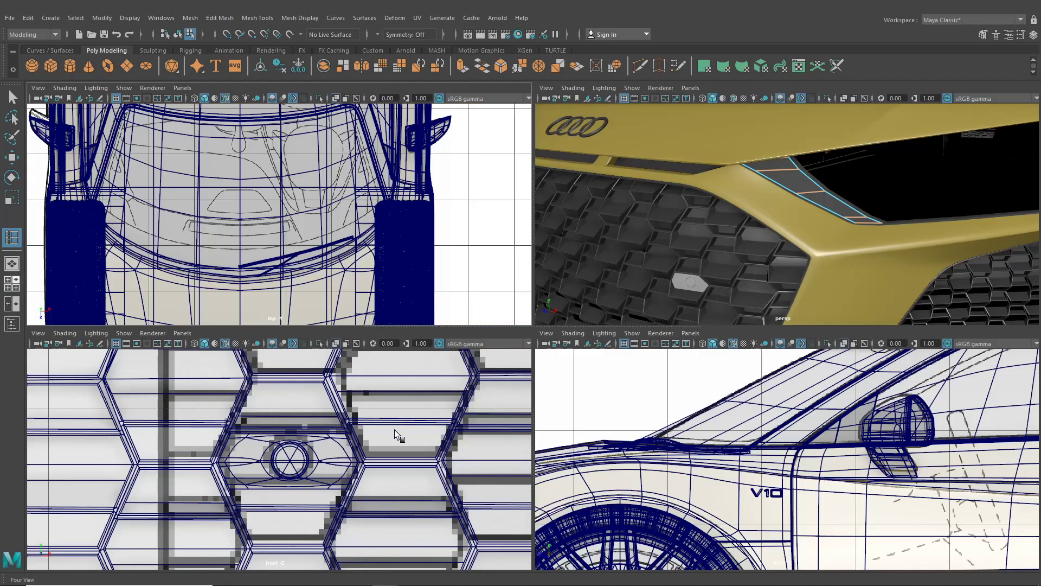
key(space)
scroll(194, 330, down, 5)
scroll(329, 389, up, 4)
scroll(329, 389, up, 10)
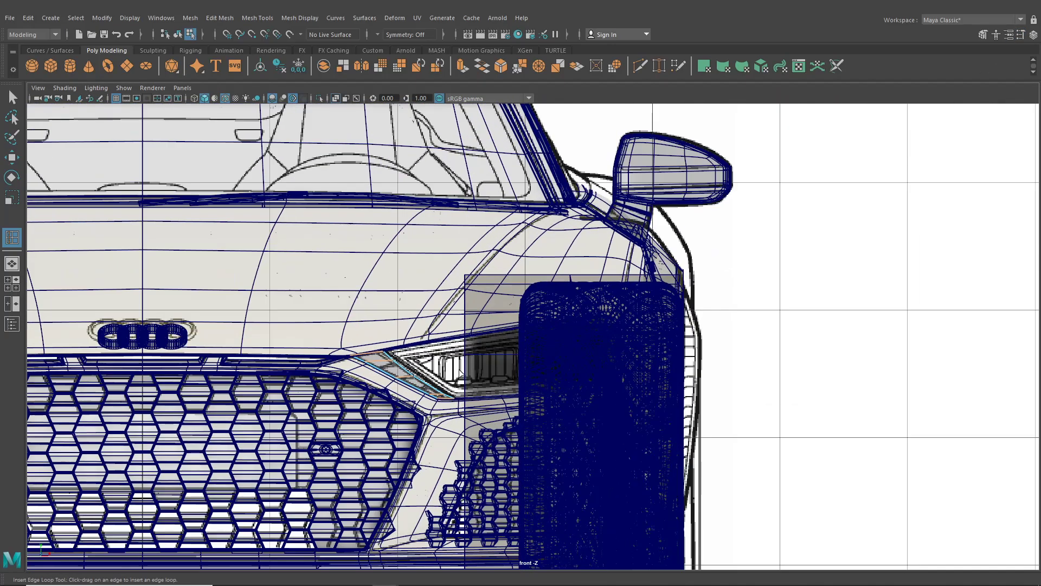
scroll(432, 410, down, 5)
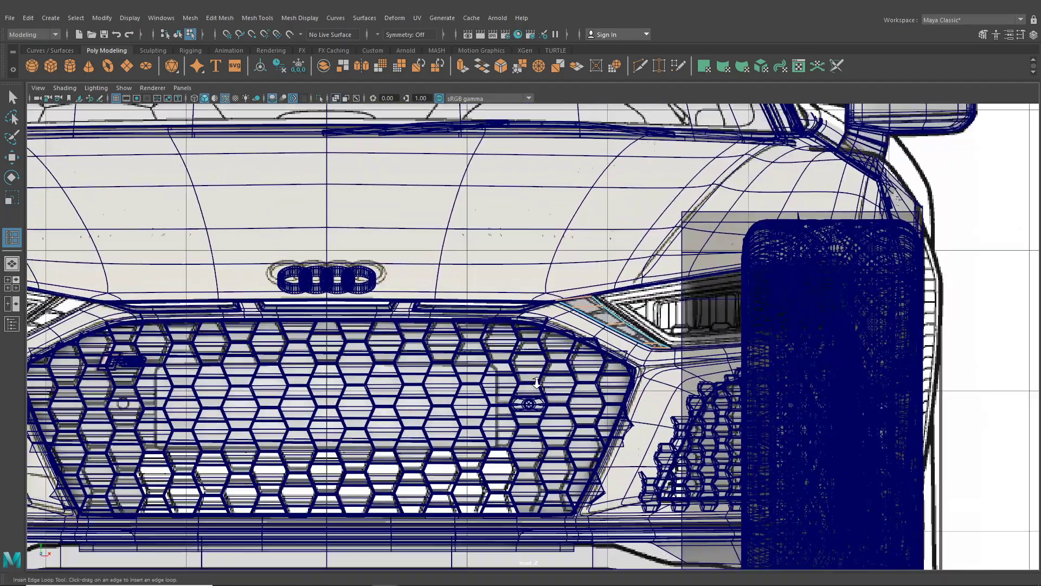
scroll(450, 401, up, 6)
scroll(450, 401, up, 2)
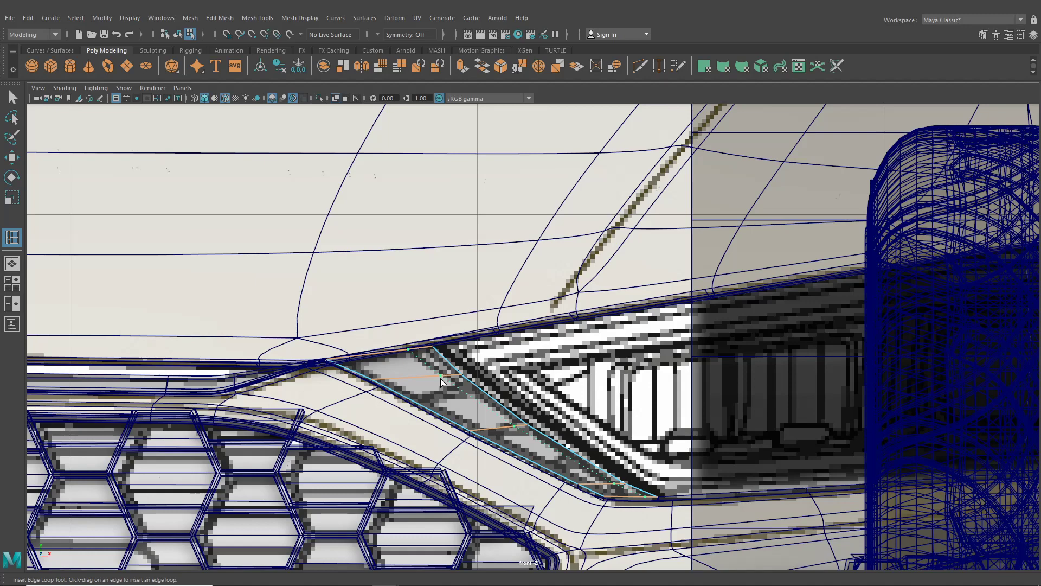
click(440, 379)
scroll(486, 404, up, 3)
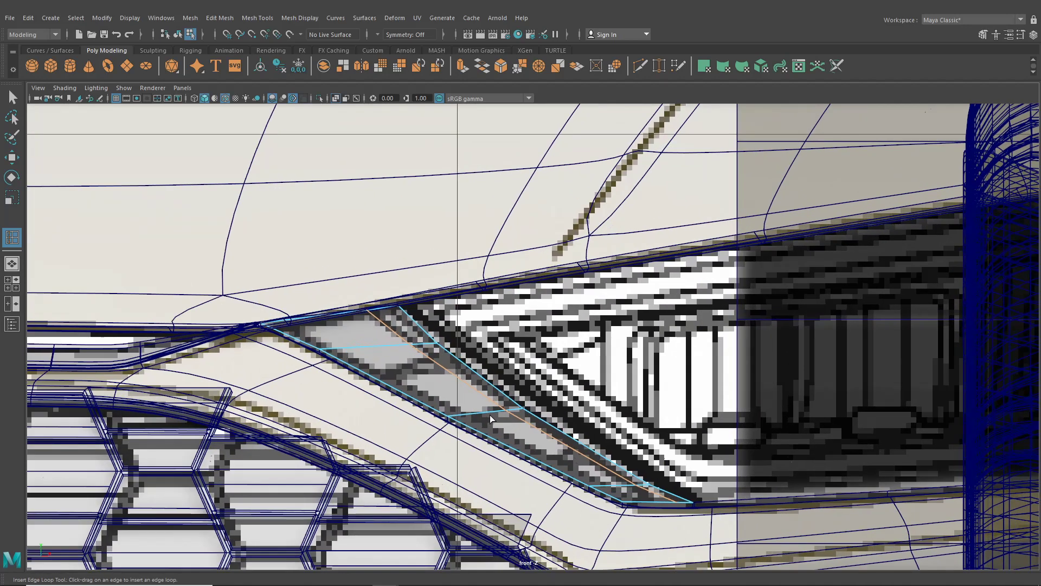
scroll(435, 363, up, 3)
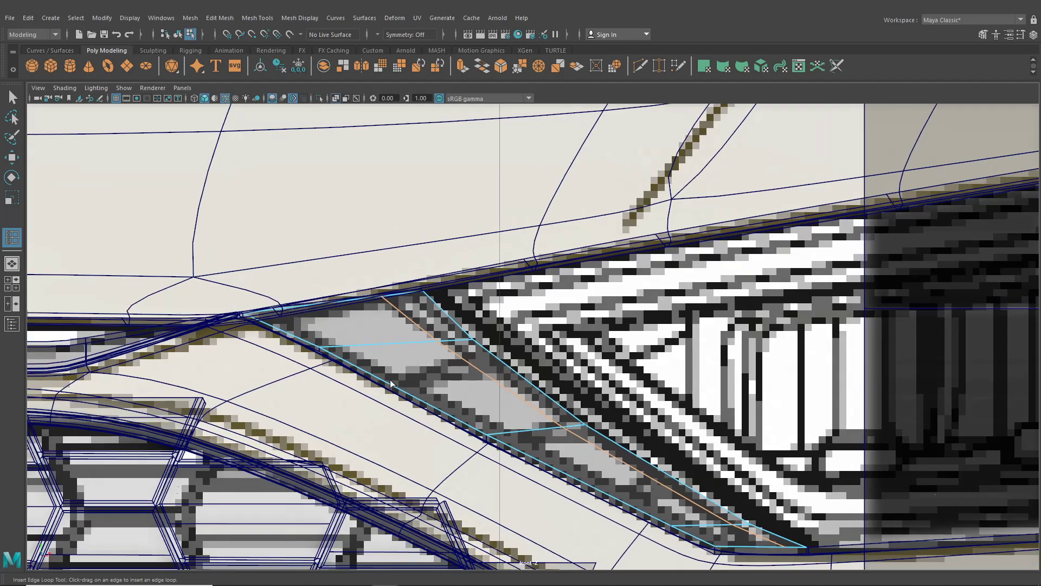
Multi-Cut two edges across the strip to outline the uppermost vent divider, following the blueprint.
alt+middle_drag(433, 362, 459, 344)
click(639, 66)
scroll(398, 379, up, 2)
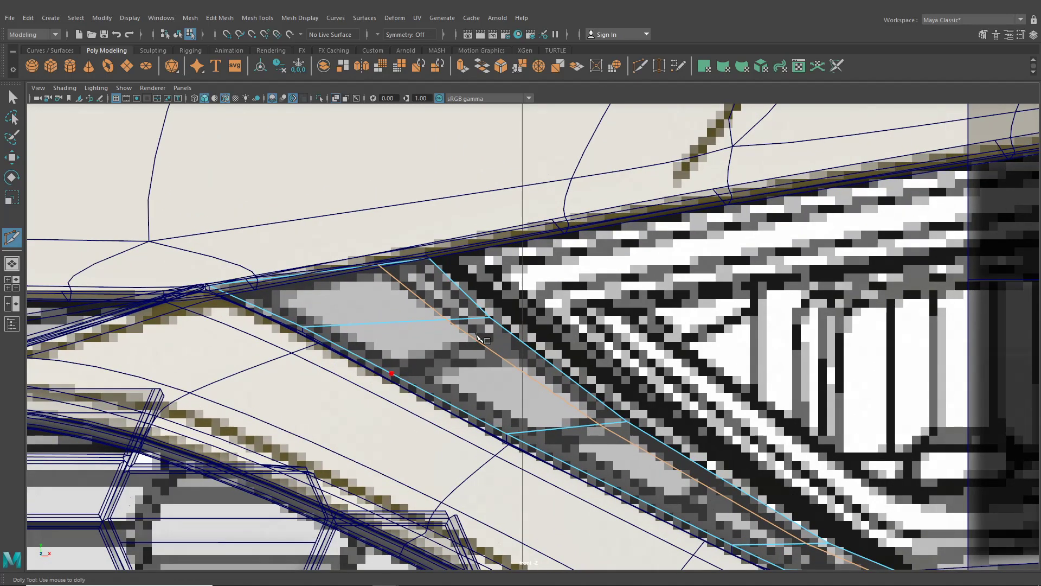
click(504, 328)
key(Return)
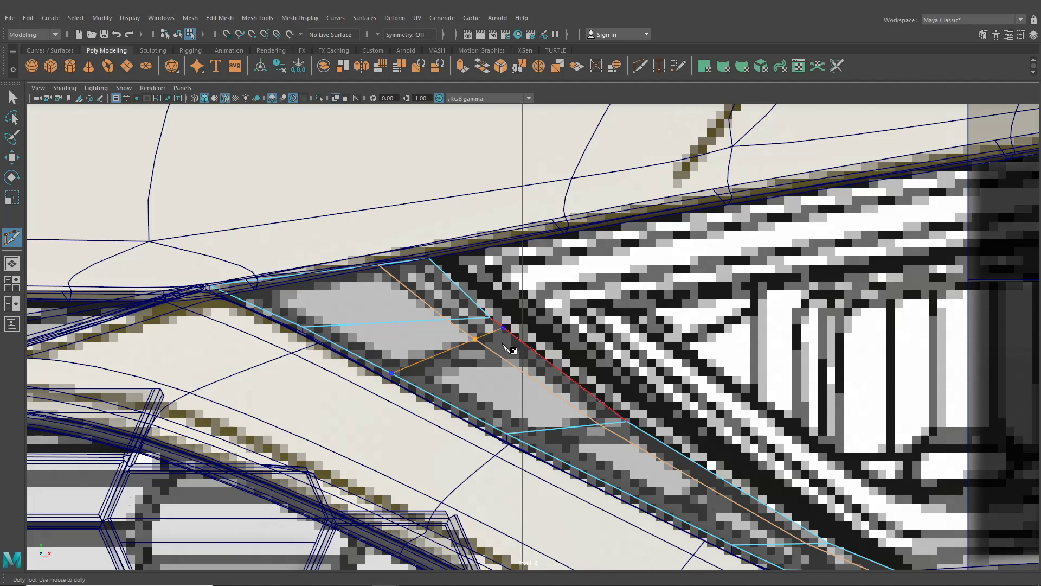
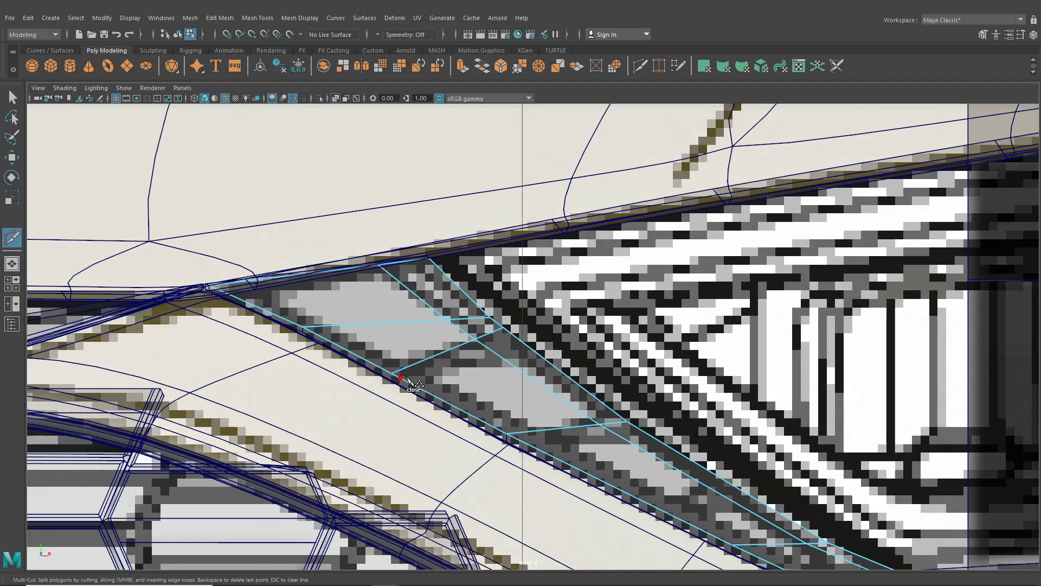
click(406, 377)
click(536, 352)
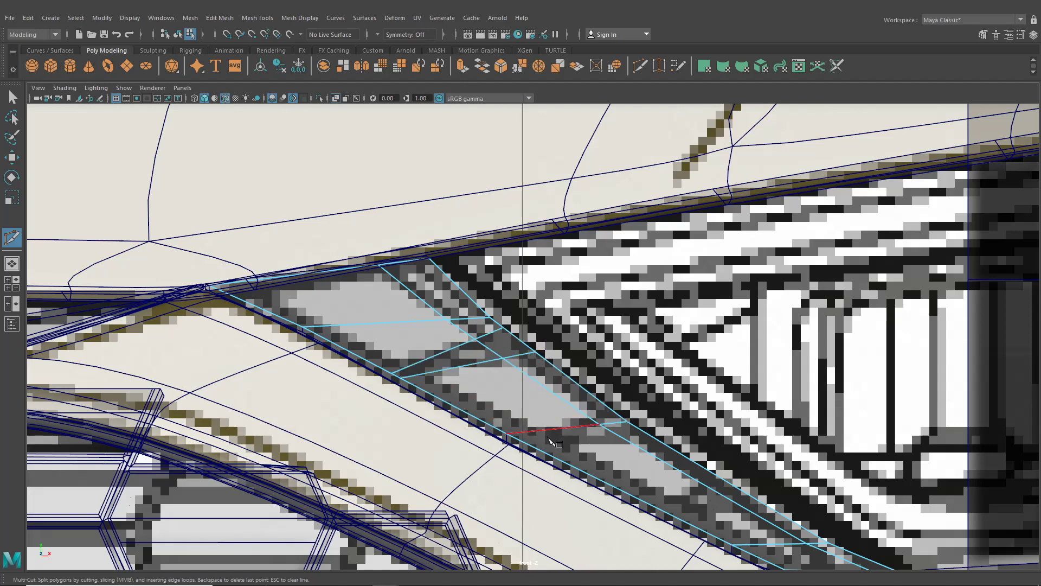
Cut further edges across the lower part of the strip to outline the second and third vent dividers from the blueprint.
click(523, 441)
click(657, 440)
alt+middle_drag(670, 429, 578, 347)
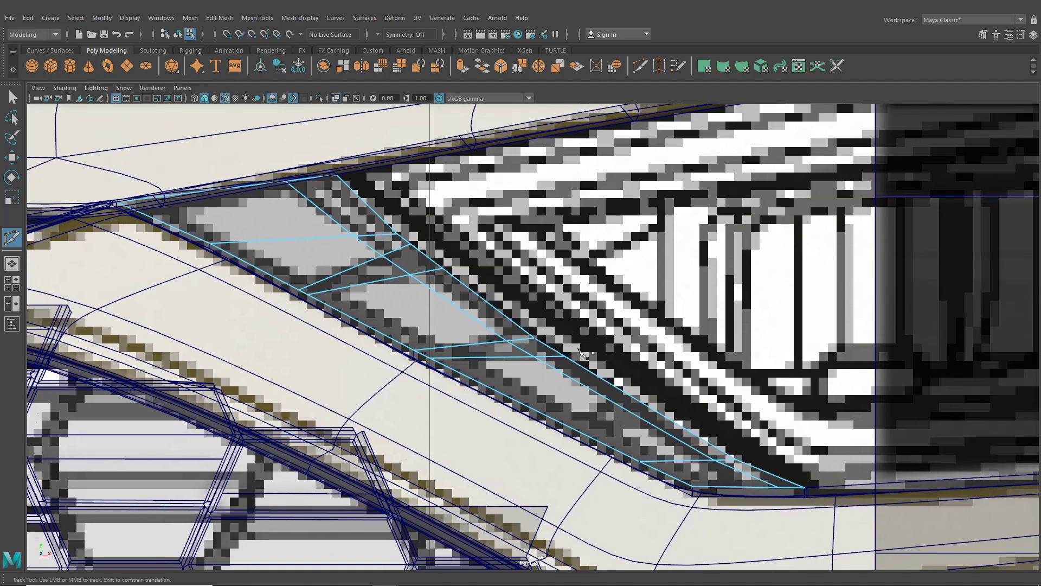
key(Return)
click(631, 399)
click(590, 437)
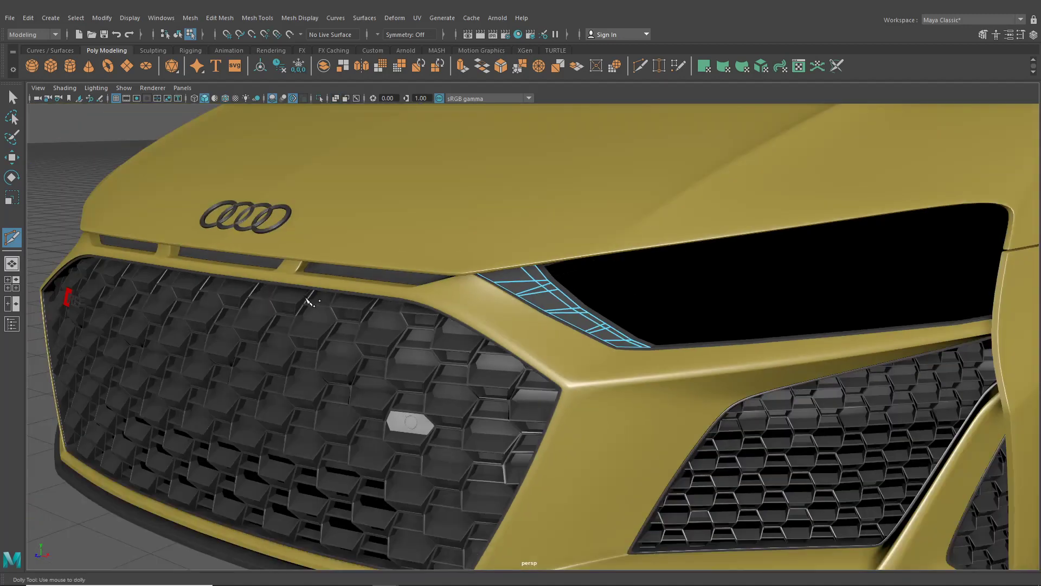
In the perspective view, insert a lengthwise edge loop close to the strip's grille-side edge.
alt+drag(304, 297, 309, 298)
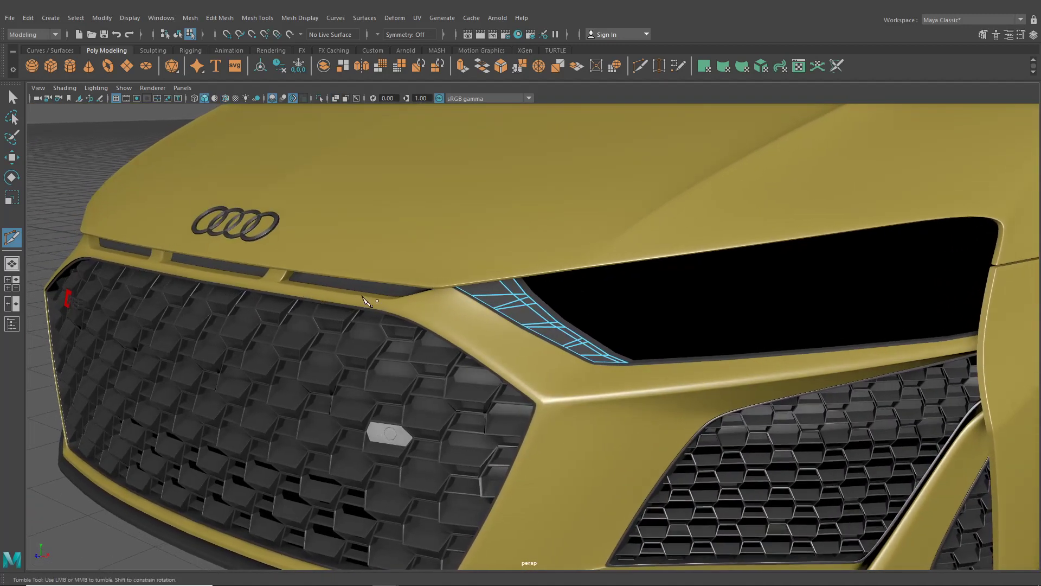
alt+middle_drag(370, 297, 354, 310)
click(12, 99)
scroll(465, 344, up, 5)
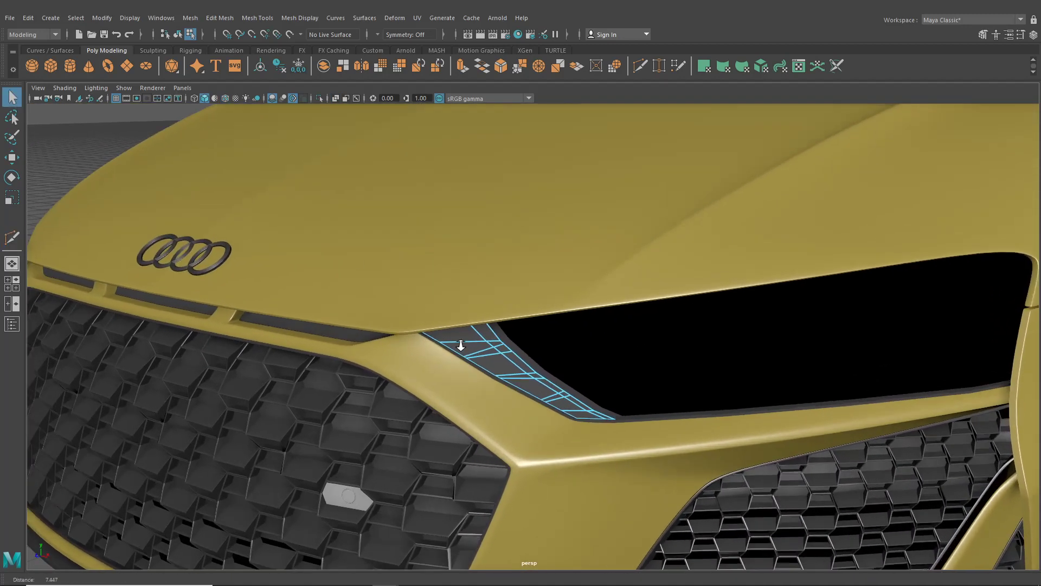
right_click(471, 332)
click(469, 306)
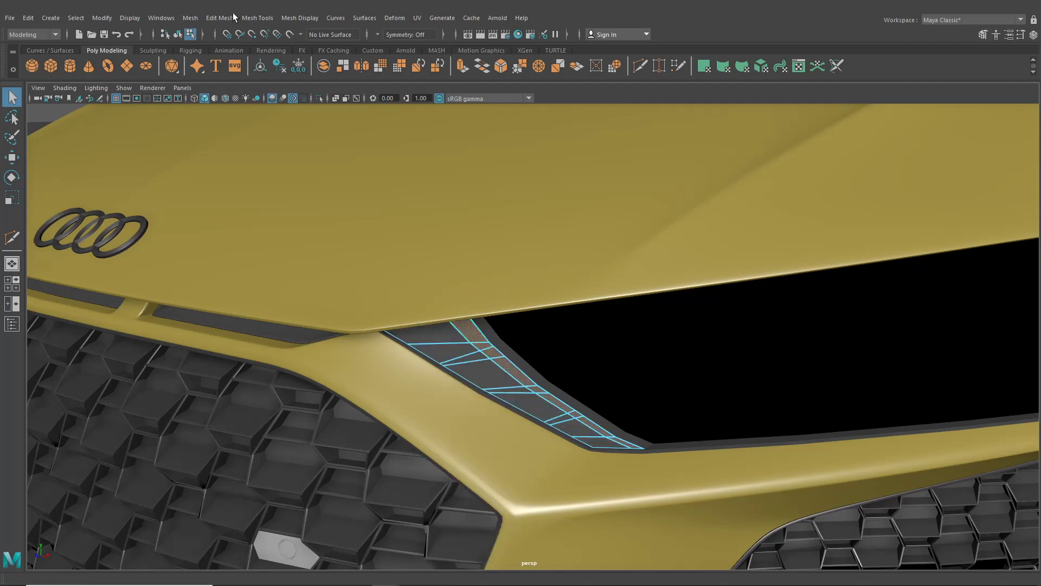
click(257, 18)
click(284, 103)
scroll(420, 336, up, 3)
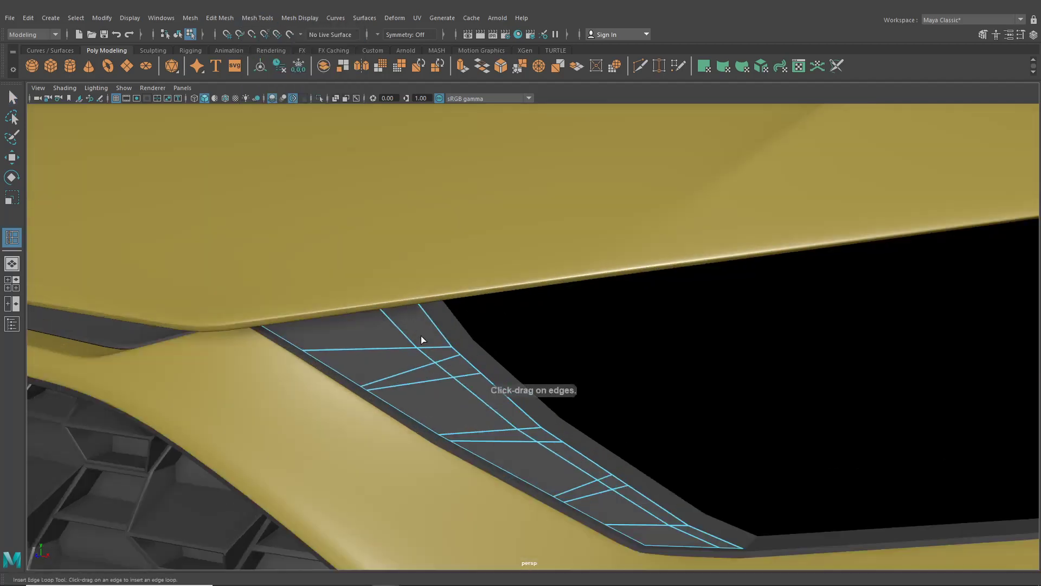
click(370, 386)
Try to extrude the selected headlight-side border and cross divider faces of the vent strip.
click(12, 98)
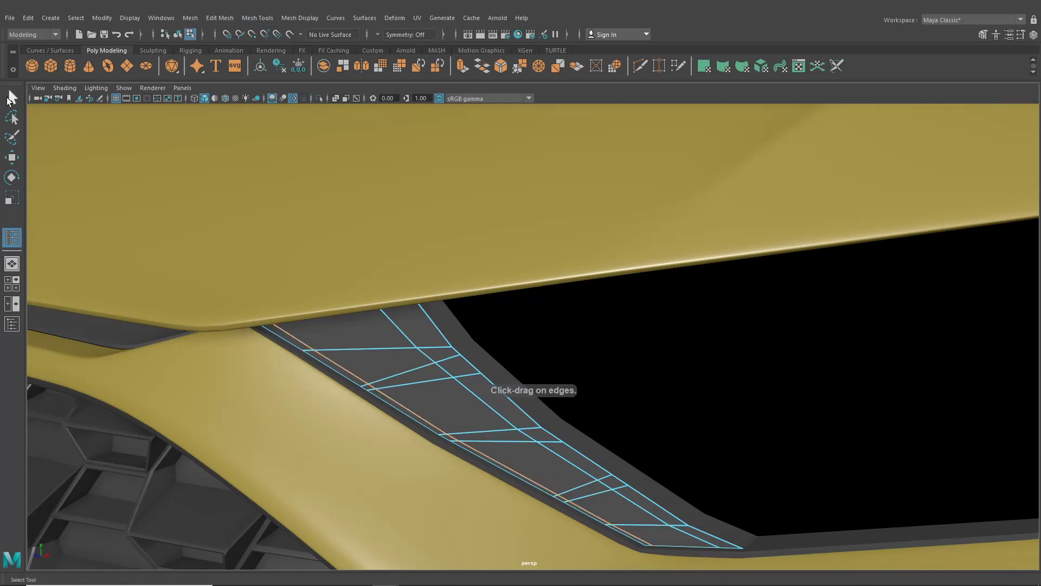
right_click(384, 274)
click(384, 307)
drag(438, 353, 681, 536)
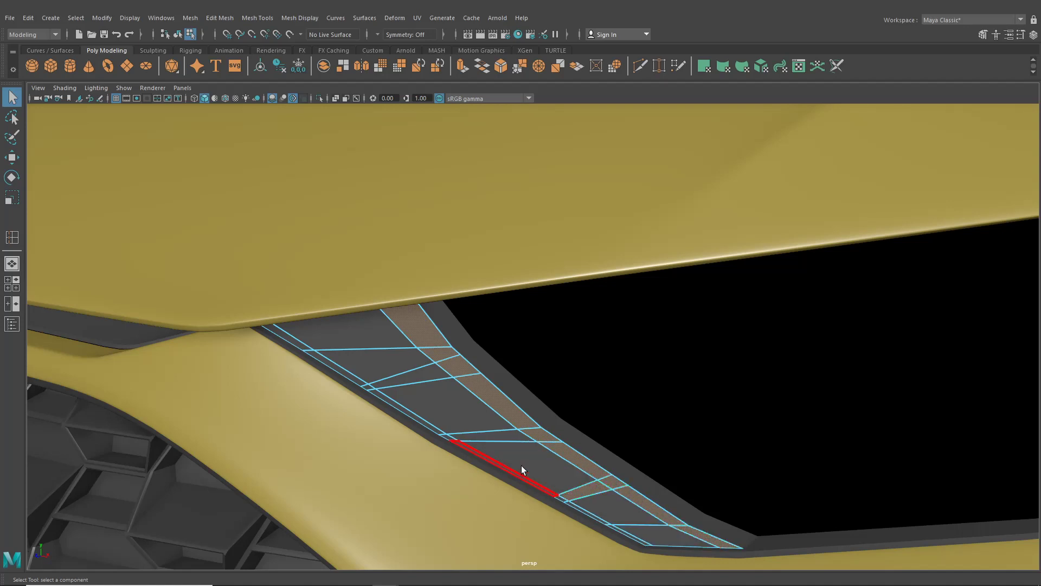
key(ctrl+e)
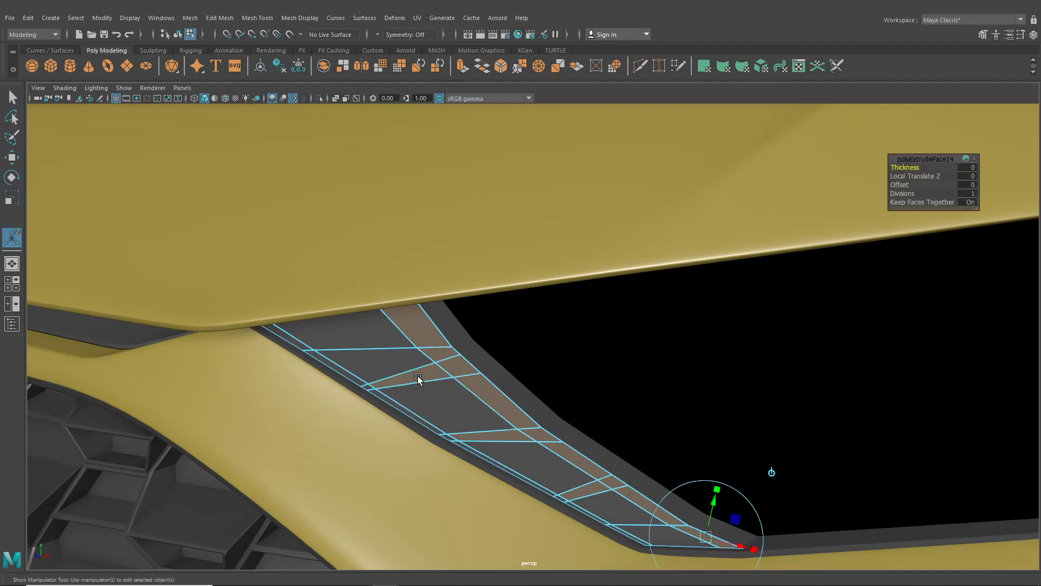
scroll(434, 385, down, 5)
alt+drag(449, 395, 326, 387)
scroll(211, 395, up, 3)
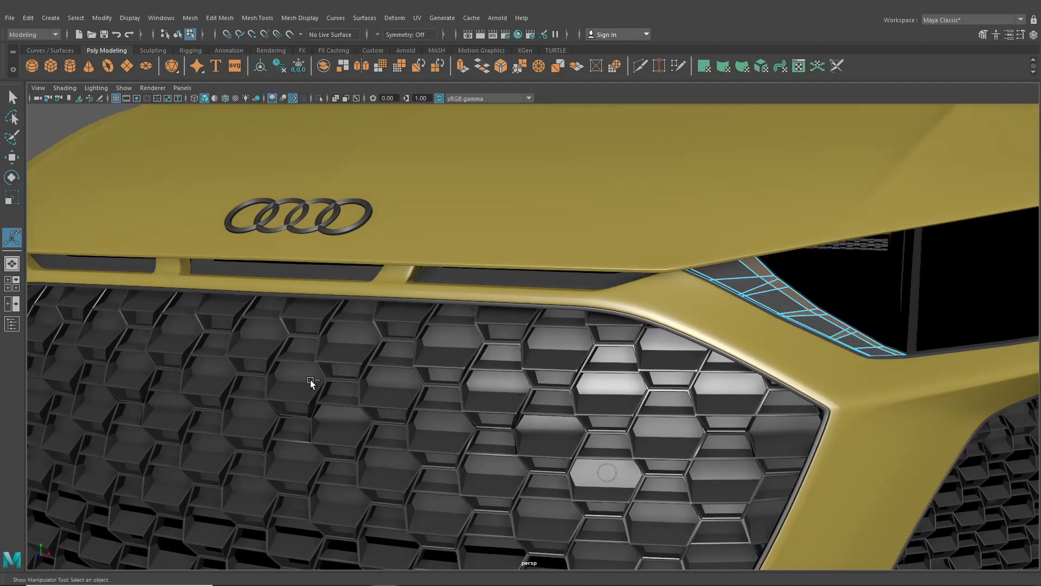
In the front view, delete the edge pairs outlining the first and third dividers of the vent strip.
click(15, 285)
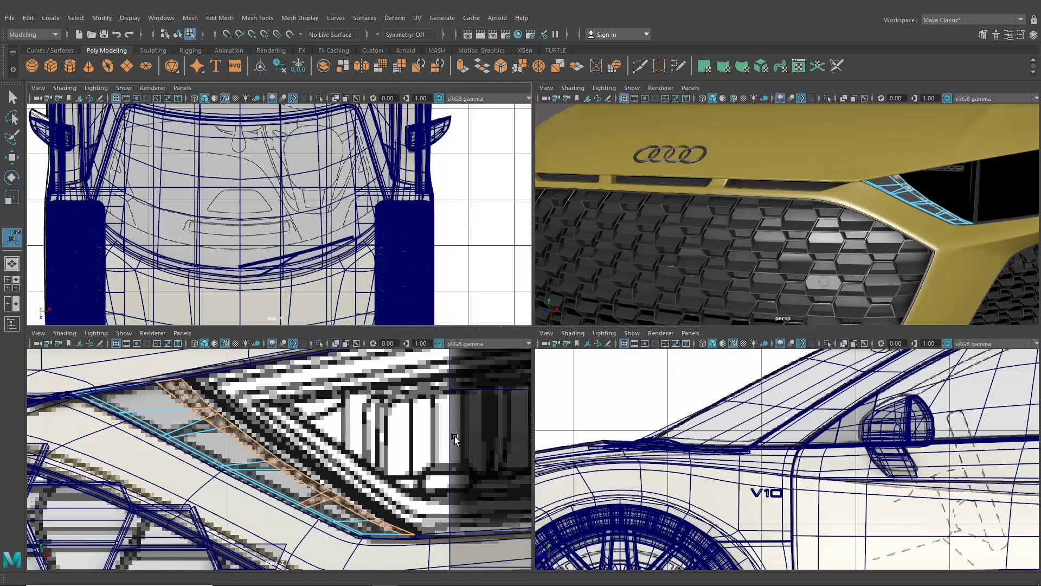
key(space)
alt+middle_drag(447, 442, 424, 429)
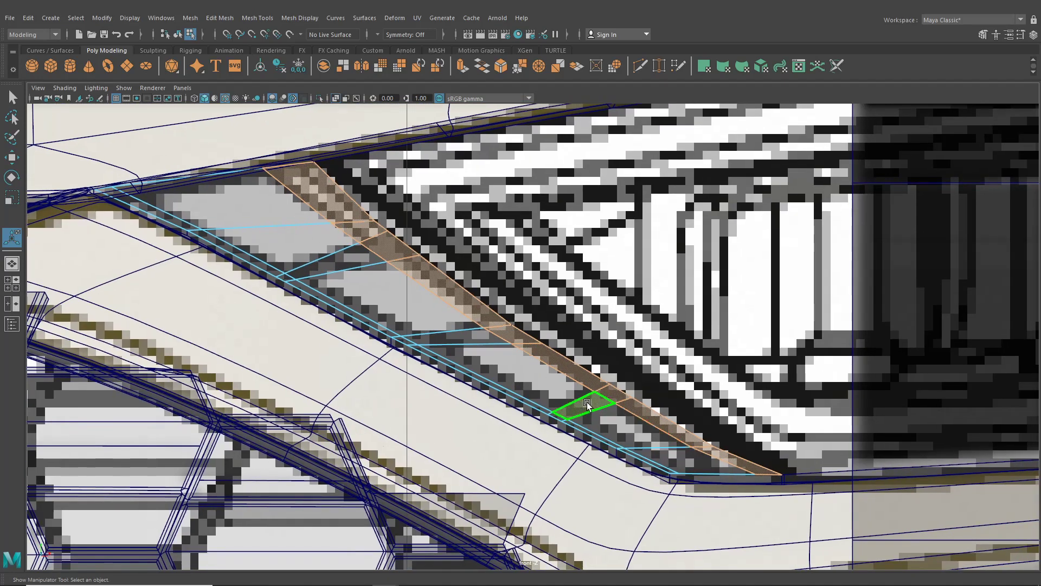
right_drag(353, 252, 345, 223)
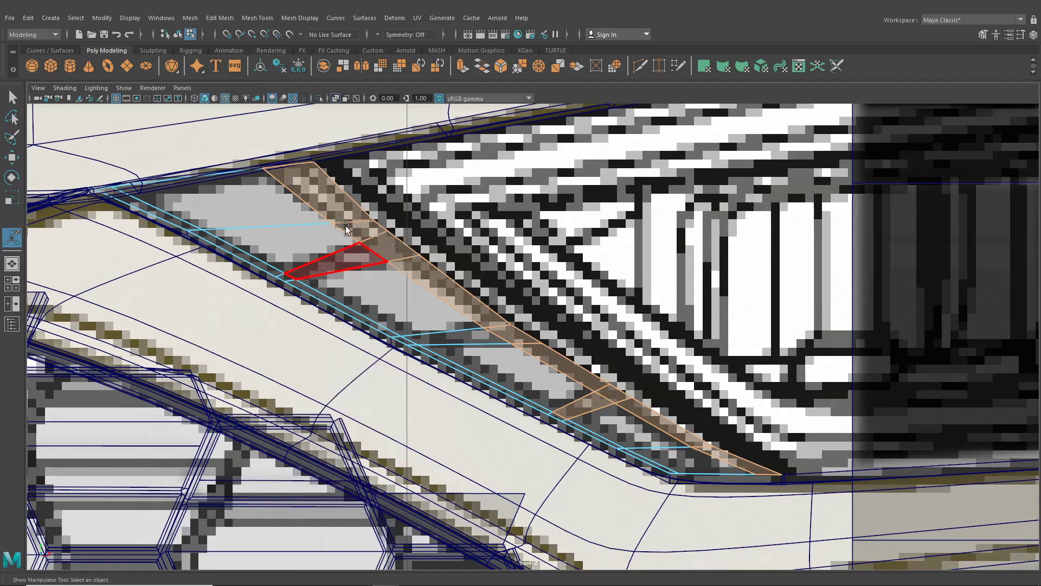
key(q)
click(358, 274)
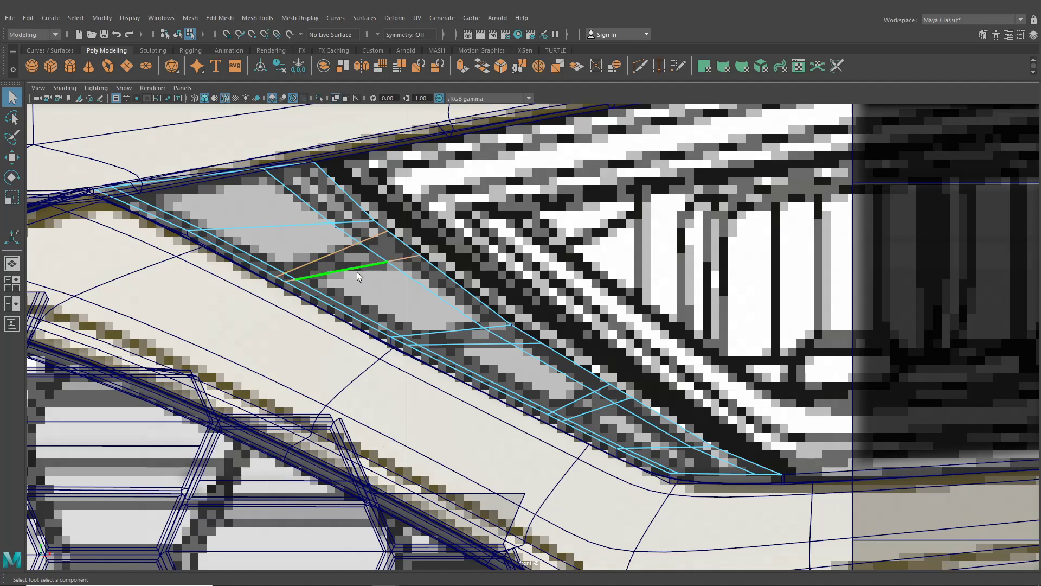
key(Delete)
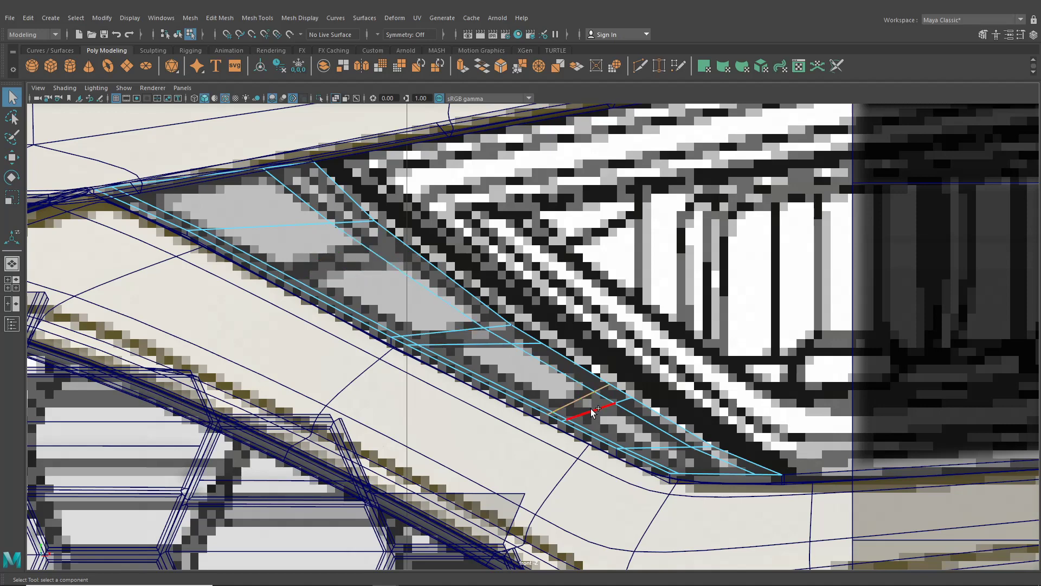
key(Delete)
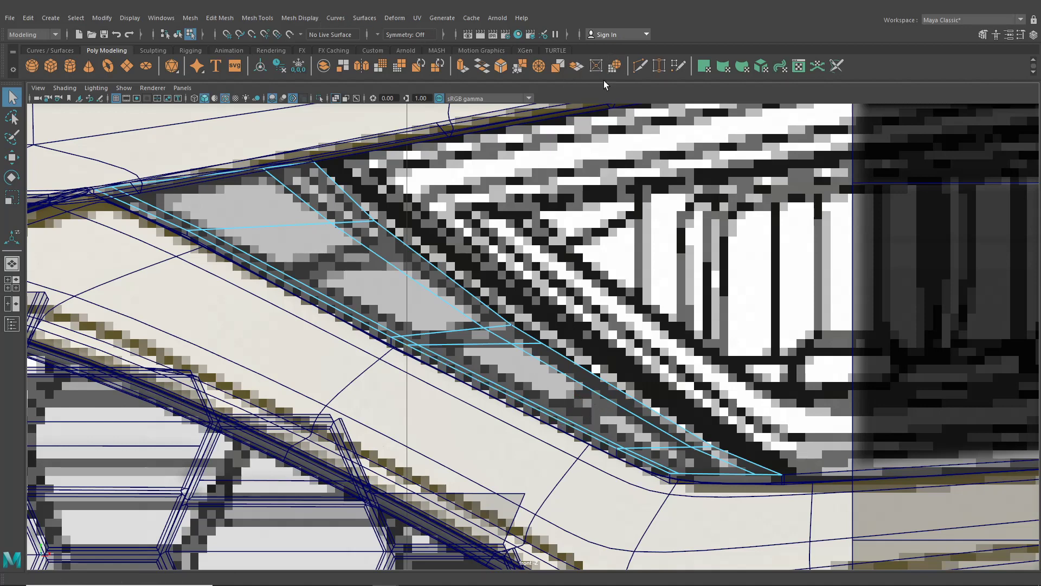
Cut two edges across the upper part of the vent strip to outline the first divider from the front blueprint.
click(642, 65)
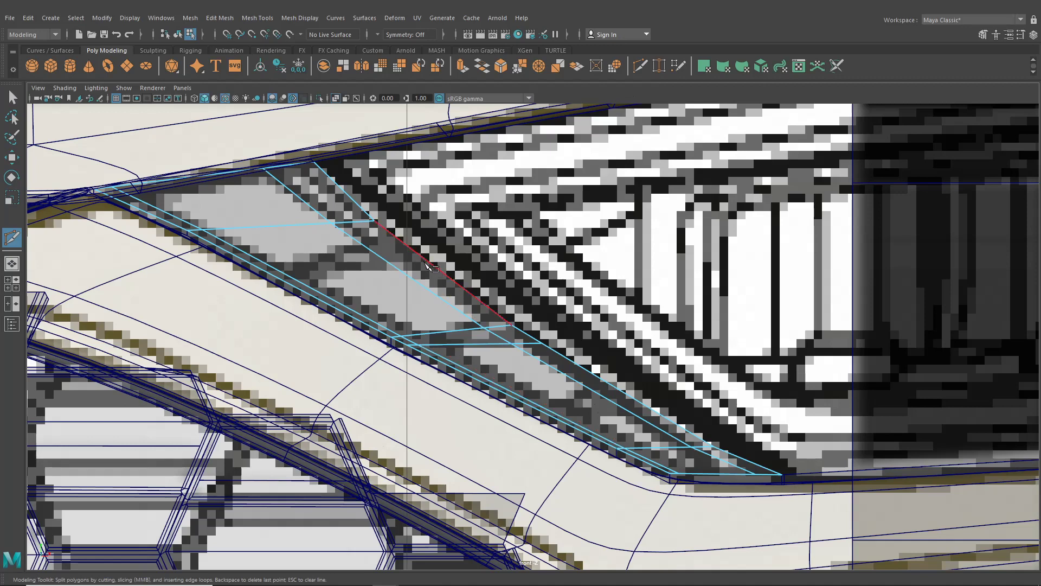
click(423, 258)
click(283, 279)
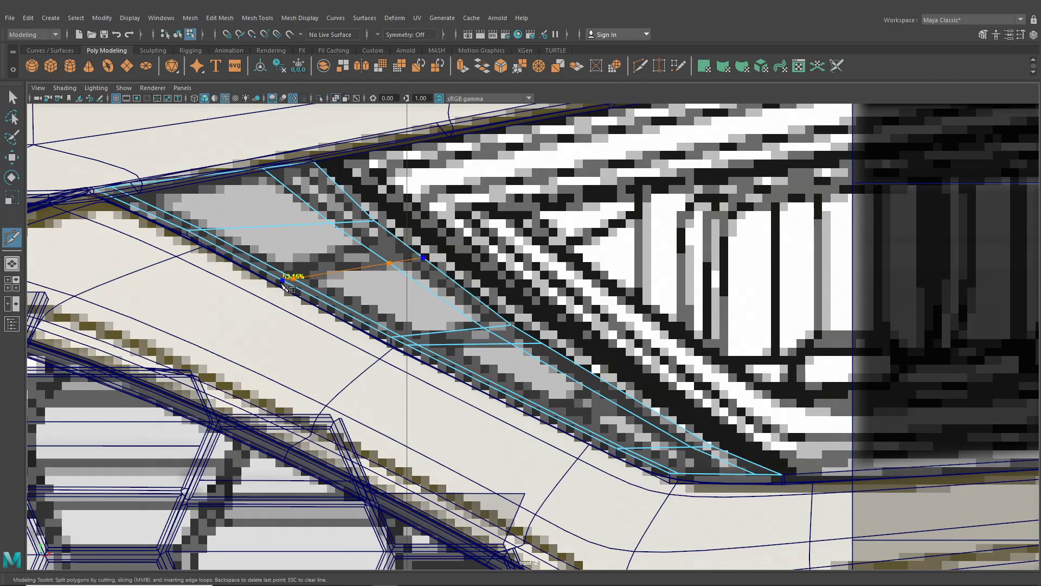
drag(279, 280, 274, 279)
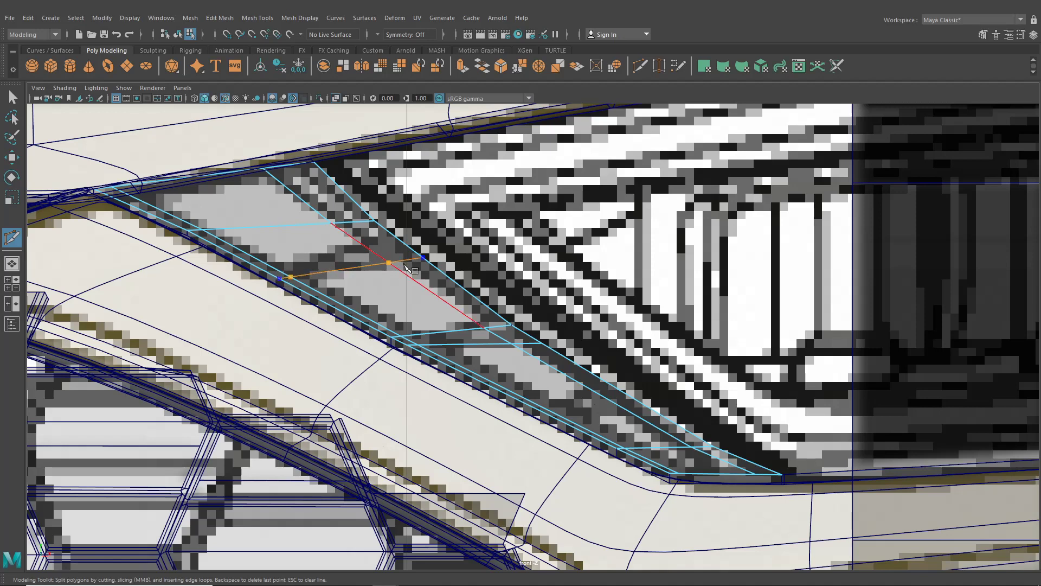
drag(423, 258, 431, 263)
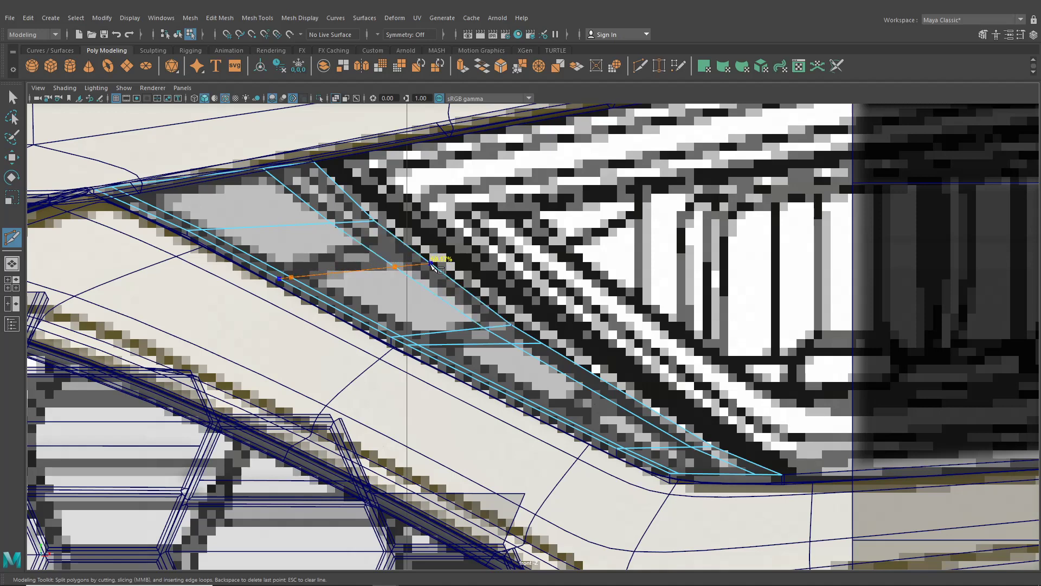
right_click(429, 264)
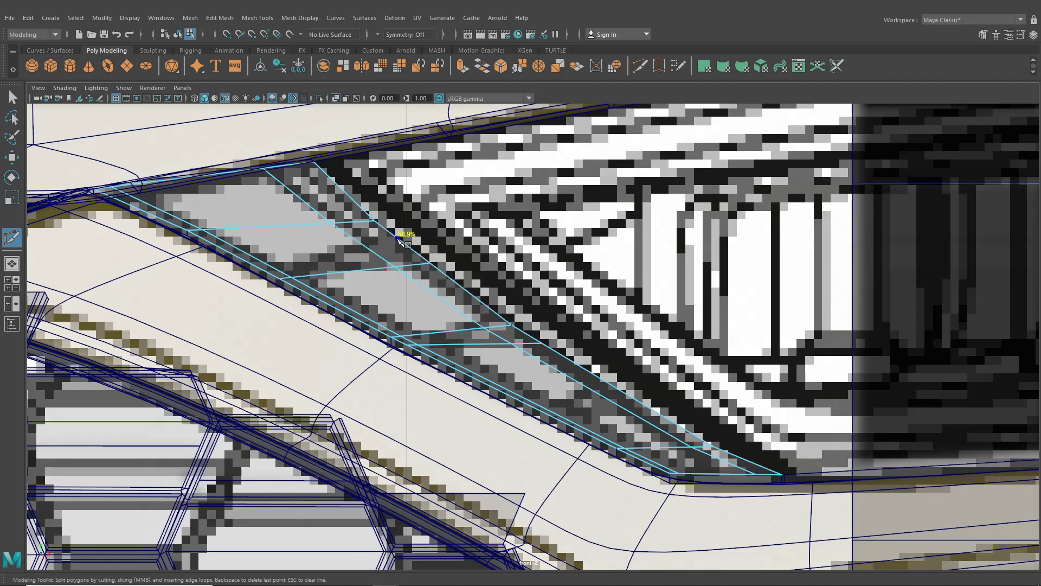
click(399, 239)
click(263, 269)
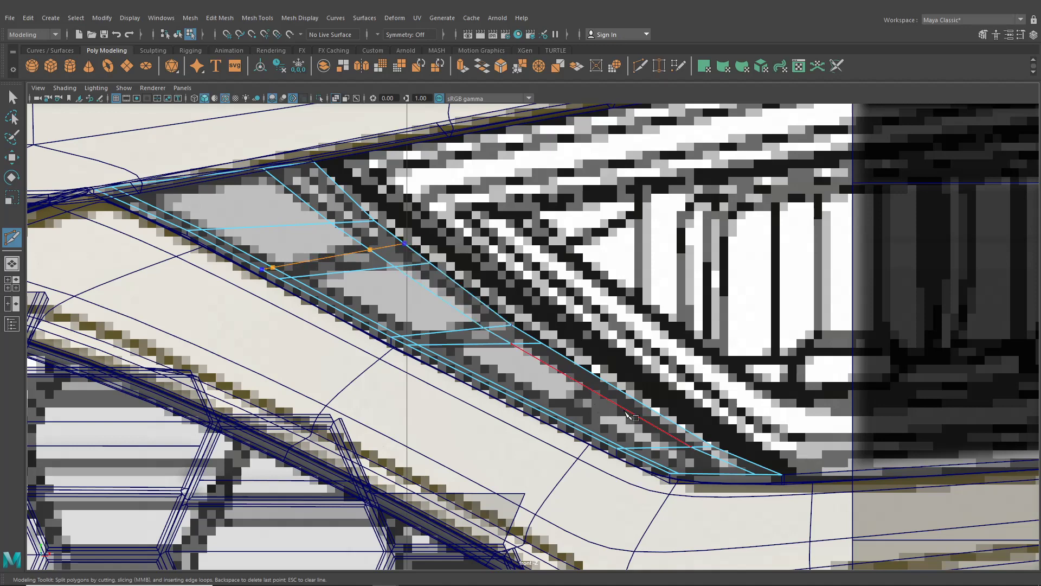
key(Return)
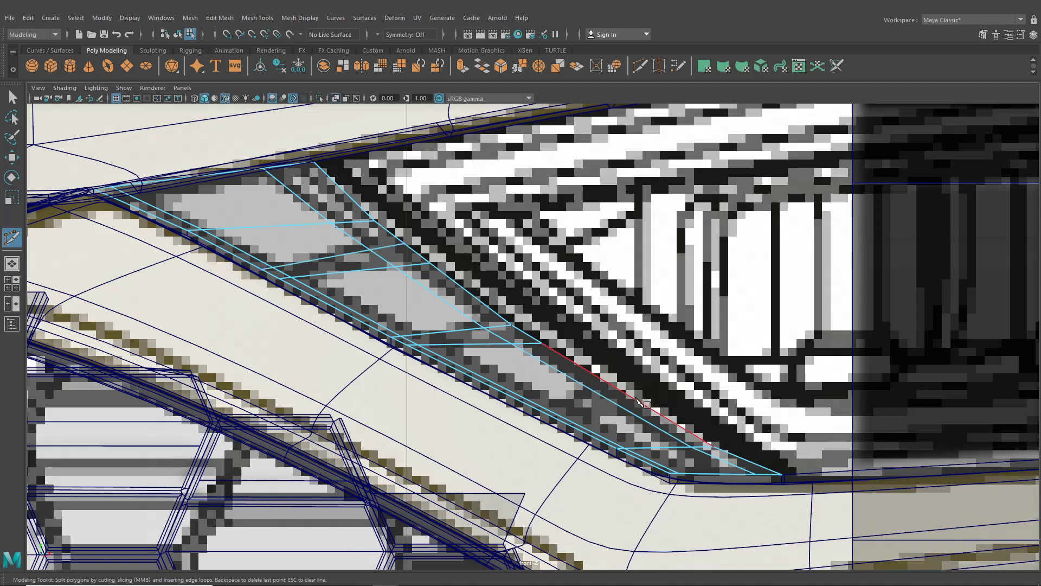
Cut two edges across the lower part of the vent strip to outline the third divider.
click(636, 401)
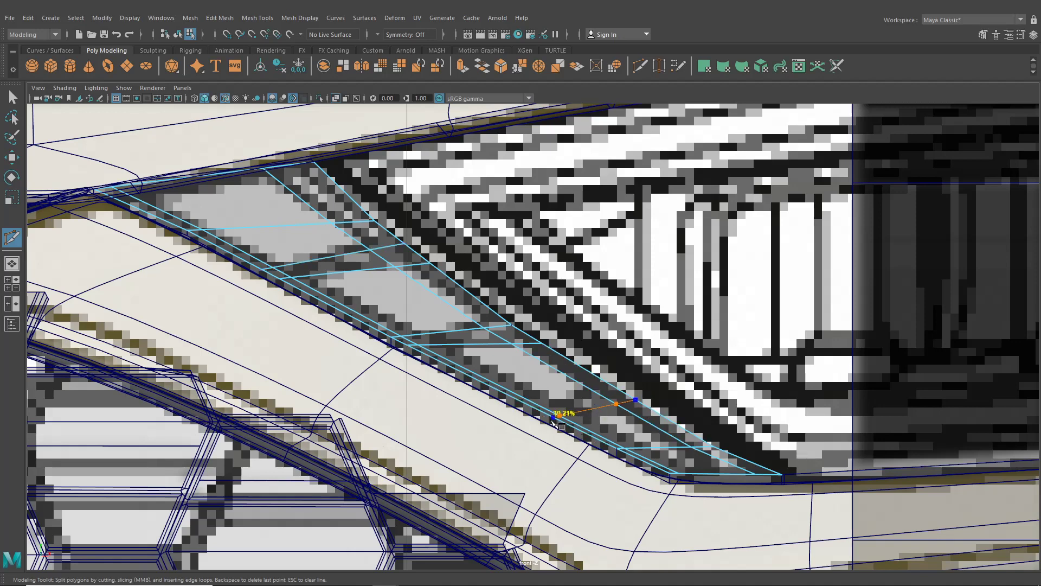
click(547, 414)
key(Return)
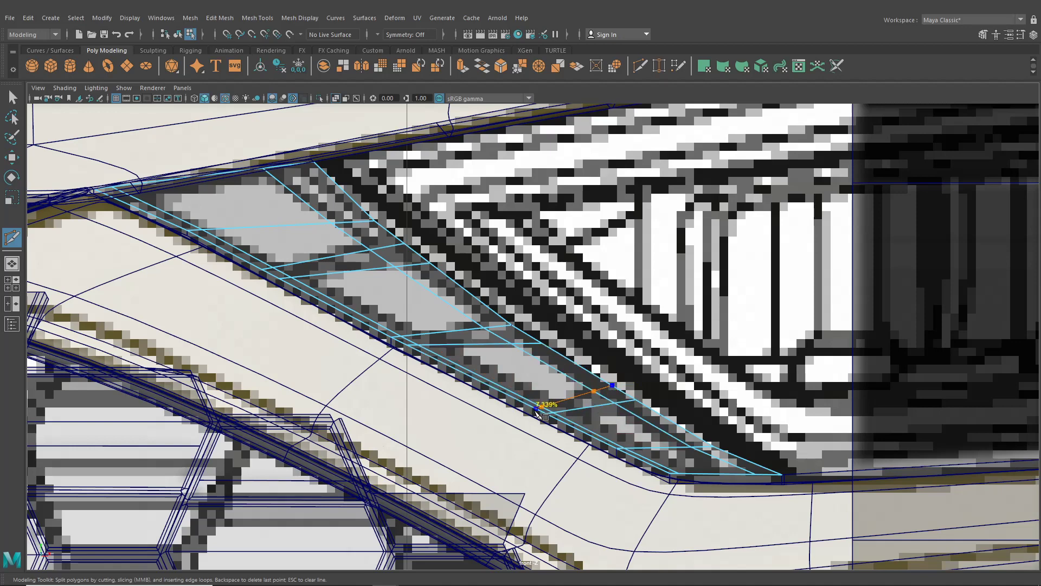
click(611, 386)
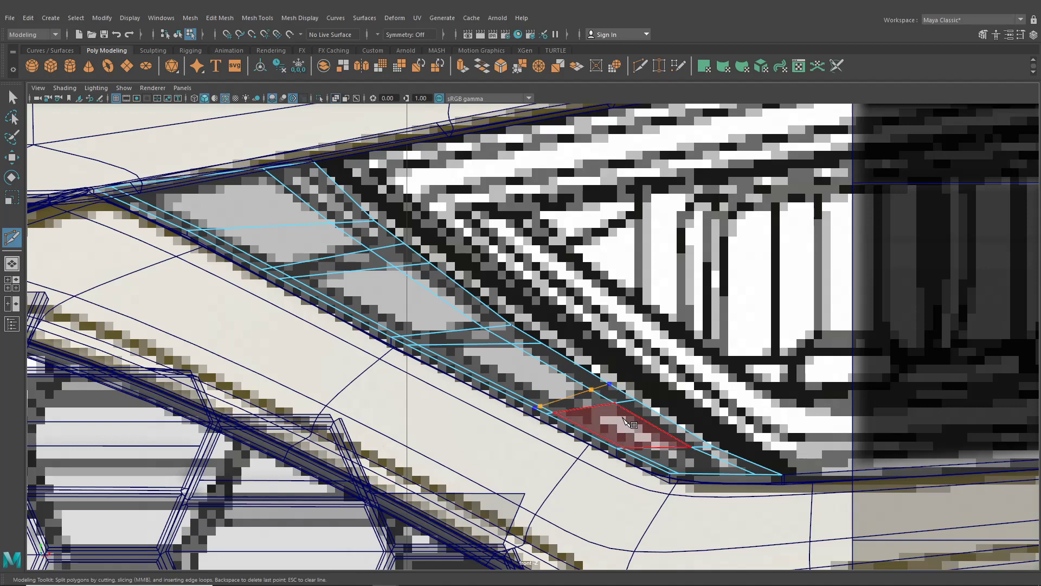
key(Return)
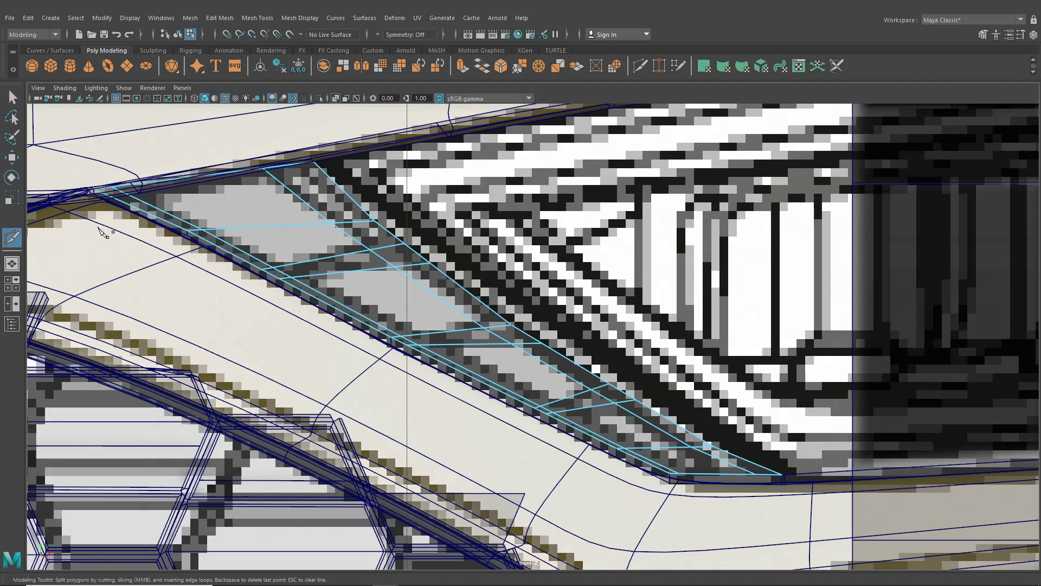
Delete the two newly cut edges of the third divider.
key(w)
alt+middle_drag(325, 301, 282, 290)
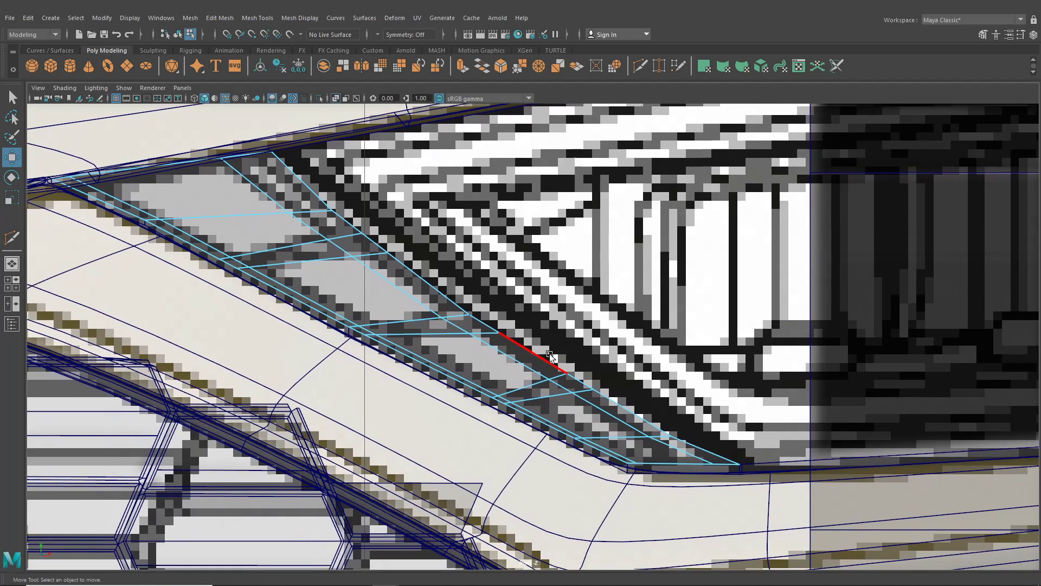
right_drag(550, 355, 550, 258)
double_click(538, 398)
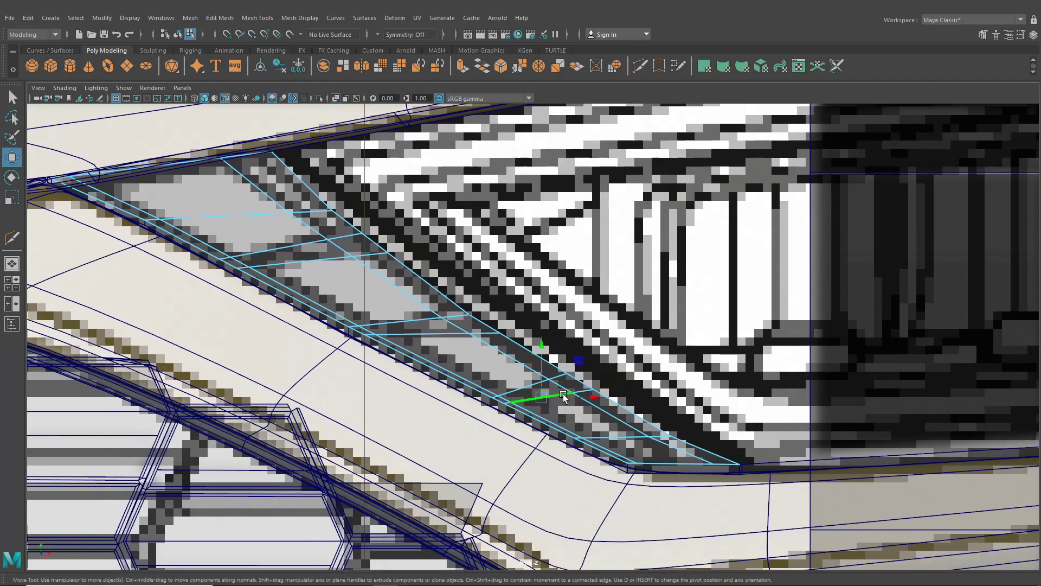
shift+double_click(528, 386)
key(ctrl+Delete)
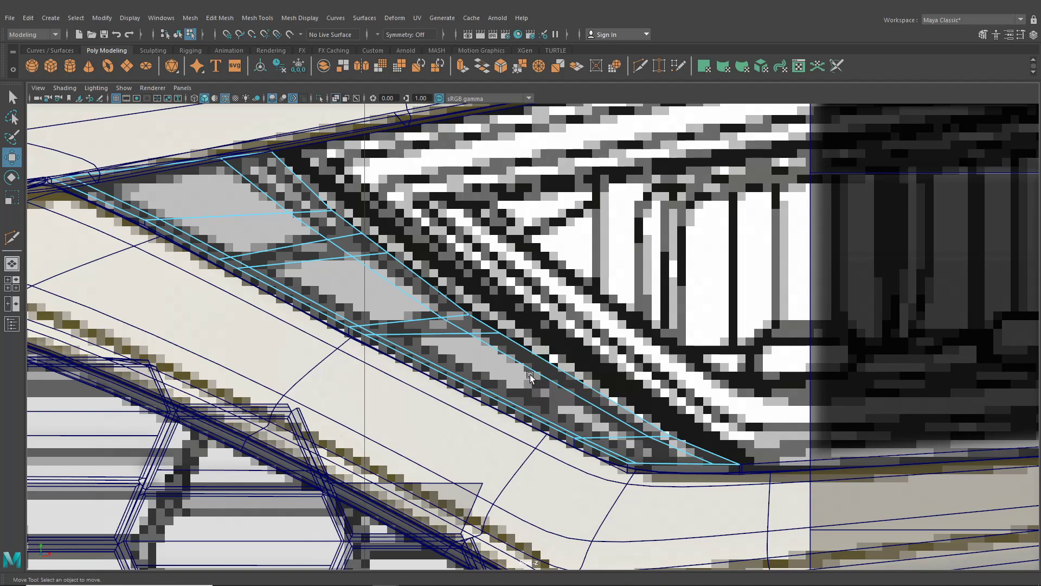
Recut the third divider's two edges across the lower part of the strip, following the blueprint more closely.
click(640, 66)
click(510, 402)
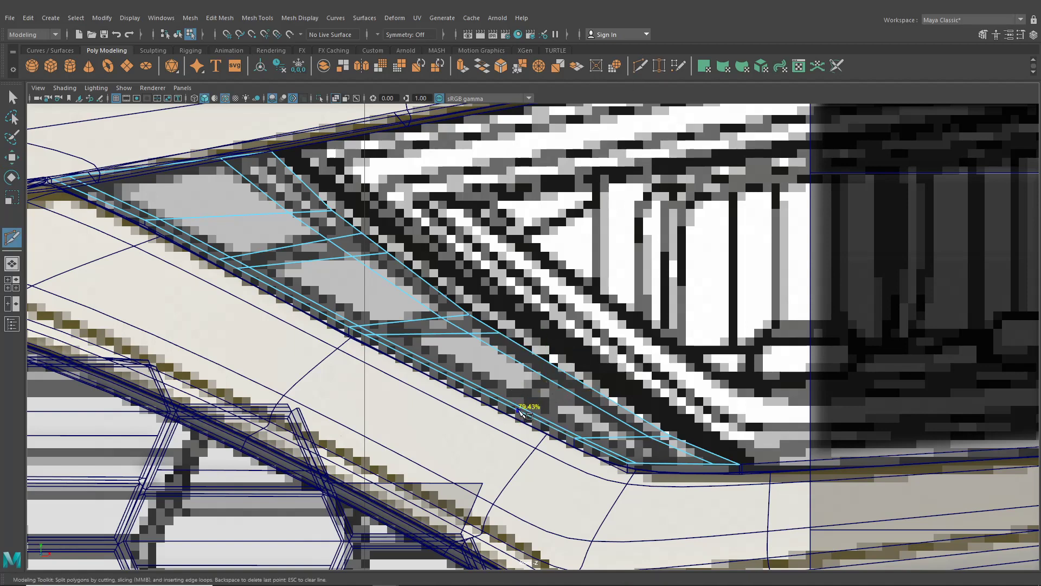
click(608, 399)
key(Return)
key(q)
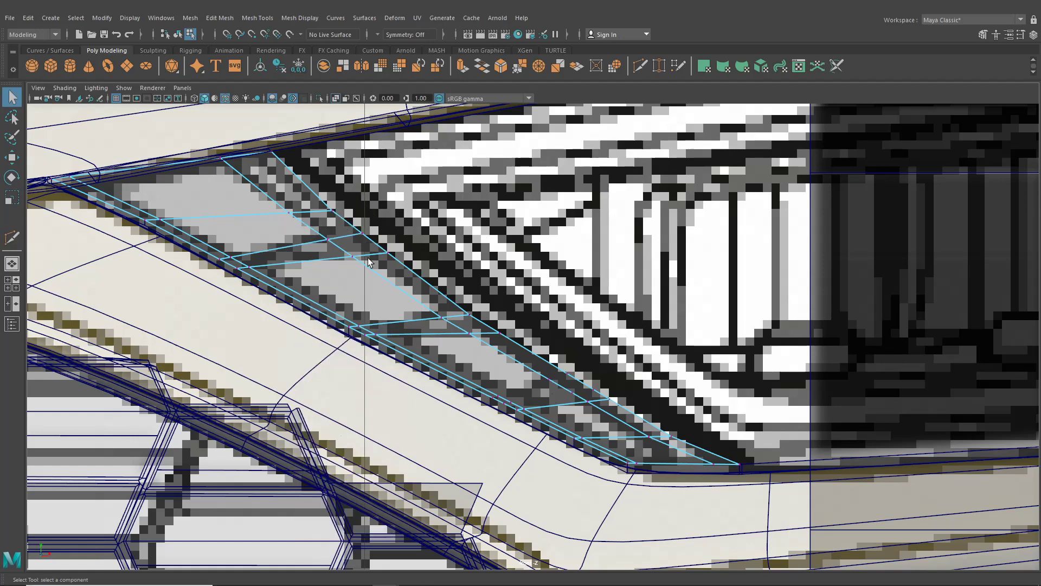
drag(544, 361, 612, 408)
click(640, 67)
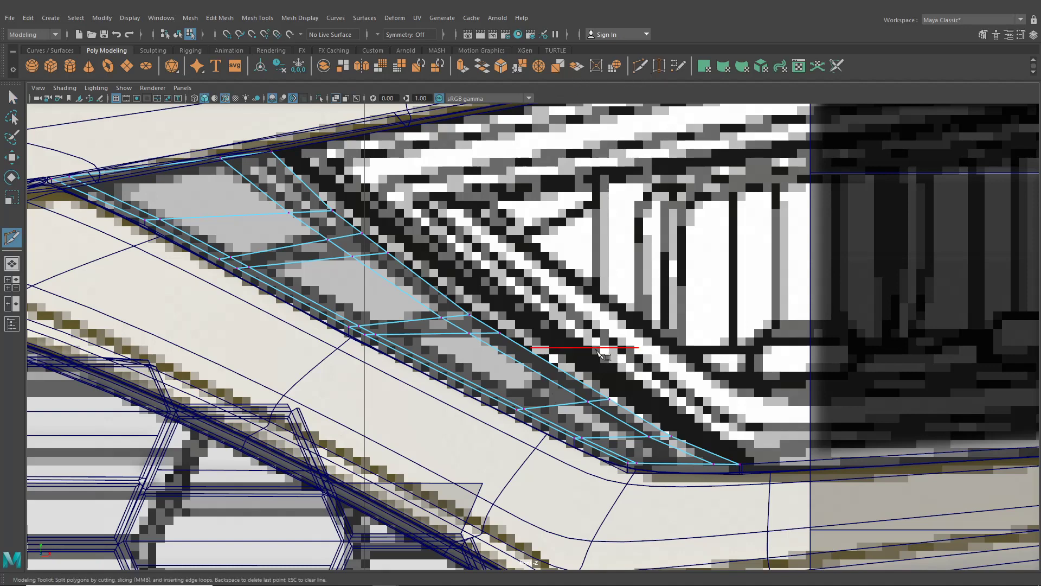
click(586, 385)
click(503, 412)
In the perspective view, extrude the vent strip's headlight-side border and cross divider faces together and push them inward.
scroll(588, 389, down, 5)
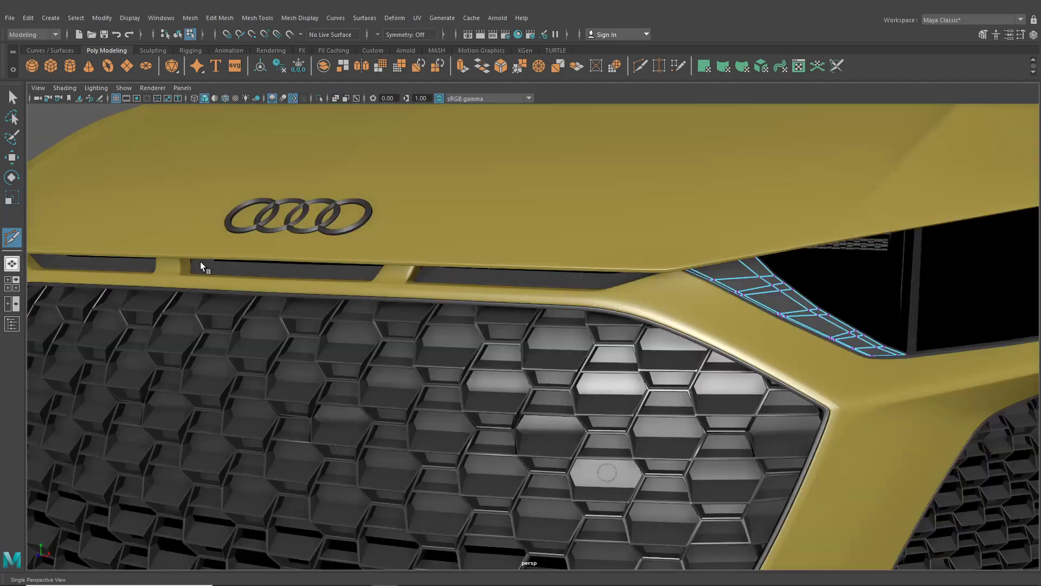
alt+drag(202, 262, 157, 260)
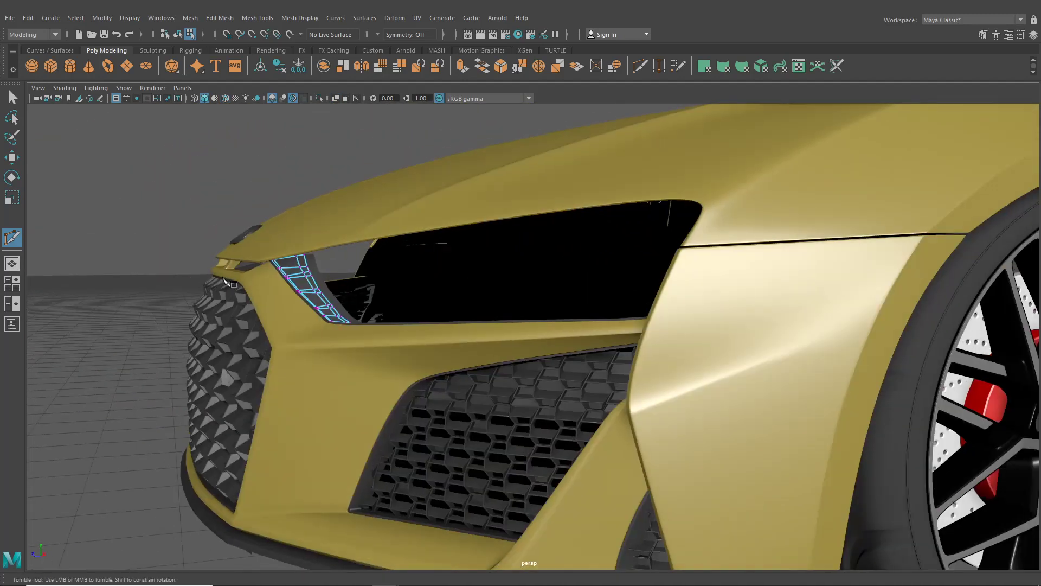
click(12, 96)
scroll(272, 230, up, 5)
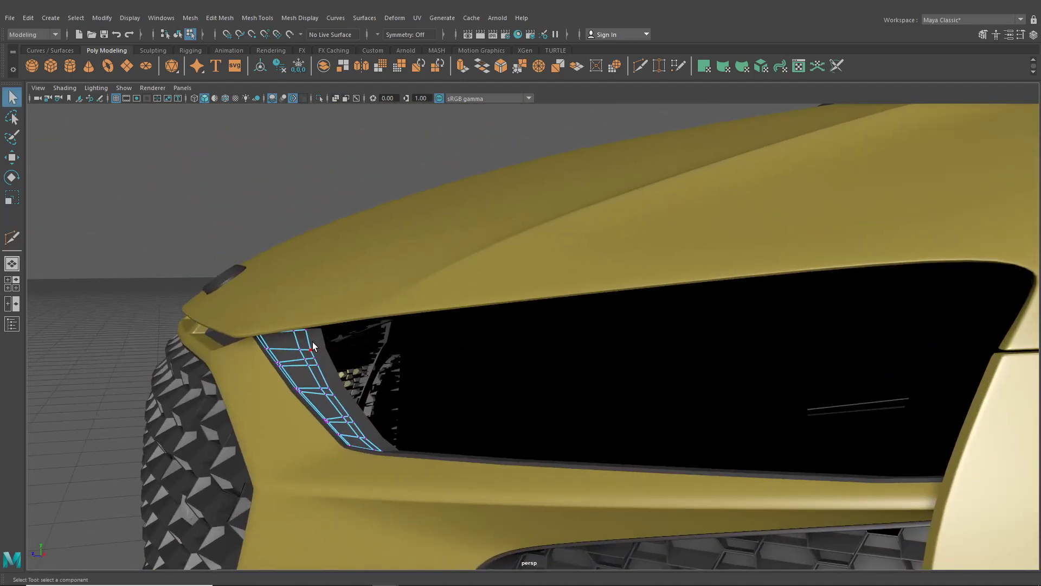
click(301, 347)
click(304, 345)
shift+double_click(308, 354)
alt+drag(308, 349, 337, 360)
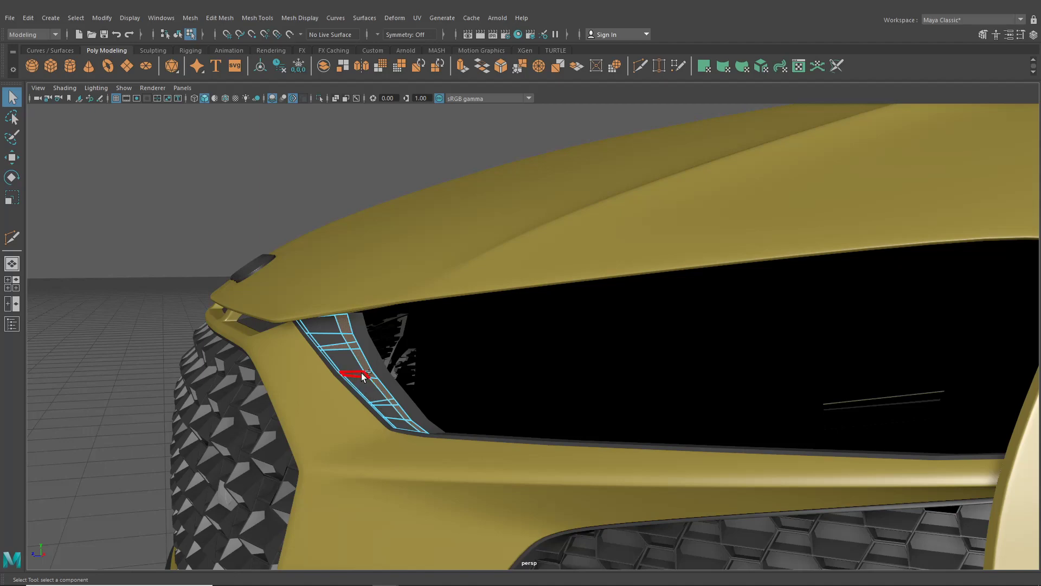
key(ctrl+e)
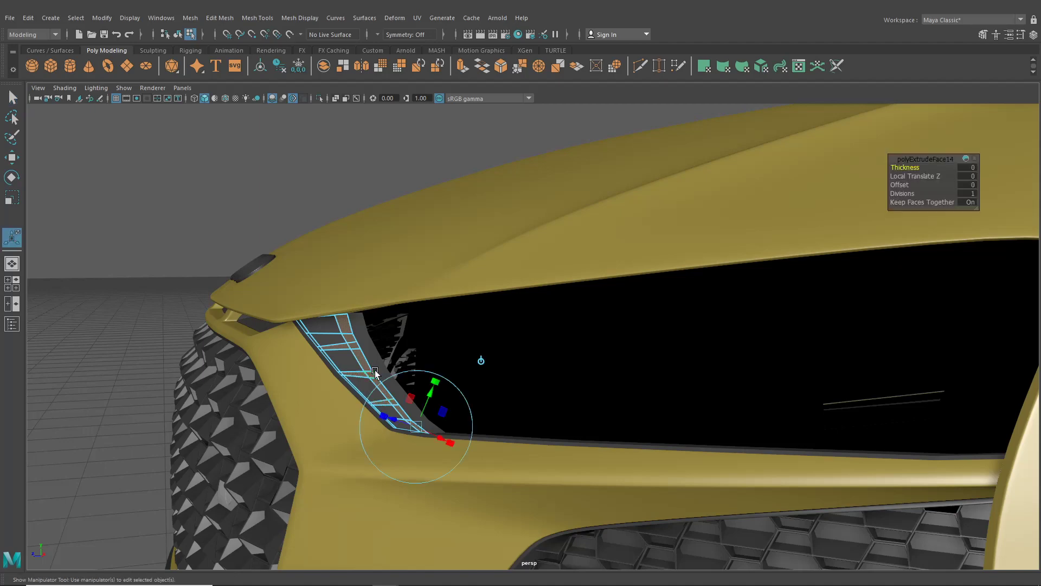
alt+drag(374, 378, 428, 401)
alt+middle_drag(435, 380, 496, 376)
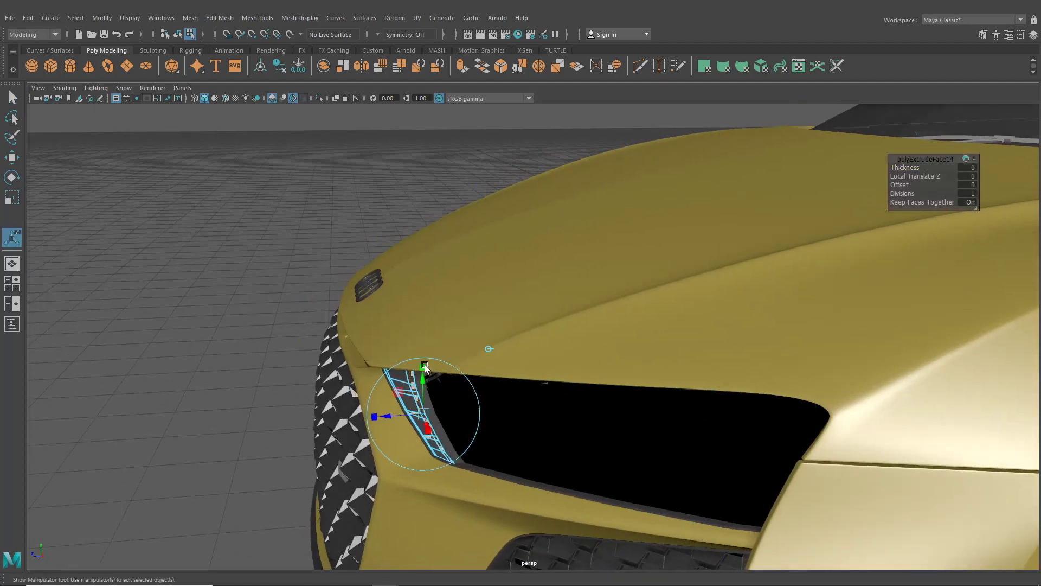
alt+right_drag(434, 380, 486, 458)
alt+drag(485, 457, 455, 415)
drag(363, 413, 453, 414)
scroll(431, 414, up, 3)
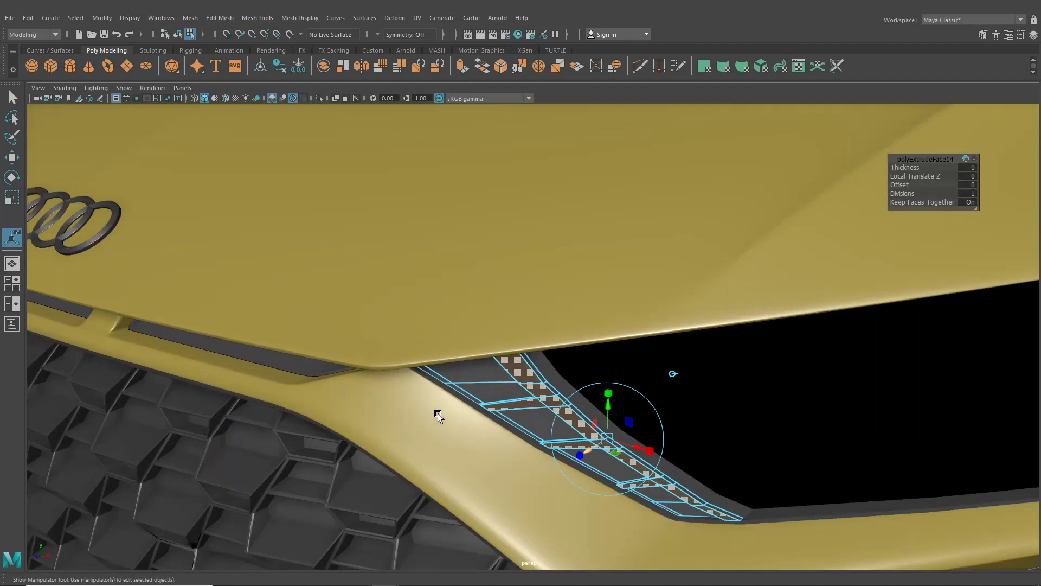
scroll(434, 416, up, 3)
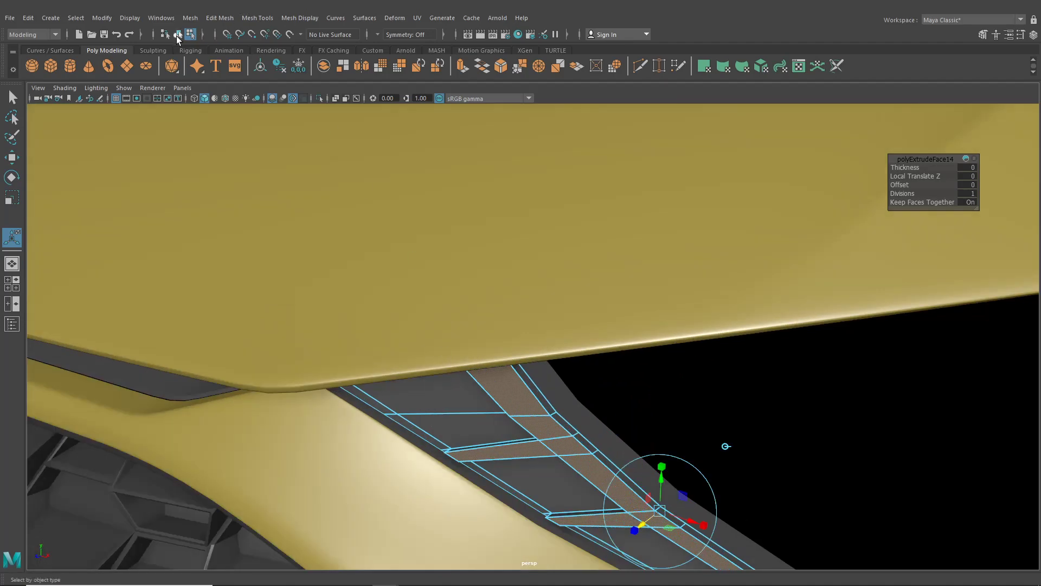
Return to object selection and isolate the vent strip in the perspective view.
click(177, 35)
click(318, 99)
scroll(569, 320, down, 5)
alt+drag(570, 321, 432, 343)
click(607, 356)
alt+middle_drag(609, 355, 470, 363)
scroll(461, 375, up, 1)
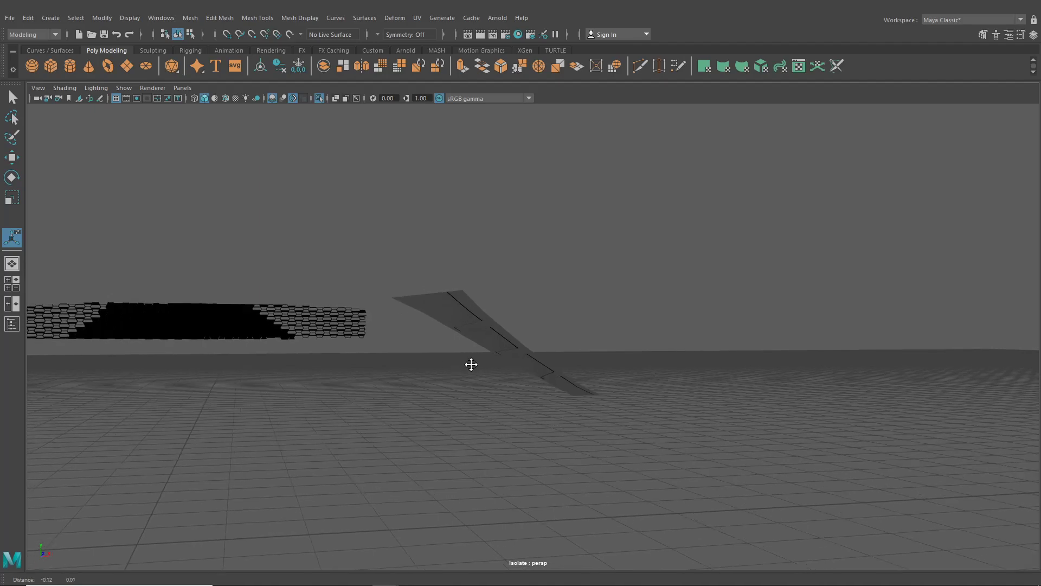
scroll(462, 381, up, 5)
alt+drag(497, 370, 558, 384)
Examine the isolated vent strip's extruded border and dividers from the front and back, checking their ends near the grille-side edge.
click(319, 330)
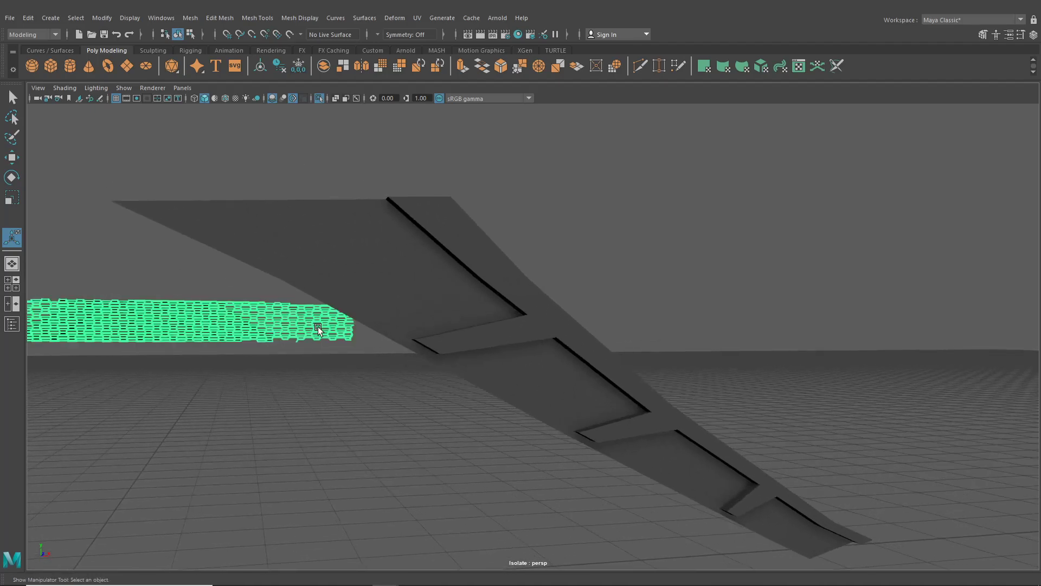
click(509, 380)
scroll(481, 391, down, 5)
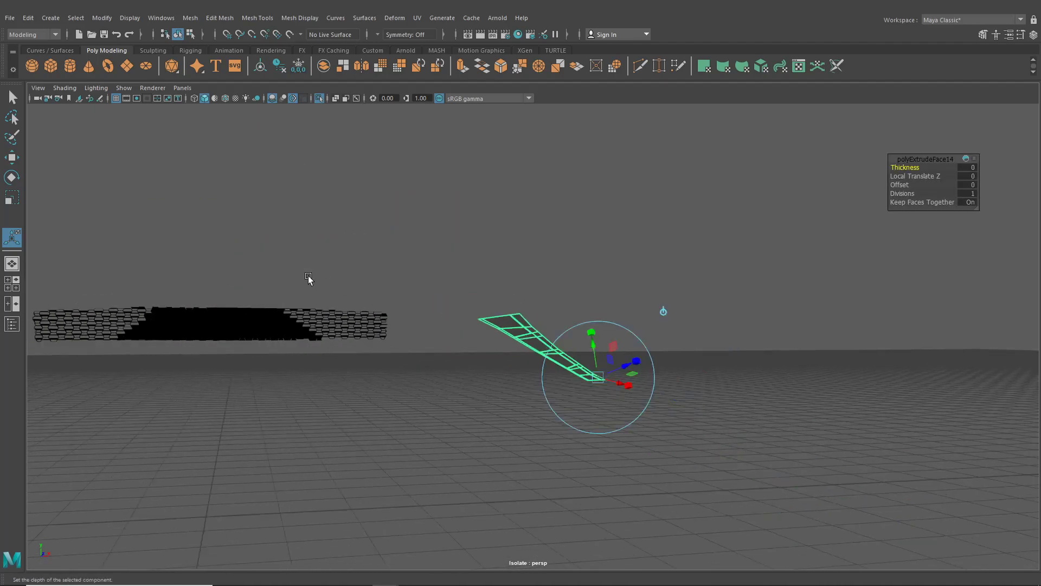
click(303, 269)
alt+drag(531, 349, 560, 374)
scroll(439, 357, up, 8)
scroll(626, 340, down, 8)
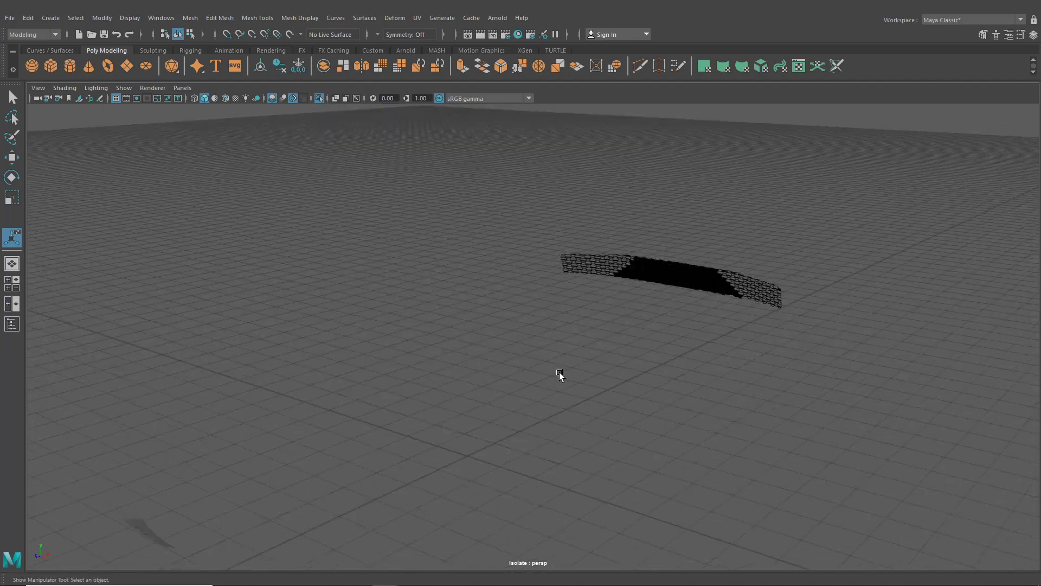
alt+middle_drag(461, 379, 640, 241)
scroll(625, 304, up, 6)
alt+middle_drag(625, 304, 683, 389)
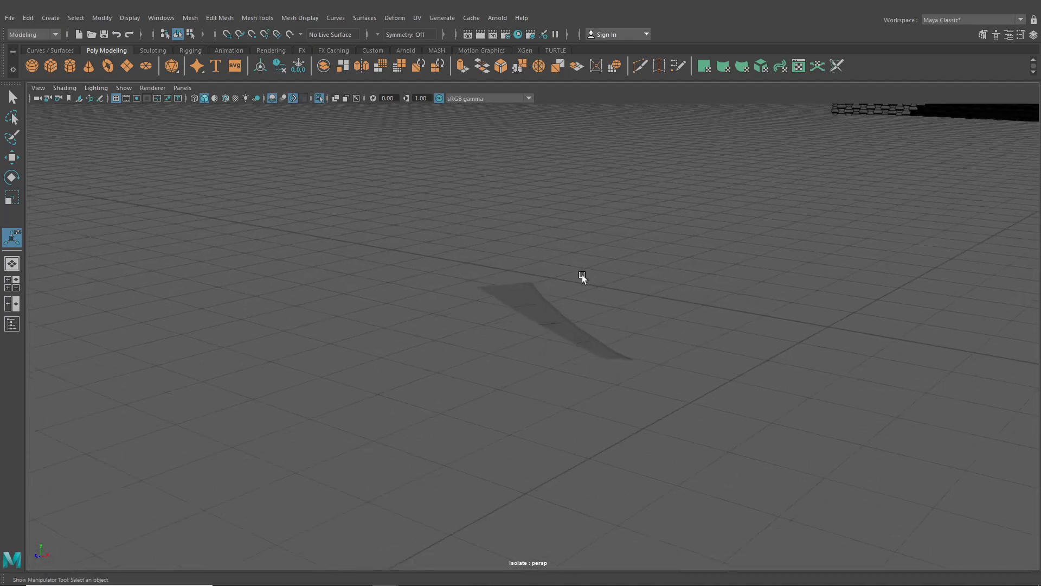
mouse_move(470, 182)
alt+middle_down()
mouse_move(457, 198)
mouse_move(462, 190)
alt+middle_up()
alt+right_drag(463, 190, 507, 243)
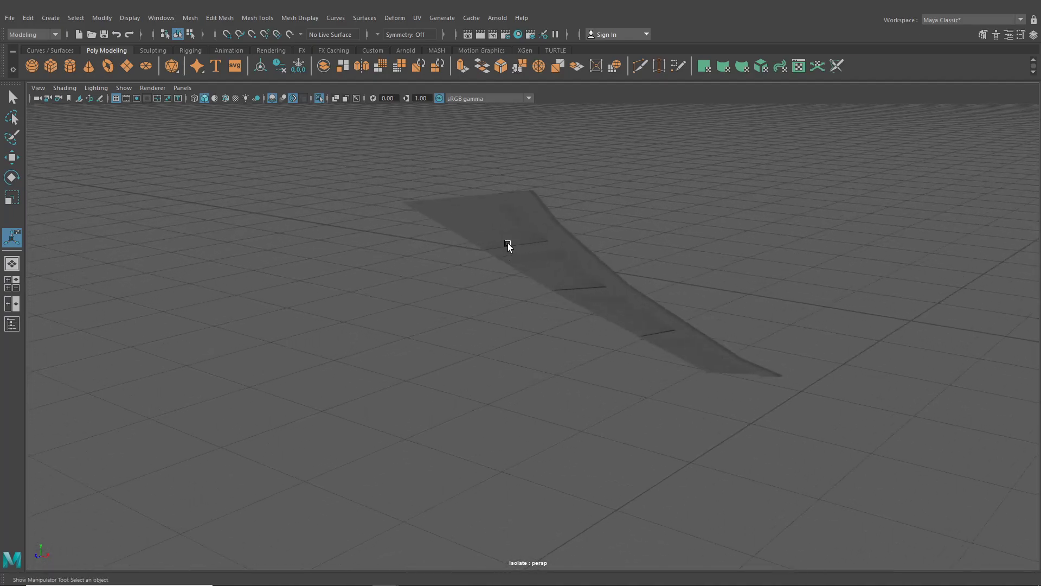
click(491, 252)
key(ctrl+e)
alt+drag(490, 251, 591, 269)
scroll(591, 269, down, 5)
alt+middle_drag(596, 271, 663, 280)
alt+drag(663, 280, 477, 391)
alt+right_drag(477, 390, 802, 429)
alt+middle_drag(767, 375, 721, 391)
alt+right_drag(482, 345, 537, 404)
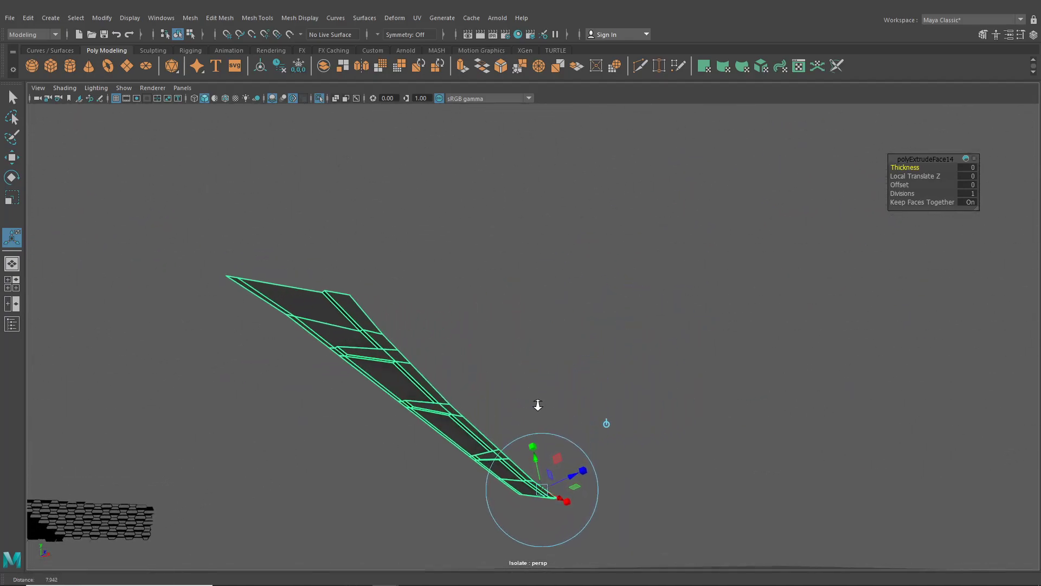
alt+middle_drag(502, 381, 542, 384)
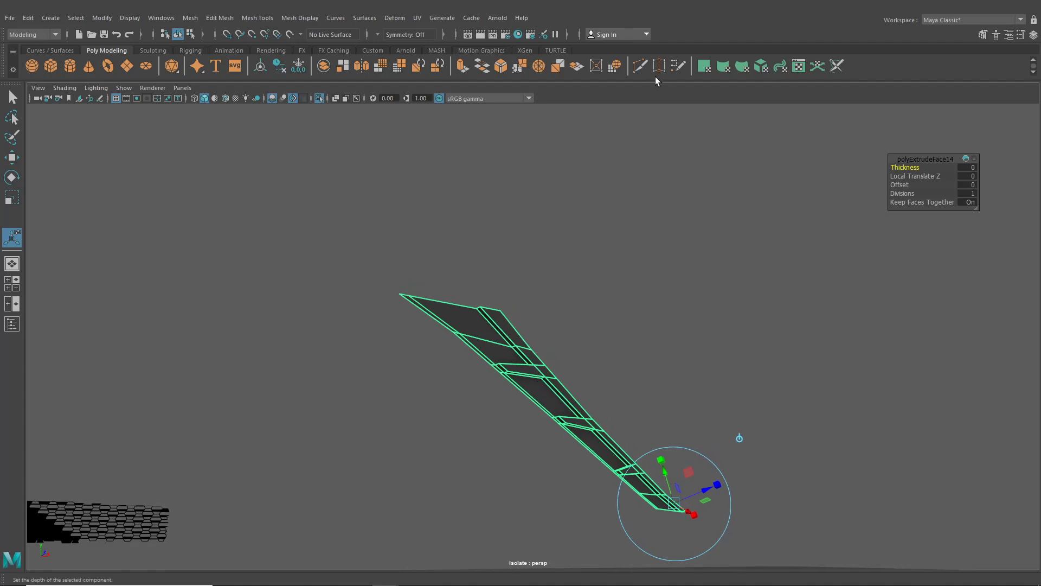
Weld the loose divider-end vertices to the vent strip's outer border vertices with Target Weld.
key(ctrl+z)
right_drag(480, 344, 518, 412)
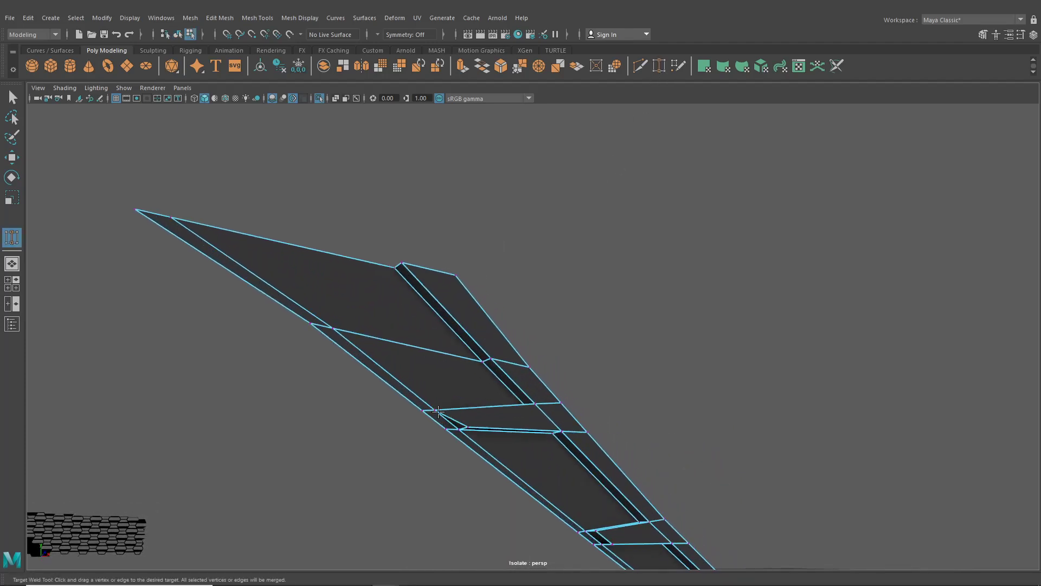
drag(462, 430, 462, 431)
alt+drag(566, 459, 512, 434)
alt+middle_drag(559, 453, 530, 432)
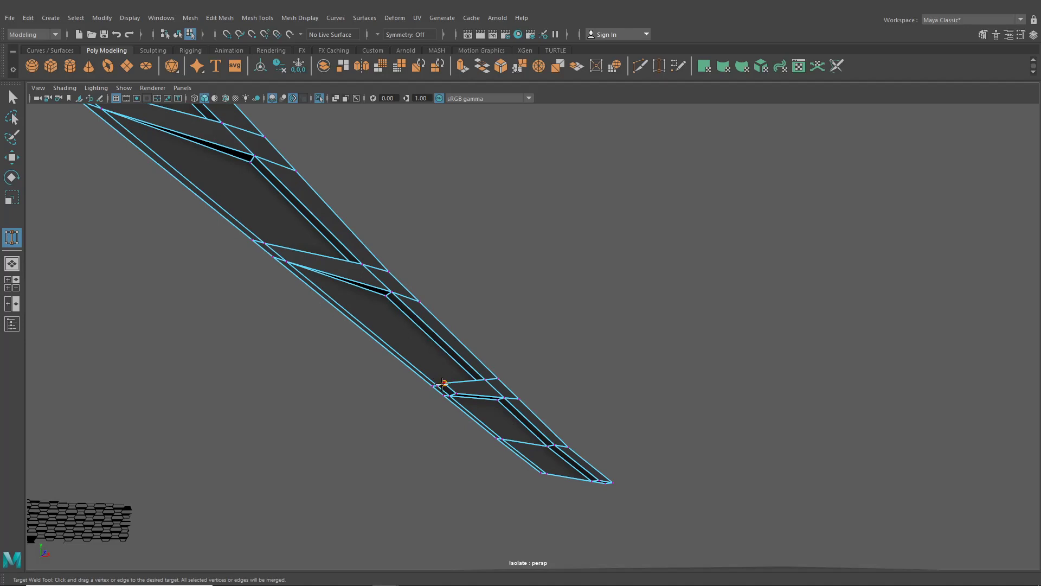
drag(437, 385, 432, 385)
click(12, 97)
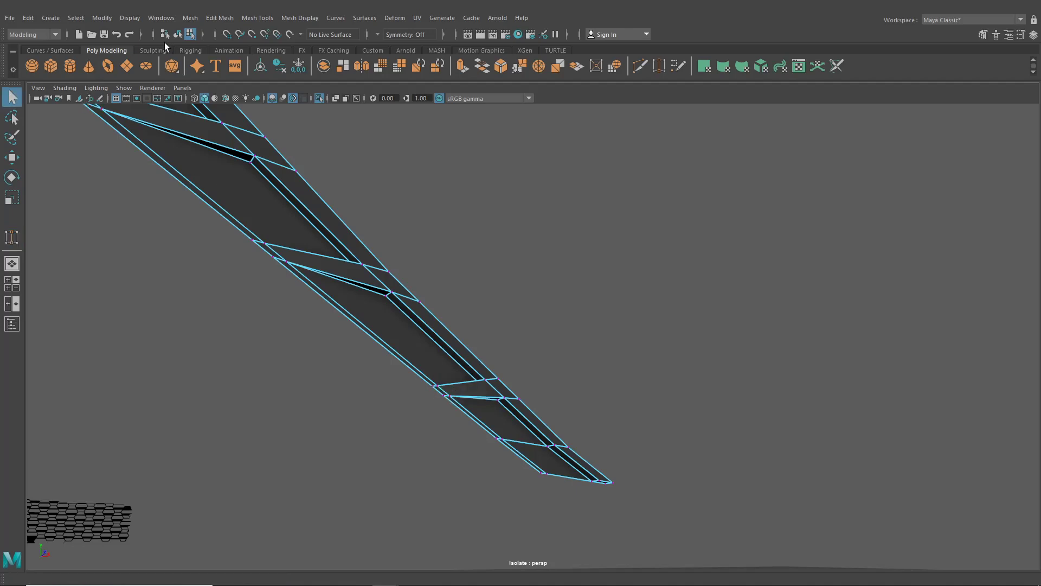
Select all the outer border edges around the isolated vent strip.
click(177, 34)
right_click(227, 160)
click(228, 151)
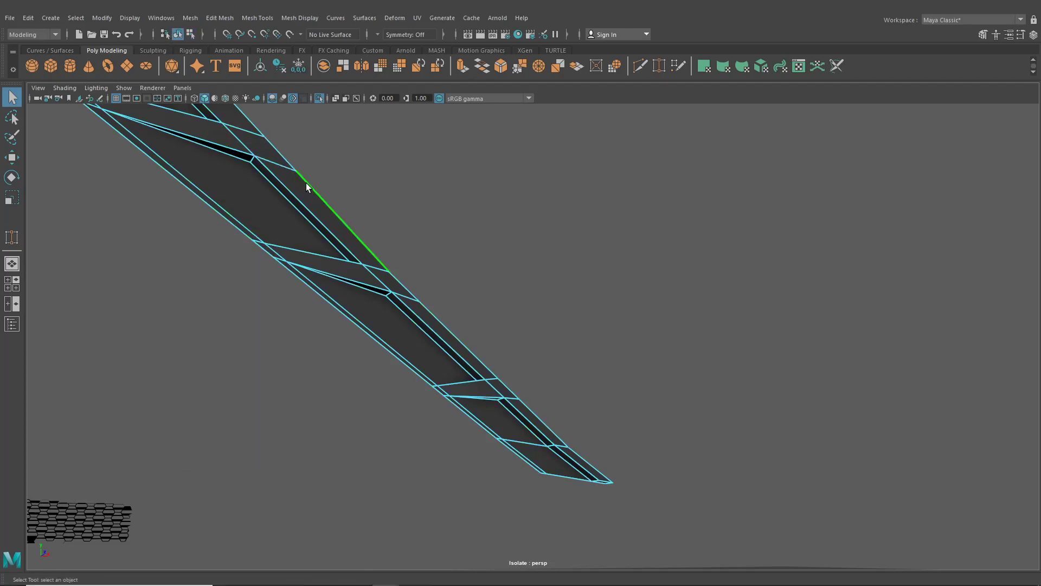
scroll(367, 227, down, 5)
scroll(402, 260, up, 8)
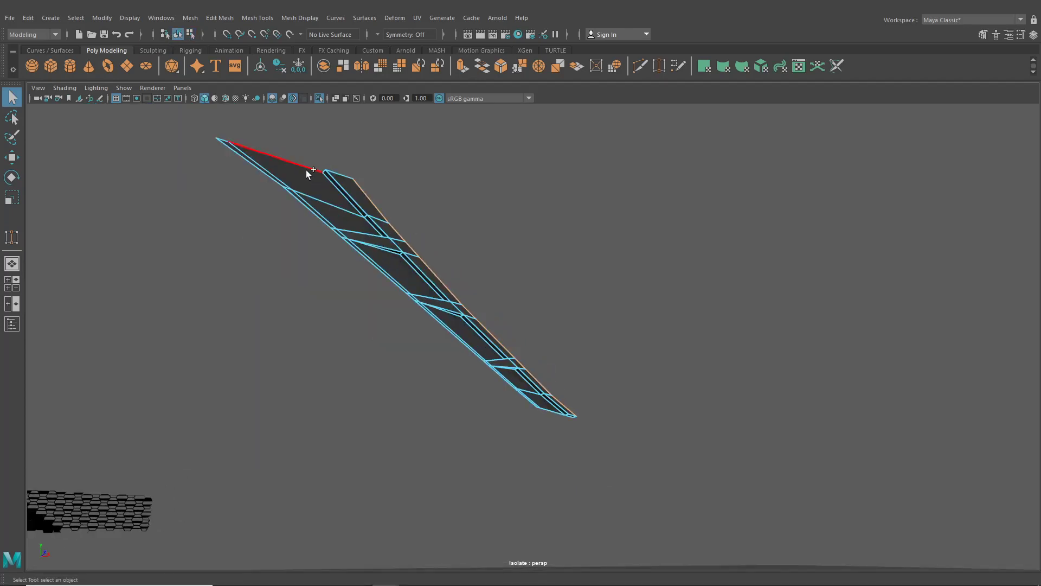
double_click(306, 169)
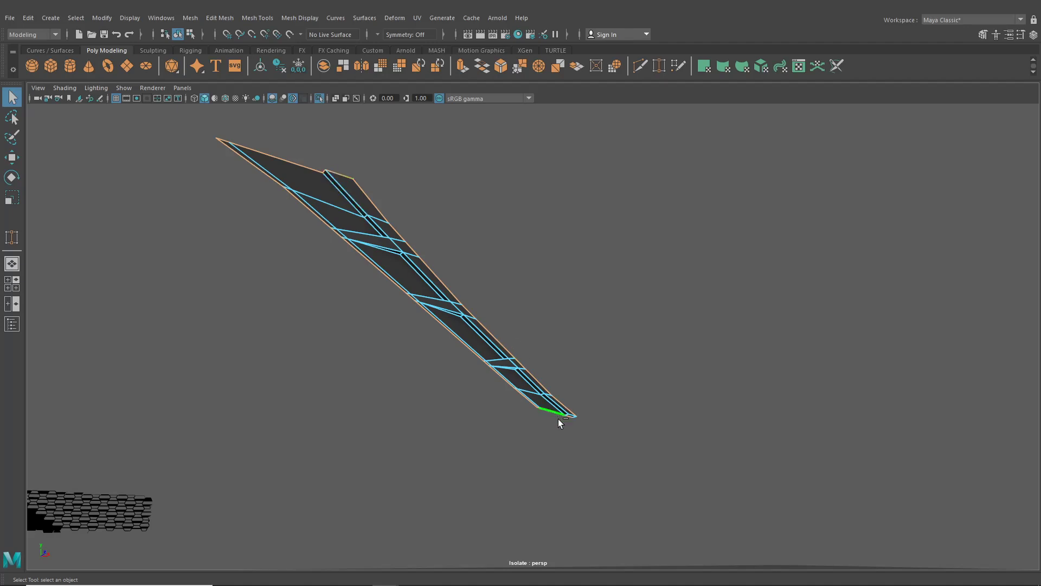
scroll(463, 356, up, 8)
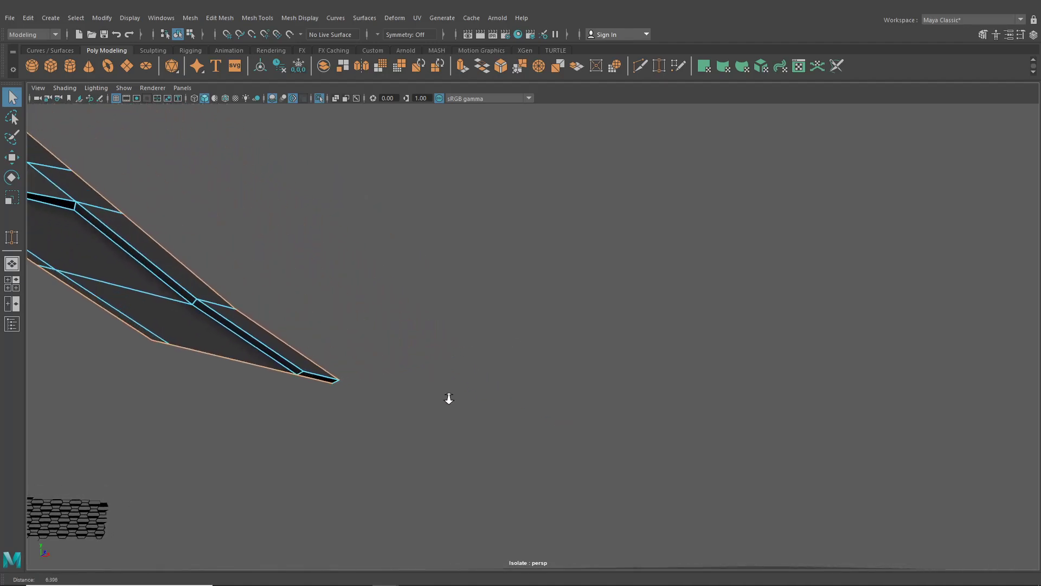
scroll(239, 326, down, 10)
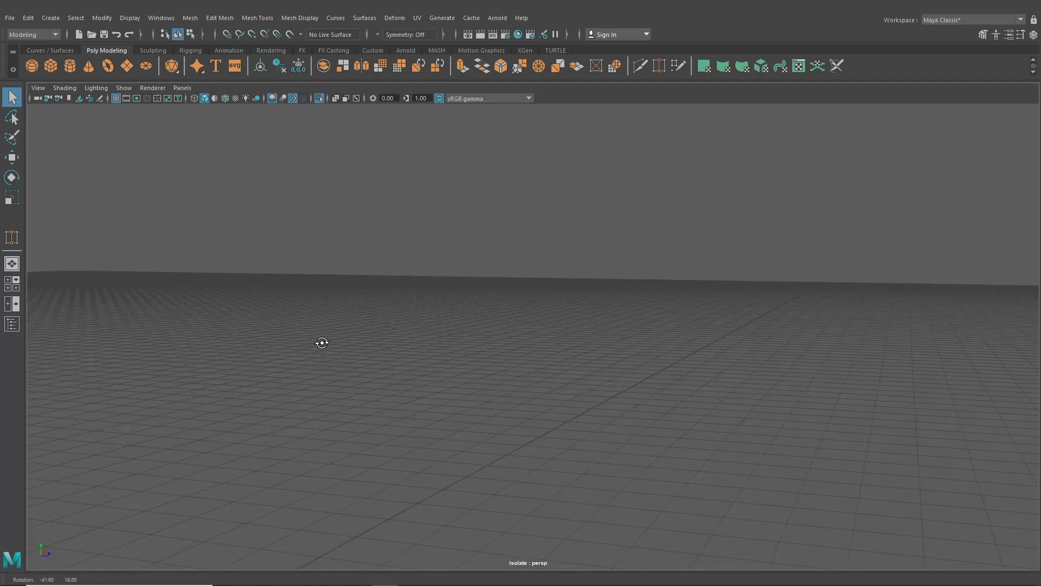
mouse_move(323, 342)
alt+middle_down()
mouse_move(638, 394)
mouse_move(379, 342)
mouse_move(333, 345)
mouse_move(329, 323)
alt+middle_up()
alt+right_drag(330, 324, 624, 548)
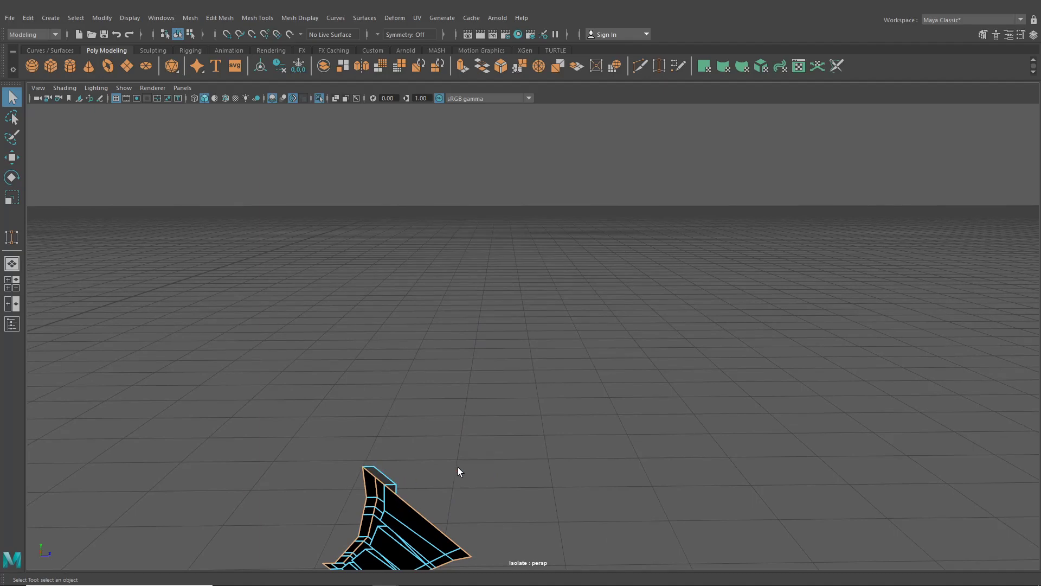
alt+drag(457, 469, 448, 432)
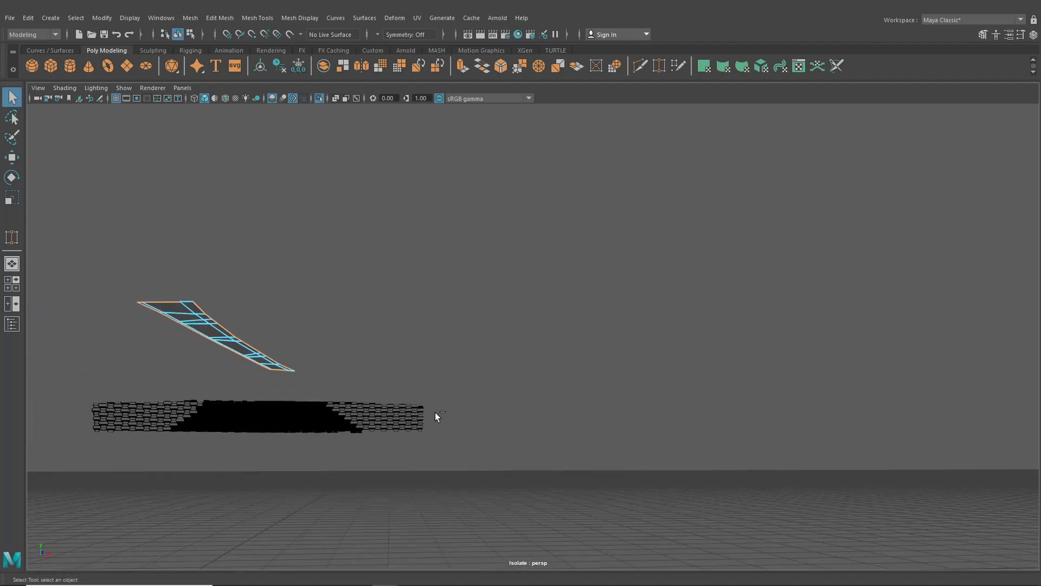
key(ctrl+e)
alt+drag(331, 306, 646, 469)
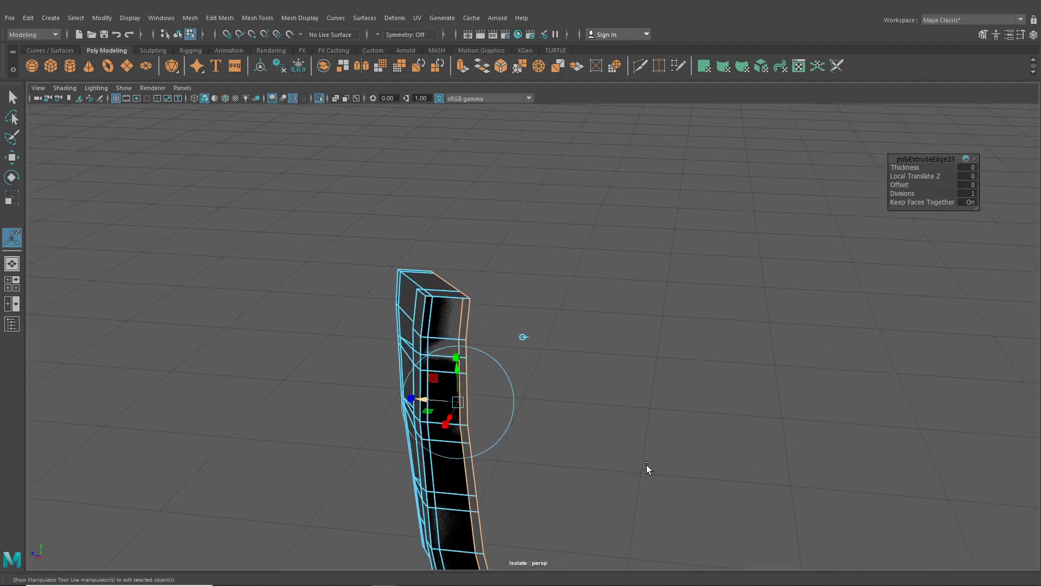
key(F8)
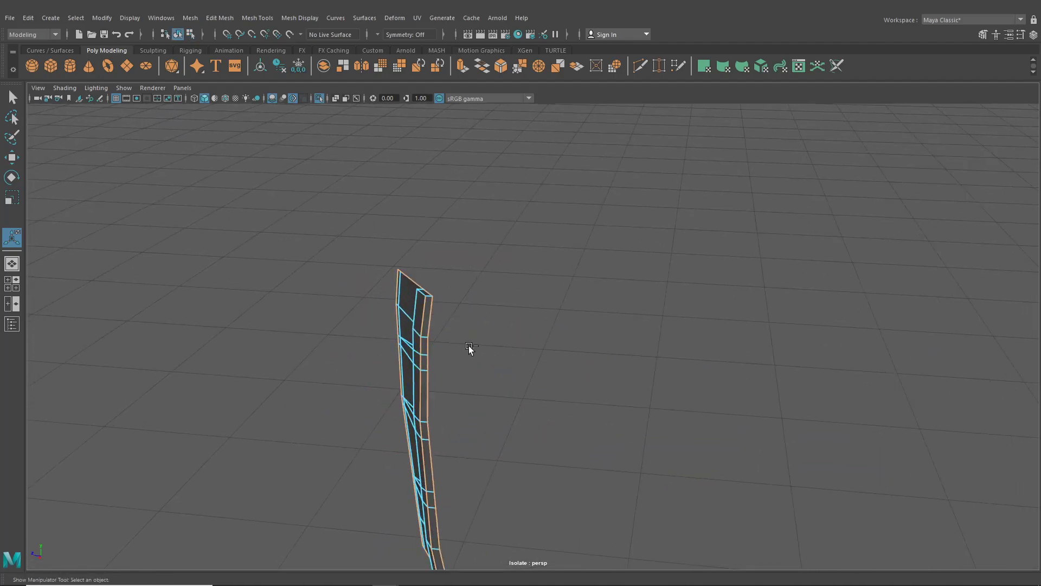
alt+drag(506, 335, 546, 328)
Extrude the vent strip's selected outer border edges and move them straight back behind the strip along the world axis.
key(F8)
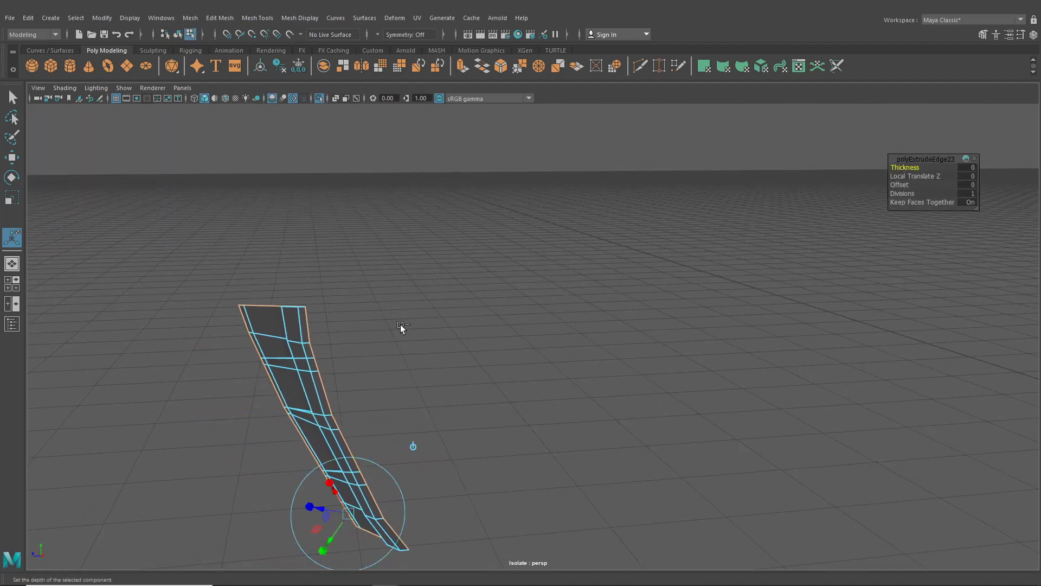
click(415, 448)
drag(282, 406, 301, 408)
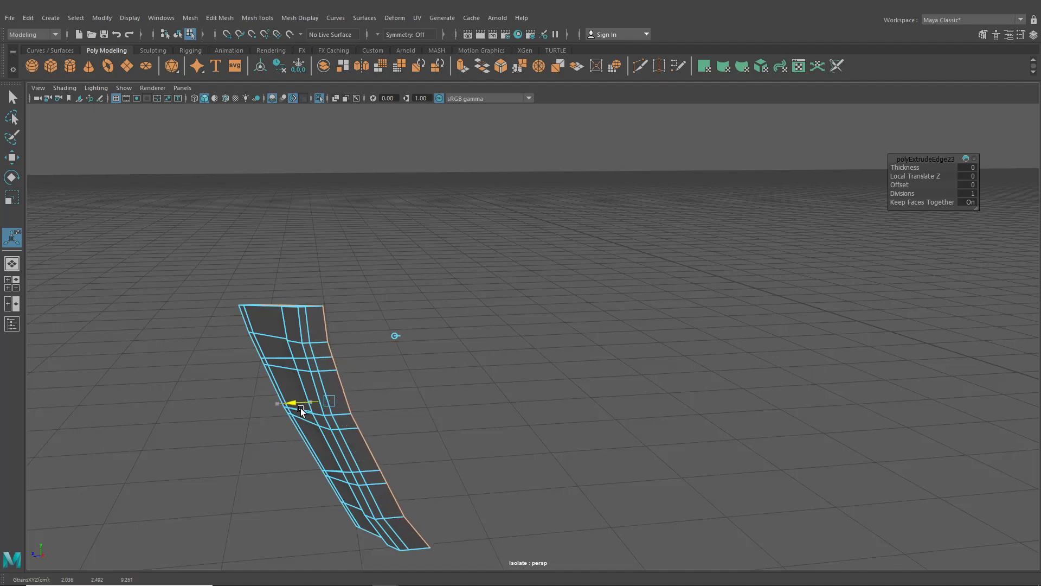
Return to object selection, look over the vent strip's extruded border, and turn off isolation to show the whole car.
click(177, 33)
click(237, 210)
alt+drag(330, 287, 418, 477)
key(ctrl+z)
alt+middle_drag(390, 359, 399, 334)
scroll(400, 334, up, 2)
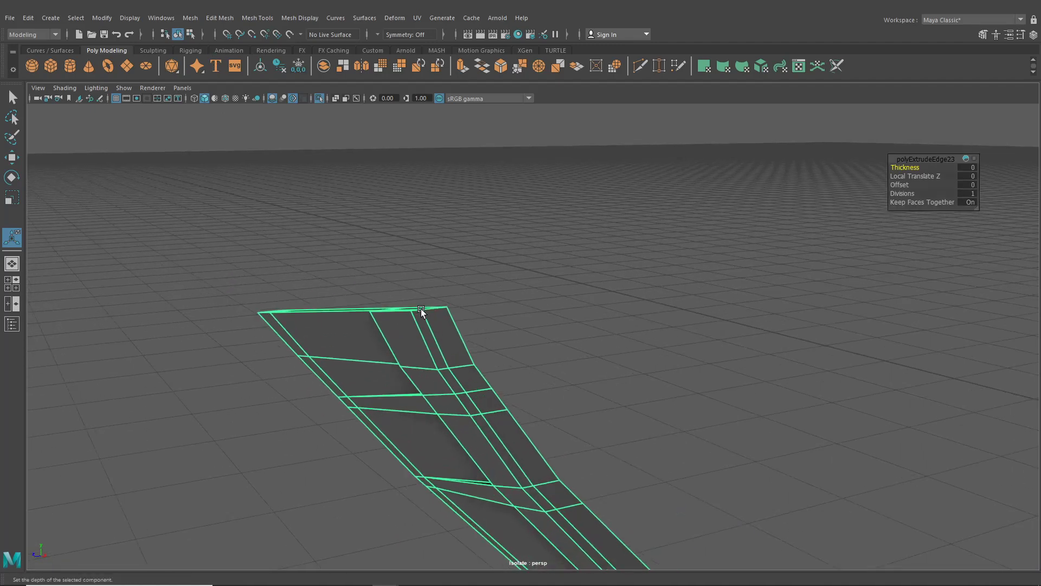
scroll(425, 343, down, 2)
click(317, 99)
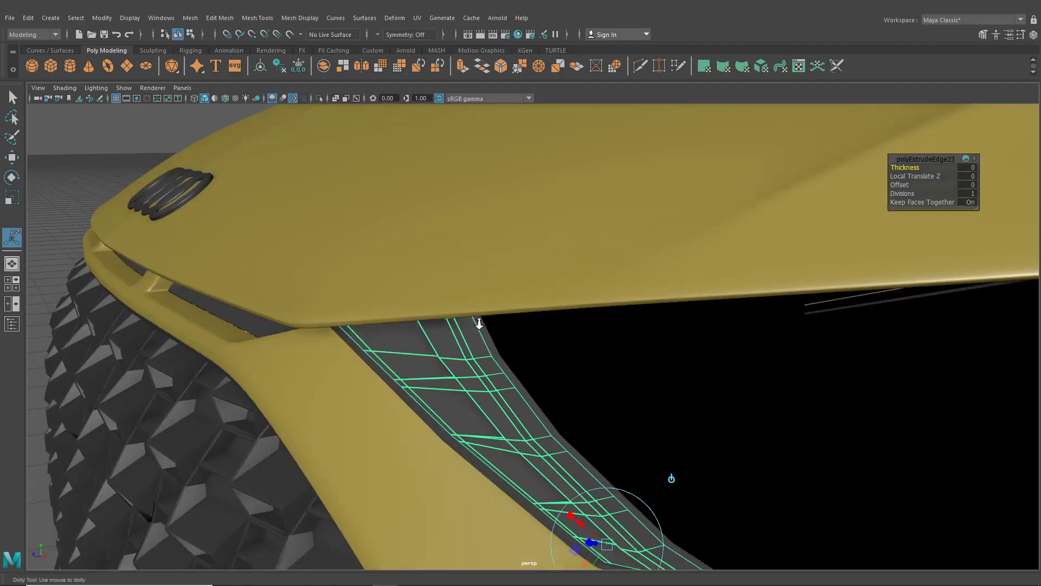
Examine how the vent strip fits between the hood, grille frame and headlight opening, up close and from the car's front corner.
scroll(479, 325, down, 2)
click(198, 179)
alt+drag(395, 438, 359, 433)
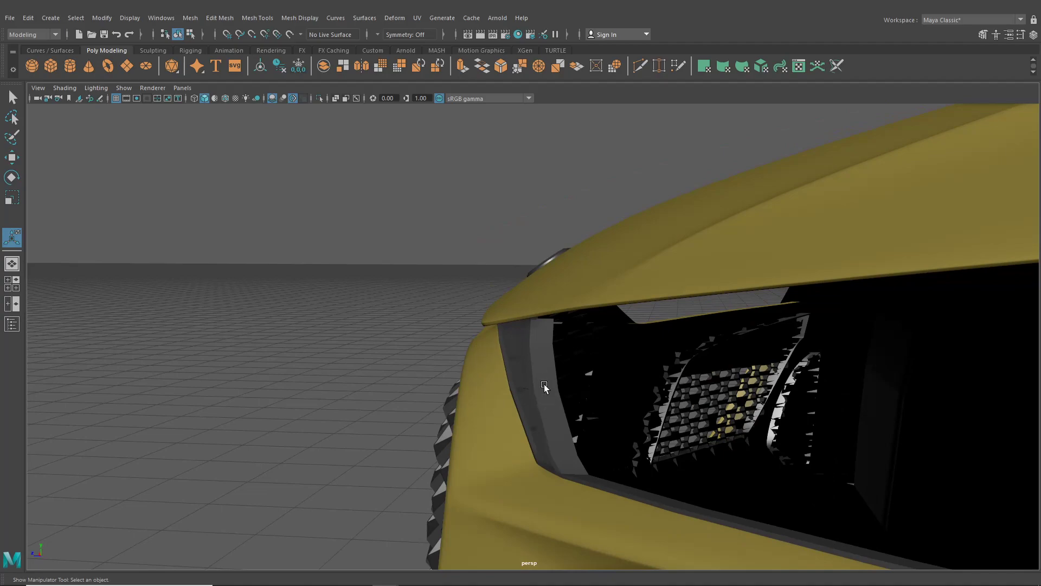
alt+drag(541, 358, 568, 359)
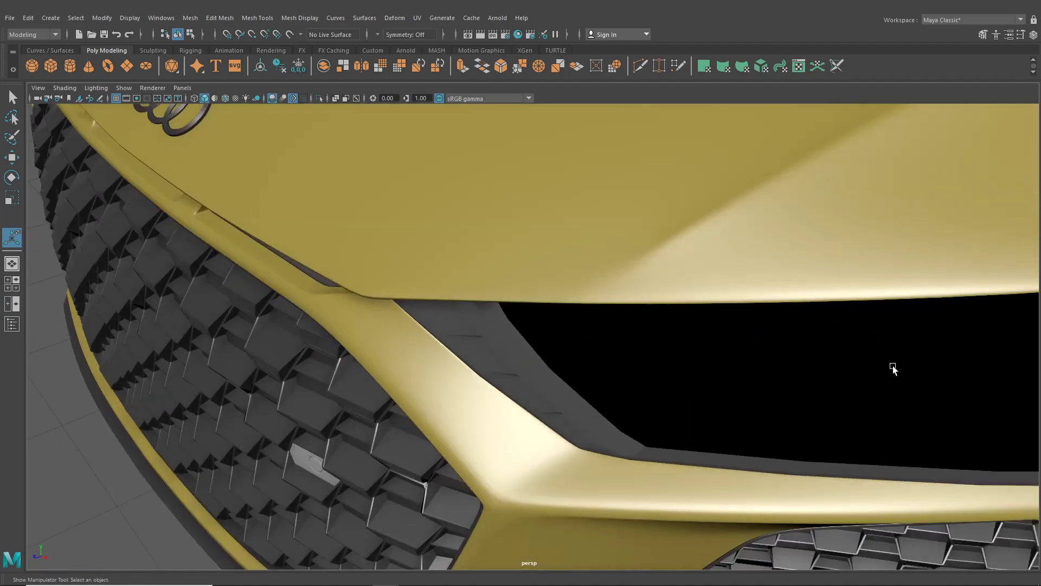
scroll(893, 368, down, 5)
alt+drag(776, 406, 643, 347)
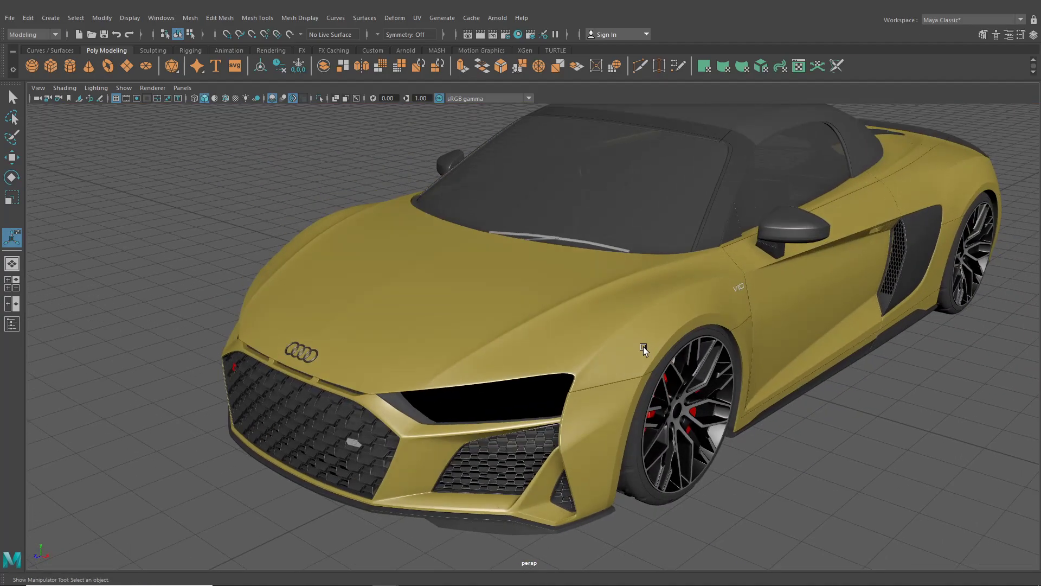
scroll(643, 346, up, 5)
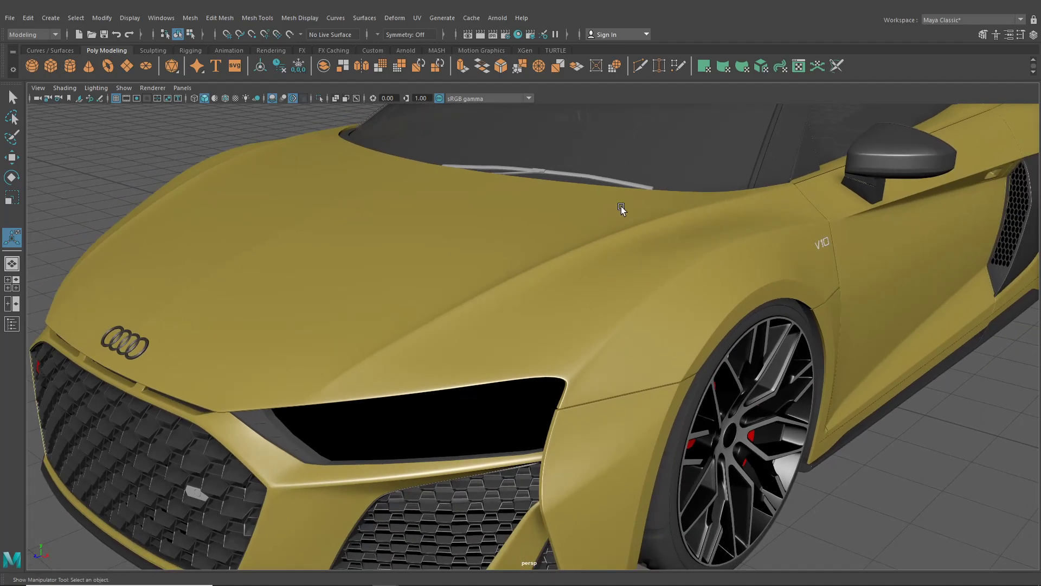
alt+drag(621, 208, 643, 270)
alt+middle_drag(534, 313, 661, 305)
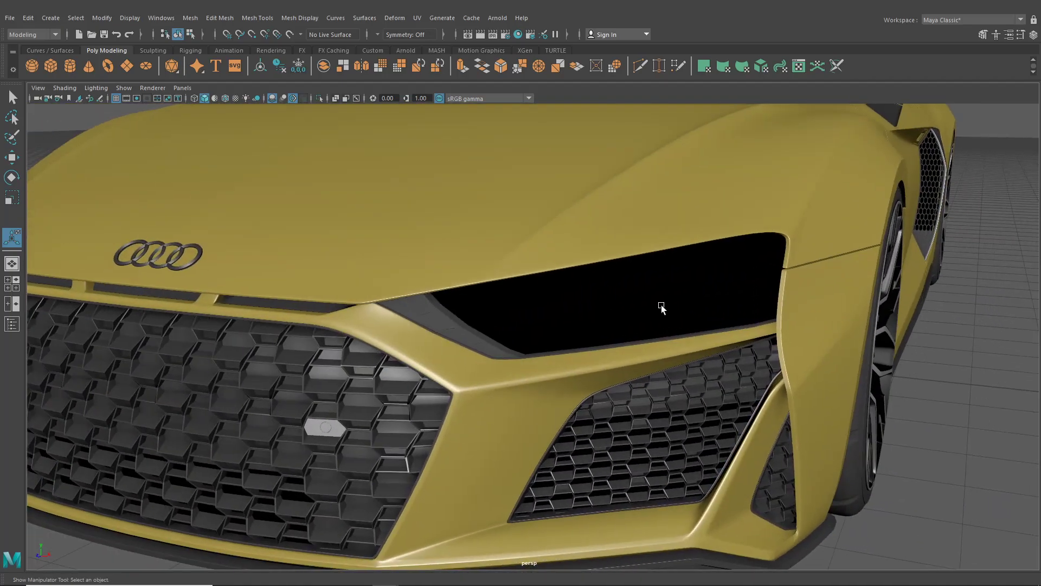
scroll(661, 307, down, 4)
alt+drag(658, 312, 641, 316)
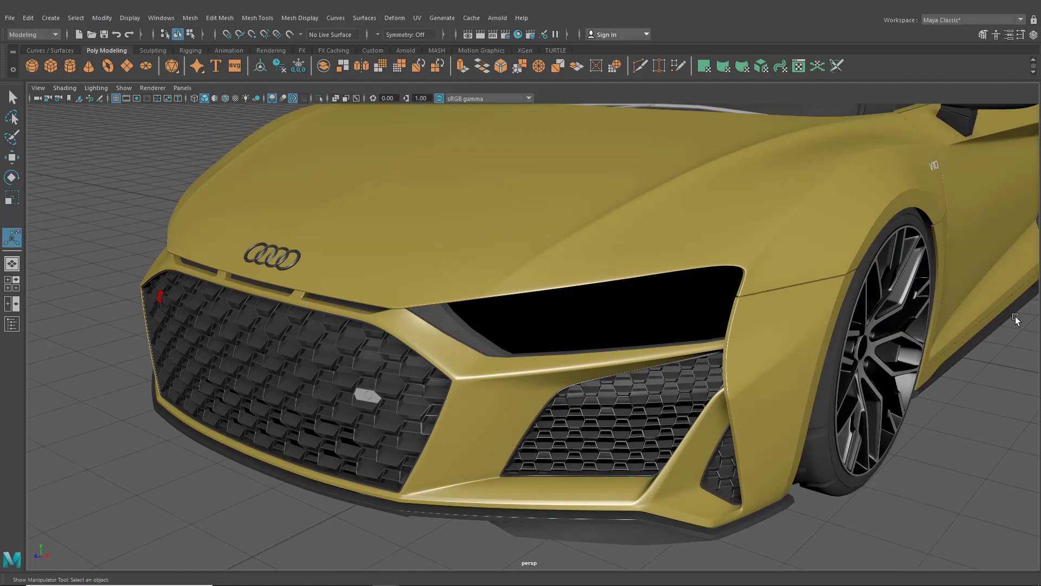